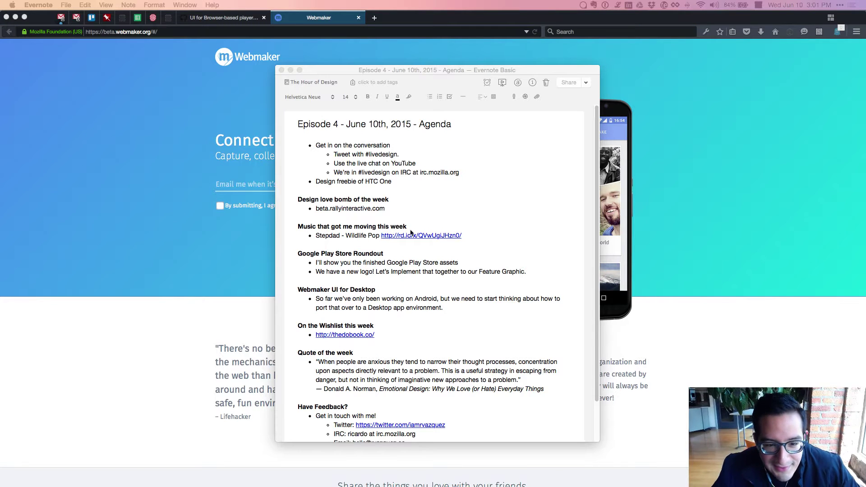
Turn beta.rallyinteractive.com in the agenda note into a link with Cmd+K and open it.
left_click(346, 216)
left_click_drag(396, 207, 301, 211)
key("super+k")
key("Return")
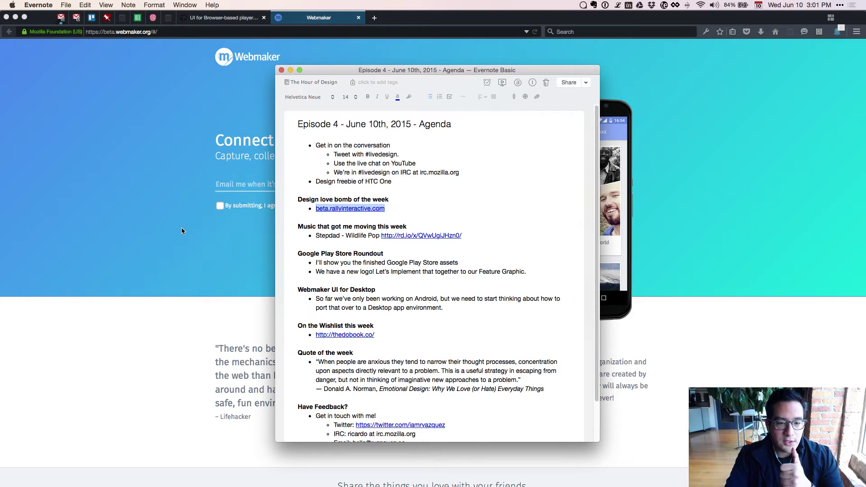
left_click(354, 209)
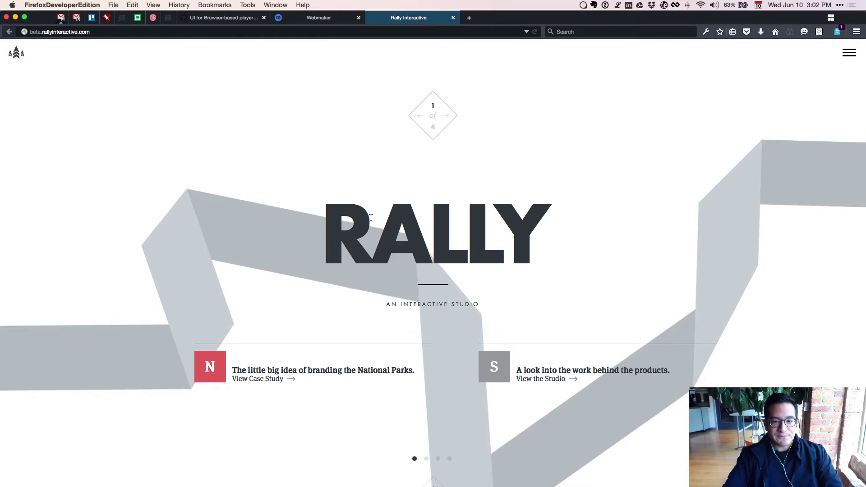
Scroll the Rally homepage between the RALLY hero and The Studio section.
scroll(371, 218, "down", 1)
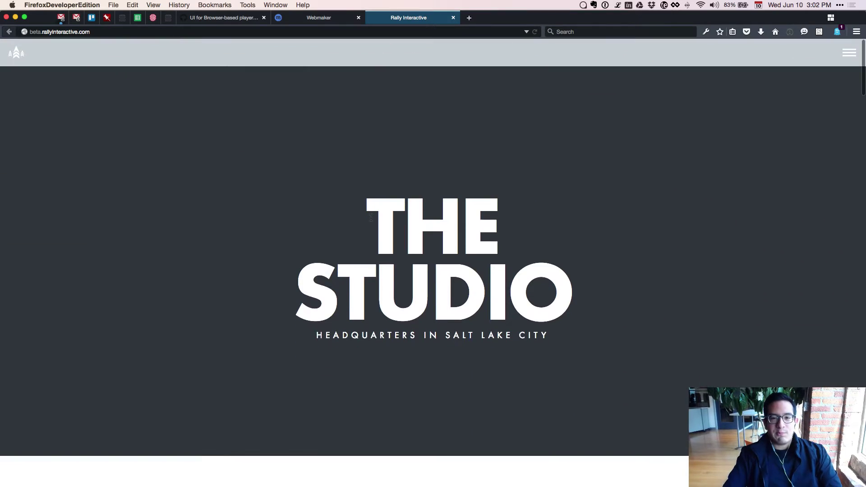
scroll(371, 218, "up", 1)
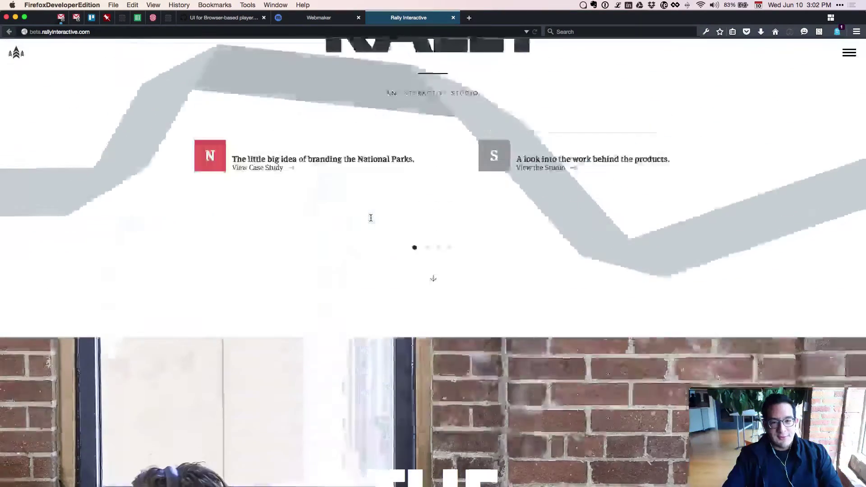
scroll(370, 218, "down", 1)
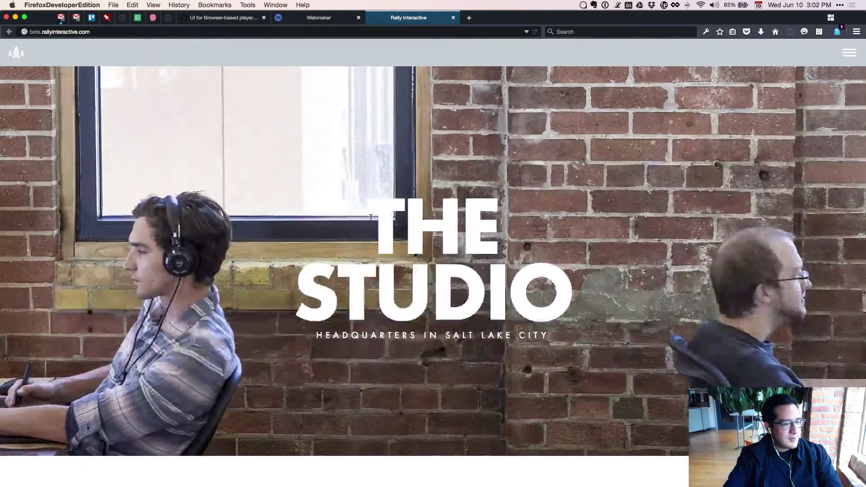
scroll(371, 218, "up", 1)
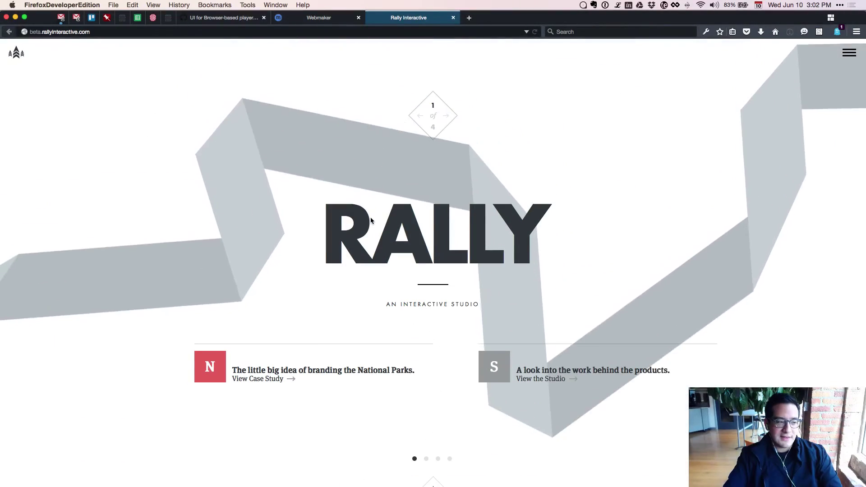
scroll(369, 217, "down", 1)
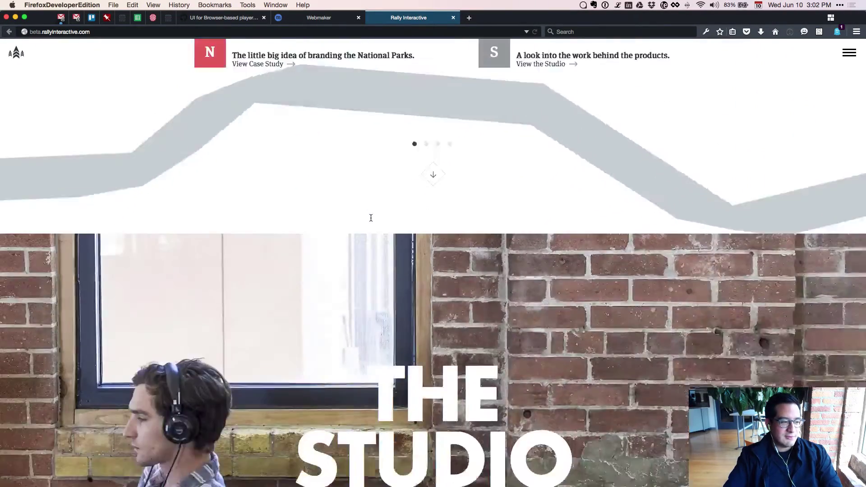
scroll(371, 218, "up", 1)
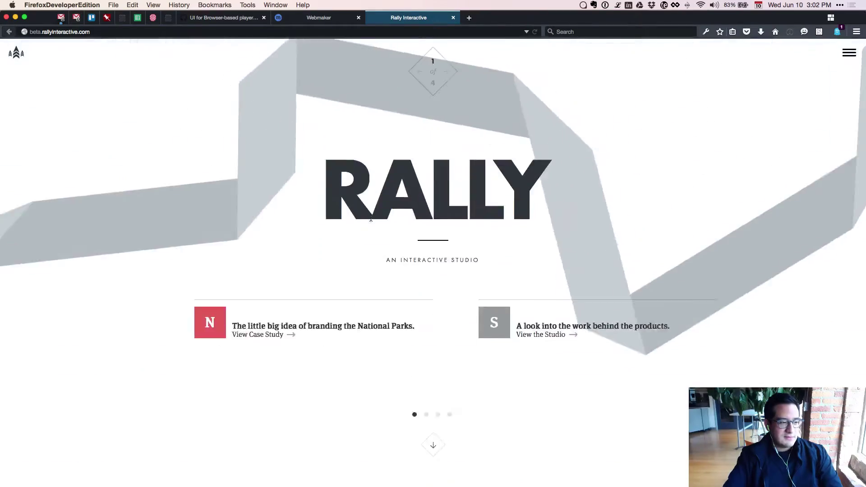
scroll(371, 217, "down", 1)
scroll(371, 218, "up", 1)
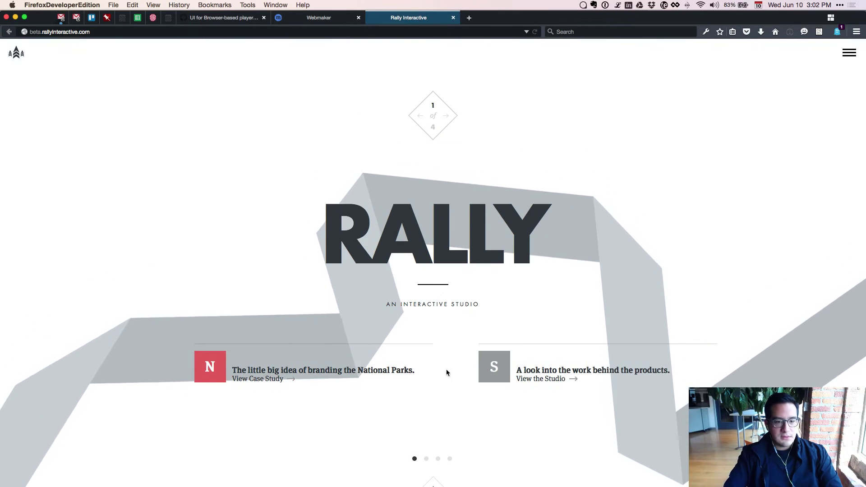
Open the Snowbird case study, scroll through it, then swipe to the next project.
left_click(437, 459)
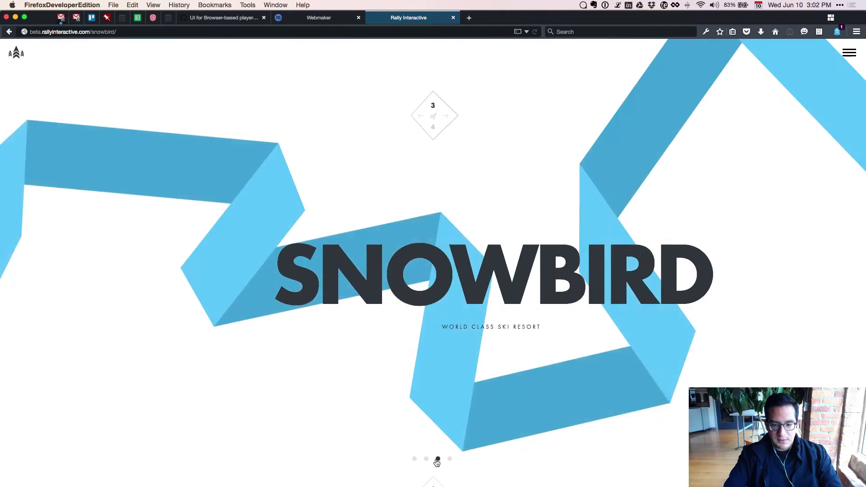
scroll(446, 396, "down", 5)
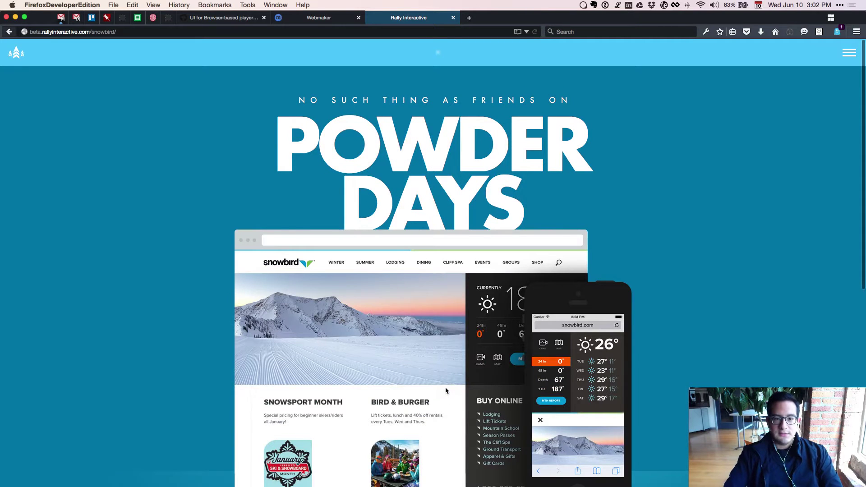
scroll(407, 300, "up", 2)
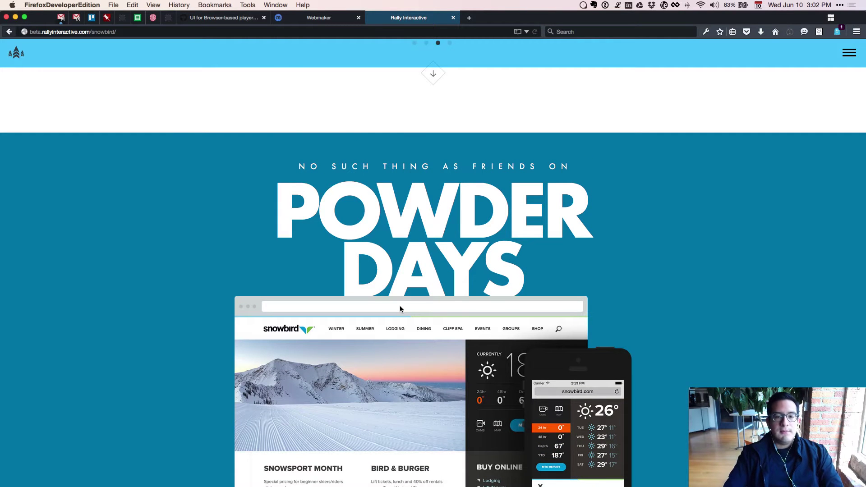
scroll(400, 309, "up", 3)
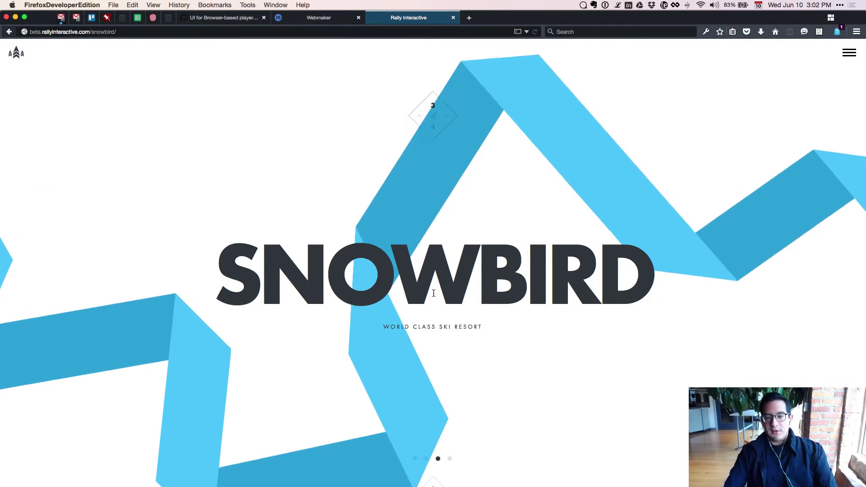
scroll(481, 310, "down", 3)
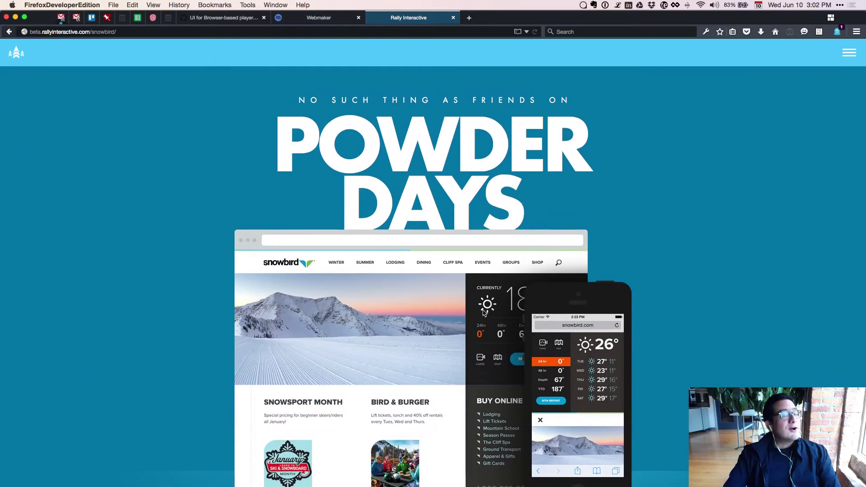
scroll(483, 311, "down", 10)
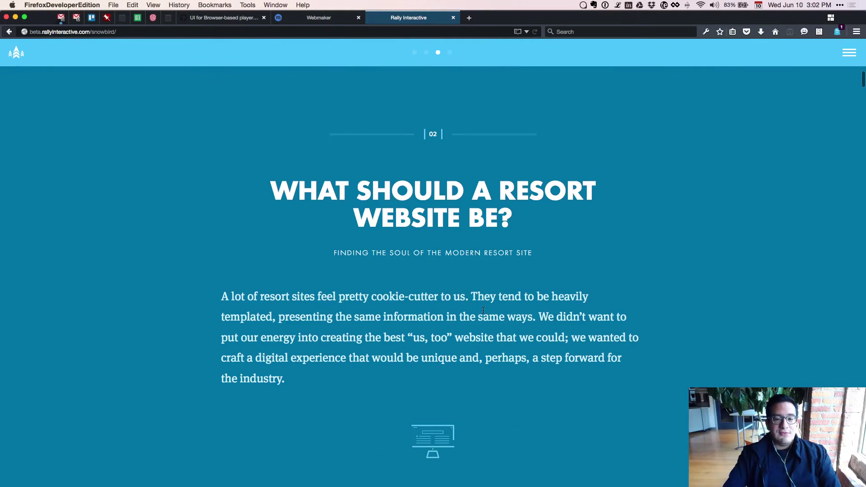
scroll(484, 311, "down", 2)
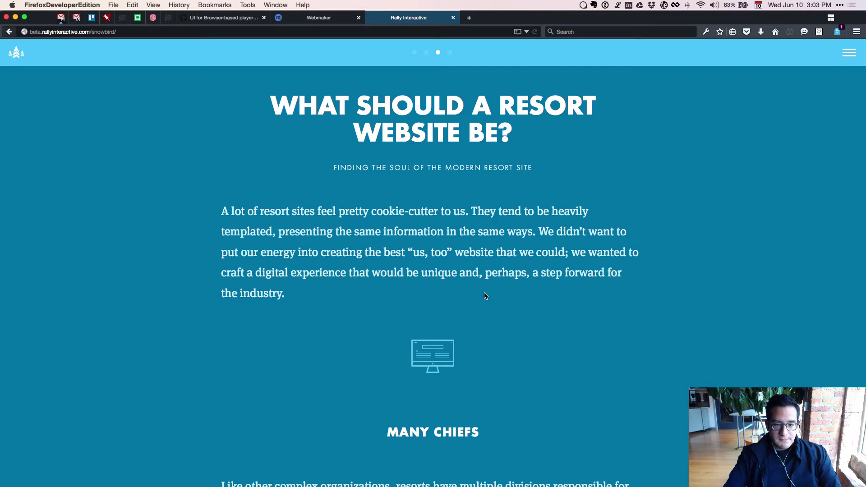
left_click_drag(447, 269, 178, 232)
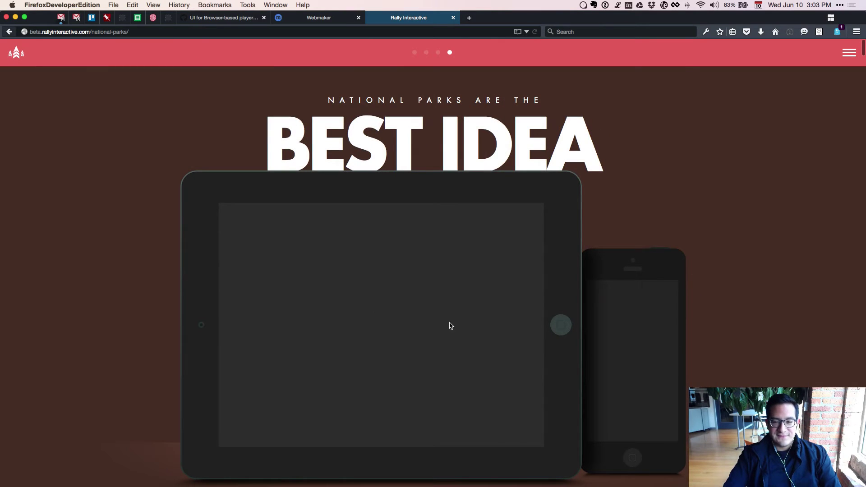
Swipe back to the Snowbird case study, then forward again to National Parks.
scroll(450, 326, "down", 10)
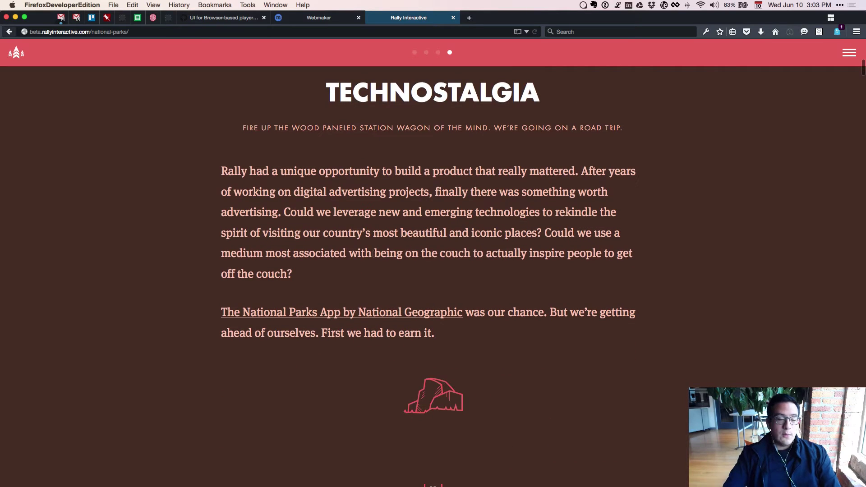
left_click_drag(322, 279, 794, 315)
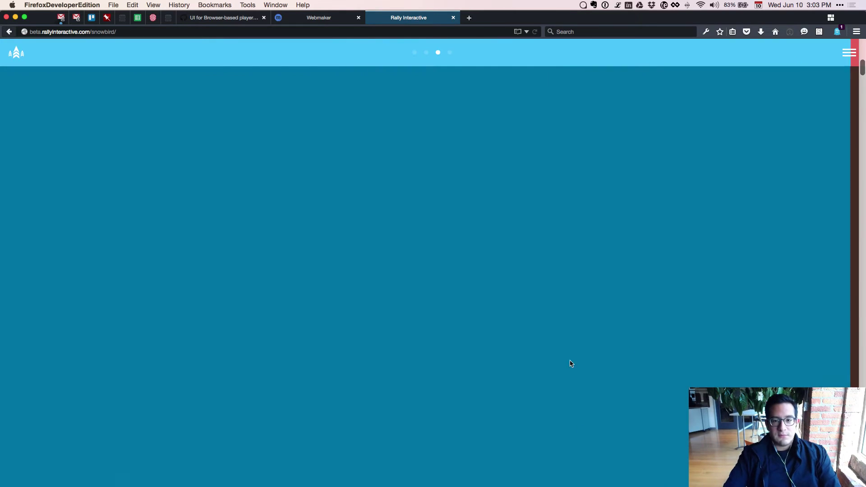
scroll(436, 370, "down", 10)
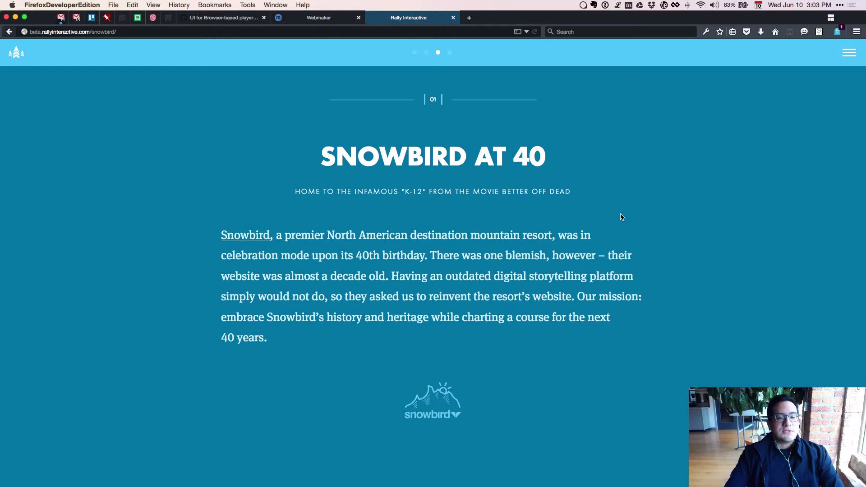
left_click_drag(586, 225, 199, 253)
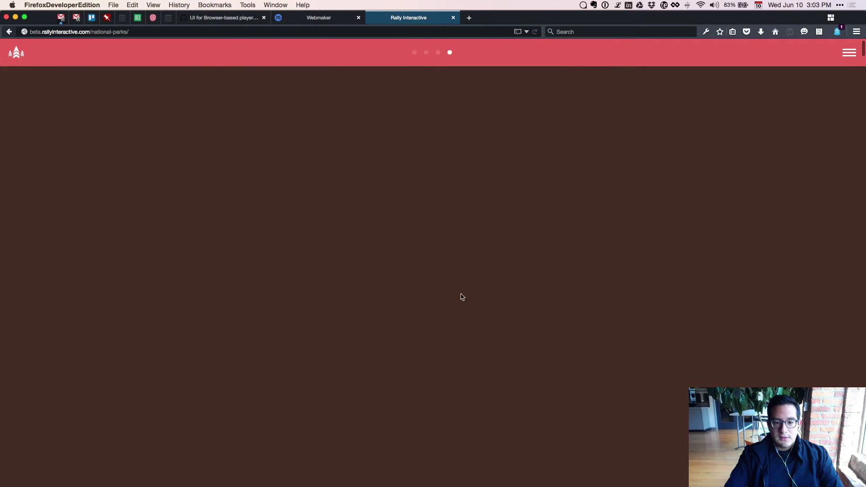
Scroll the National Parks page down to the National Geographic map and close the Rally tab.
scroll(485, 351, "down", 2)
scroll(484, 350, "down", 9)
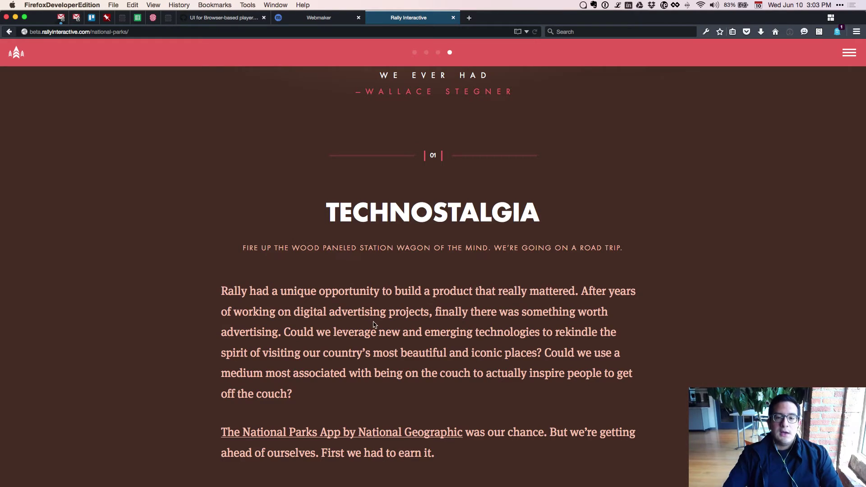
scroll(373, 324, "up", 10)
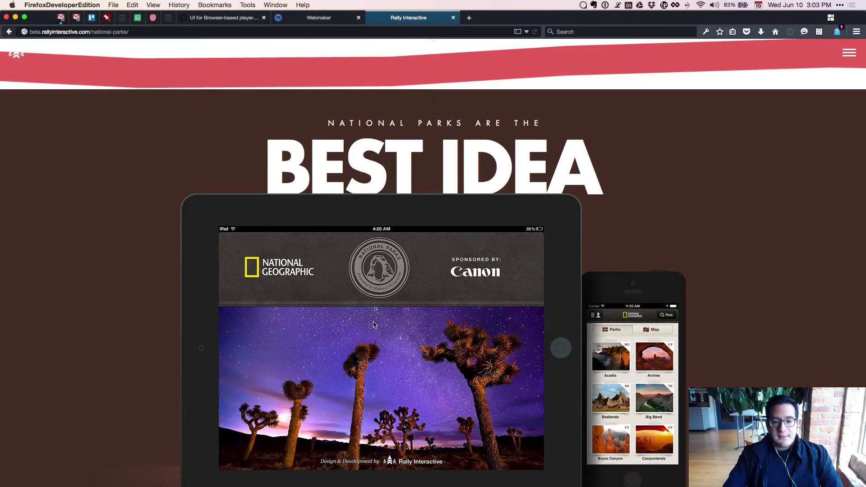
scroll(373, 324, "up", 4)
scroll(374, 324, "down", 4)
scroll(373, 323, "up", 6)
scroll(374, 324, "up", 3)
scroll(374, 324, "down", 8)
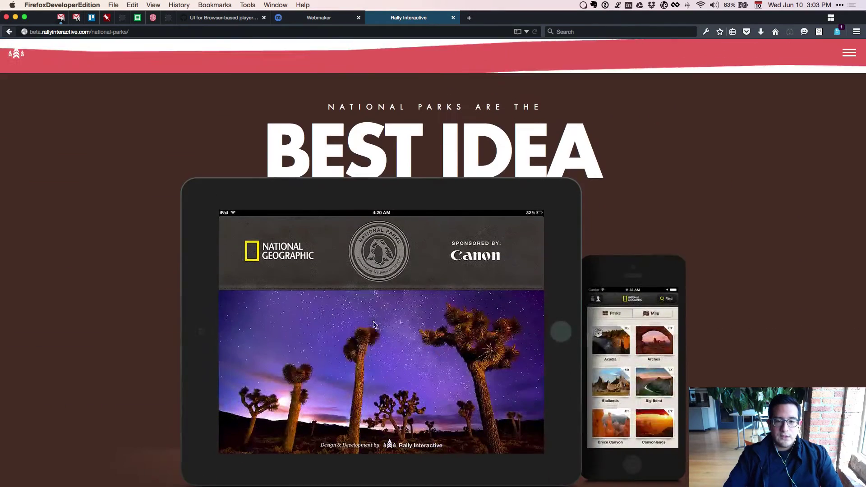
scroll(373, 324, "down", 3)
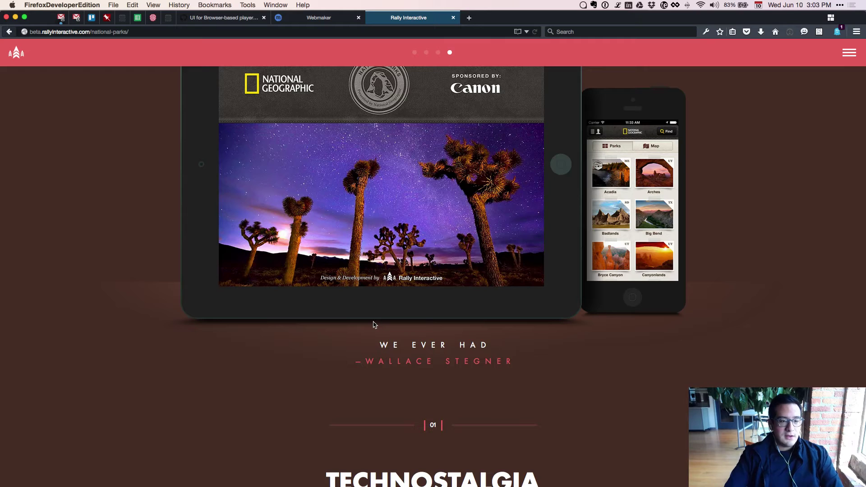
scroll(374, 323, "down", 10)
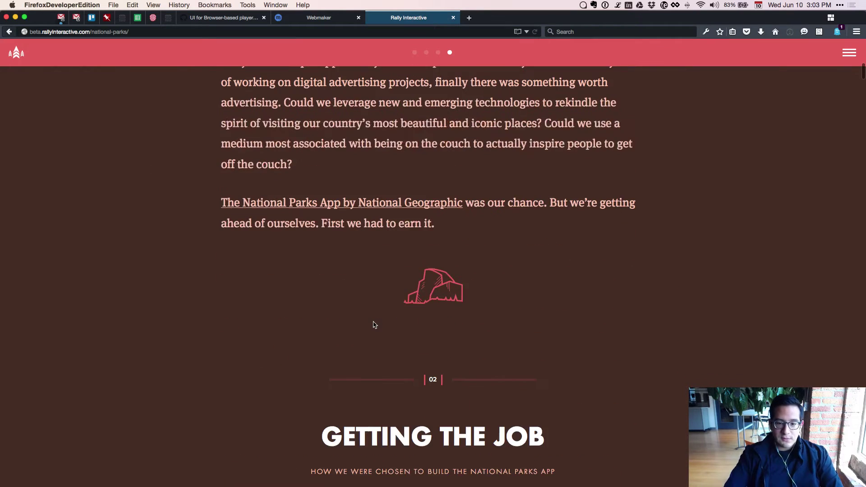
scroll(374, 323, "down", 10)
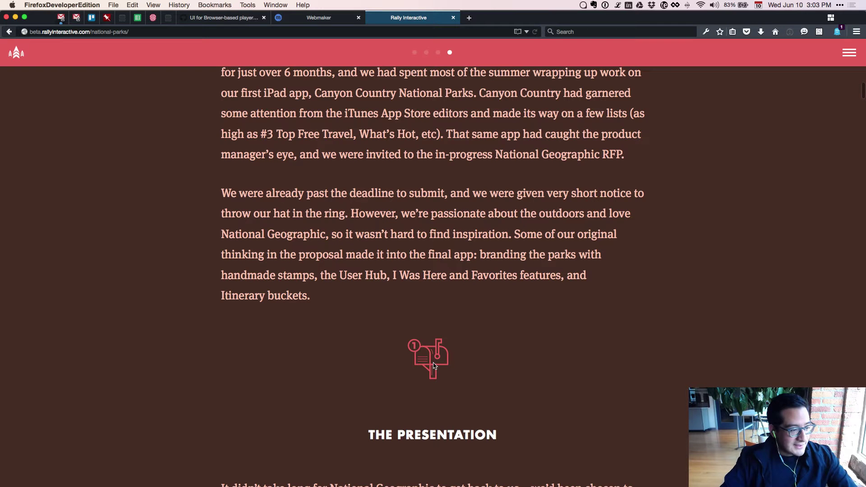
scroll(452, 353, "down", 2)
scroll(452, 352, "down", 8)
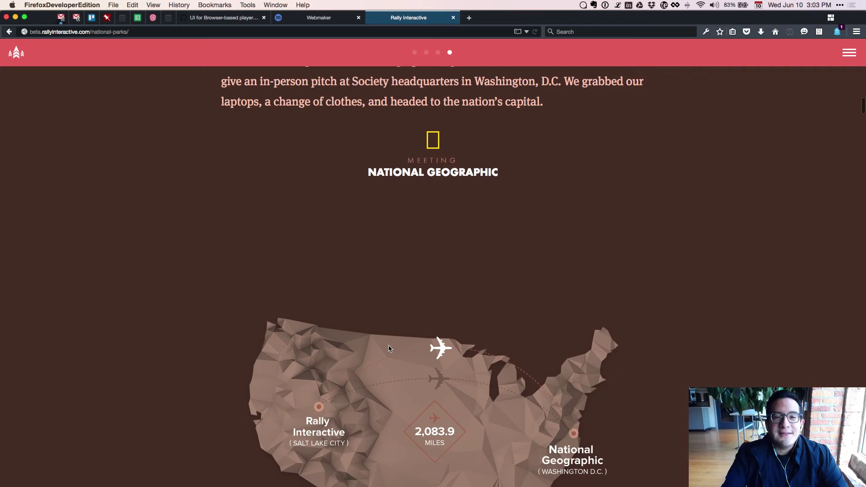
key("super+w")
key("super+Tab")
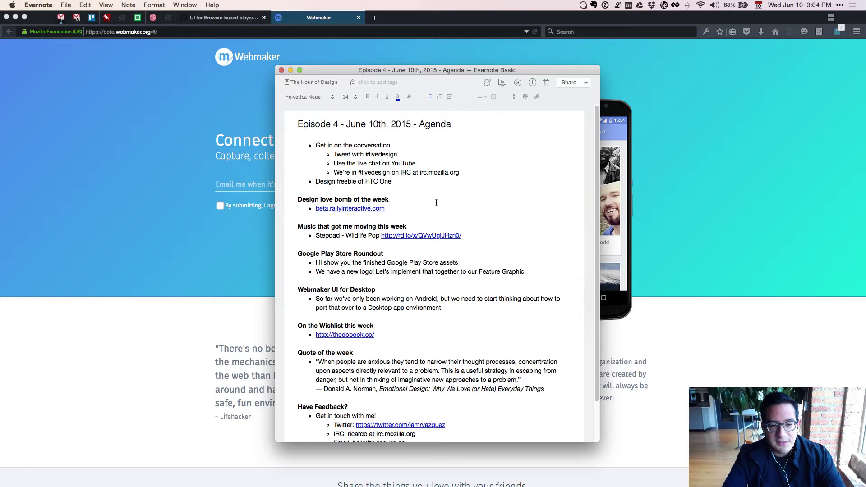
left_click(384, 253)
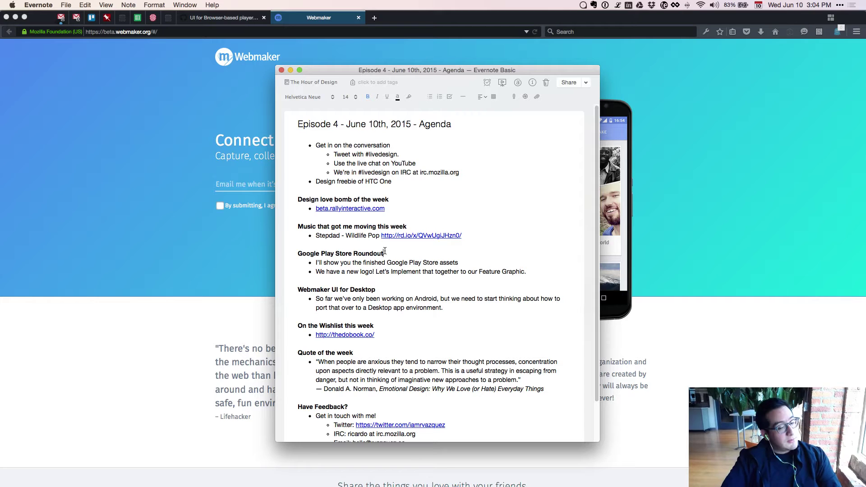
left_click(385, 252)
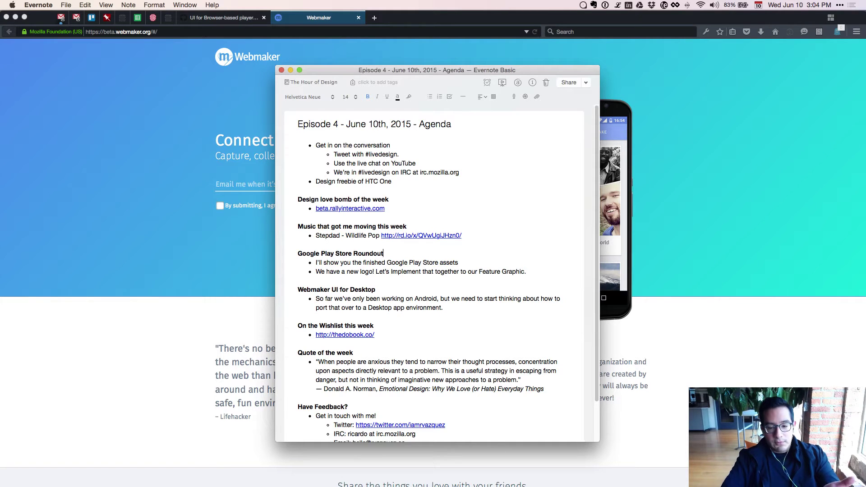
Switch to the Google Play Store Assets document and zoom out over the artboard grid.
key("super+Tab")
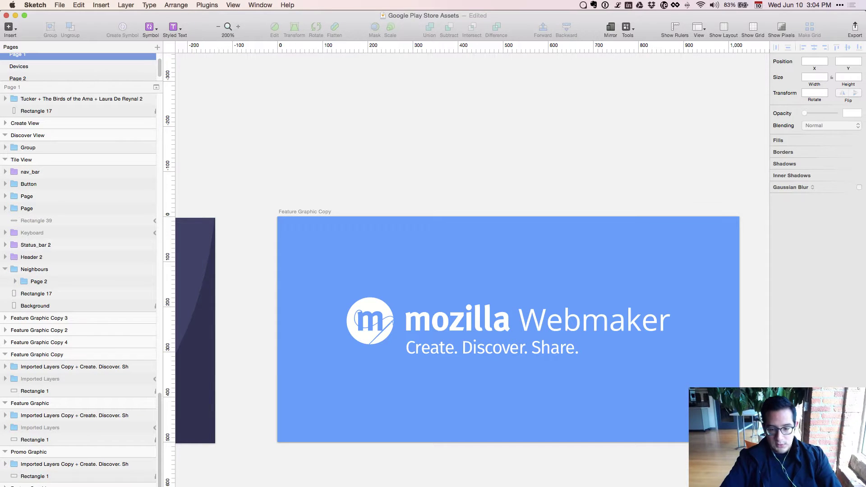
key("super+minus")
scroll(518, 257, "down", 10)
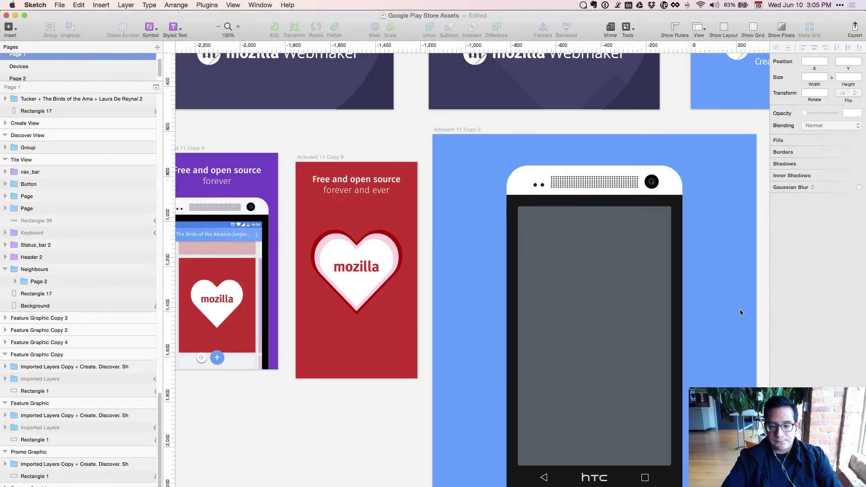
scroll(518, 257, "right", 5)
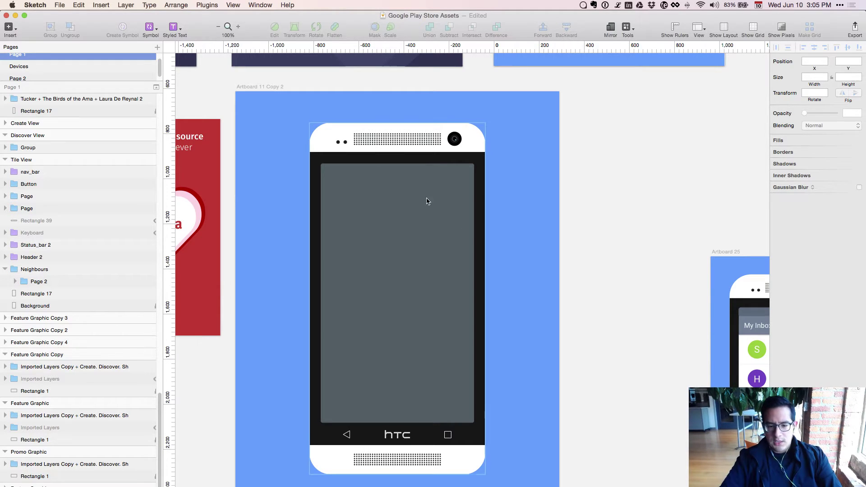
scroll(285, 412, "left", 20)
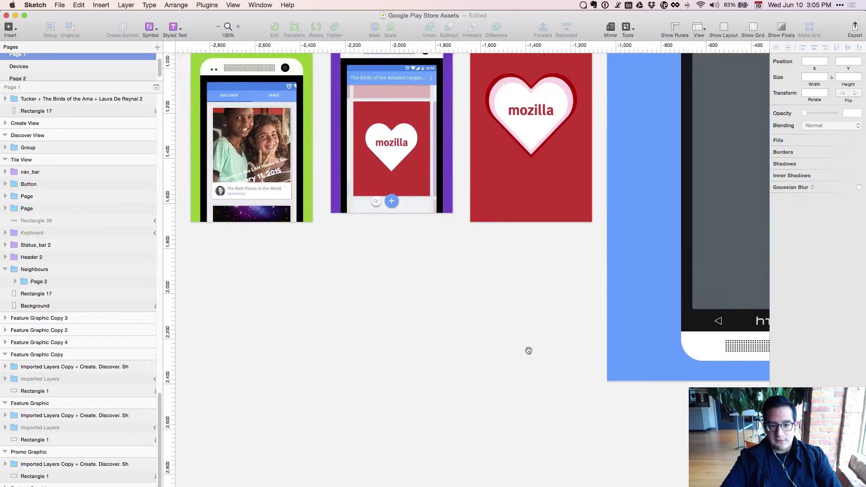
scroll(384, 438, "left", 10)
key("super+minus")
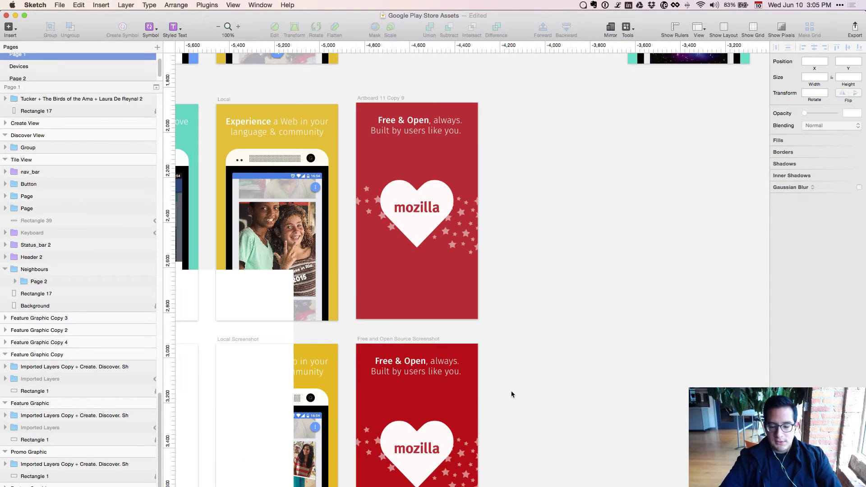
scroll(490, 428, "left", 10)
scroll(537, 390, "down", 4)
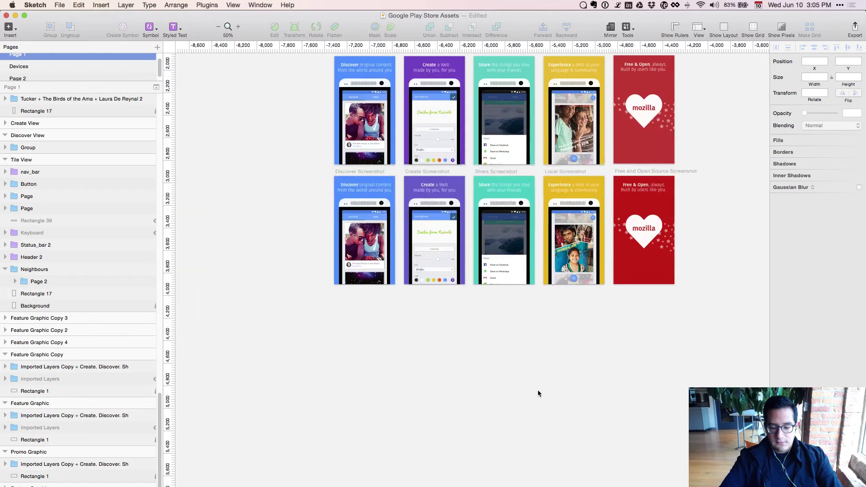
Zoom in on the Discover screenshot and pan over to the red Free & Open artboard.
key("super+plus")
scroll(519, 382, "up", 5)
scroll(518, 383, "left", 3)
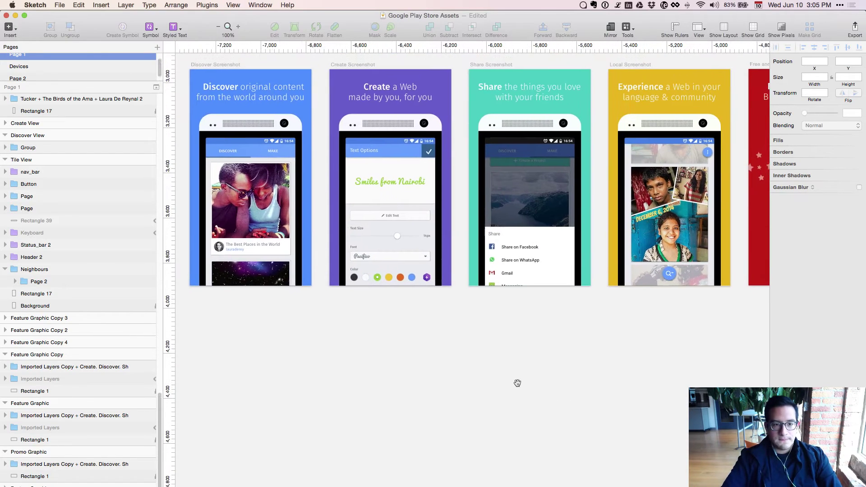
key("super+plus")
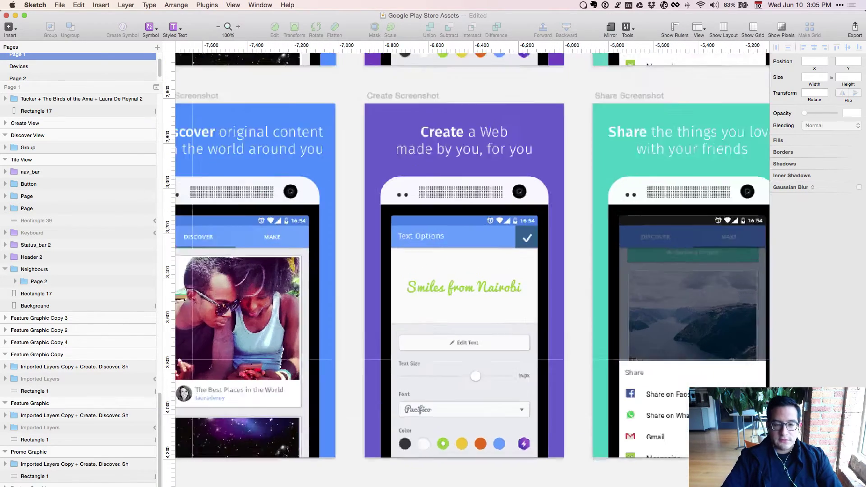
scroll(593, 485, "left", 5)
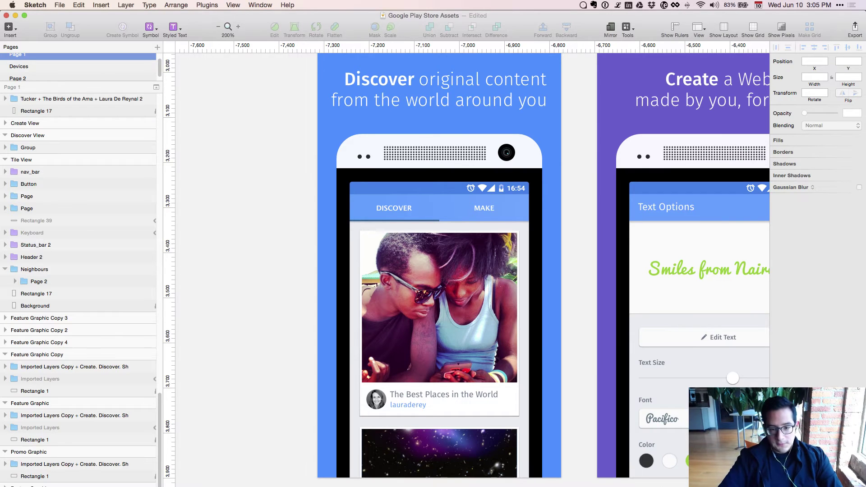
scroll(650, 483, "right", 8)
scroll(649, 483, "up", 1)
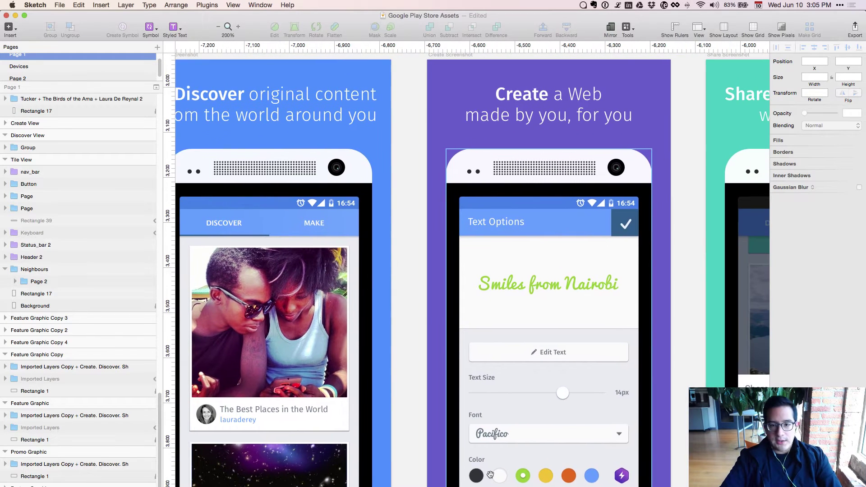
scroll(554, 435, "right", 10)
scroll(553, 435, "up", 1)
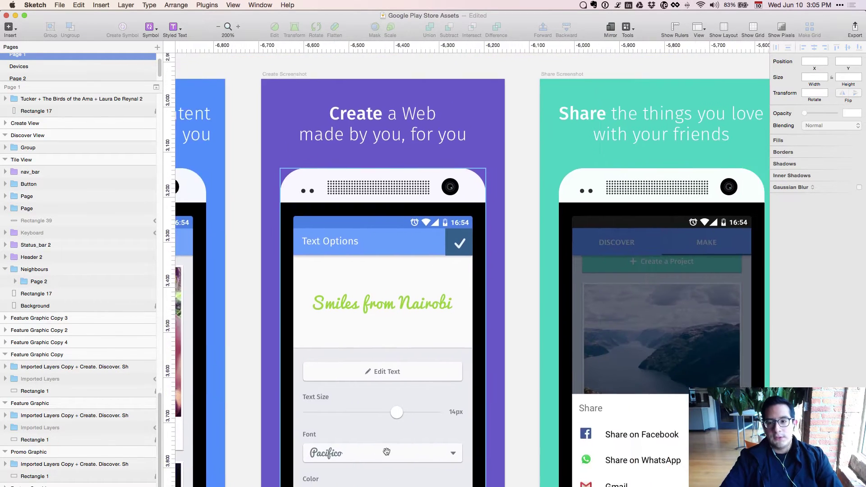
scroll(562, 351, "down", 2)
scroll(562, 352, "right", 15)
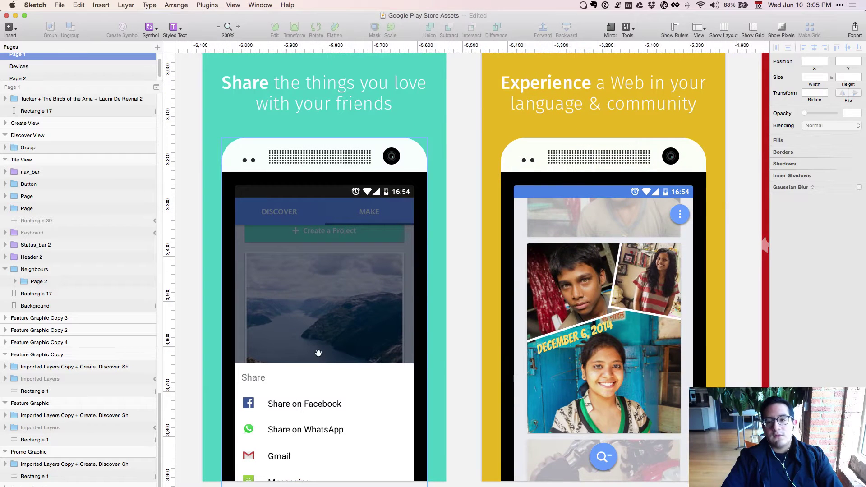
left_click_drag(652, 332, 303, 339)
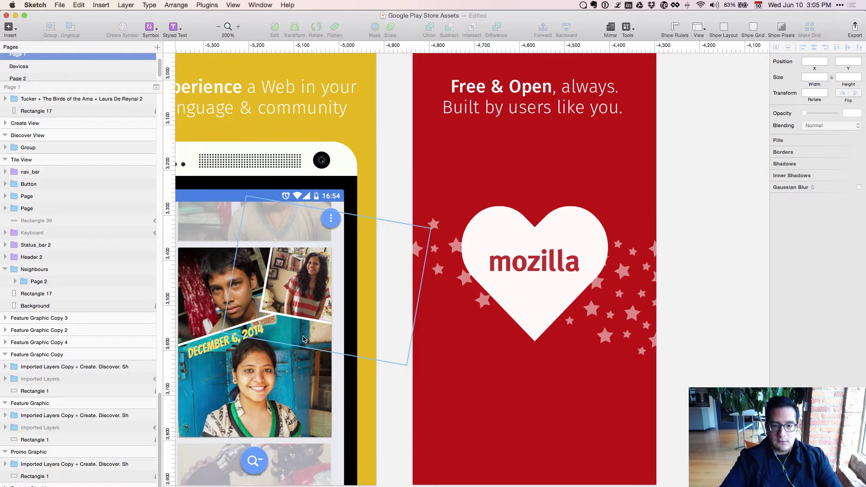
Zoom out for an overview, then zoom in on the Webmaker feature graphics.
key("super+minus")
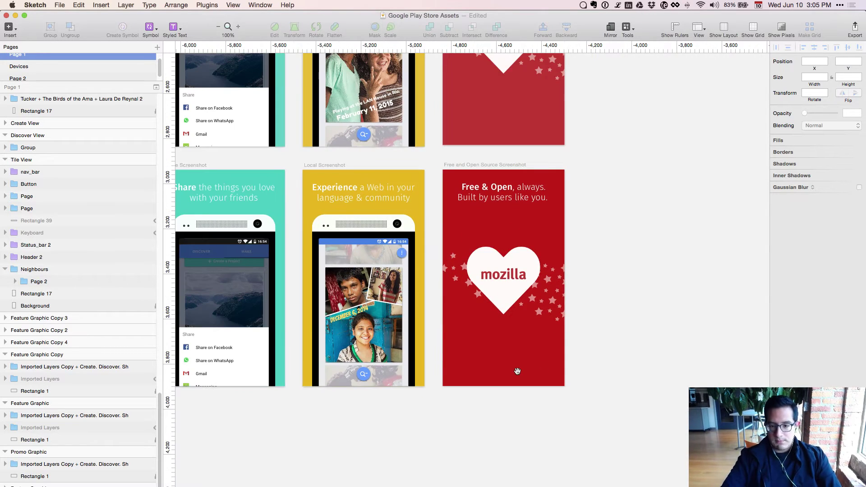
scroll(442, 405, "up", 20)
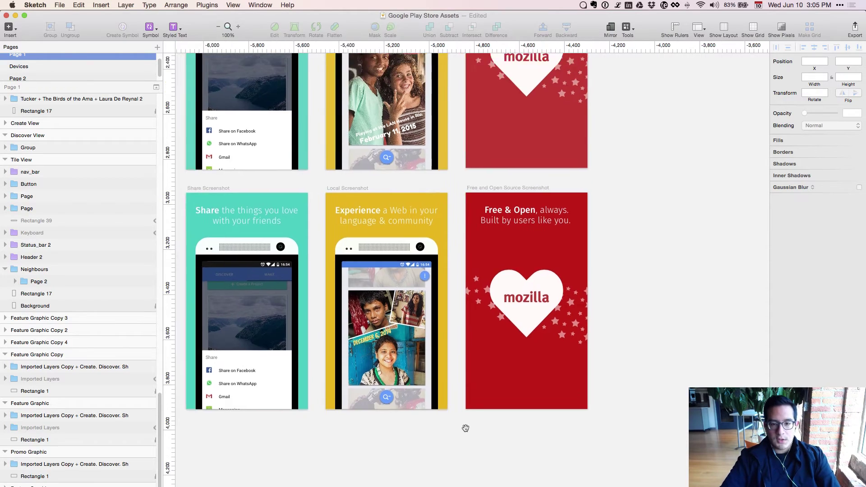
scroll(464, 427, "left", 5)
scroll(475, 385, "up", 2)
scroll(475, 385, "left", 2)
key("super+minus")
scroll(493, 284, "right", 8)
scroll(493, 285, "down", 2)
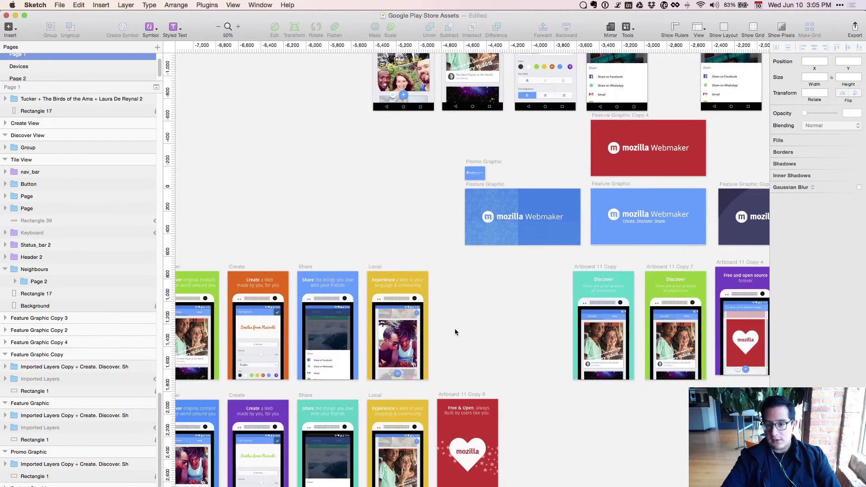
key("super+plus")
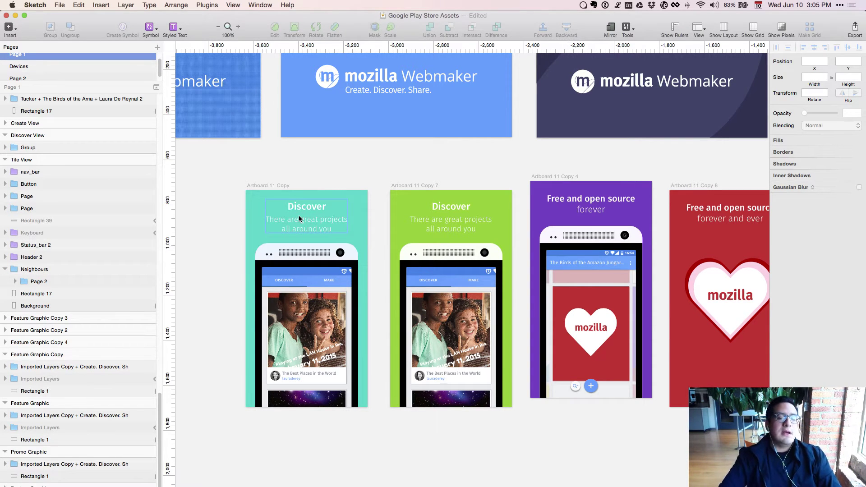
scroll(299, 218, "left", 15)
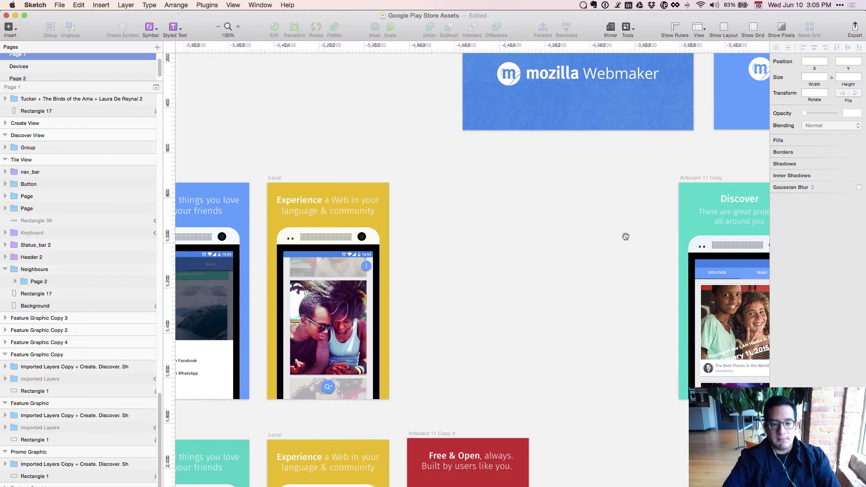
scroll(318, 210, "left", 4)
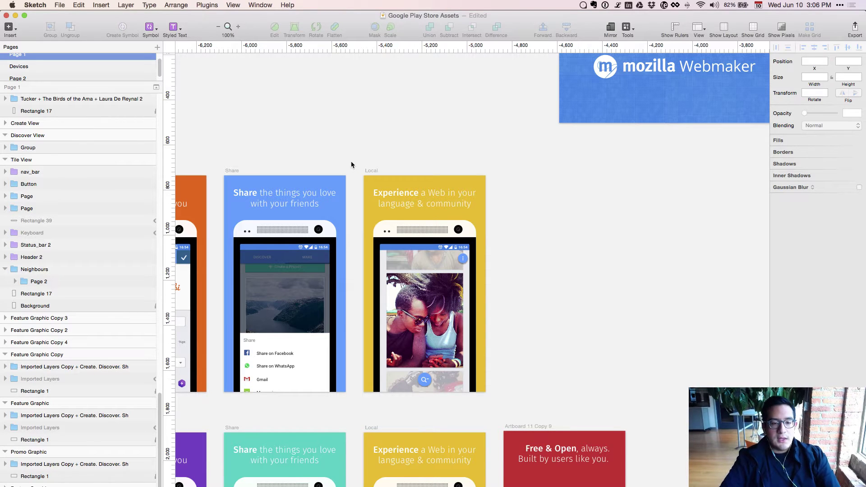
left_click_drag(352, 164, 481, 120)
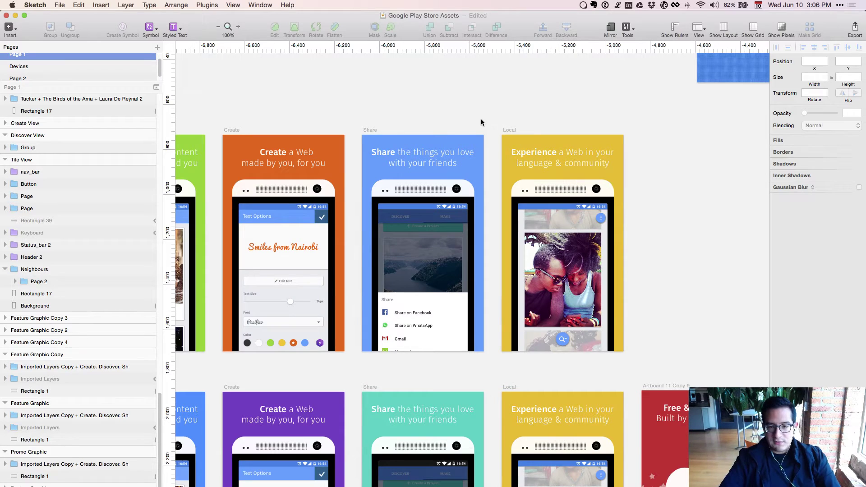
mouse_move(471, 106)
left_mouse_down()
mouse_move(658, 215)
mouse_move(580, 245)
left_mouse_up()
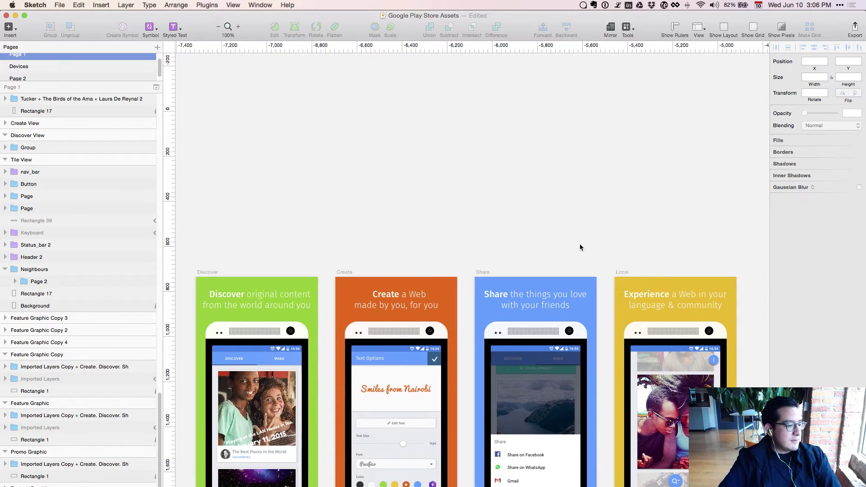
mouse_move(591, 273)
left_mouse_down()
mouse_move(621, 163)
mouse_move(642, 188)
mouse_move(558, 188)
mouse_move(586, 175)
mouse_move(578, 178)
left_mouse_up()
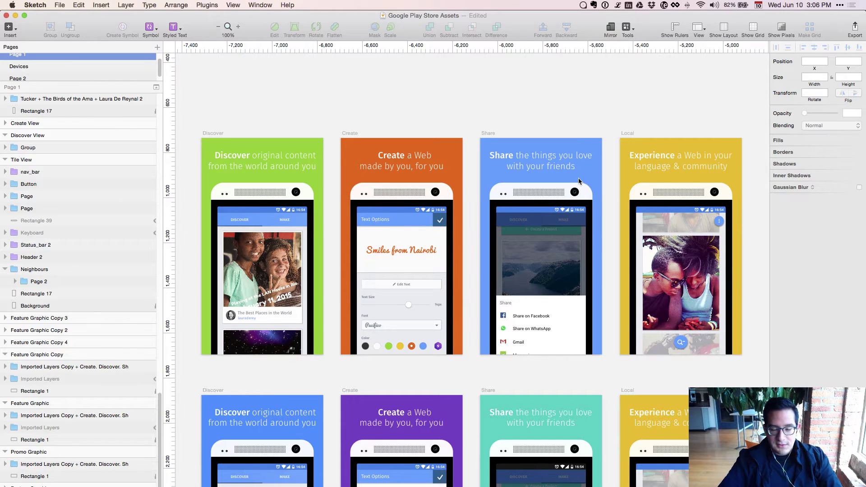
key("super+Tab")
key("super+Tab")
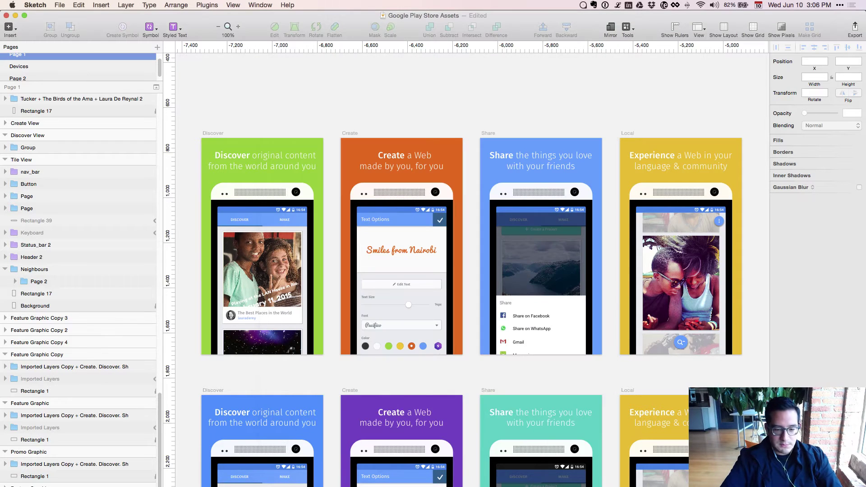
key("super+Tab")
key("super+t")
type("chrome google")
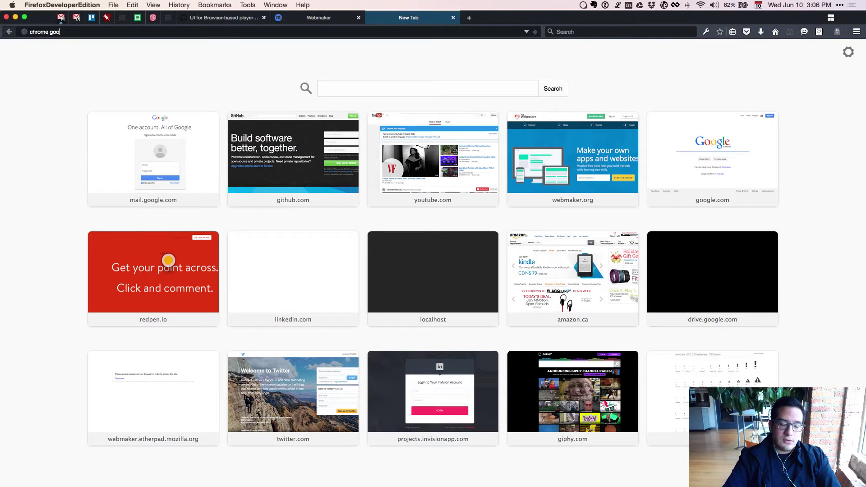
Run the 'chrome google' search, then return to the Sketch document.
key("Return")
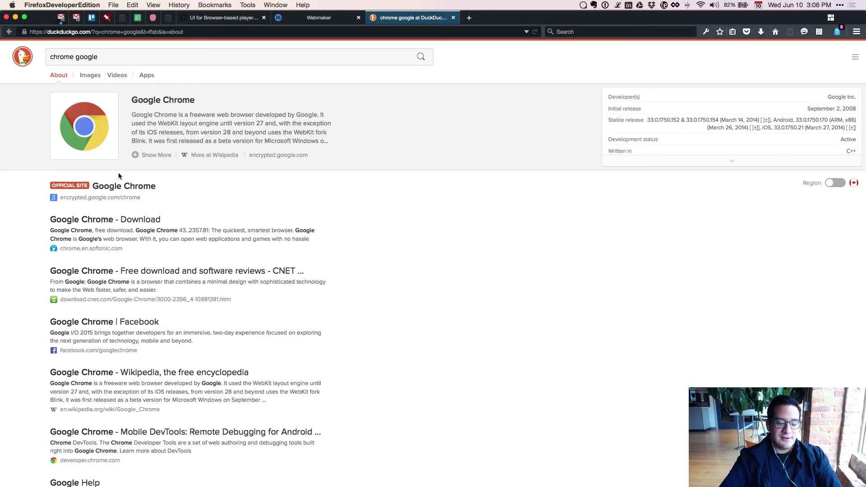
key("super+Tab")
key("super+Tab")
key("super+Tab")
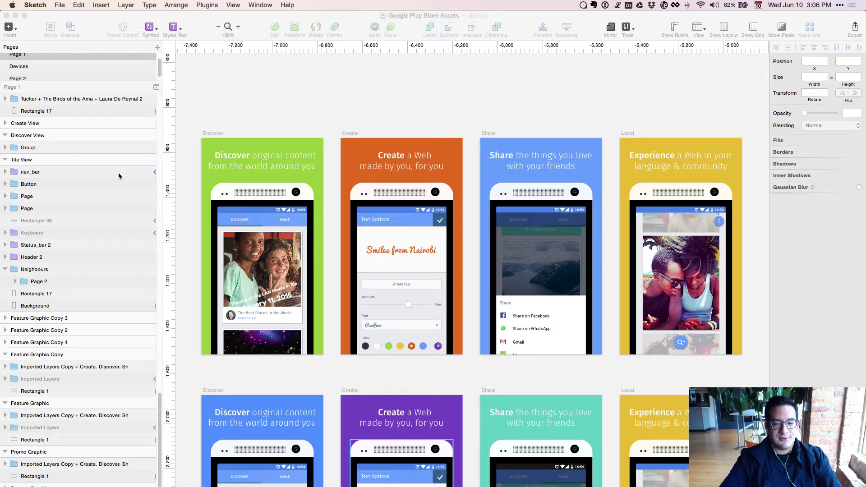
key("super+Tab")
Switch from Sketch back to Firefox and start a fresh browser tab.
key("super+Tab")
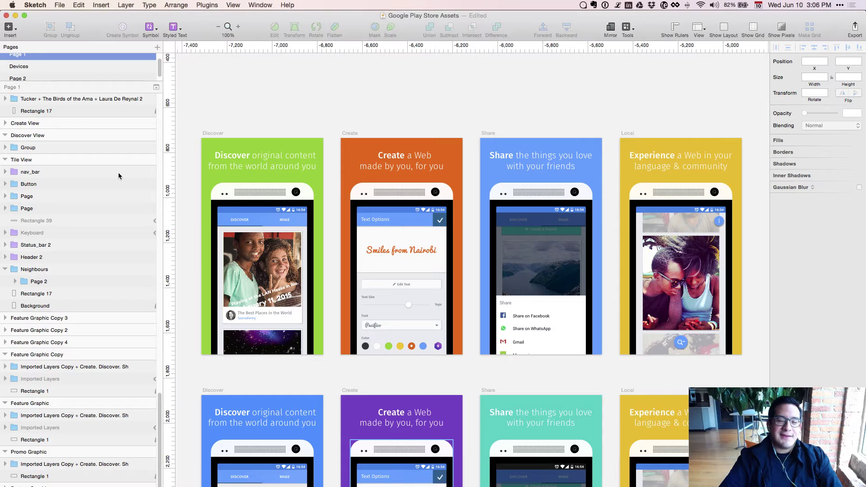
key("super+Tab")
key("super+Tab")
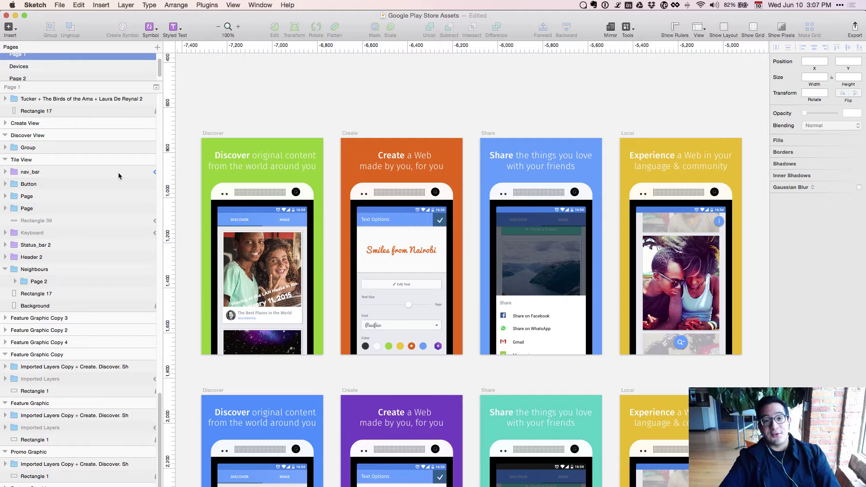
key("super+Tab")
key("super+t")
Search 'microsoft', open the official Microsoft site, then return to Sketch.
type("microsoft")
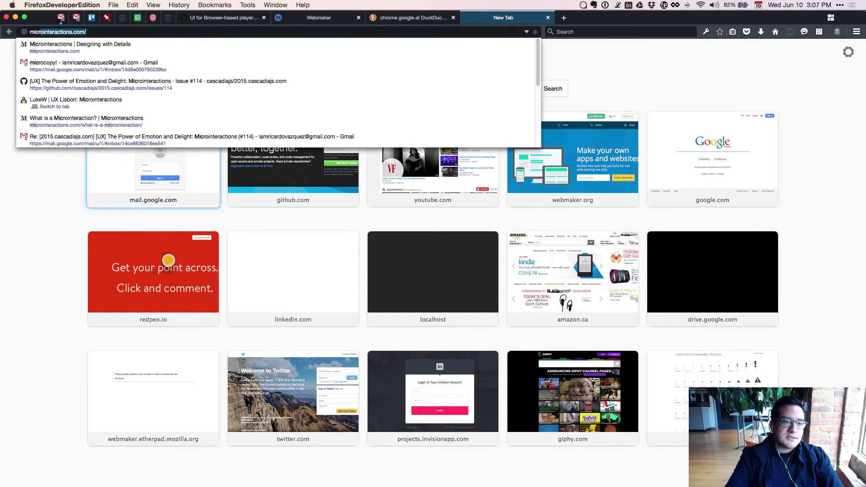
key("Return")
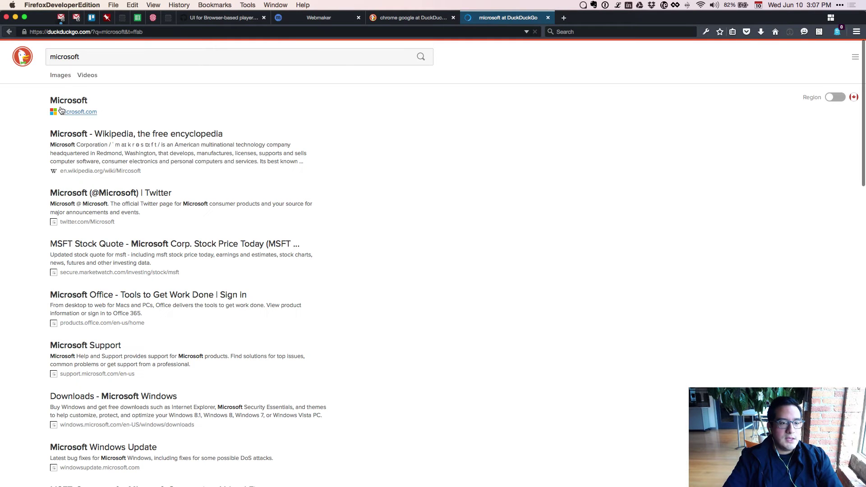
left_click(60, 111)
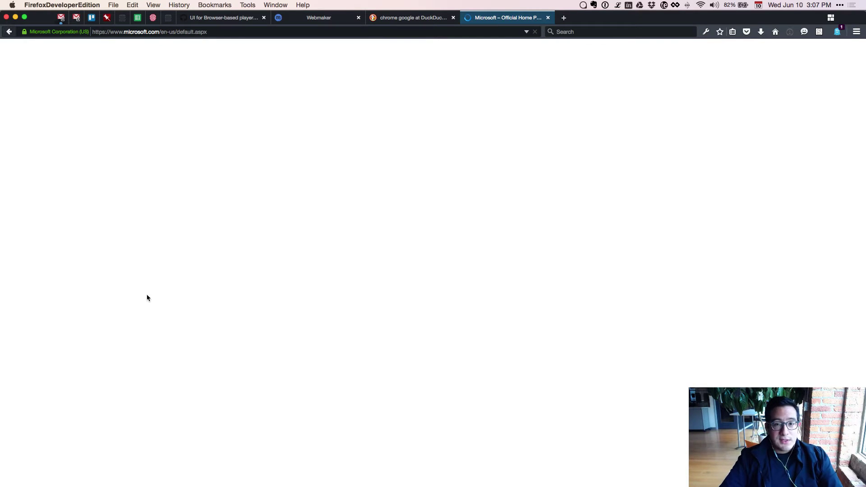
key("ctrl+shift+Tab")
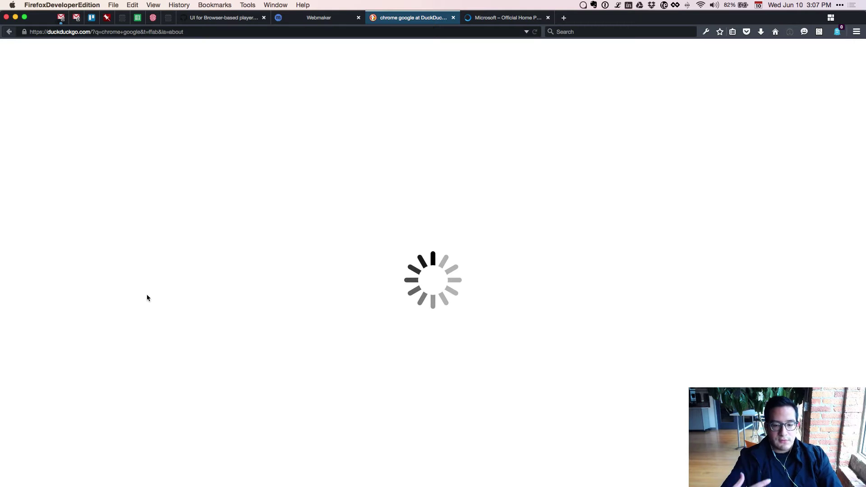
key("ctrl+Tab")
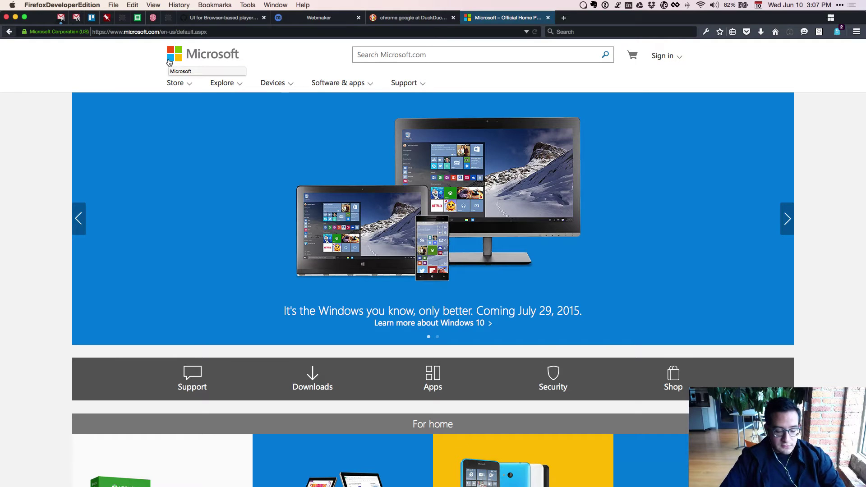
key("super+Tab")
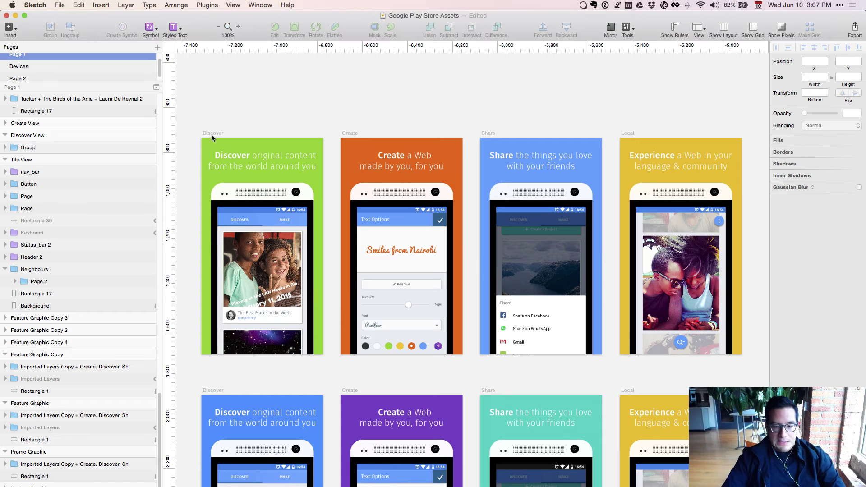
Bring up Webmaker App 2.0, zoom into the Colours artboard and delete the Twitter icon.
scroll(425, 170, "down", 8)
scroll(426, 170, "down", 1)
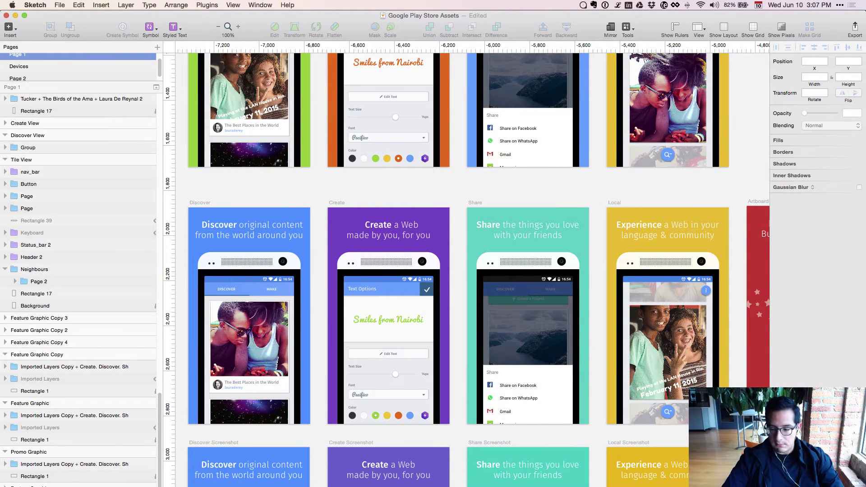
left_click(703, 484)
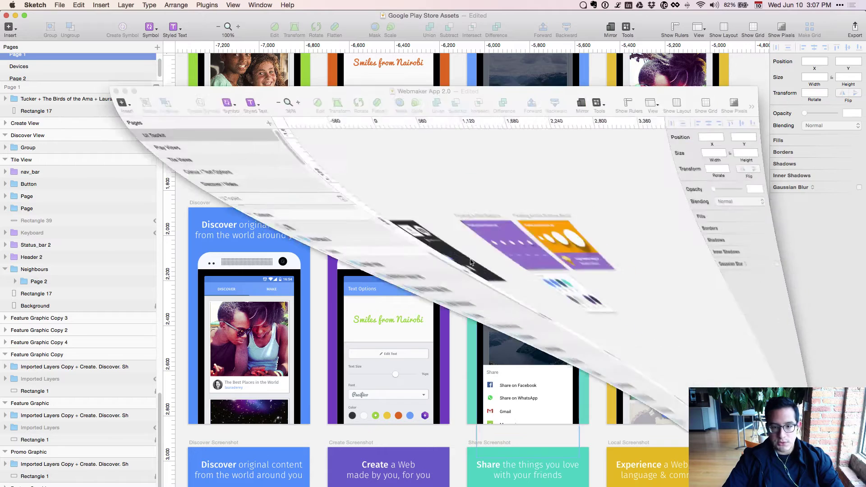
scroll(456, 302, "up", 10)
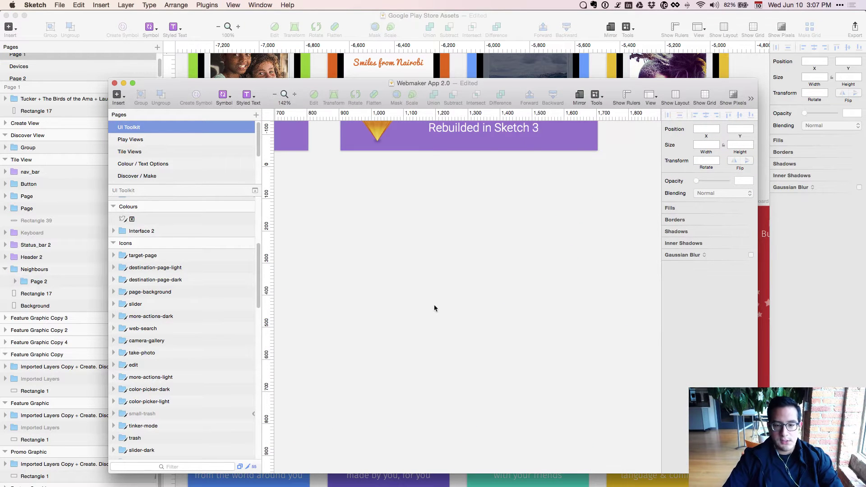
key("super+plus")
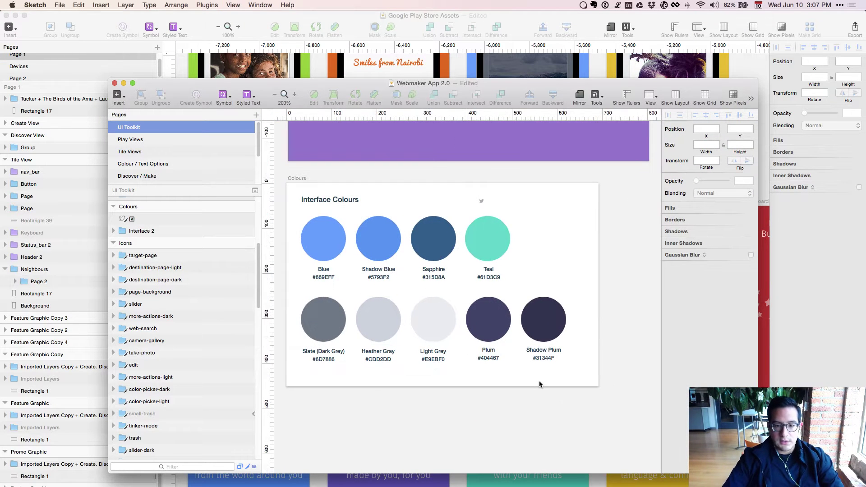
left_click(482, 201)
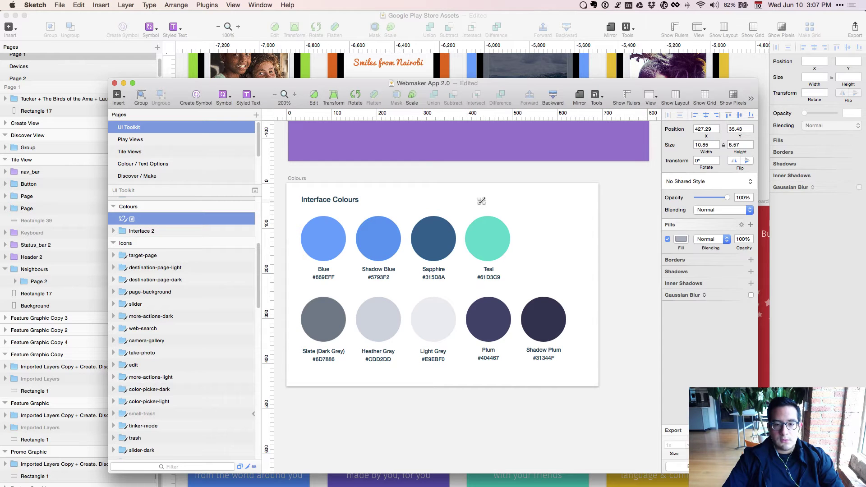
key("Delete")
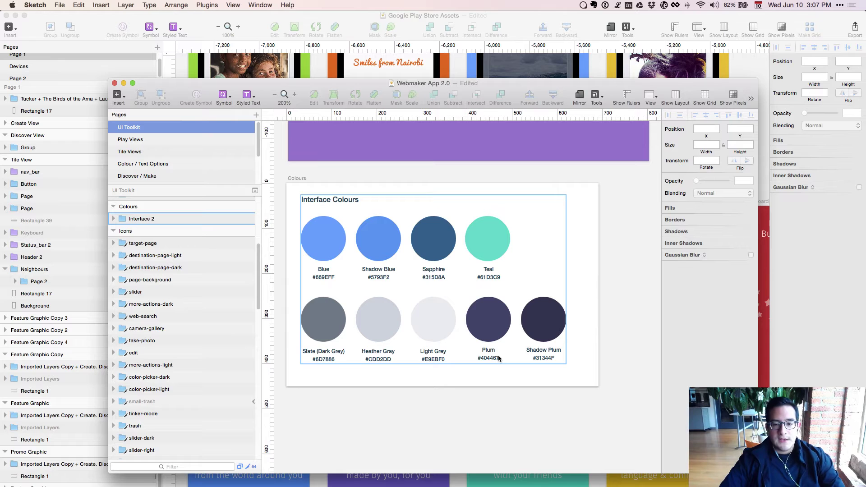
Select the Plum colour circle, then bring the Play Store assets document forward.
left_click(493, 325)
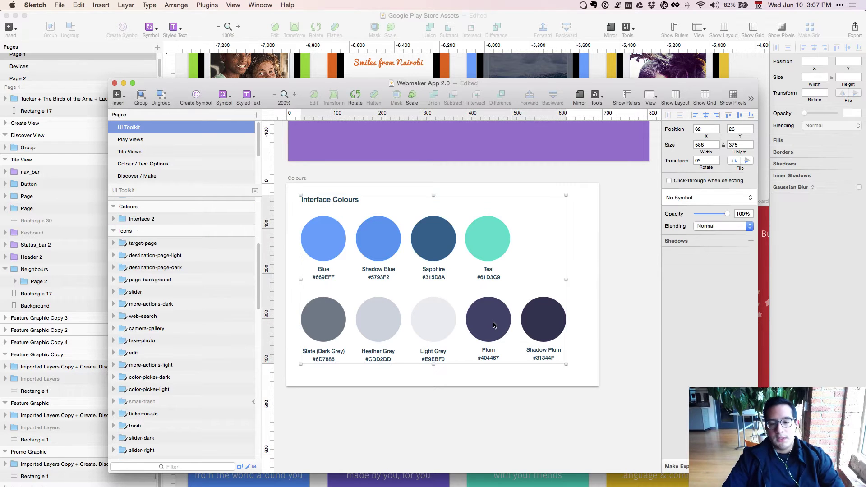
left_click(493, 325)
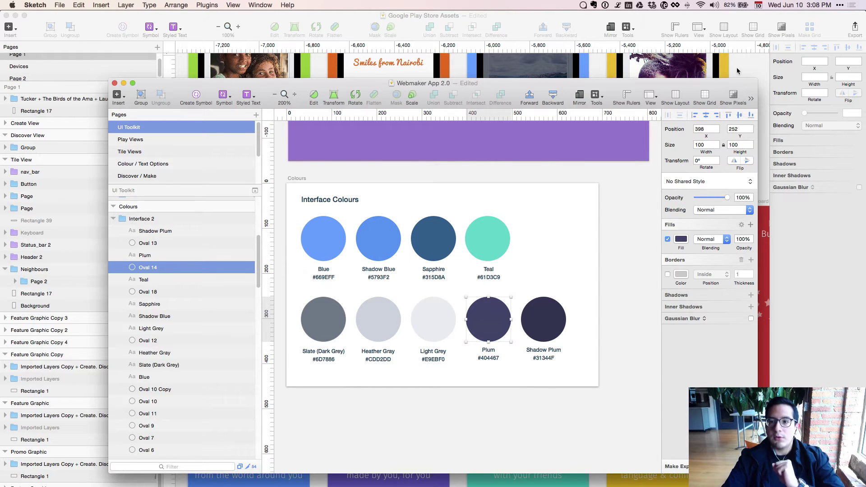
left_click(735, 72)
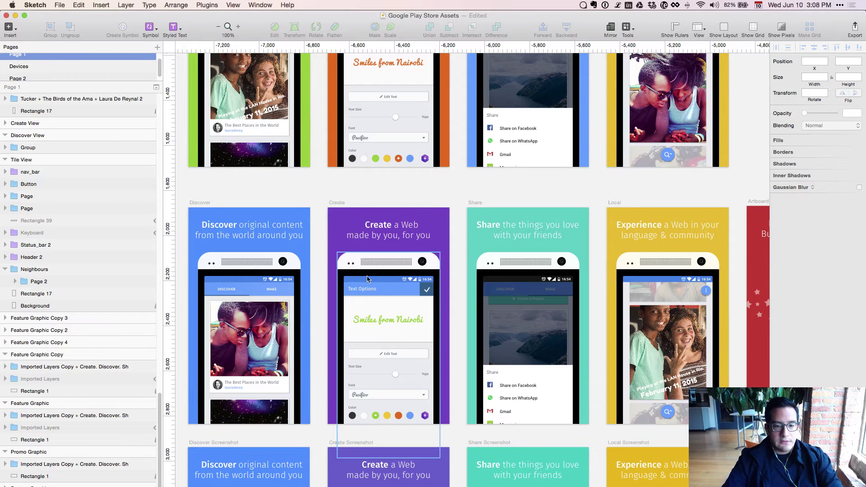
Scroll the Play Store canvas and select the 'Create a Web' headline text.
scroll(272, 220, "down", 1)
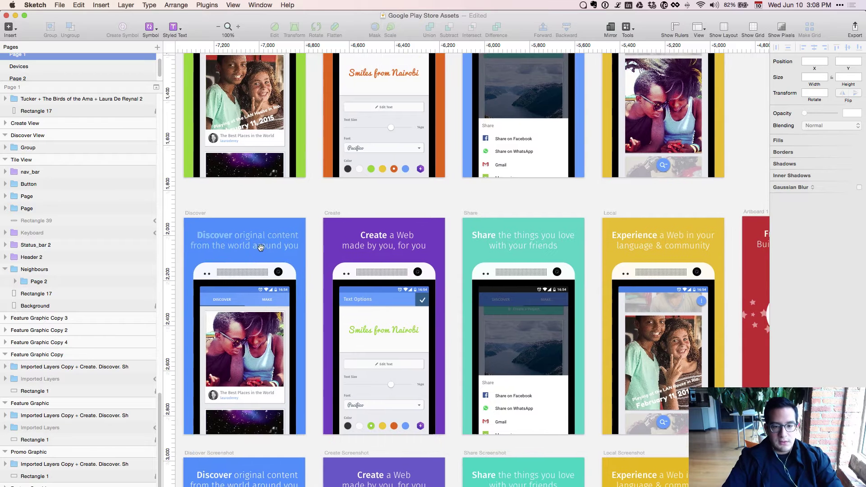
scroll(272, 220, "down", 2)
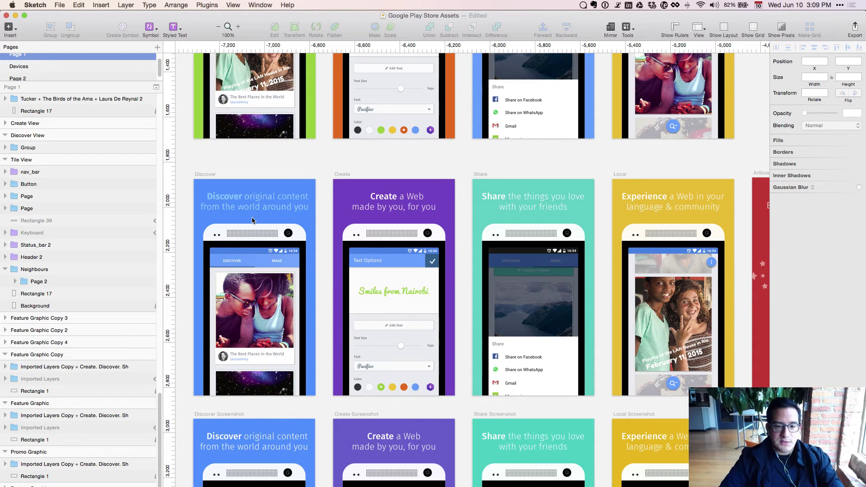
left_click(372, 220)
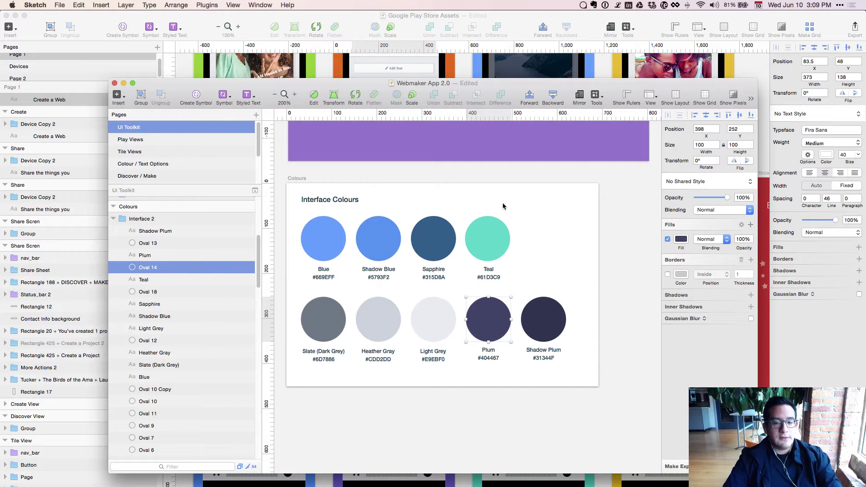
Switch back to Google Play Store Assets and pan across the screenshot artboards to the Free & Open mozilla one.
key("super+grave")
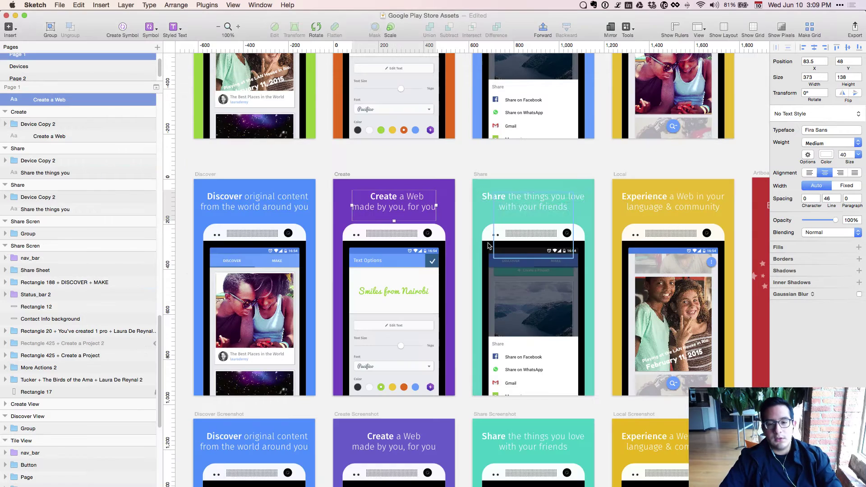
left_click_drag(465, 244, 226, 257)
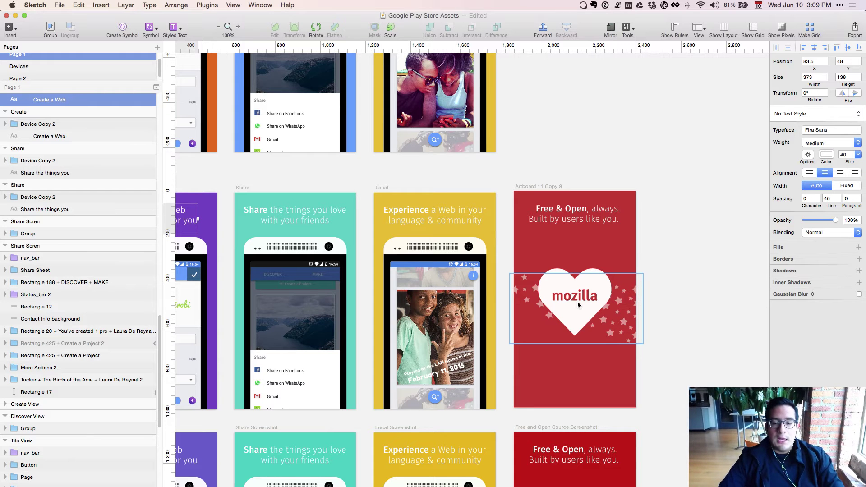
scroll(578, 305, "left", 7)
scroll(578, 305, "down", 3)
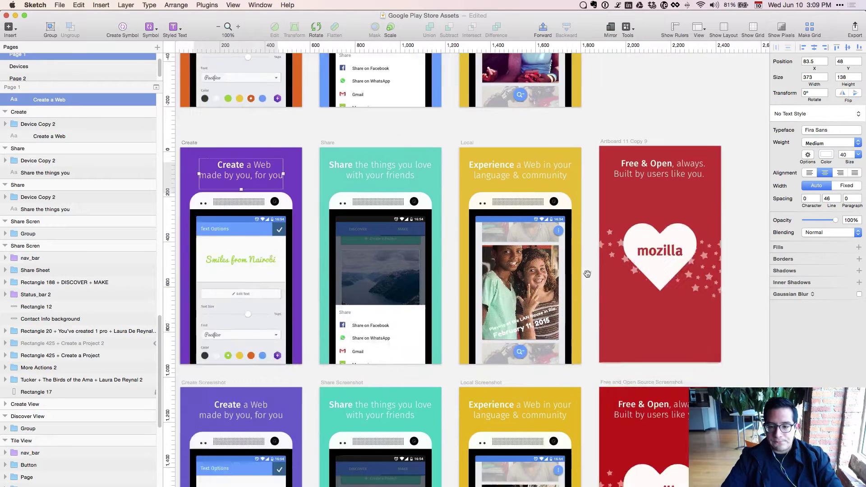
scroll(565, 264, "left", 3)
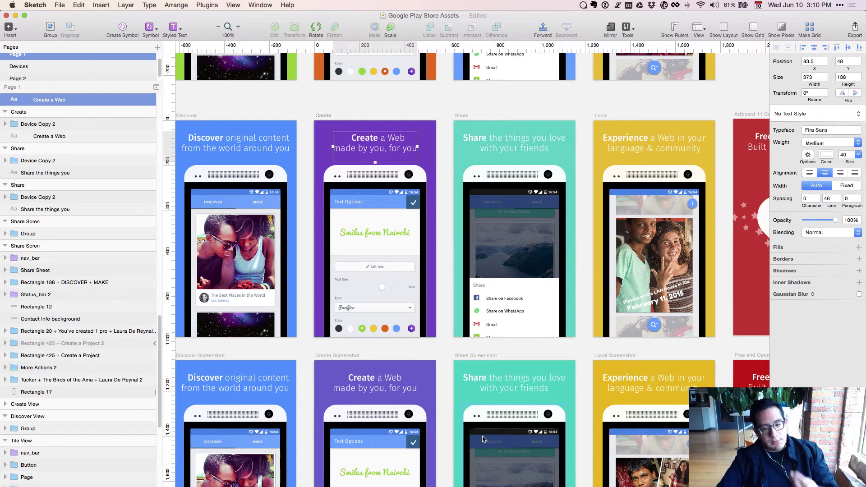
Copy and paste the phone device from the Share Screenshot artboard, then deselect and pan to the Free & Open artboards.
left_click(481, 428)
key("super+c")
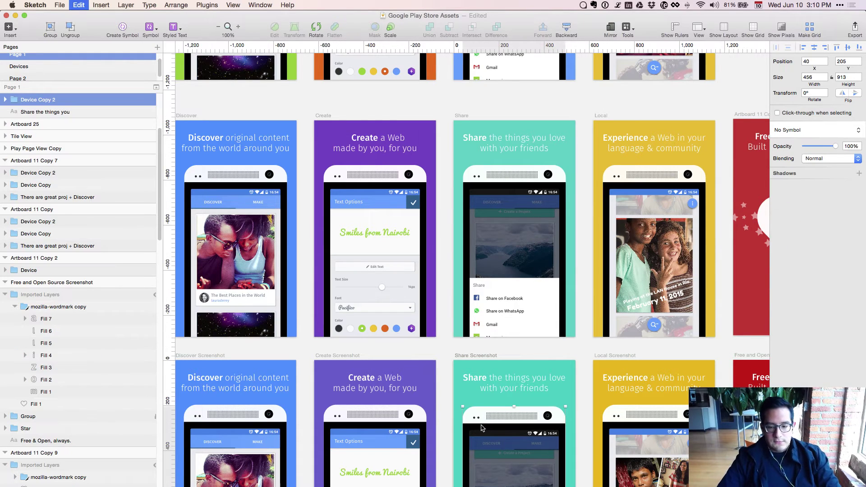
key("super+v")
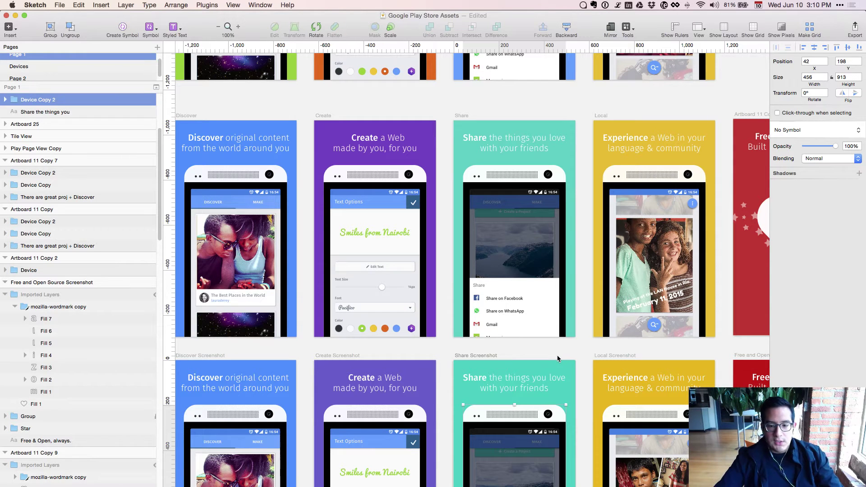
left_click(558, 358)
mouse_move(557, 358)
left_mouse_down()
mouse_move(512, 358)
mouse_move(369, 249)
mouse_move(430, 281)
left_mouse_up()
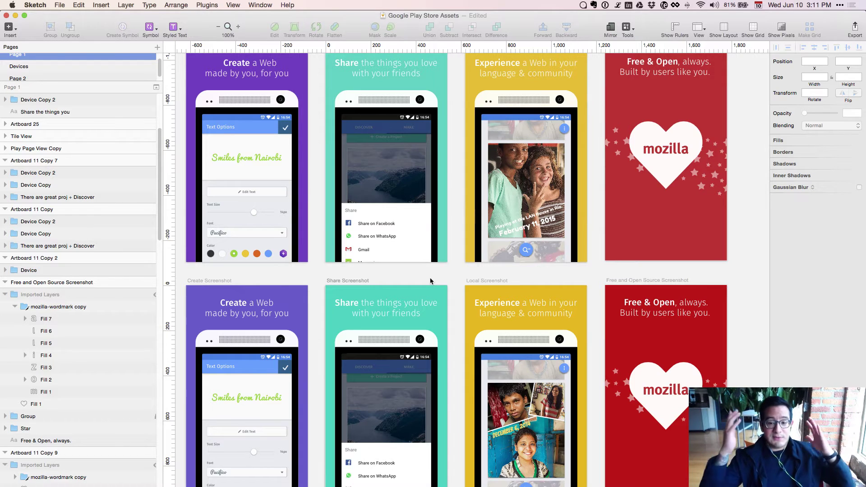
scroll(406, 273, "down", 2)
scroll(406, 273, "left", 3)
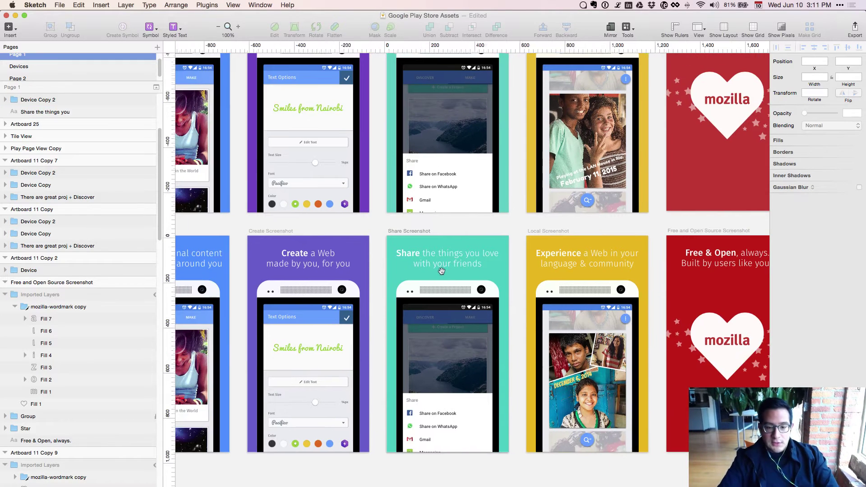
key("super+plus")
key("super+plus")
key("super+plus")
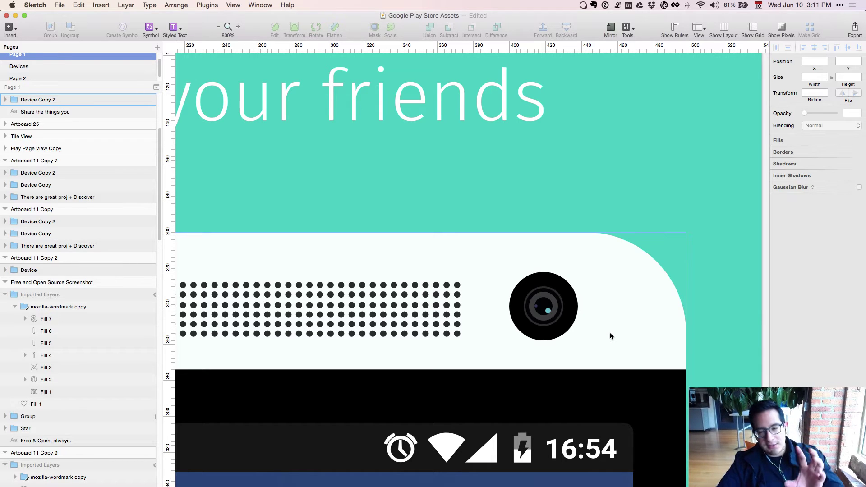
key("super+minus")
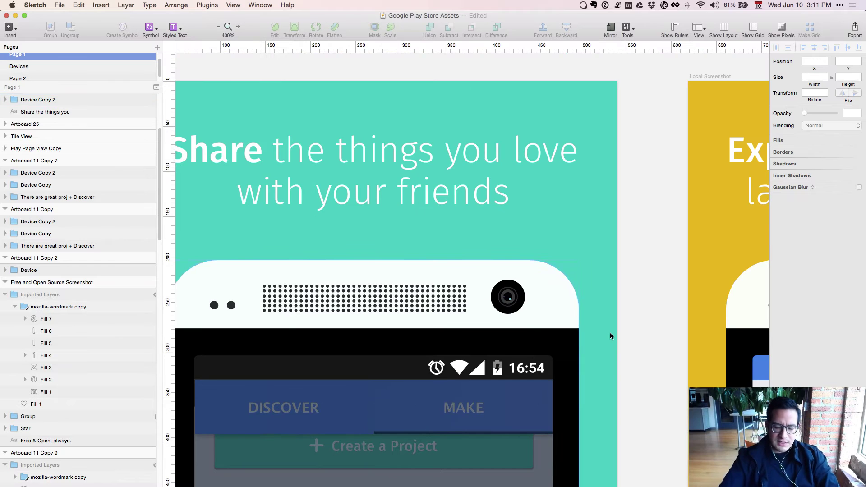
key("super+minus")
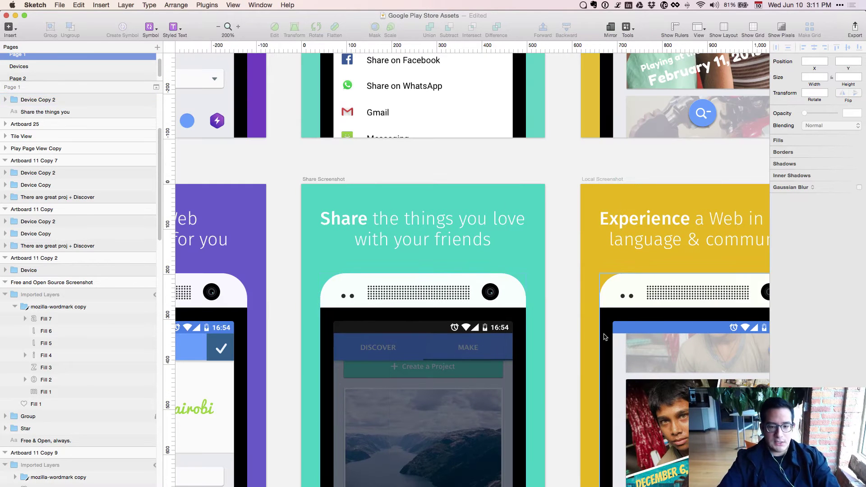
scroll(528, 269, "left", 10)
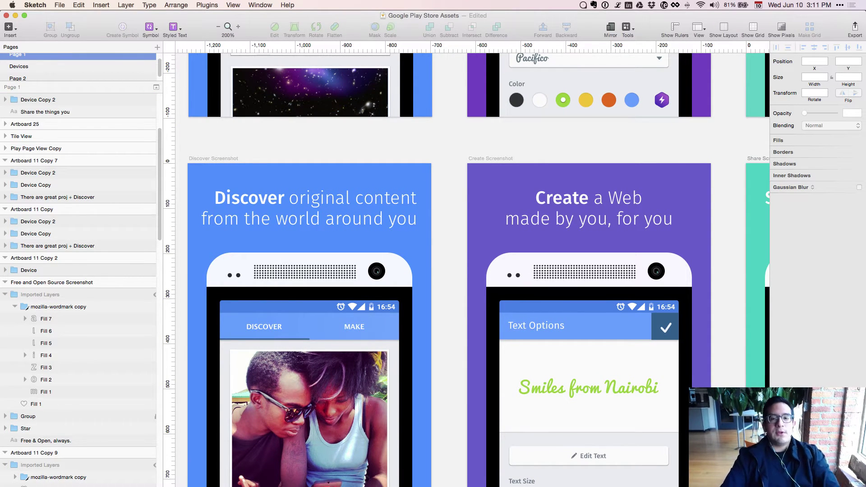
left_click(395, 265)
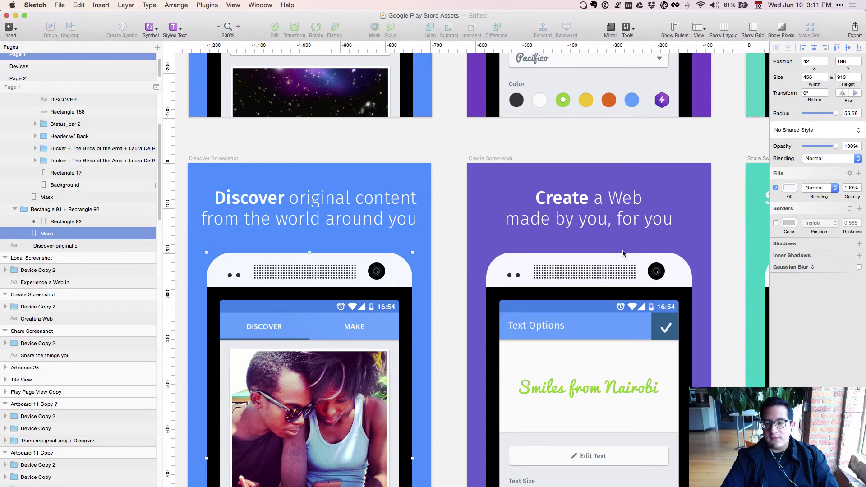
left_click(789, 188)
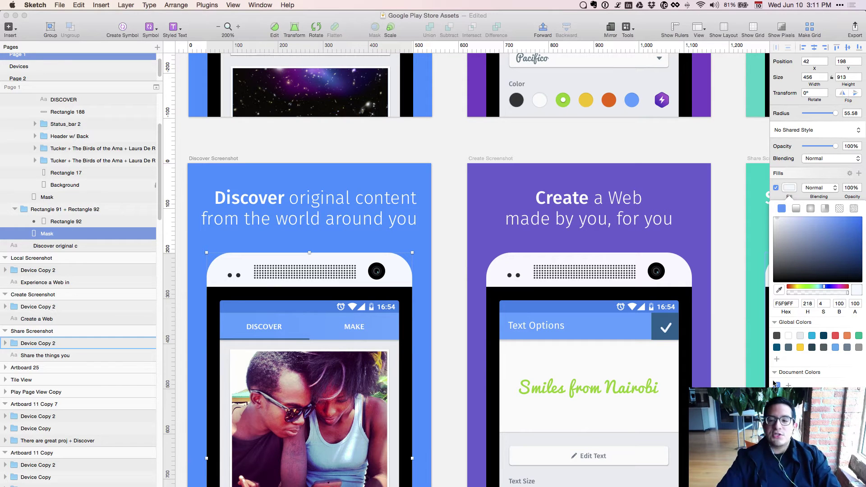
left_click(682, 280)
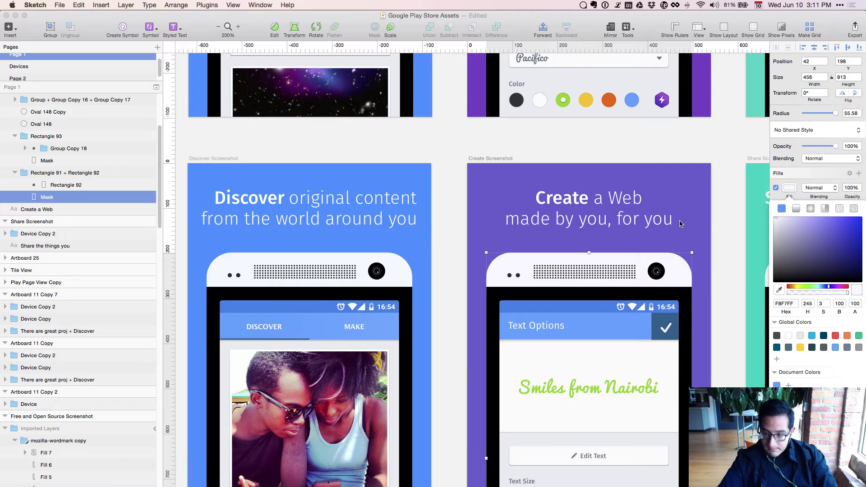
left_click(429, 236)
left_click(429, 236)
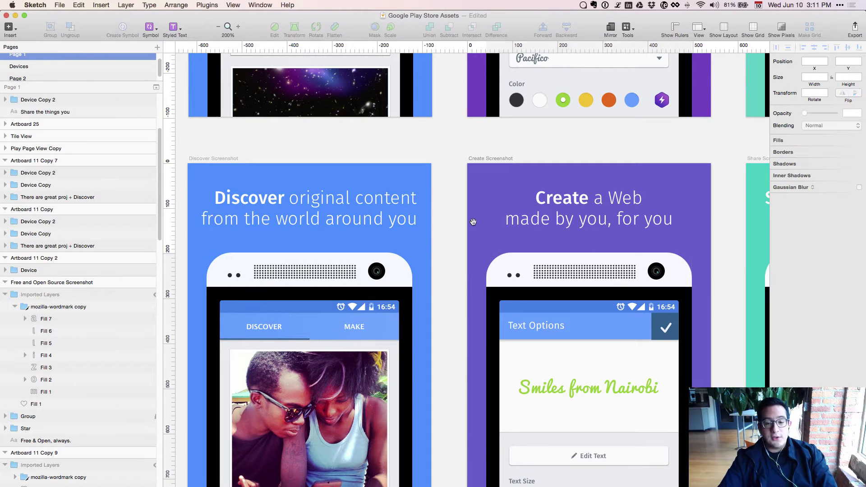
scroll(457, 226, "right", 10)
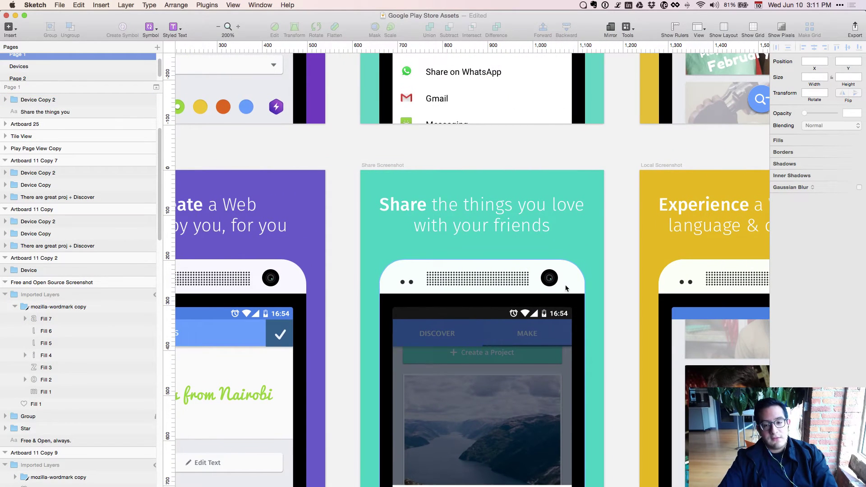
left_click(565, 288)
left_click(789, 188)
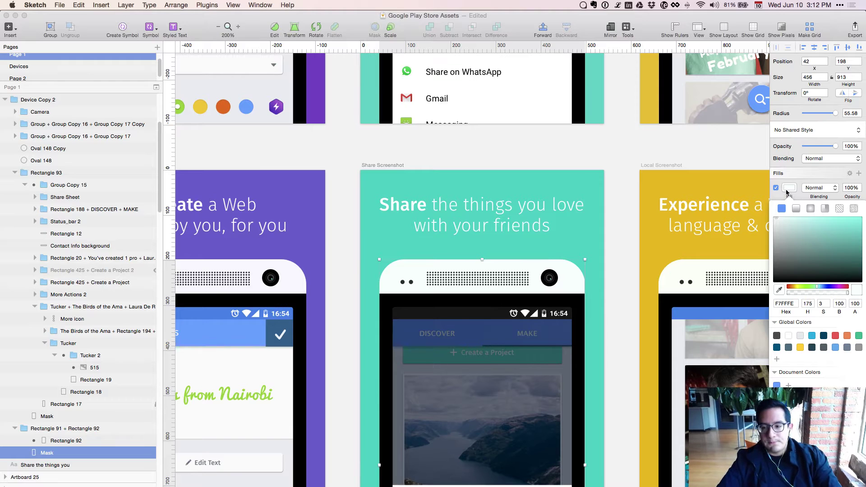
key("super+minus")
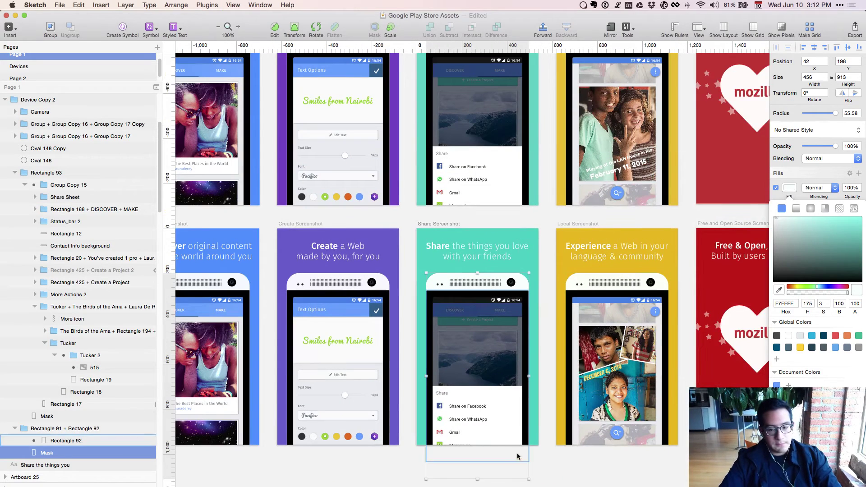
key("Escape")
key("super+minus")
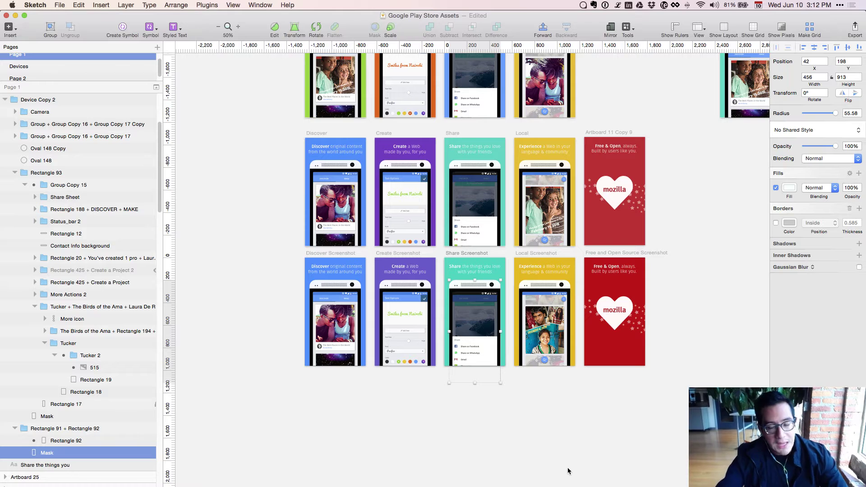
Zoom and pan the Sketch canvas over to the promo artboards.
key("super+plus")
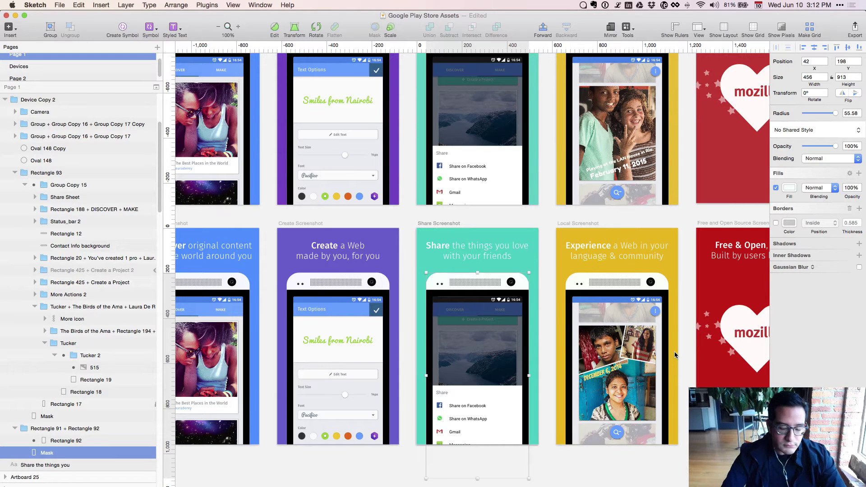
key("super+minus")
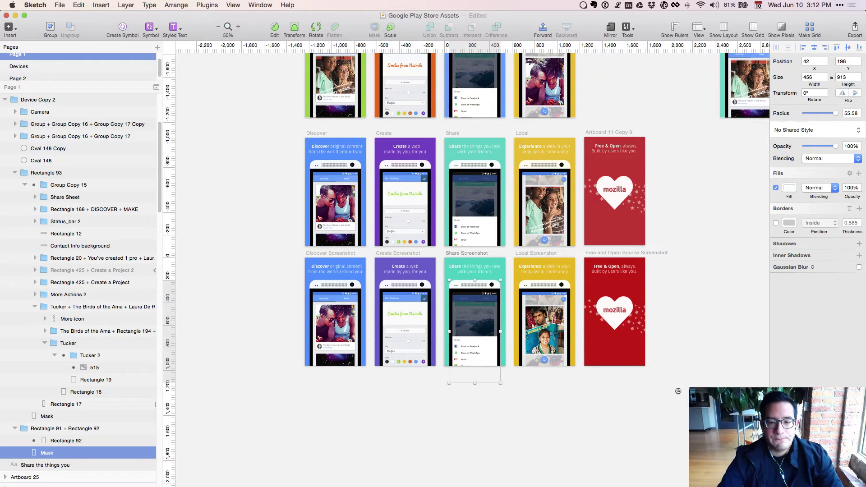
scroll(686, 365, "up", 8)
scroll(685, 365, "right", 2)
left_click_drag(692, 337, 444, 372)
Close the extra Firefox tabs so only the Webmaker tab remains.
key("super+Tab")
key("super+w")
key("super+w")
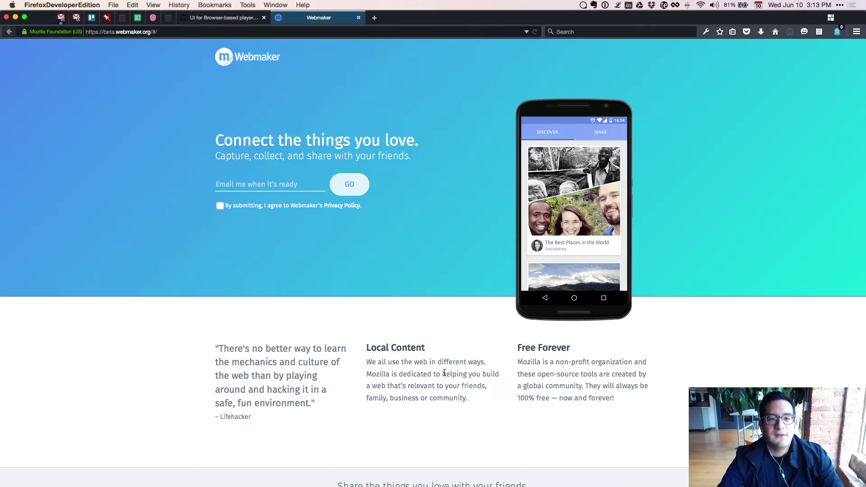
key("super+Tab")
key("super+Tab")
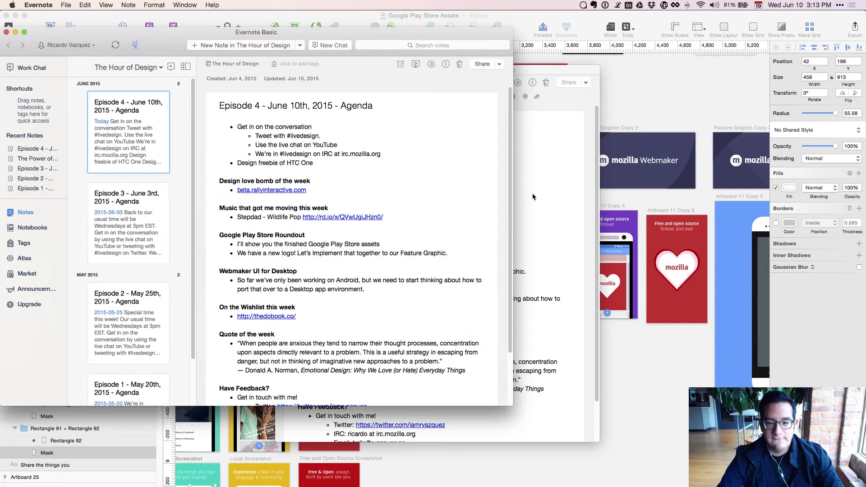
Check the Episode 4 agenda note, then return to the Sketch document.
left_click(535, 197)
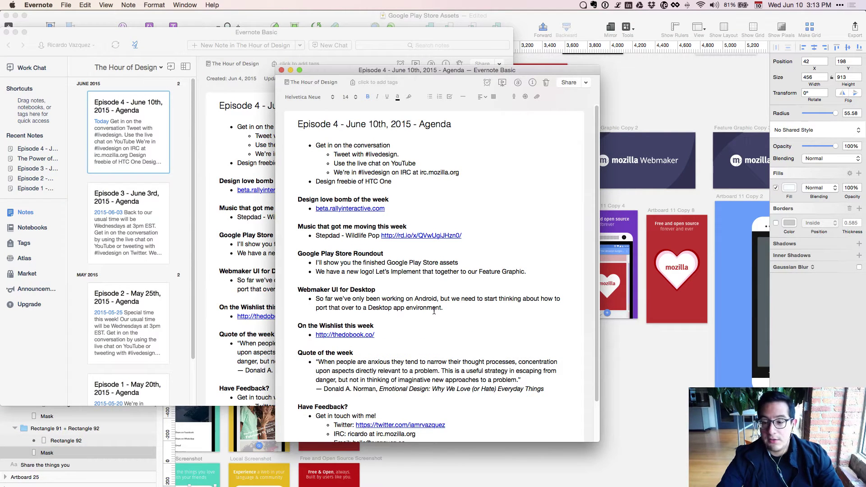
left_click(669, 357)
scroll(665, 365, "up", 5)
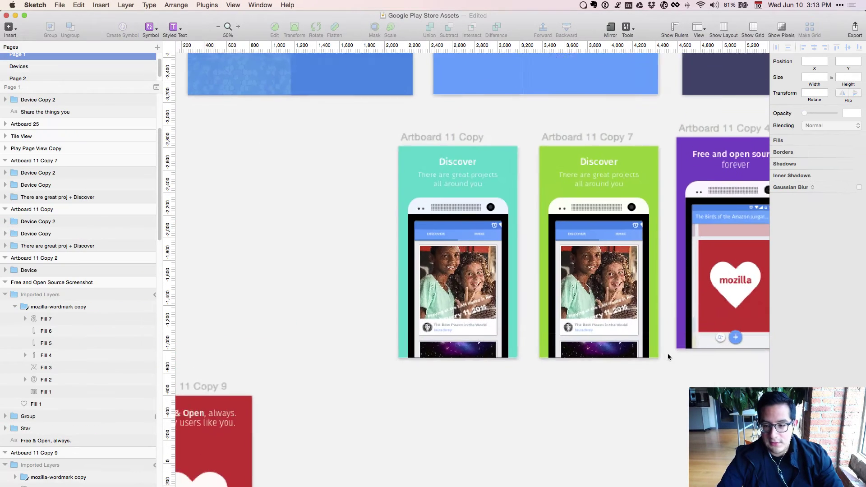
Undo and redo the last edit on the red artboard's heart artwork, leaving it unchanged.
scroll(661, 370, "right", 10)
scroll(661, 370, "up", 2)
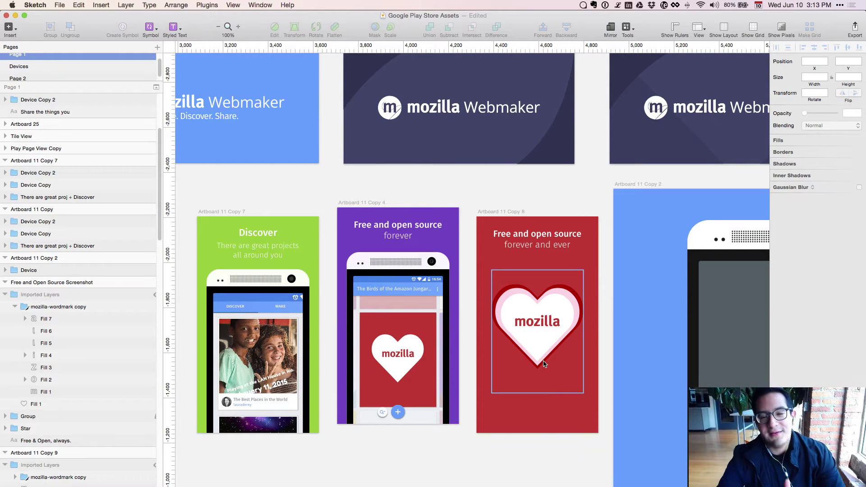
left_click(544, 364)
key("super+z")
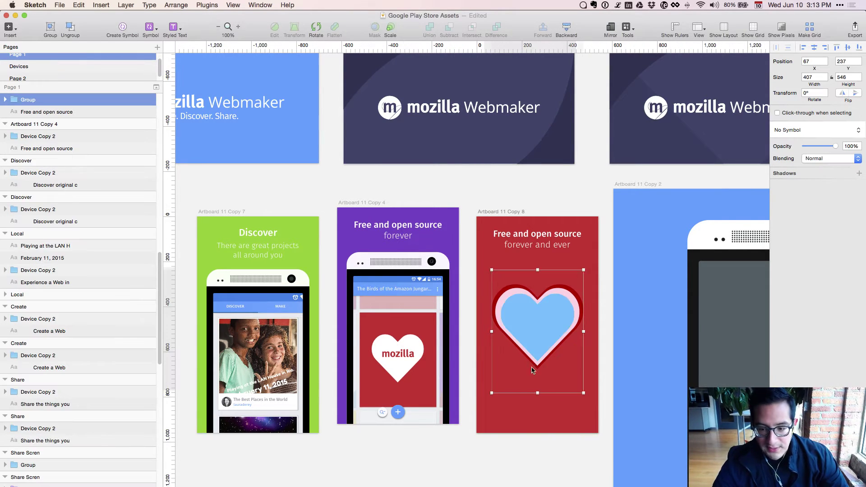
key("super+shift+z")
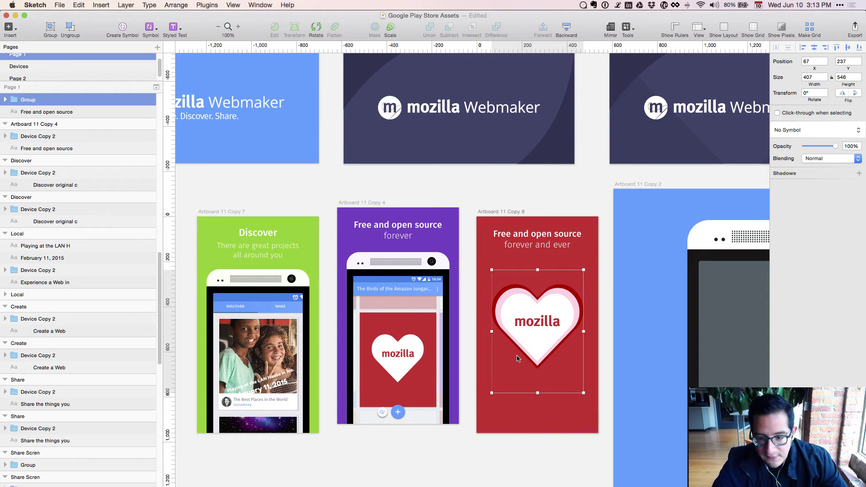
left_click(348, 429)
Pan to the red, blue and dark plum Feature Graphic artboards, then select the dark banner's background.
key("super+minus")
scroll(565, 303, "left", 10)
scroll(564, 303, "down", 10)
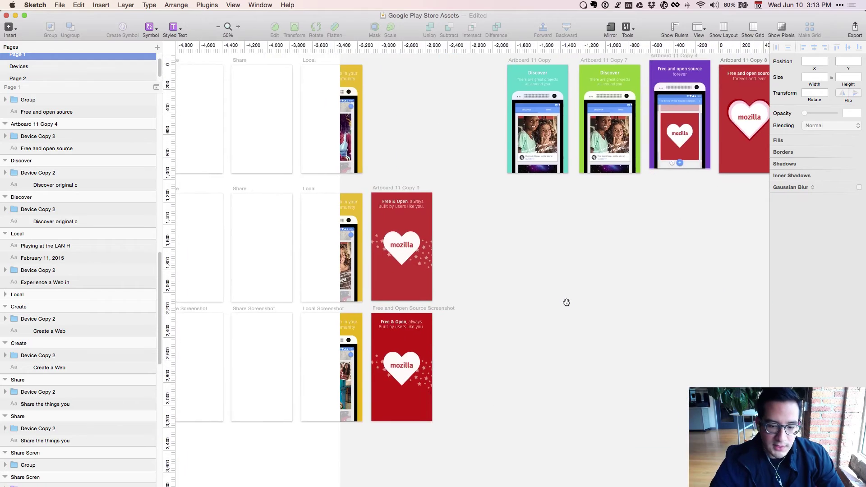
key("super+plus")
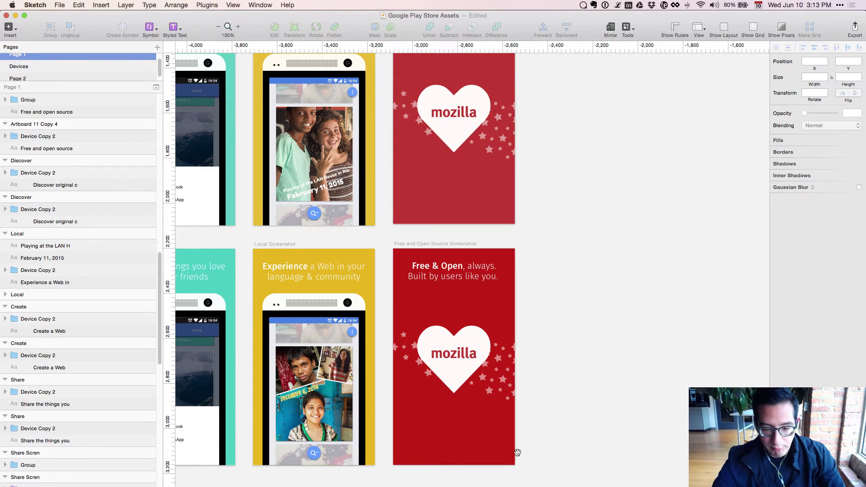
scroll(514, 452, "left", 8)
scroll(515, 453, "down", 1)
mouse_move(499, 477)
left_mouse_down()
mouse_move(664, 458)
mouse_move(496, 463)
left_mouse_up()
left_click_drag(712, 359, 400, 437)
left_click_drag(766, 57, 182, 476)
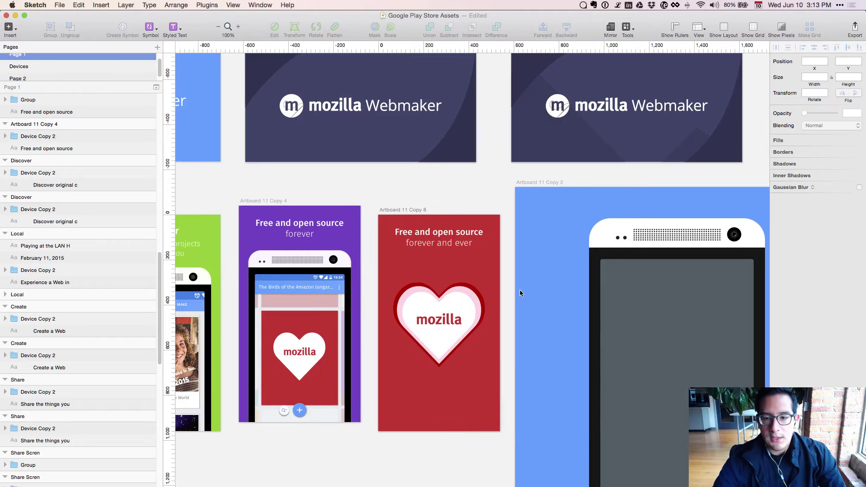
left_click_drag(543, 262, 403, 429)
left_click_drag(665, 404, 536, 421)
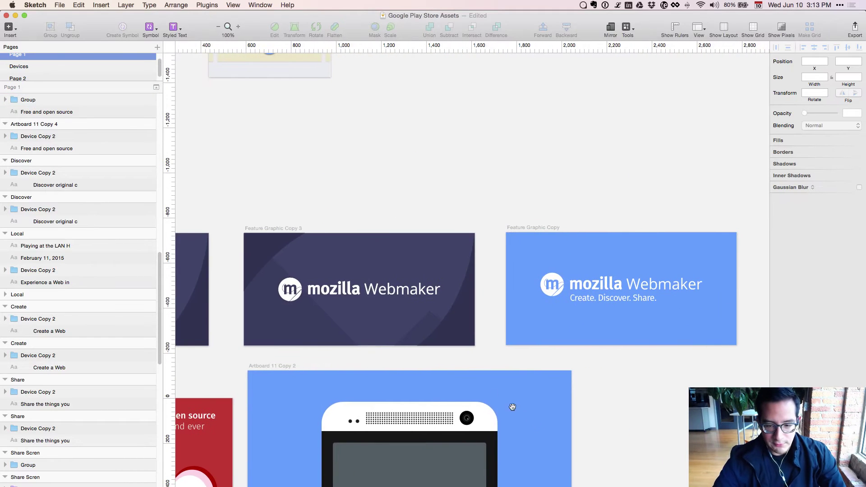
left_click_drag(416, 384, 699, 371)
left_click_drag(442, 357, 664, 357)
left_click_drag(527, 354, 610, 360)
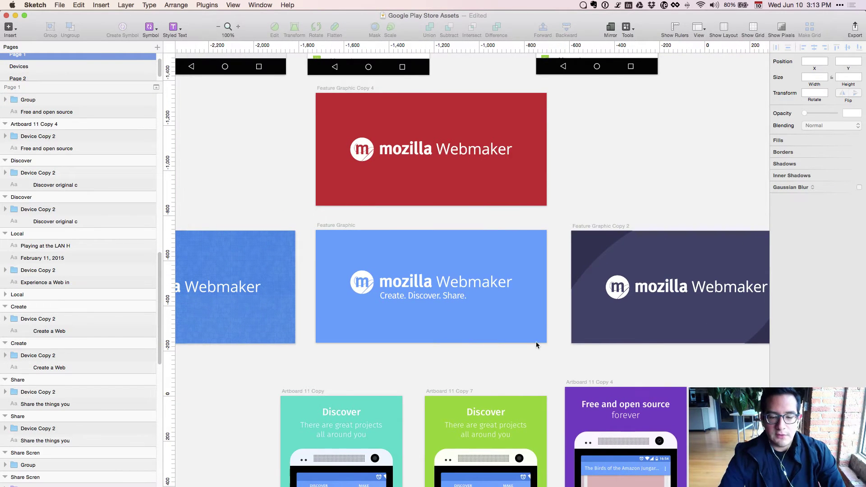
left_click_drag(512, 350, 511, 386)
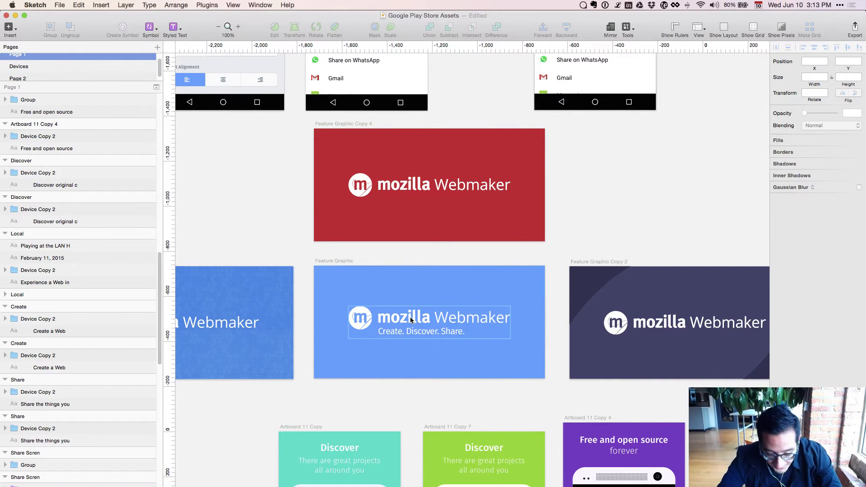
key("super+Tab")
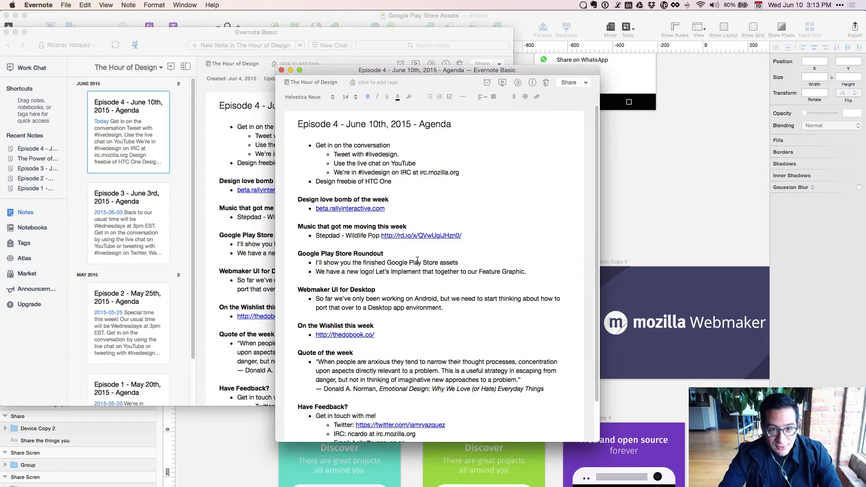
left_click(710, 337)
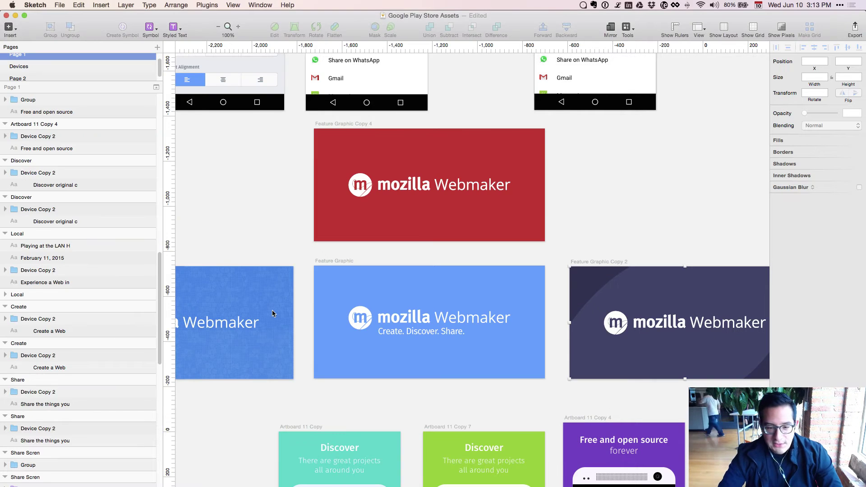
key("super+plus")
mouse_move(272, 311)
left_mouse_down()
mouse_move(468, 310)
mouse_move(559, 294)
left_mouse_up()
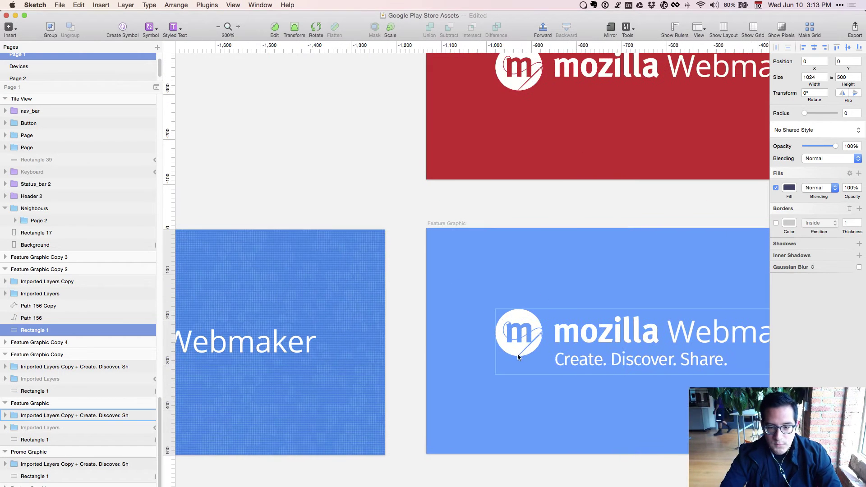
left_click(518, 334)
double_click(518, 334)
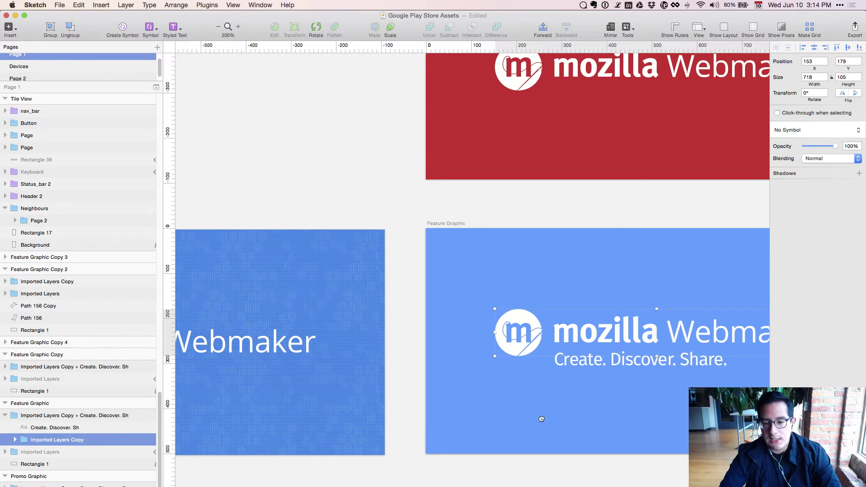
left_click_drag(543, 417, 408, 410)
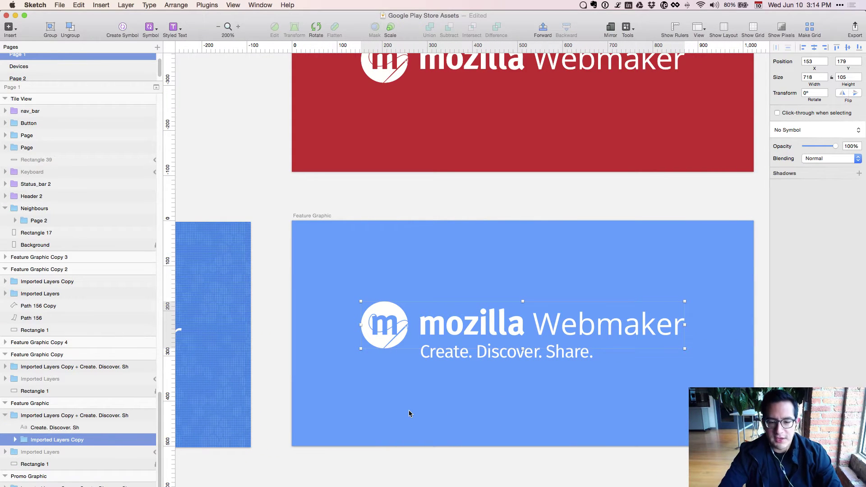
key("super+plus")
left_click_drag(269, 440, 313, 414)
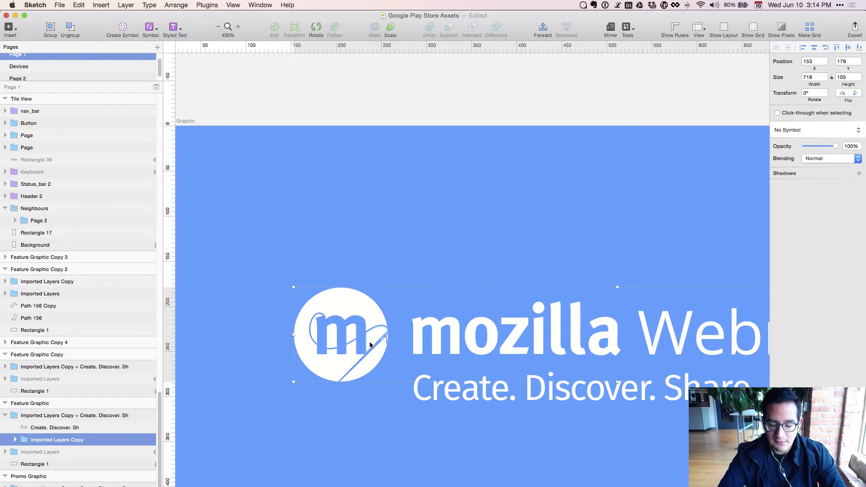
key("super+minus")
key("super+plus")
key("super+plus")
key("super+plus")
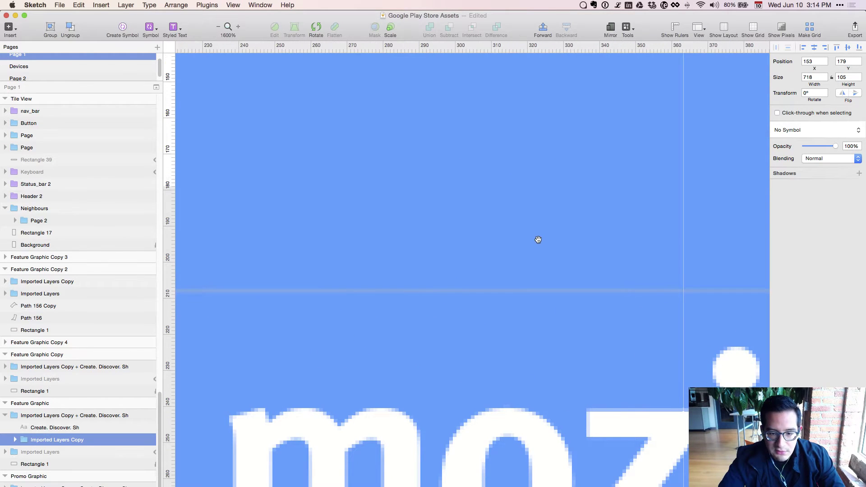
key("super+minus")
key("super+minus")
key("super+minus")
key("super+minus")
key("super+plus")
key("super+plus")
key("super+plus")
key("super+plus")
key("super+plus")
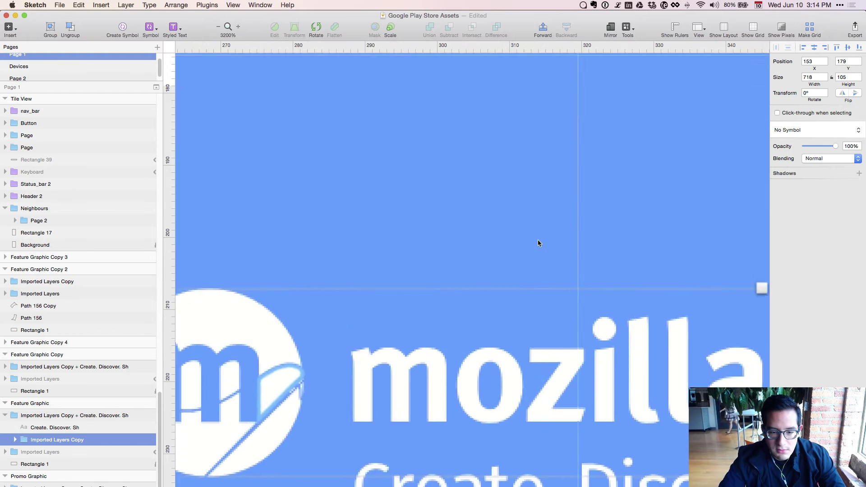
scroll(538, 239, "left", 10)
scroll(538, 239, "down", 5)
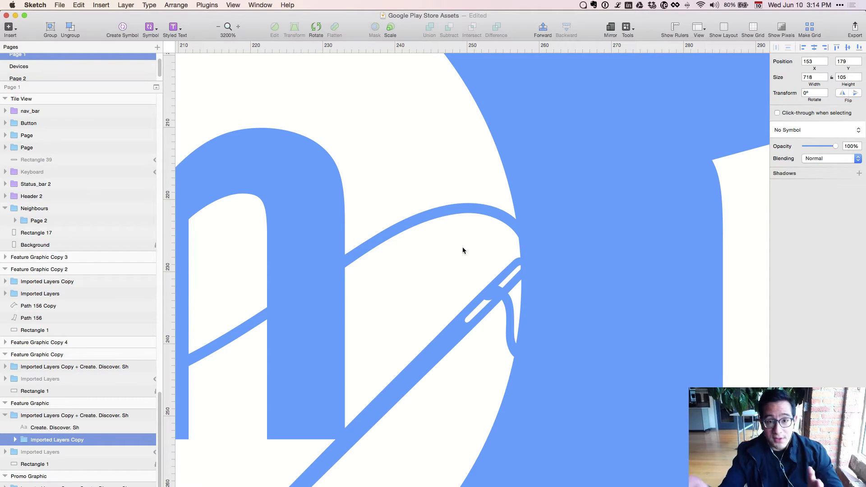
key("super+0")
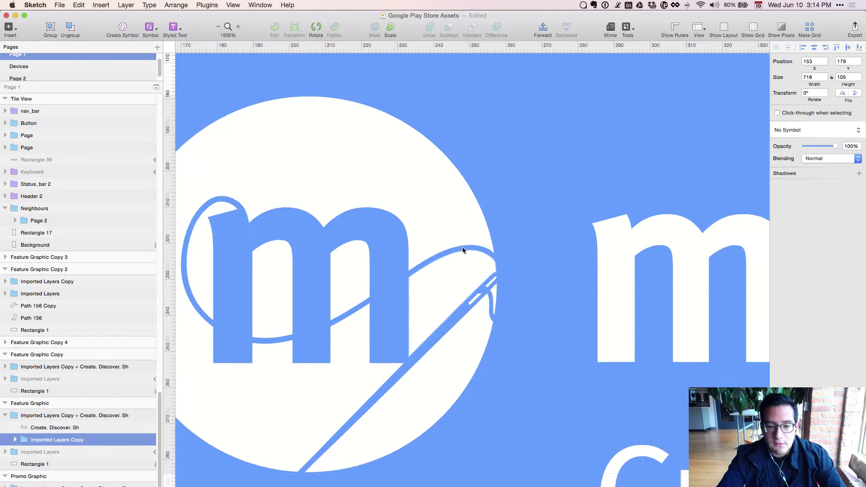
key("super+minus")
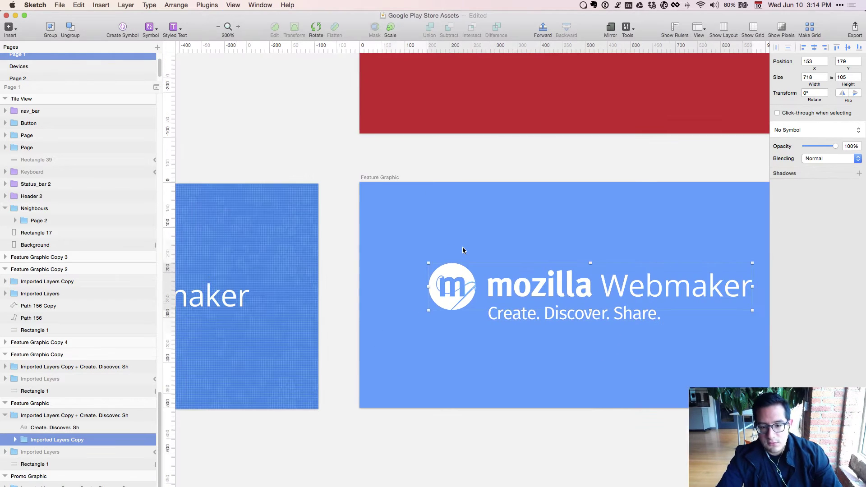
key("super+minus")
left_click_drag(521, 345, 326, 386)
key("Escape")
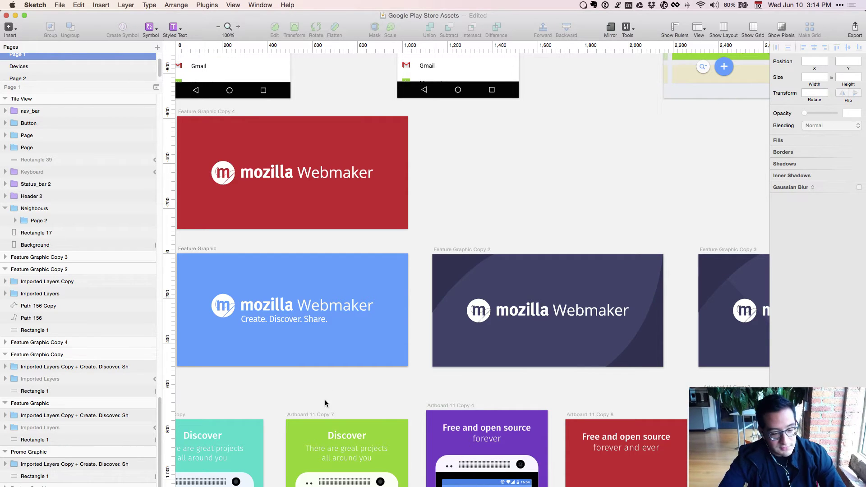
Add a bullet thanking the logo's designer by name below the Feature Graphic line in the agenda.
key("super+Tab")
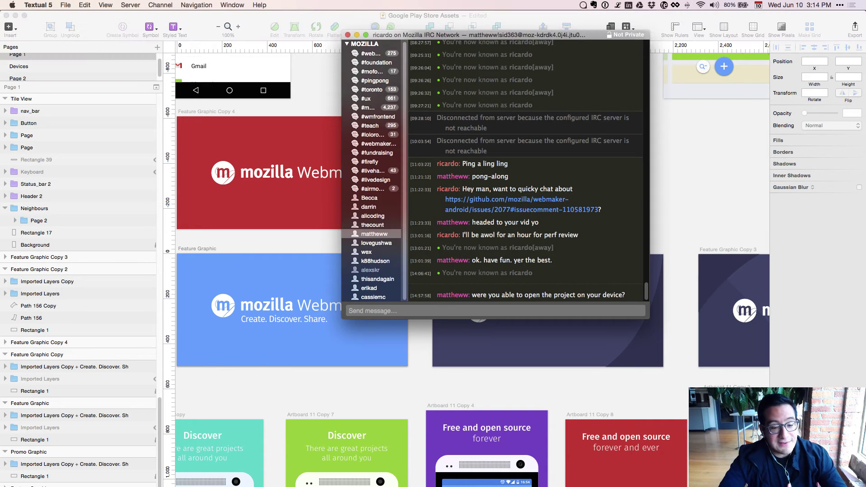
key("super+Tab")
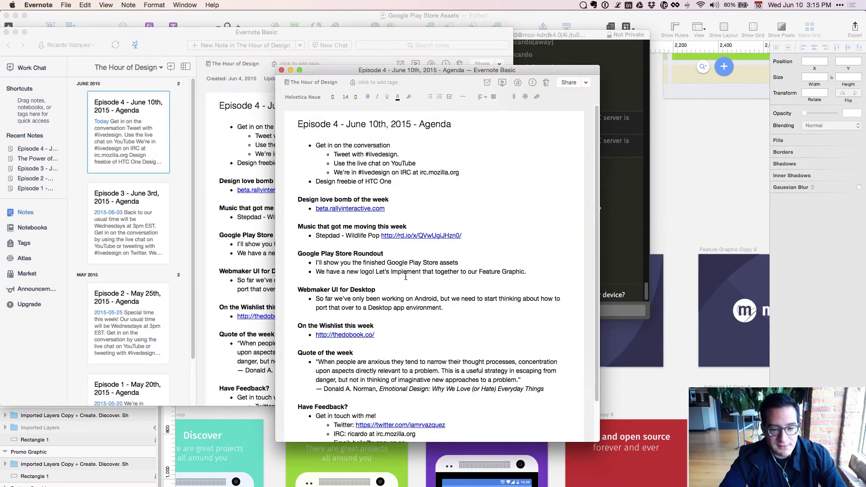
left_click(536, 272)
key("Return")
type("Thank you ")
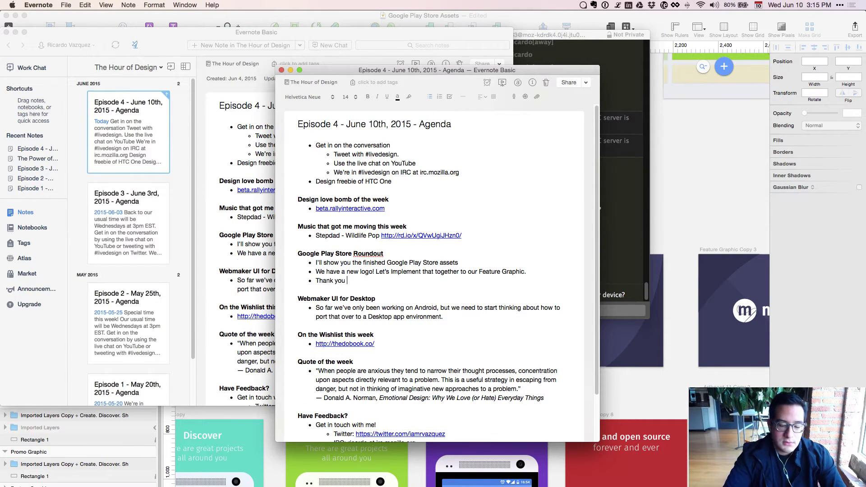
key("super+Tab")
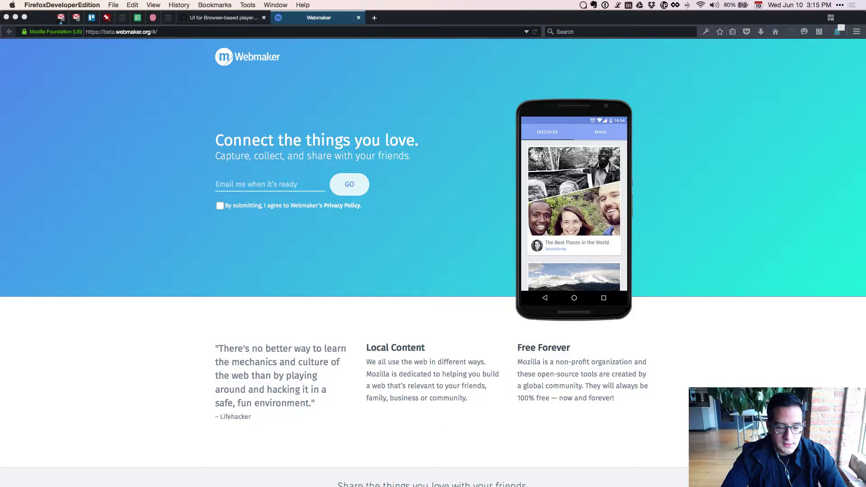
Search the web for the logo designer's username in a new Firefox tab.
key("super+t")
type("lovegushwa")
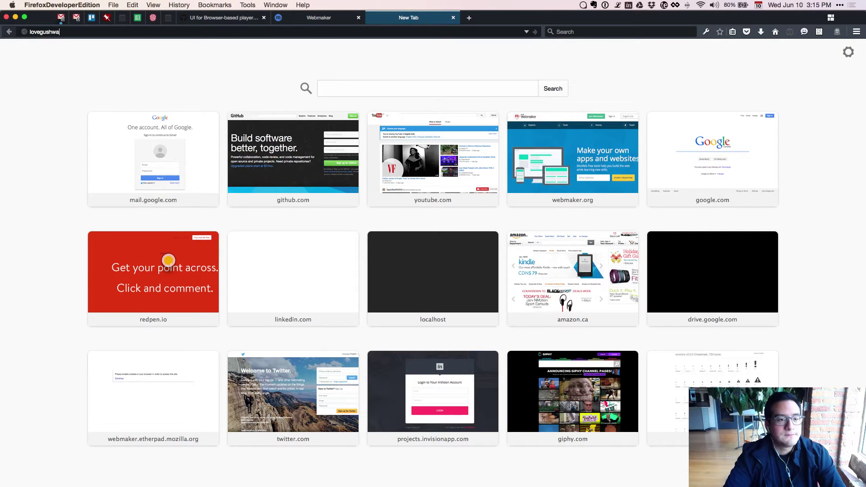
key("Return")
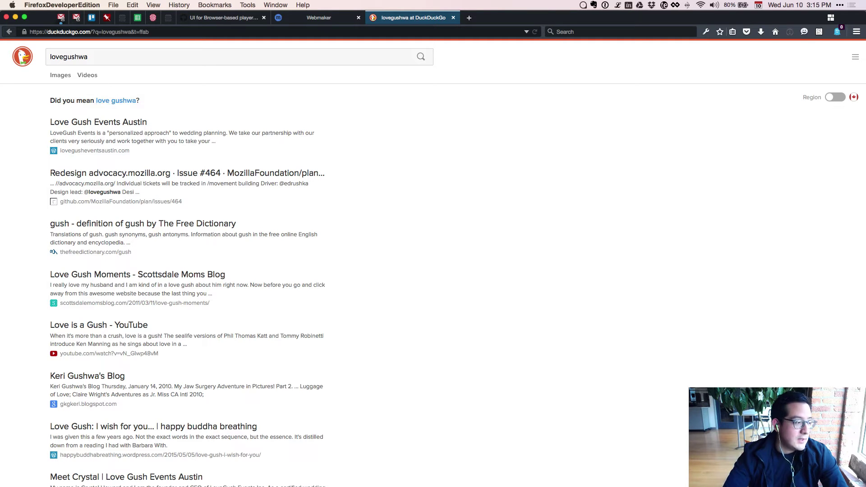
key("super+Tab")
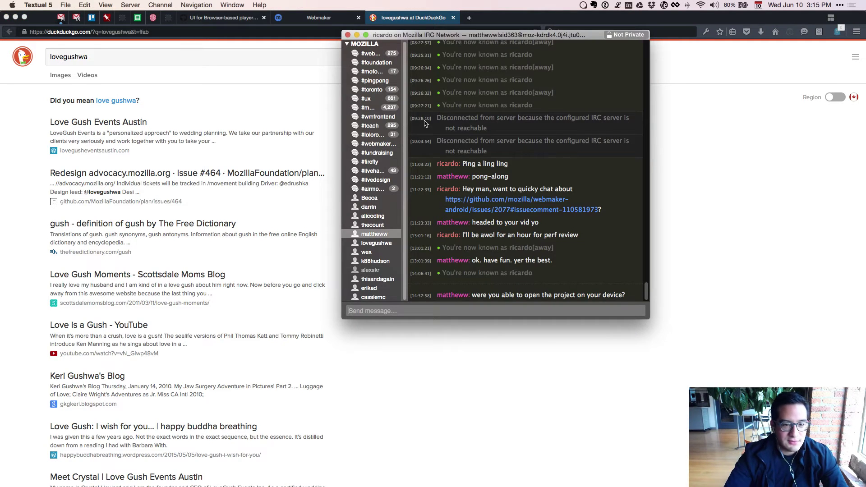
Ask the logo designer "What's your website?" in a private Textual chat.
left_click(378, 243)
type("W")
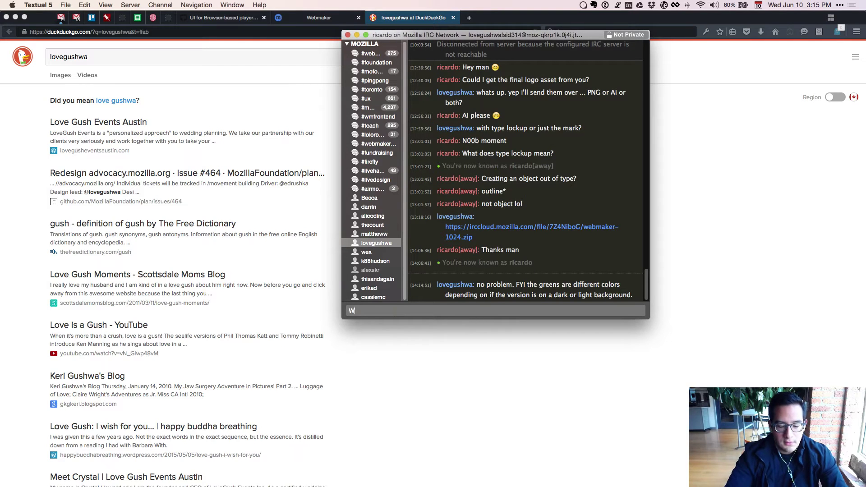
type("hat's your website?")
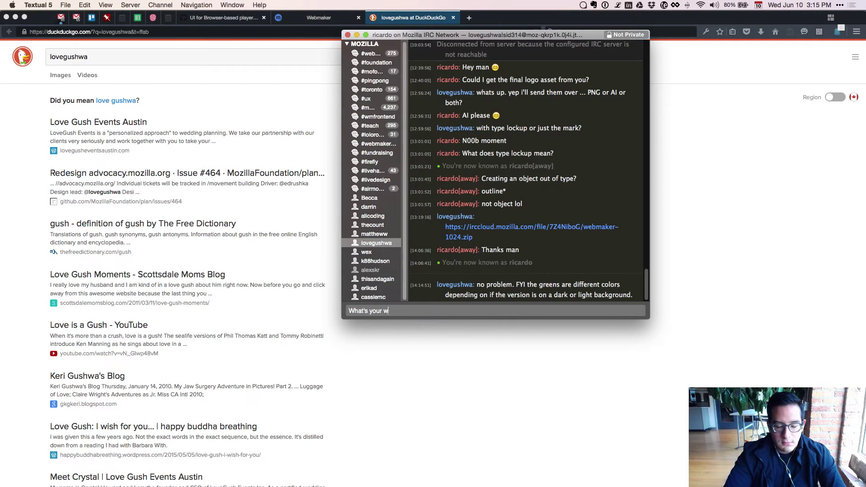
key("Return")
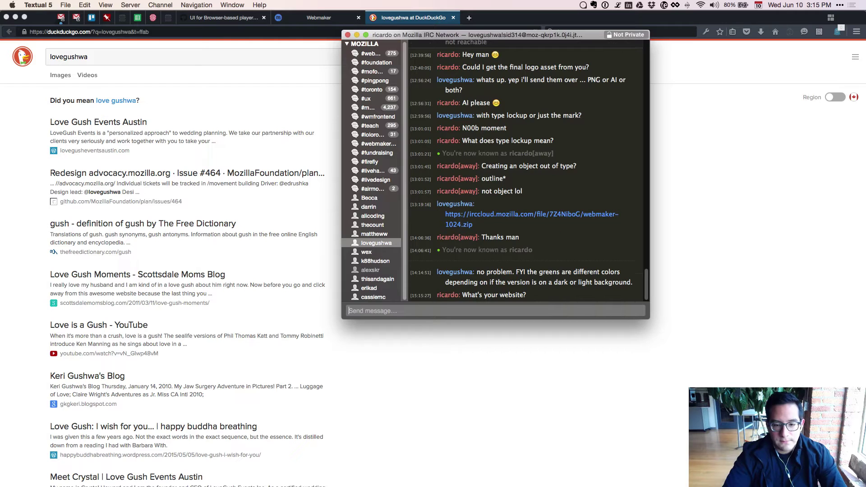
Close the browser's search results tab, leaving the Webmaker page, and show all open windows.
key("super+Tab")
key("super+t")
key("super+w")
key("super+Tab")
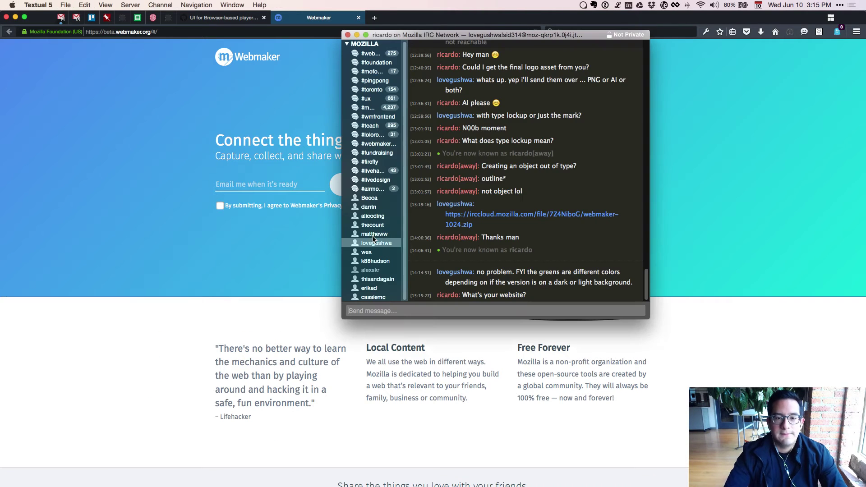
key("super+Tab")
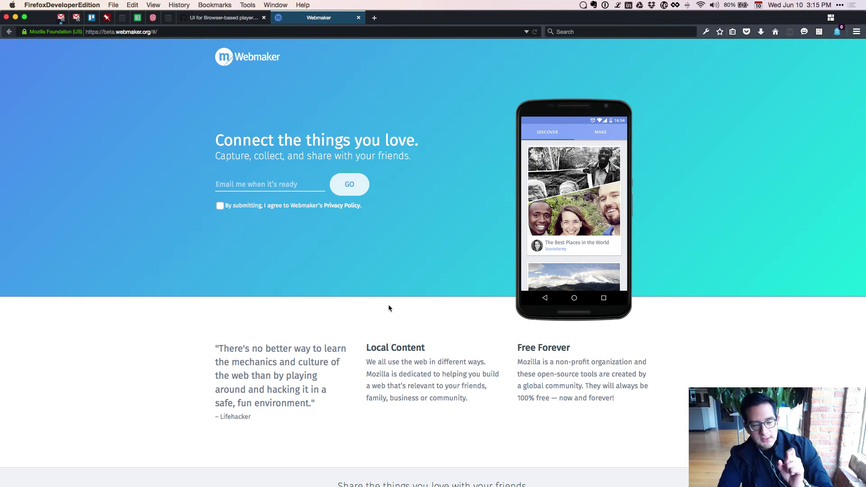
key("ctrl+Up")
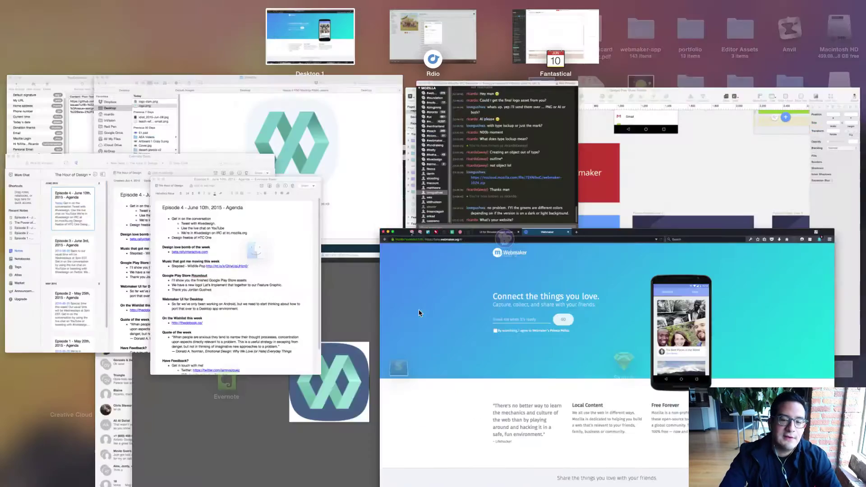
Compare the webmaker-1024.ai and webmaker-1024-B.ai logos in Illustrator, then show Open Recent Files.
left_click(339, 407)
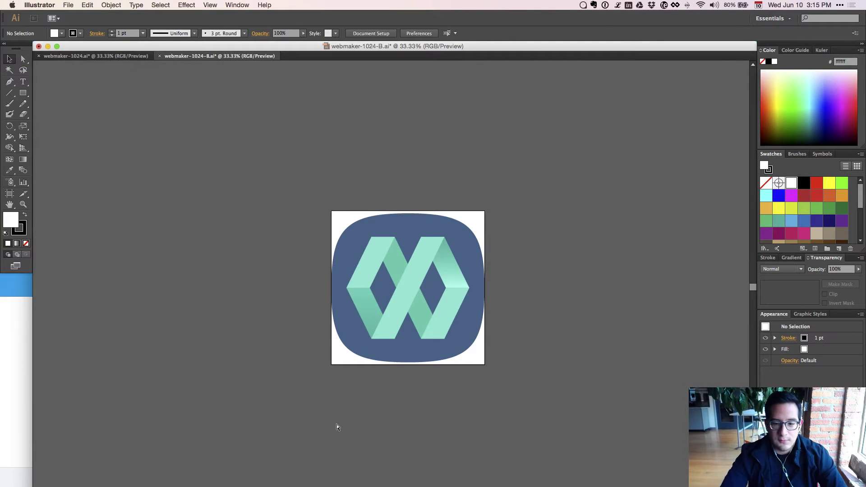
left_click(66, 57)
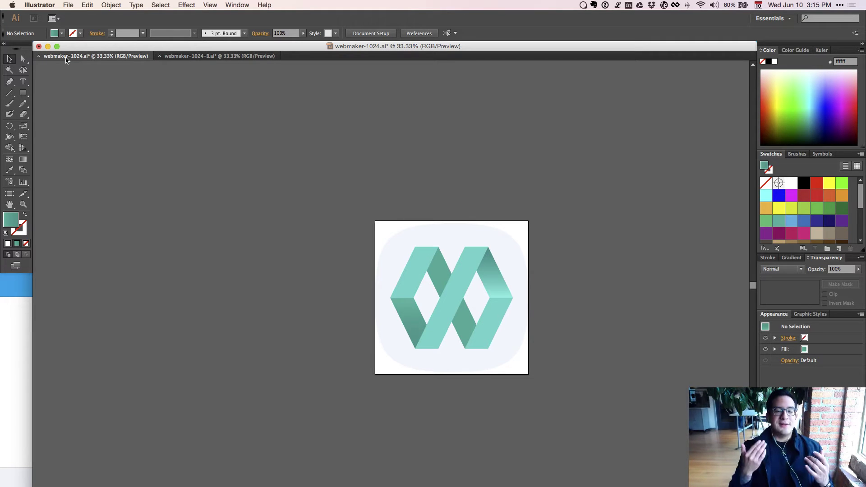
left_click(190, 56)
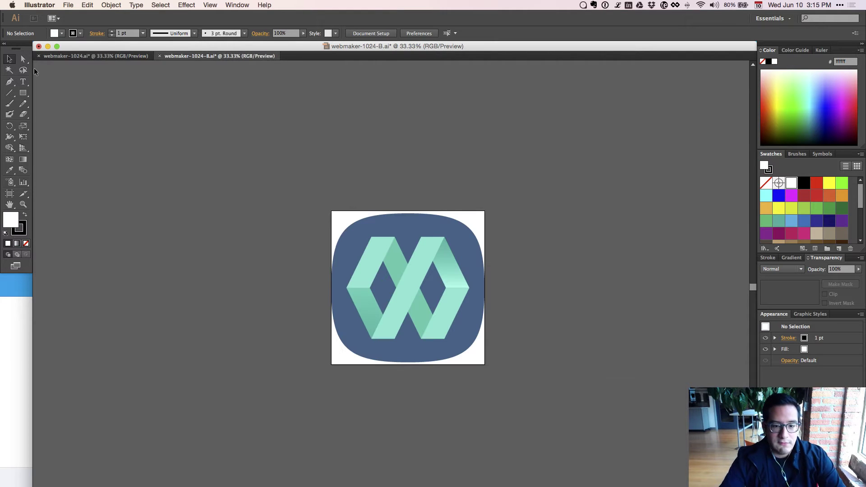
left_click(69, 5)
mouse_move(97, 42)
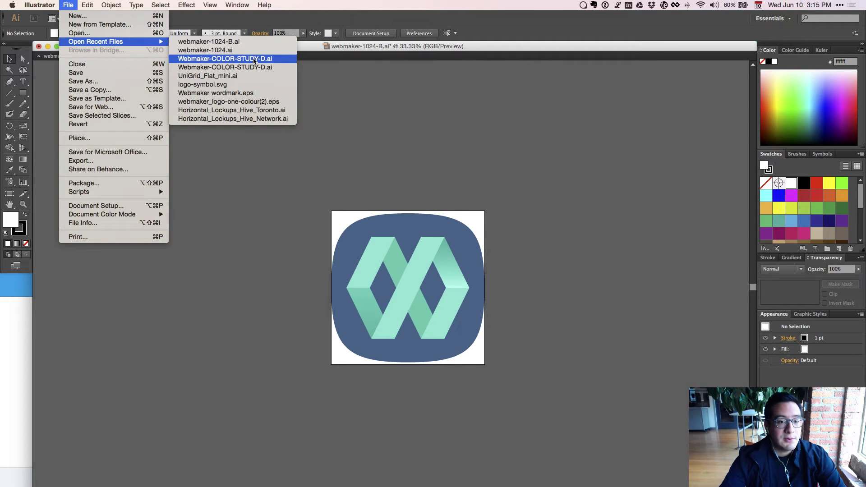
left_click(254, 60)
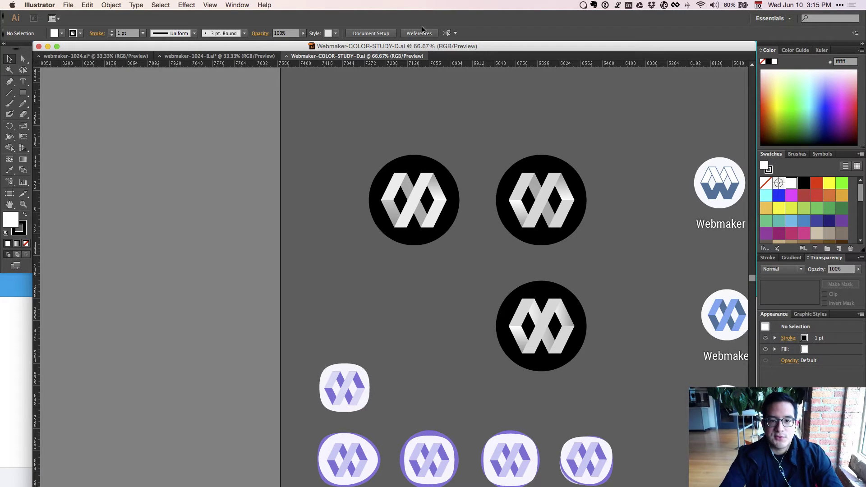
left_click_drag(398, 159, 211, 207)
scroll(211, 207, "right", 5)
scroll(437, 187, "left", 3)
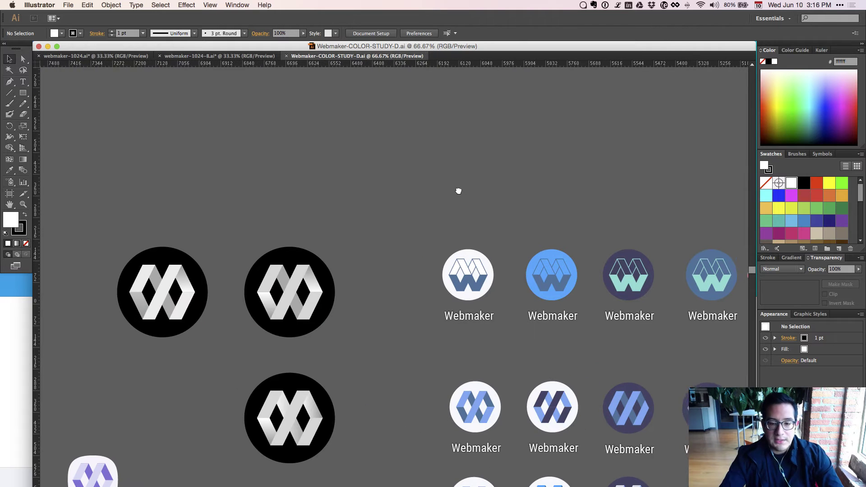
scroll(458, 190, "down", 1)
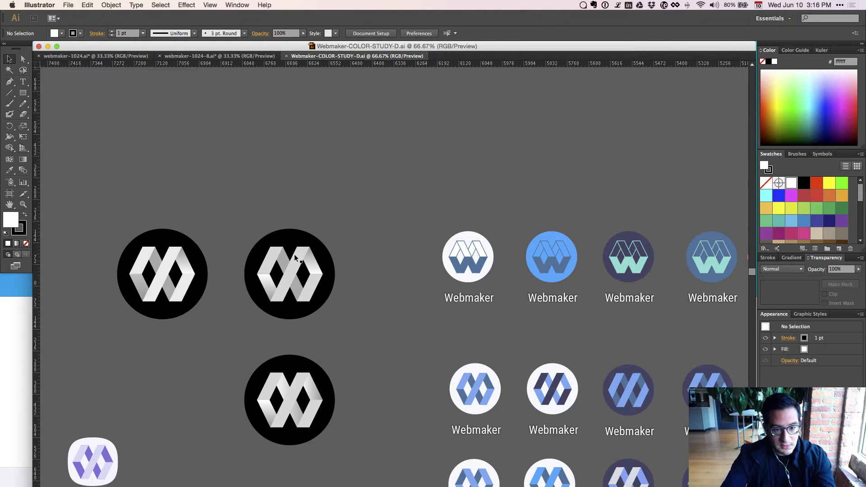
left_click(301, 269)
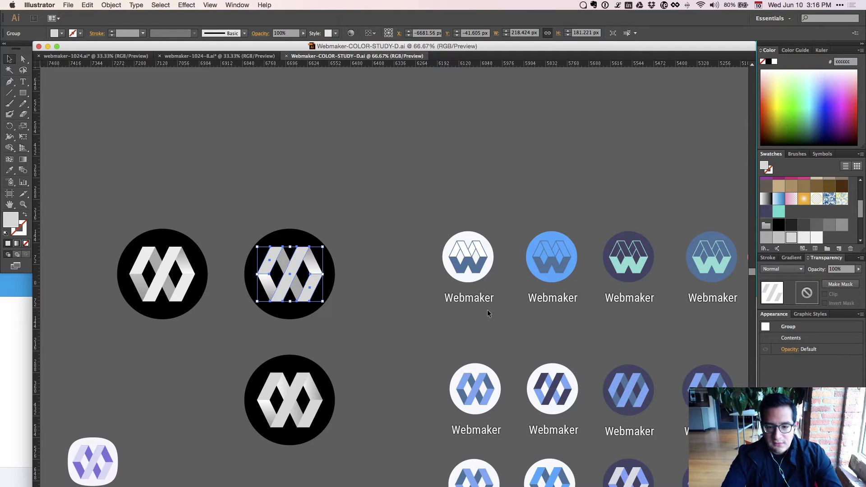
left_click_drag(488, 327, 340, 269)
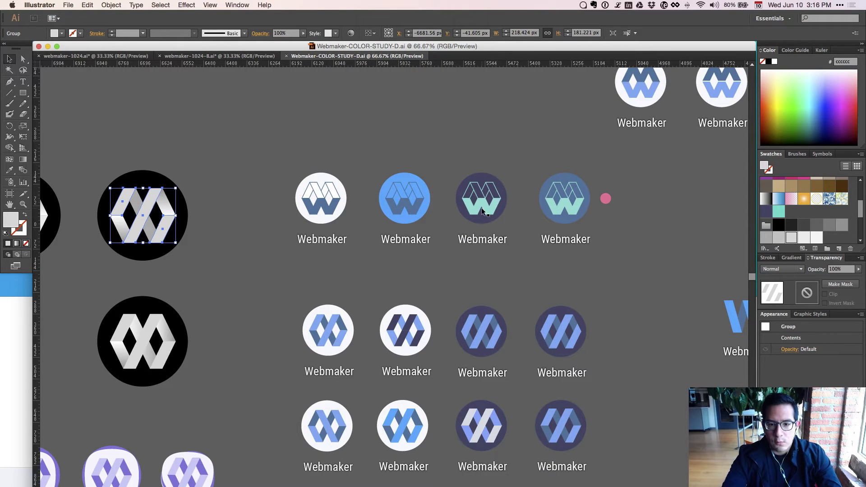
left_click(484, 212)
left_click(513, 209)
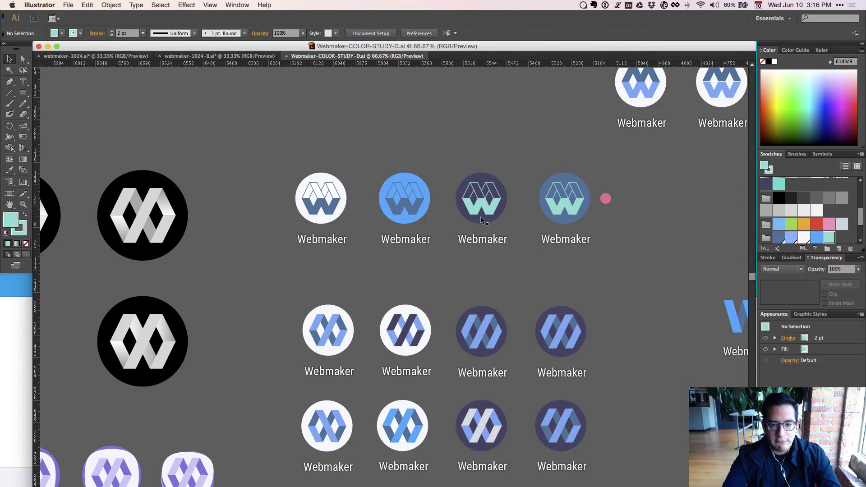
scroll(449, 394, "down", 3)
scroll(449, 394, "right", 5)
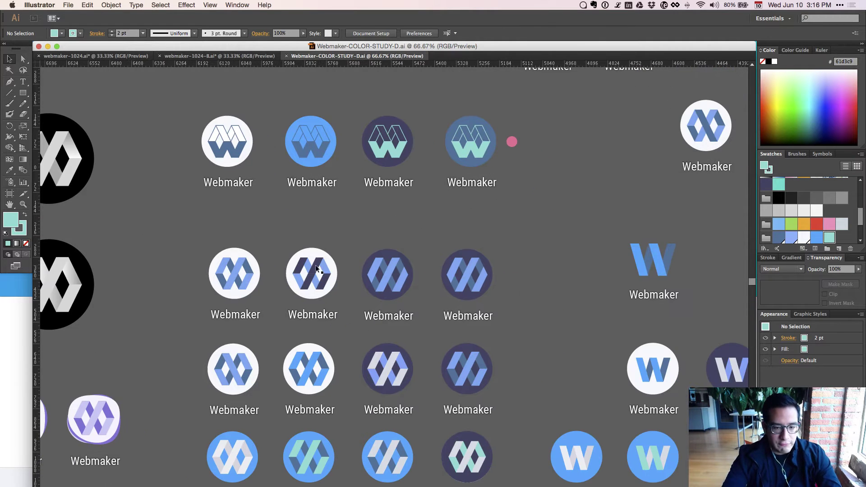
left_click(316, 268)
left_click(410, 282)
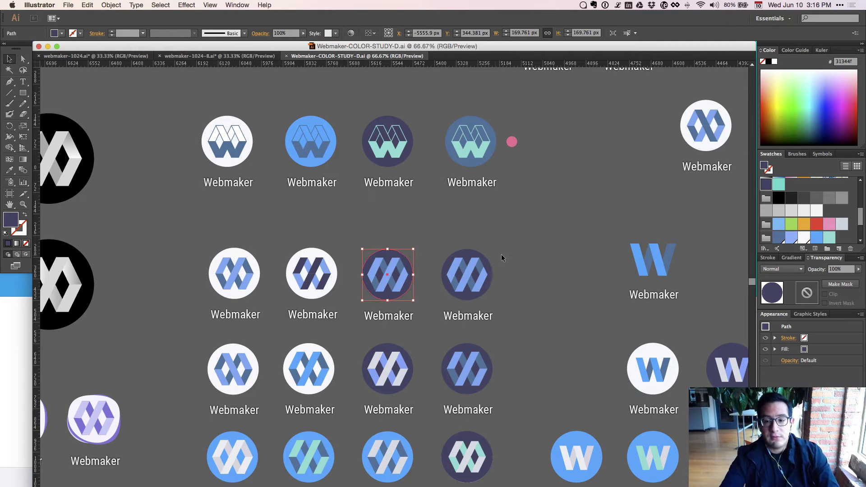
left_click_drag(531, 252, 335, 158)
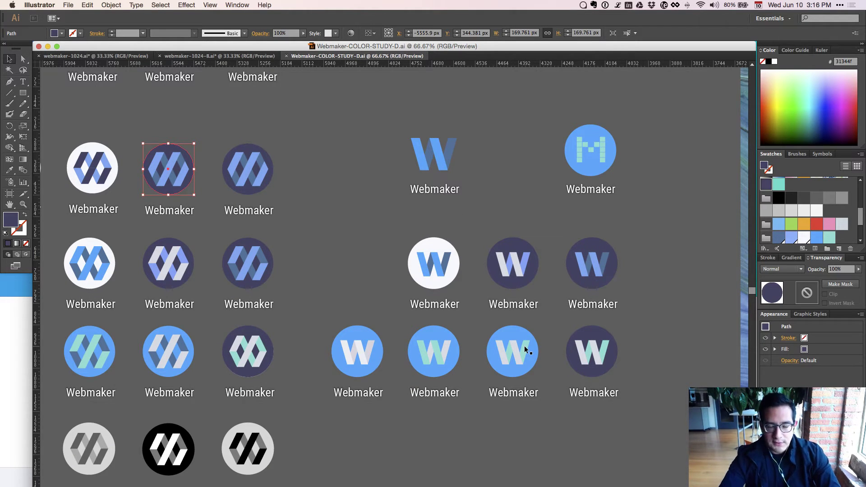
left_click_drag(291, 300, 537, 244)
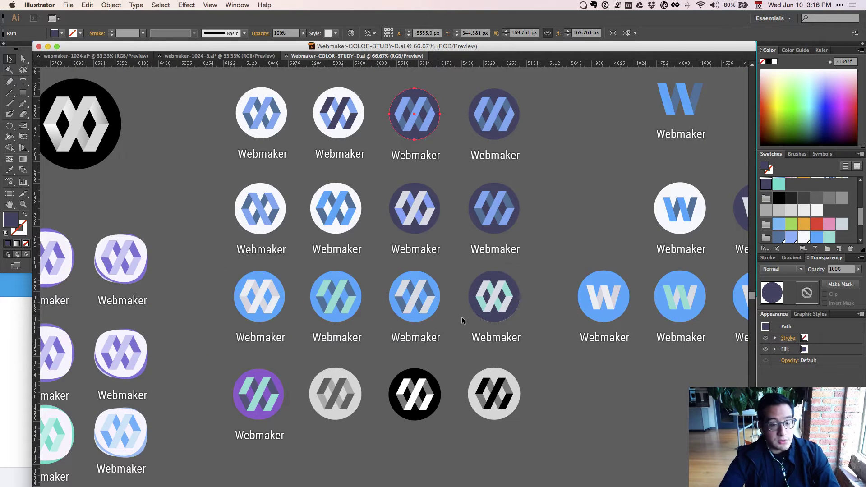
left_click_drag(228, 451, 276, 248)
left_click_drag(327, 385, 332, 313)
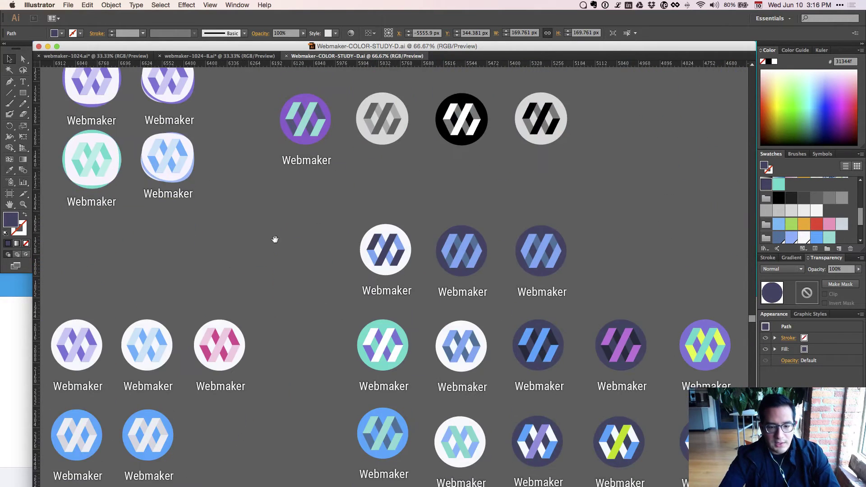
scroll(332, 312, "left", 10)
scroll(332, 313, "down", 5)
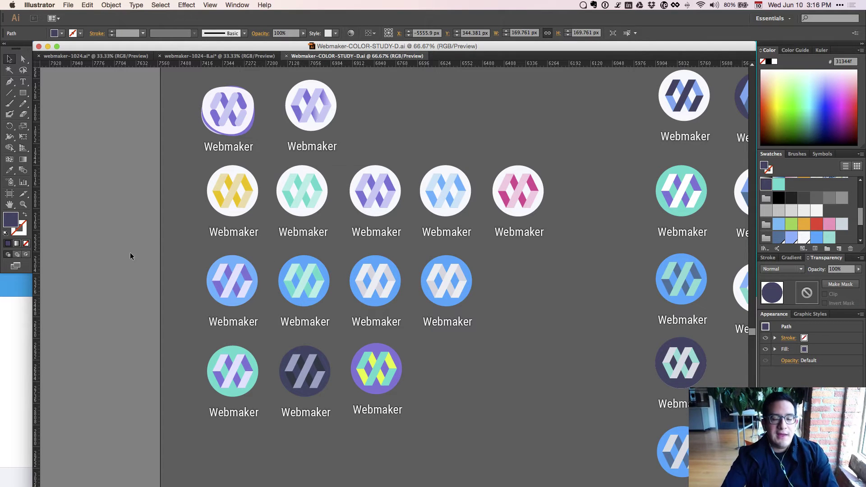
scroll(187, 196, "up", 10)
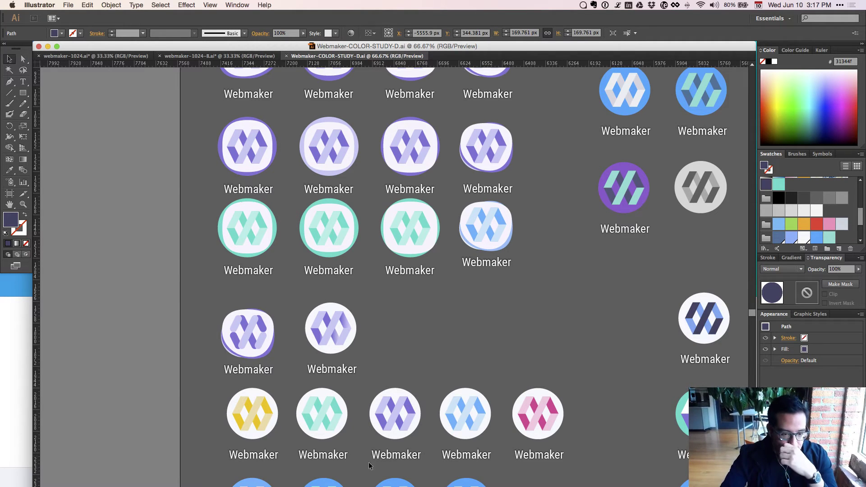
Select the light-blue icon and the lavender icon's inner and outer circles to check their fills.
left_click(489, 219)
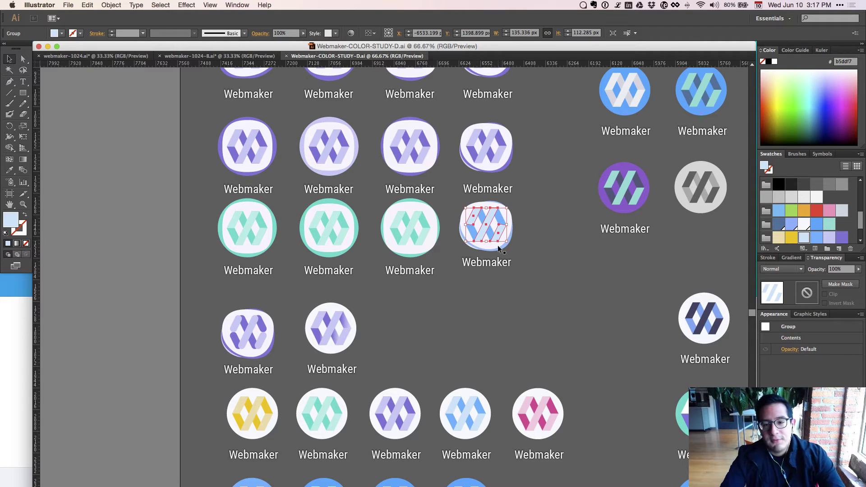
left_click(462, 304)
scroll(419, 299, "up", 3)
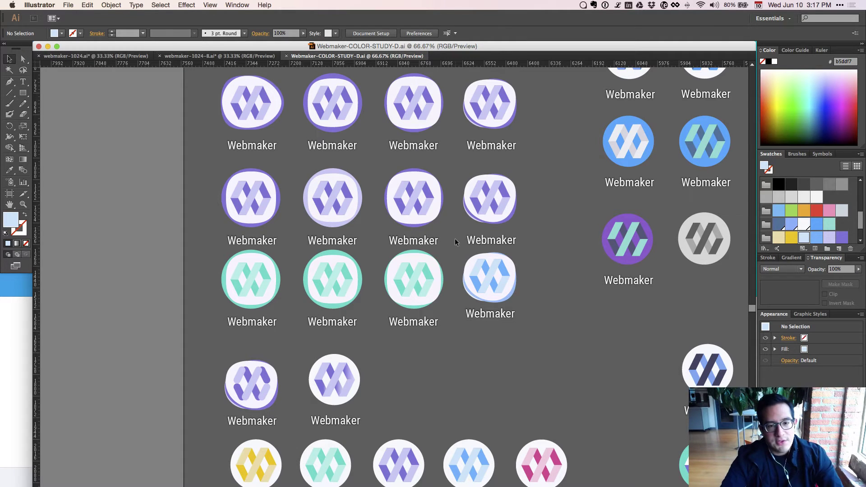
scroll(449, 263, "up", 5)
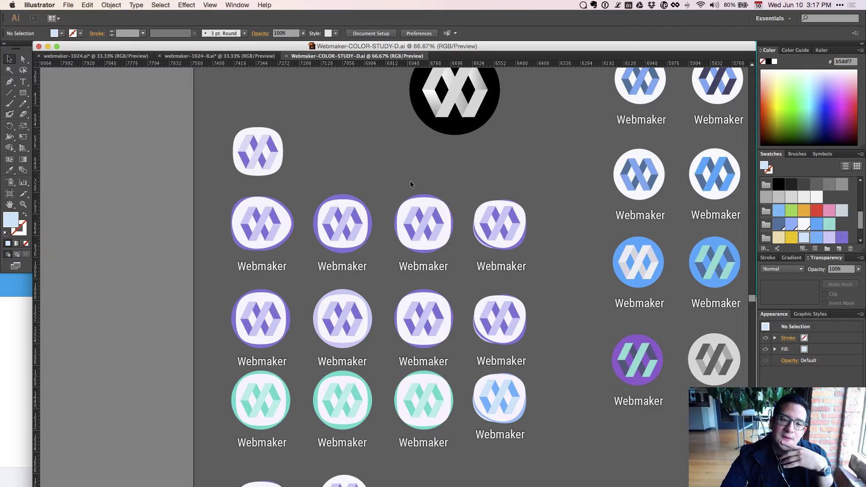
left_click(323, 318)
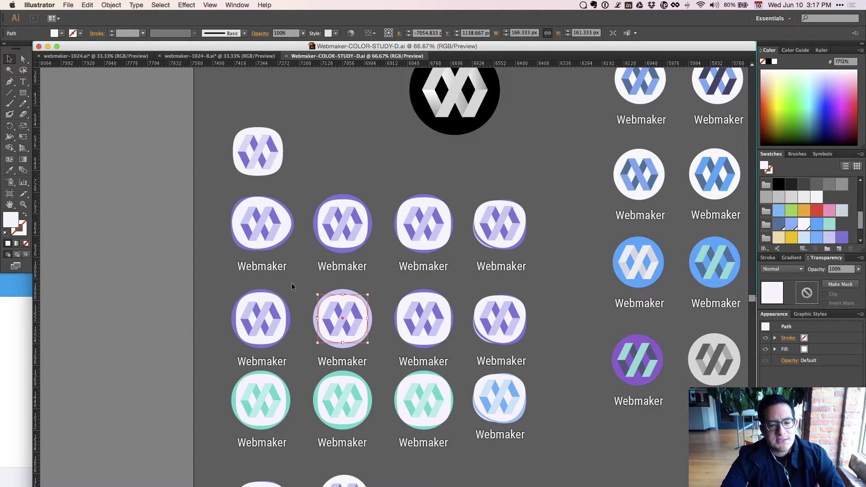
left_click(299, 304)
left_click(323, 309)
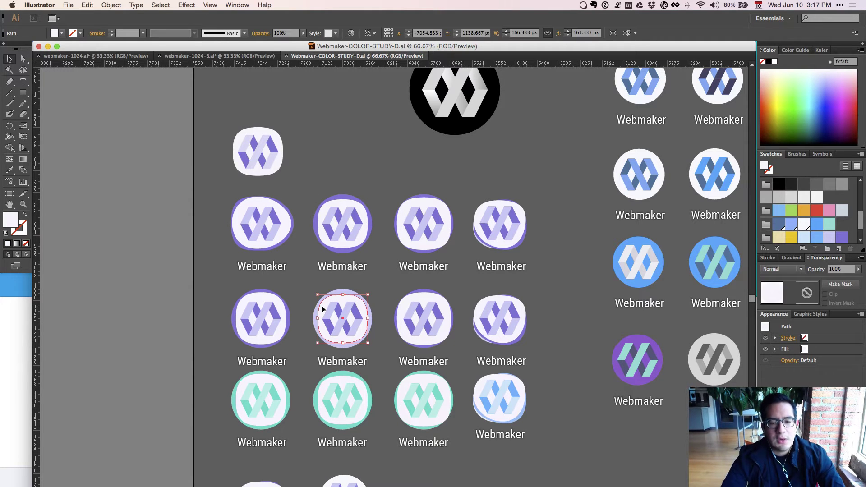
left_click(340, 287)
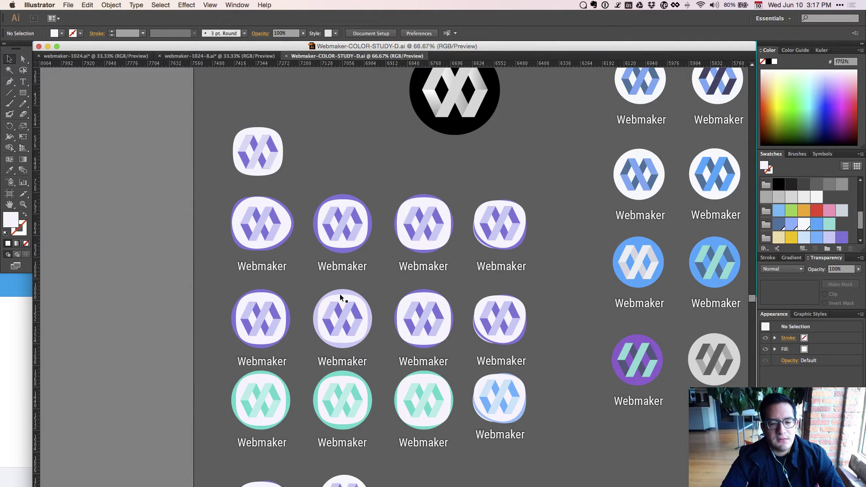
left_click(339, 294)
left_click(340, 290)
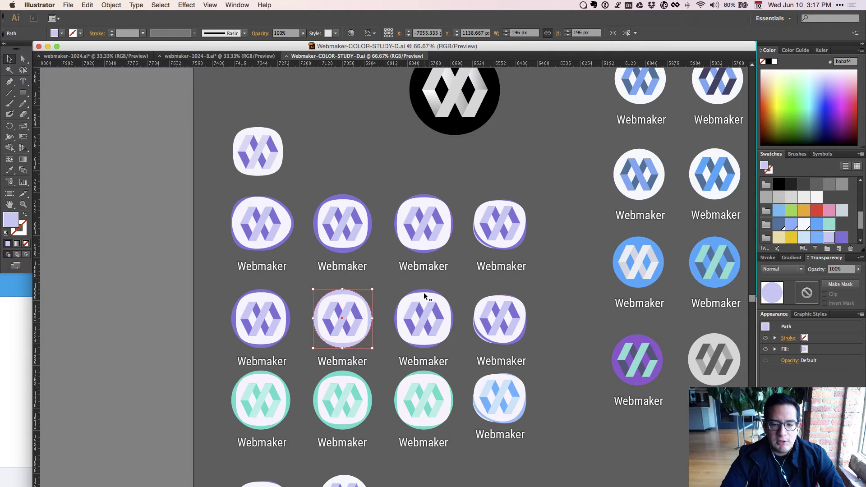
Zoom to actual size on the small rounded-square icon, then switch to webmaker-1024-B.ai.
left_click_drag(309, 159, 378, 279)
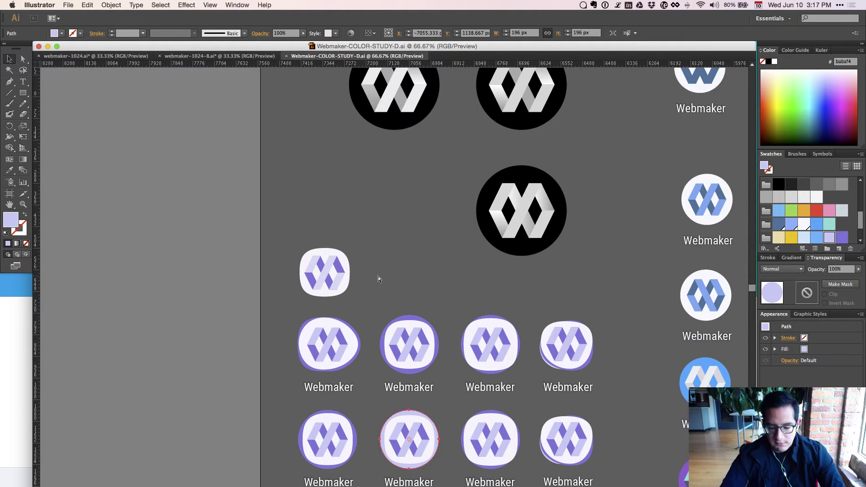
key("super+equal")
scroll(378, 275, "left", 5)
left_click(293, 280)
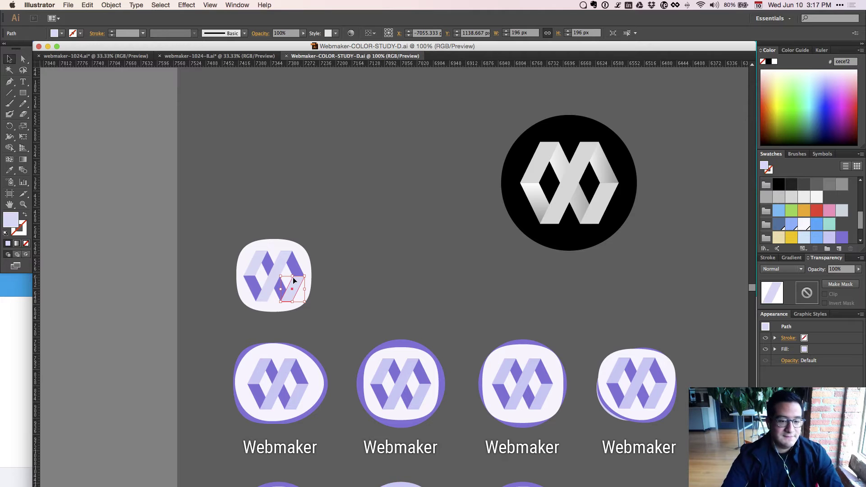
left_click(379, 250)
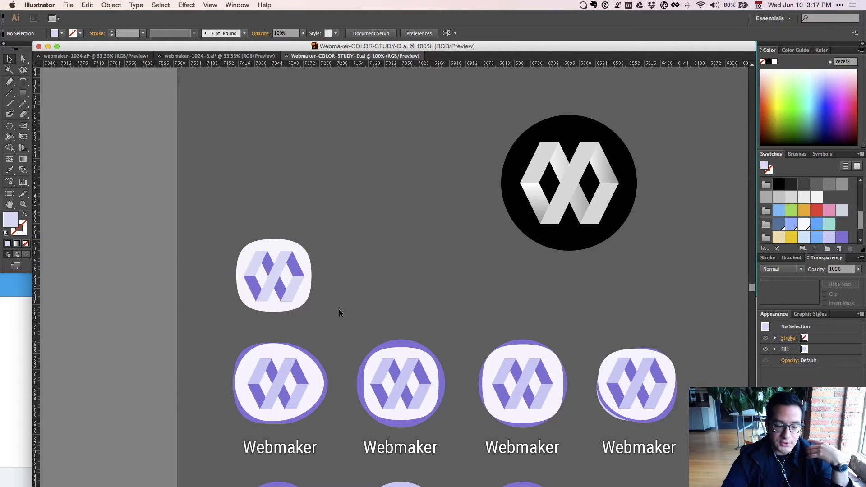
left_click(221, 56)
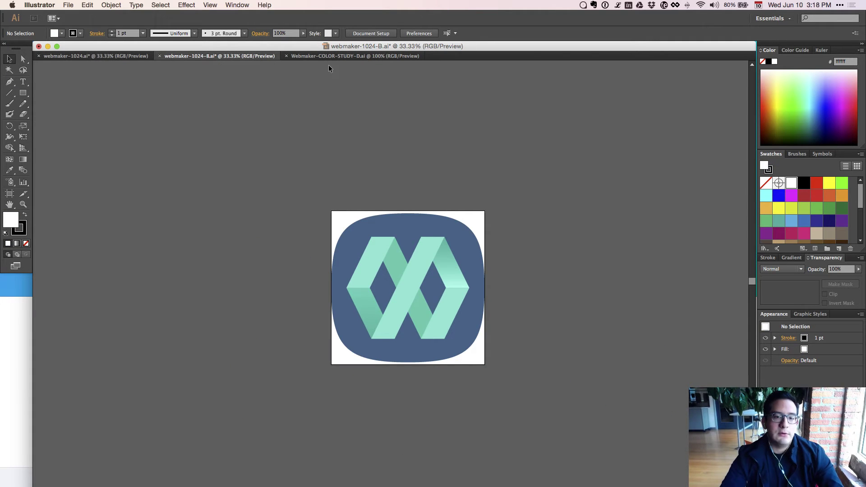
Flip between webmaker-1024.ai and webmaker-1024-B.ai, ending on Webmaker-COLOR-STUDY-D.ai.
left_click(114, 55)
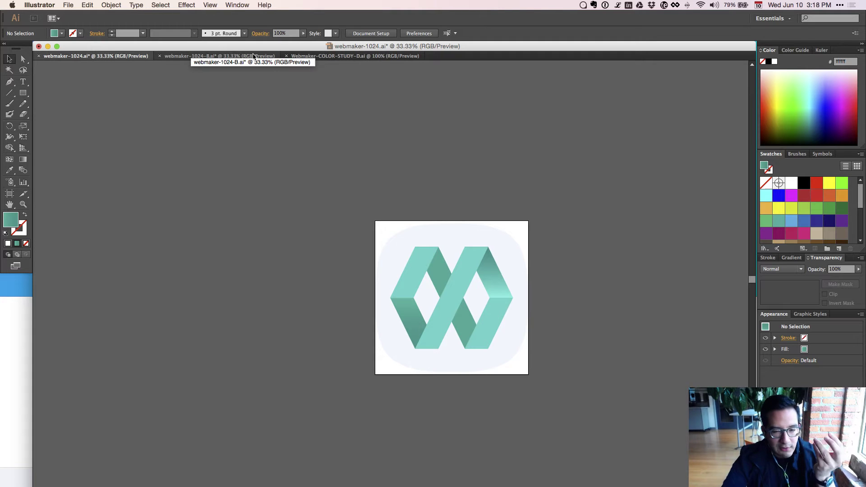
left_click(254, 56)
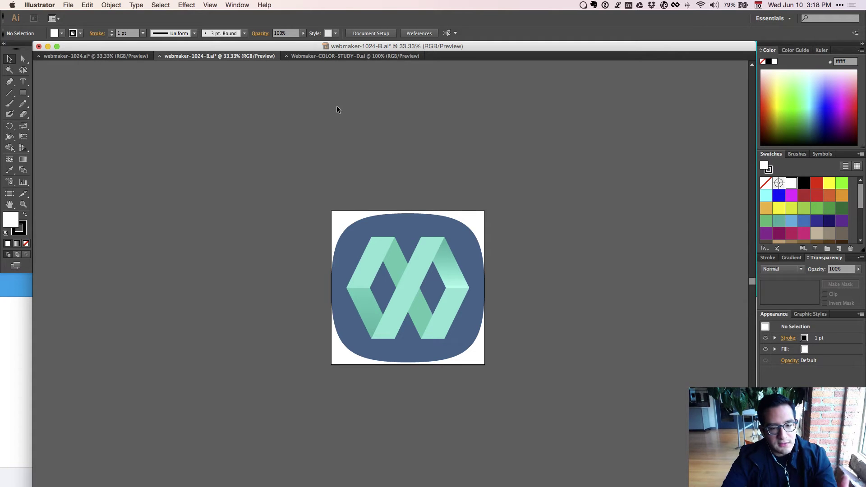
left_click(344, 56)
Pan around the color study and select the right black circle logo.
scroll(497, 317, "right", 10)
scroll(497, 317, "down", 5)
scroll(443, 266, "up", 2)
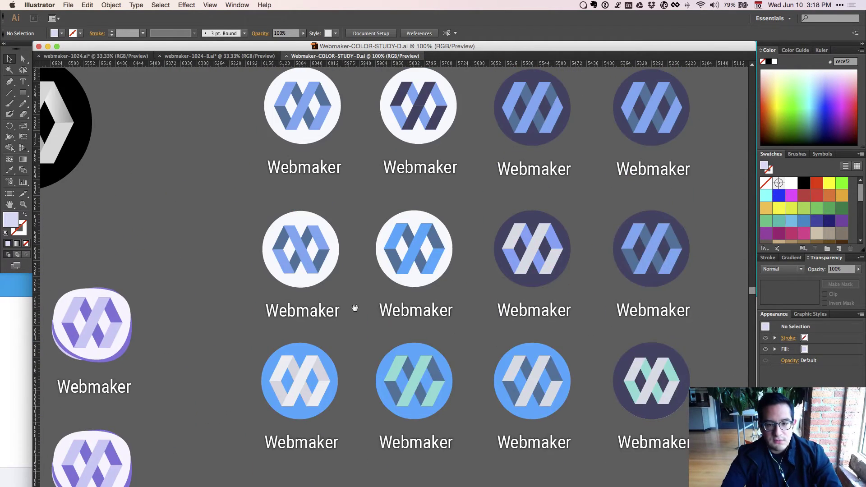
scroll(330, 284, "up", 10)
scroll(331, 283, "left", 5)
scroll(456, 274, "down", 5)
scroll(456, 275, "right", 8)
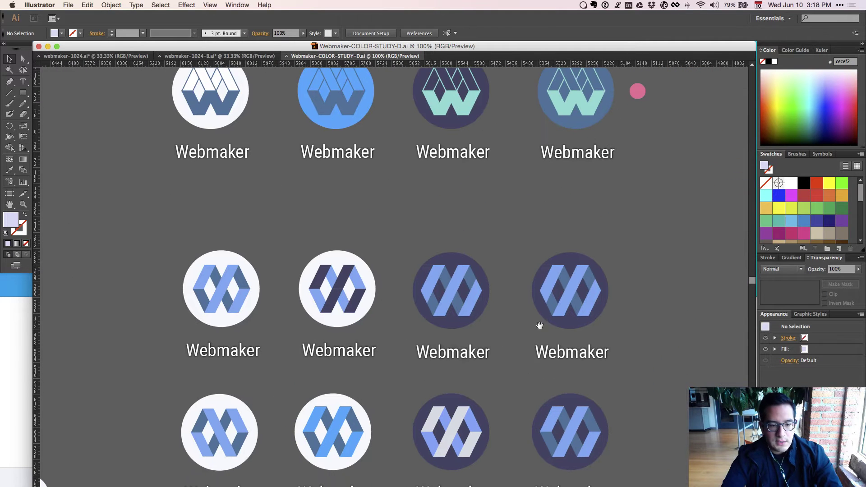
scroll(527, 310, "down", 5)
scroll(501, 261, "right", 3)
scroll(501, 261, "down", 5)
scroll(501, 261, "right", 3)
scroll(497, 282, "right", 5)
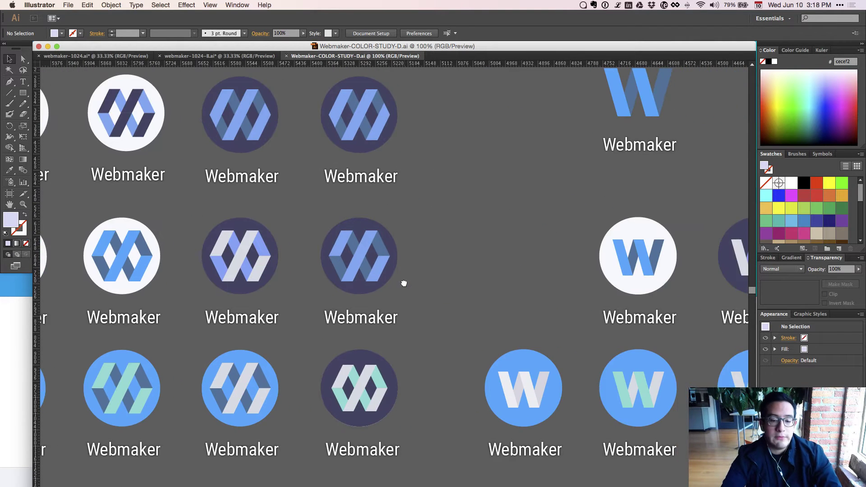
scroll(403, 284, "down", 3)
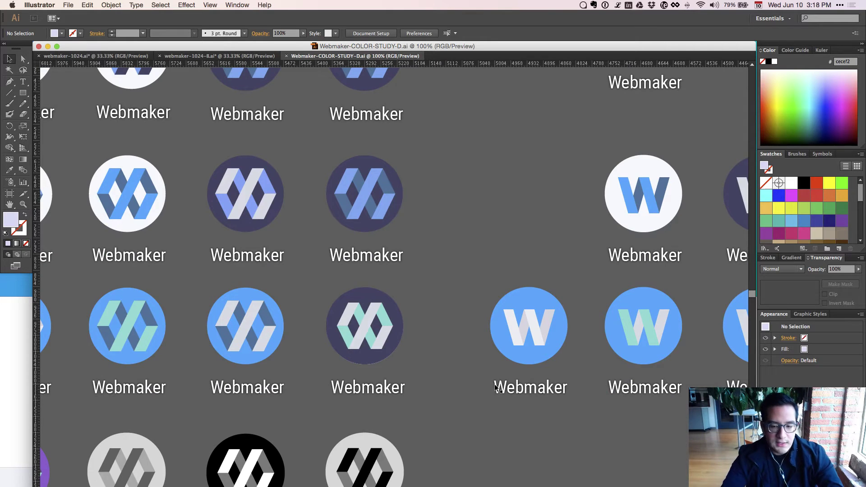
scroll(496, 388, "left", 15)
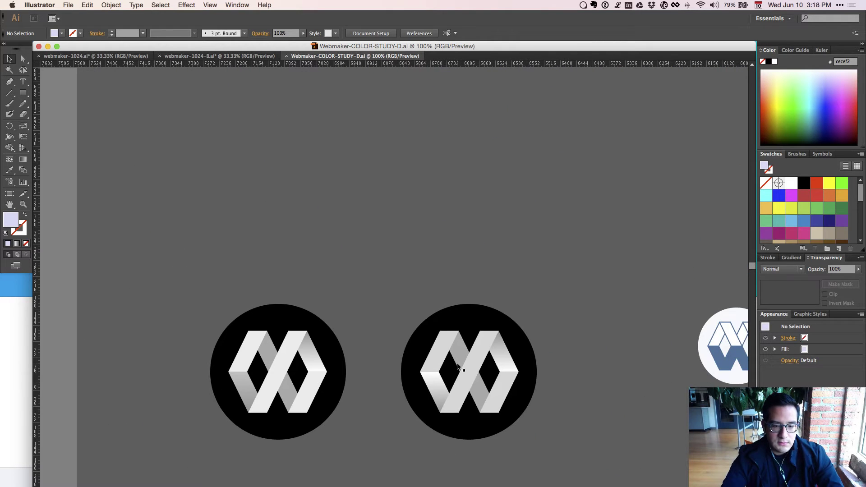
left_click(439, 327)
Switch back to webmaker-1024-B.ai and bring up its tab's close options.
scroll(580, 408, "down", 4)
scroll(571, 331, "right", 2)
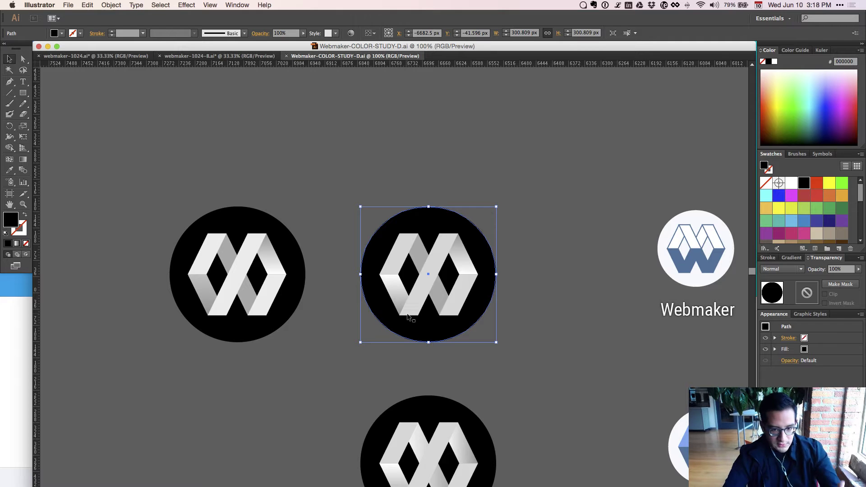
left_click(191, 57)
right_click(192, 56)
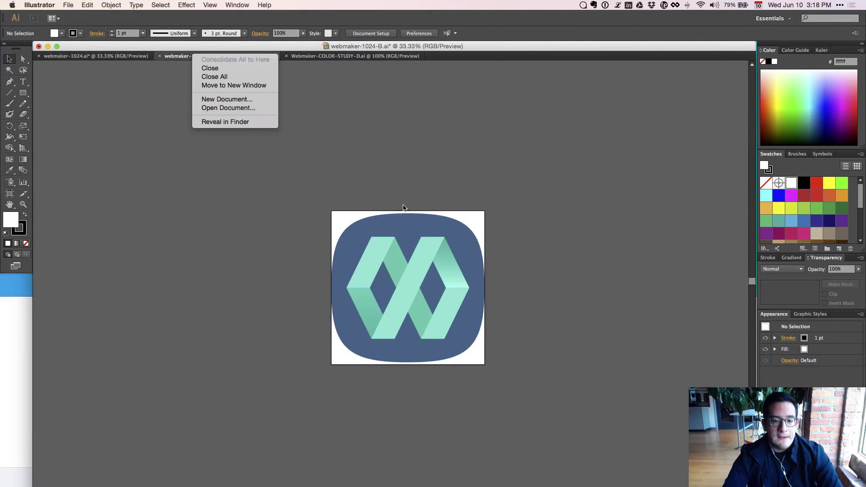
Dismiss the document tab's context menu without closing anything.
left_click(512, 307)
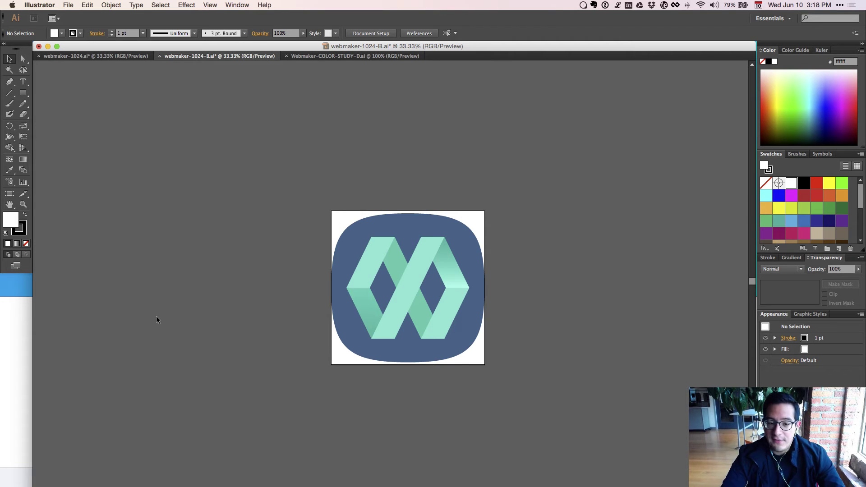
Bring the Google Play Store Assets document forward, then select the website link in the Textual chat.
left_click(15, 375)
key("ctrl+Up")
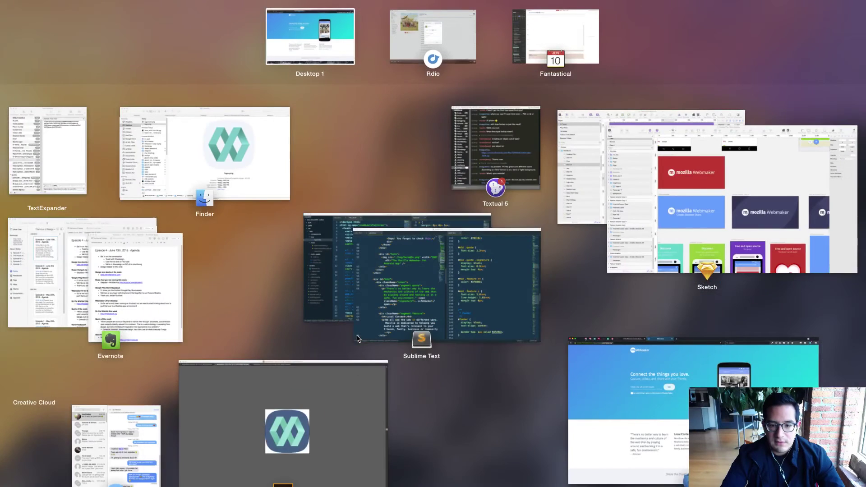
left_click(779, 224)
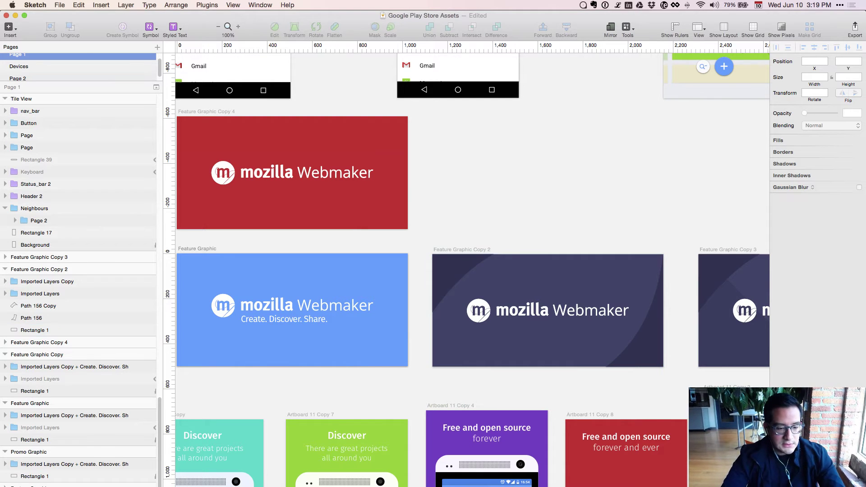
key("super+Tab")
left_click_drag(557, 295, 442, 297)
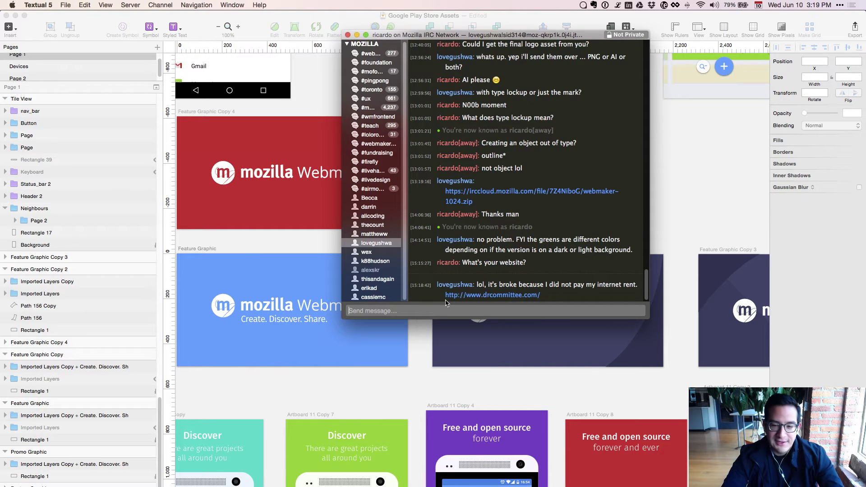
Check the chat's website link in Firefox, close the Cargo placeholder tab, and return to Sketch.
left_click(445, 296)
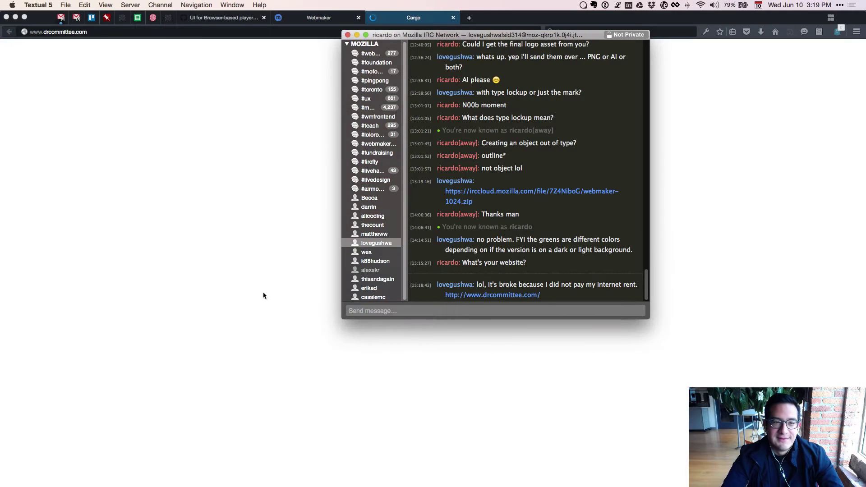
left_click(204, 289)
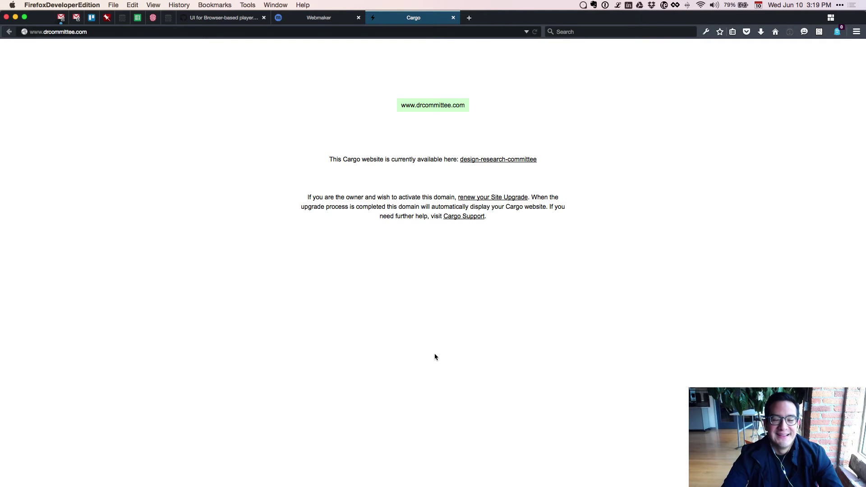
key("super+w")
key("super+Tab")
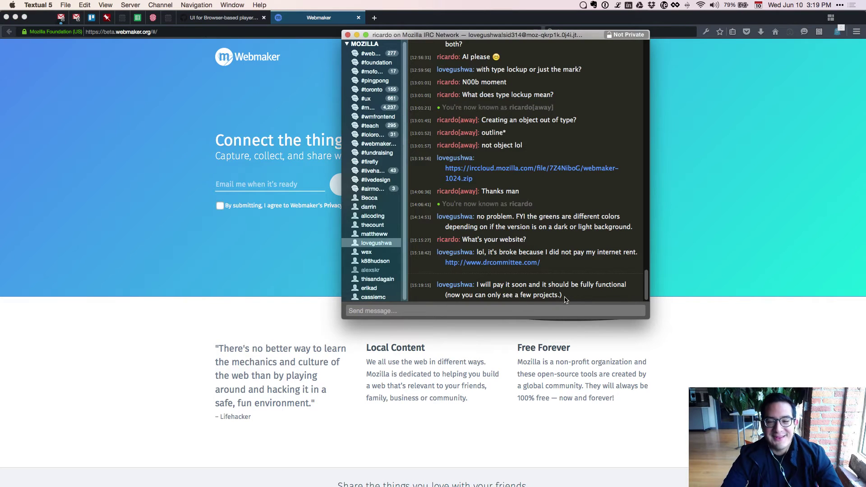
key("super+Tab")
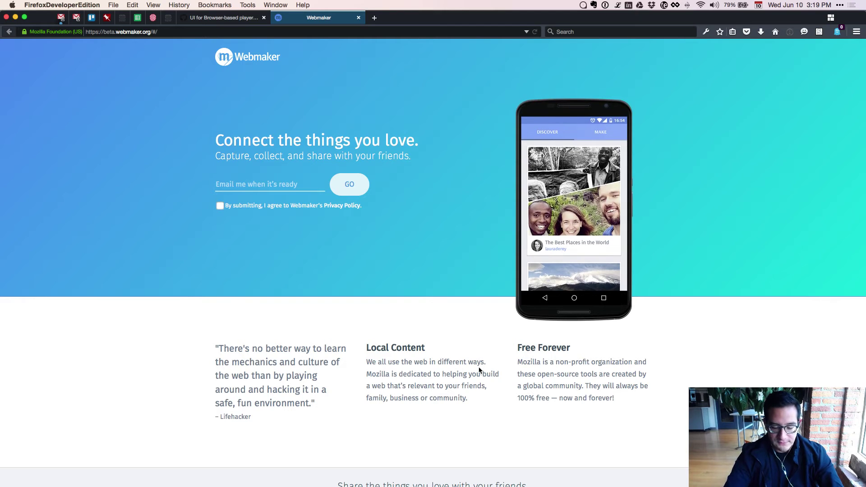
key("super+Tab")
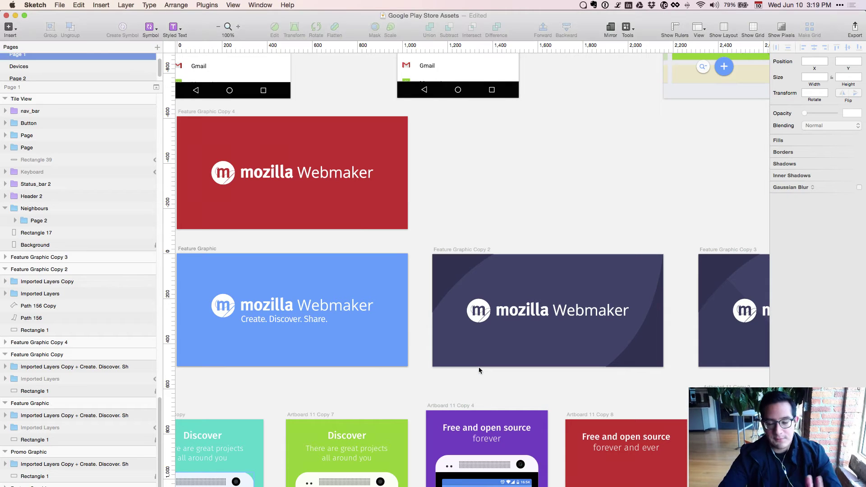
Pan to Feature Graphic Copy, select the lockup, zoom to 200%, then bring up Illustrator's icon.
mouse_move(571, 193)
left_mouse_down()
mouse_move(539, 139)
mouse_move(367, 186)
left_mouse_up()
mouse_move(616, 190)
left_mouse_down()
mouse_move(344, 184)
mouse_move(707, 187)
left_mouse_up()
left_click(368, 299)
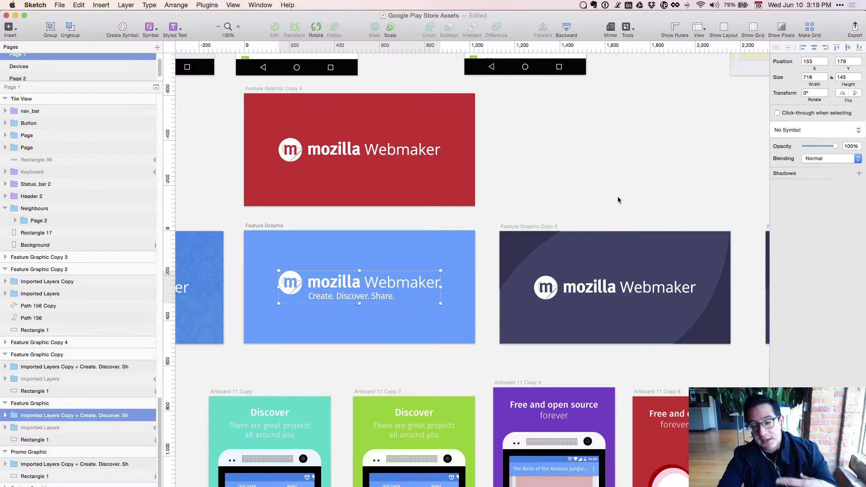
scroll(615, 196, "right", 15)
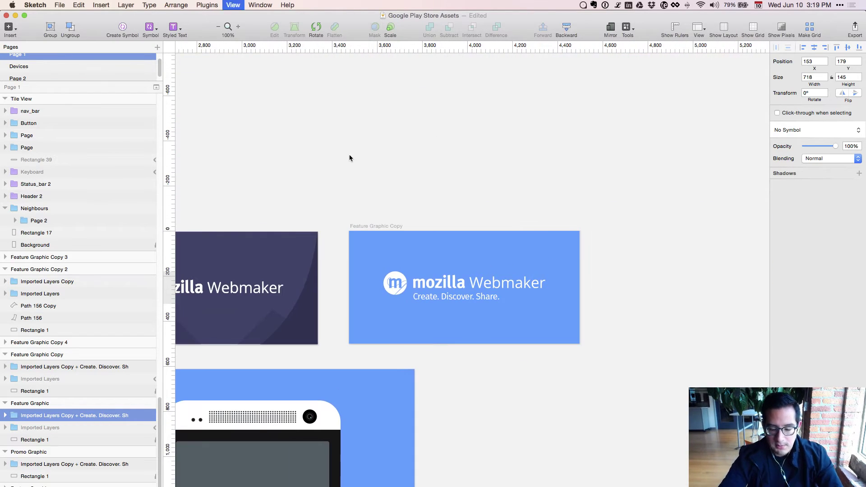
key("super+plus")
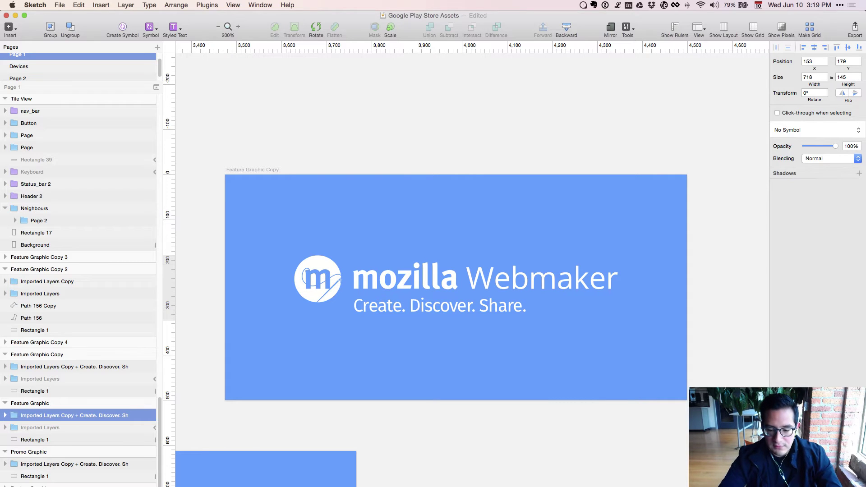
key("super+Tab")
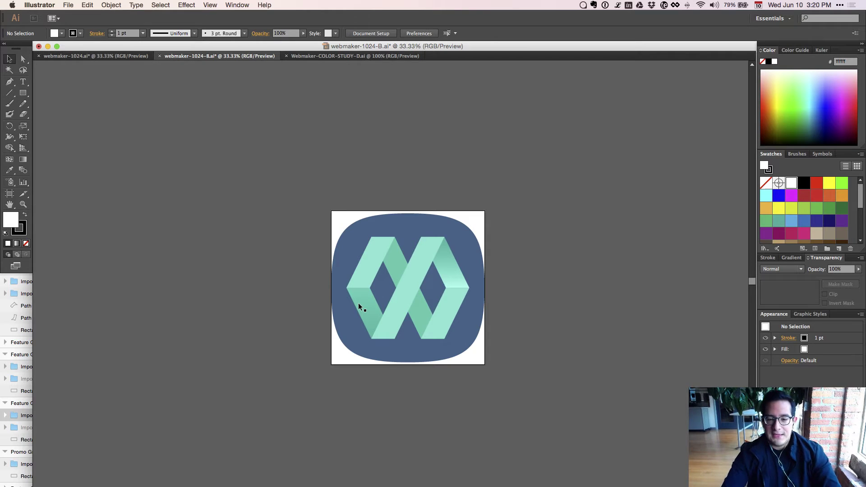
Paste the Illustrator Webmaker icon onto Feature Graphic Copy, scaled to 365×365 over the lockup.
left_click(359, 304)
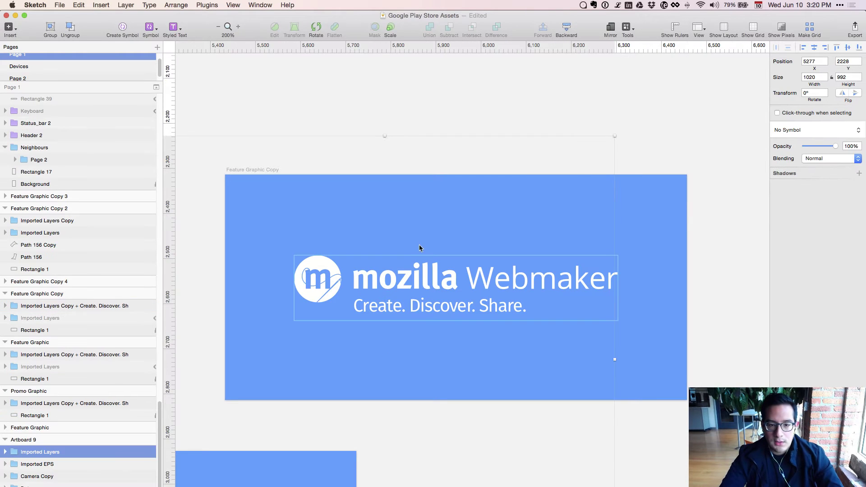
left_click_drag(481, 264, 479, 236)
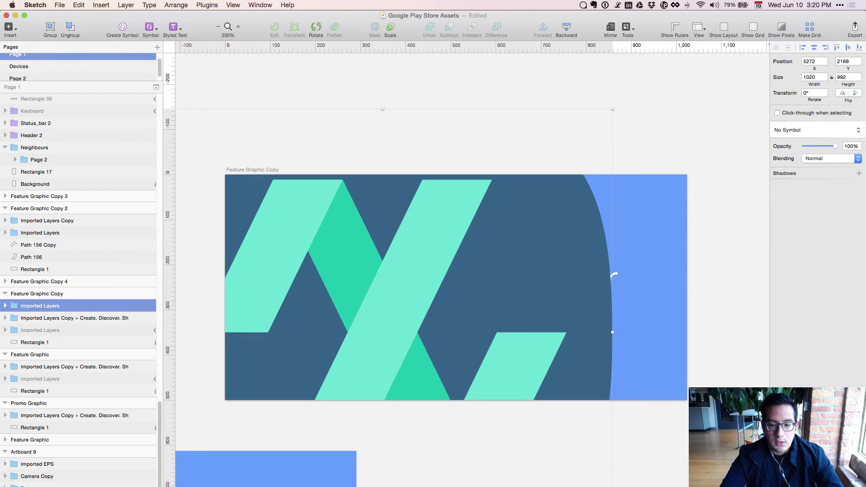
key("super+minus")
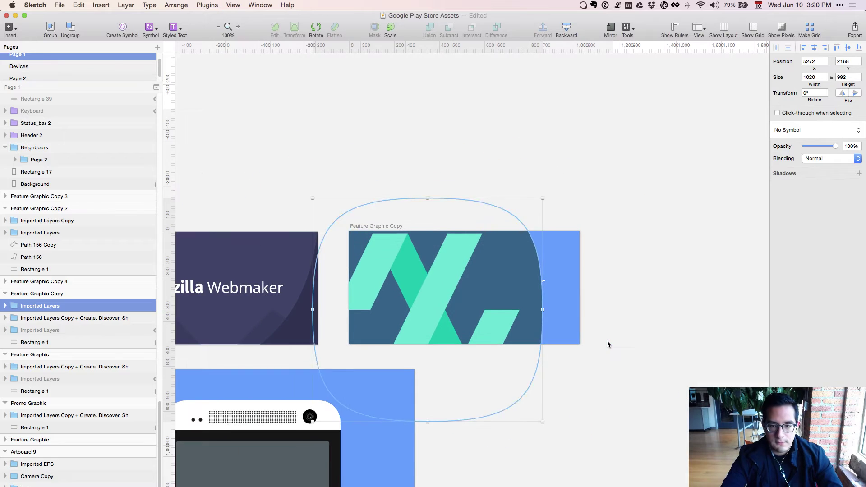
left_click_drag(541, 199, 455, 343)
key("shift+Up")
key("shift+Up")
key("shift+Up")
key("shift+Up")
key("shift+Up")
key("shift+Up")
key("shift+Up")
key("shift+Up")
key("shift+Left")
key("shift+Left")
key("shift+Left")
key("shift+Left")
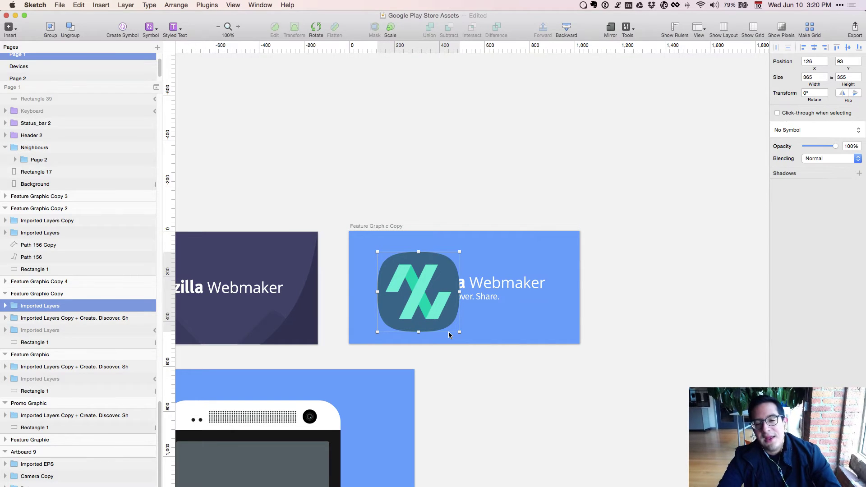
Compare with the Illustrator file, then delete the pasted icon from the artboard.
key("super+Tab")
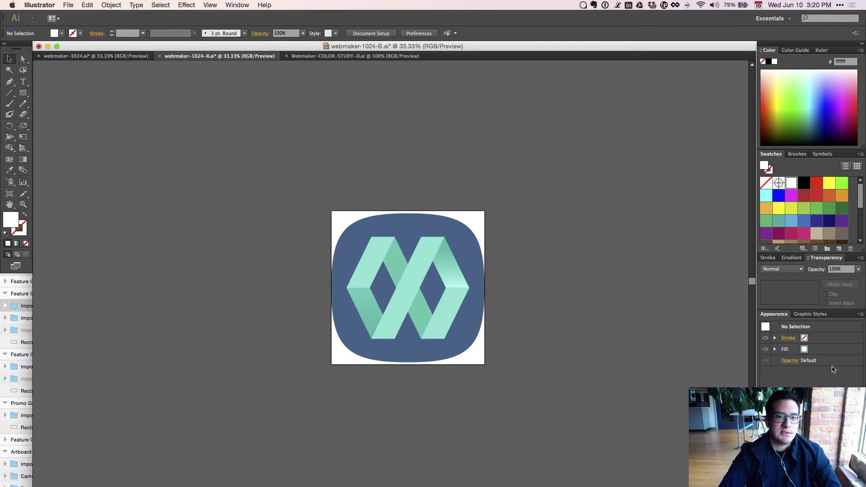
key("super+Tab")
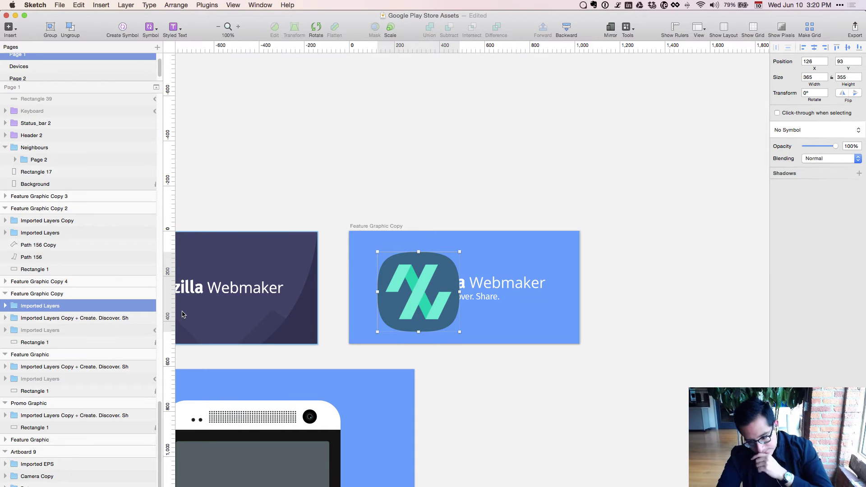
key("Delete")
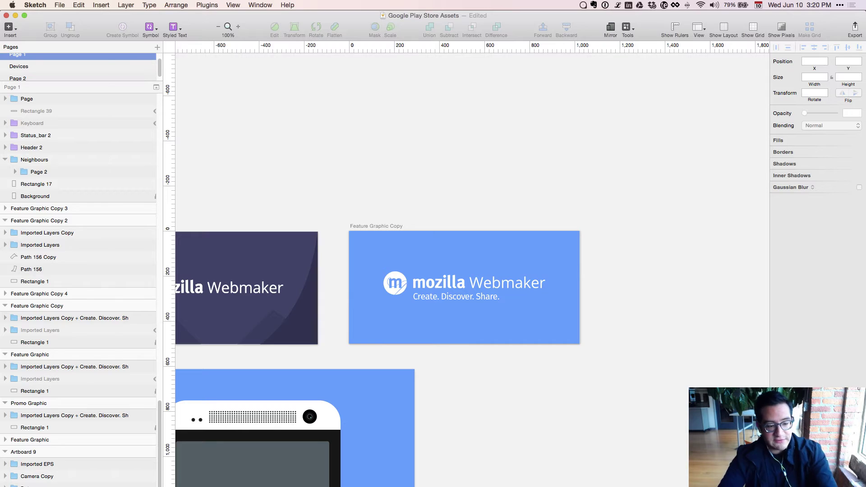
Select logo-dark.png and logo.png on the Finder Desktop and open them in Sketch.
key("super+Tab")
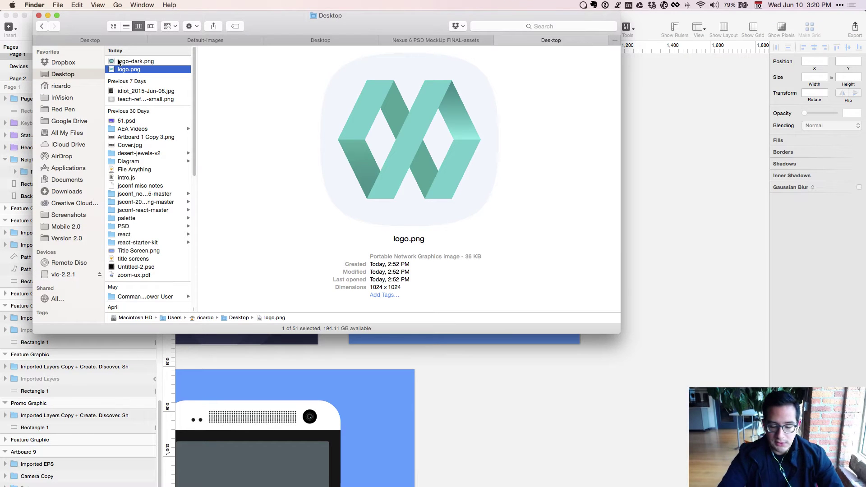
left_click(119, 62)
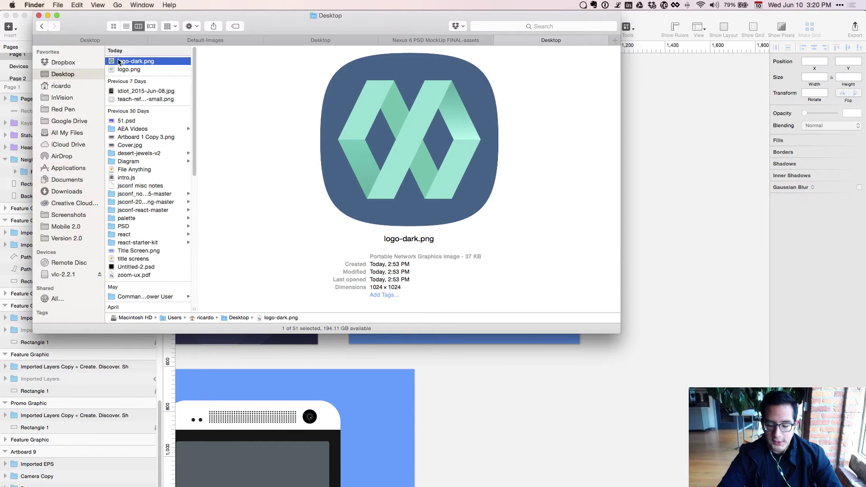
left_click(120, 69, "shift")
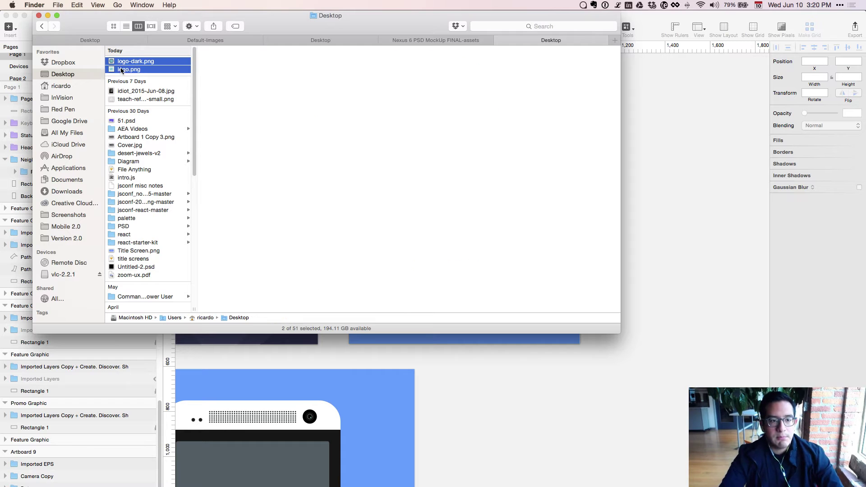
key("super+Tab")
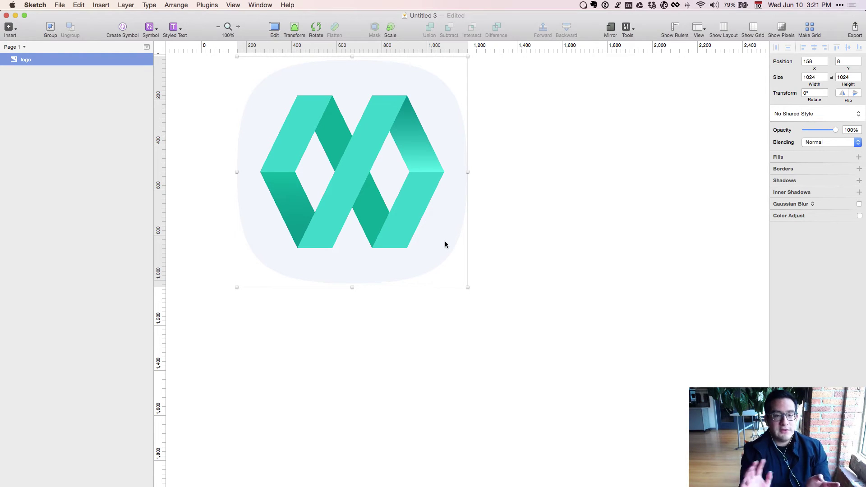
Copy the light logo.png icon and paste it onto the Feature Graphic Copy artboard.
key("super+c")
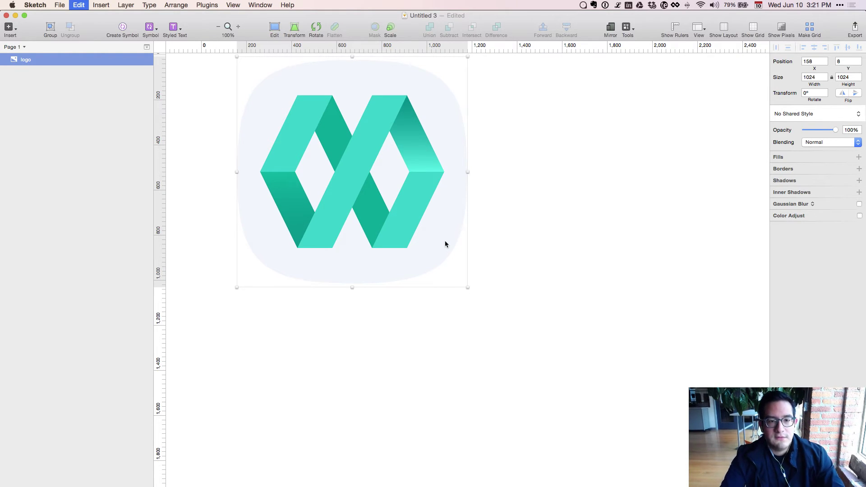
left_click(496, 271)
key("super+a")
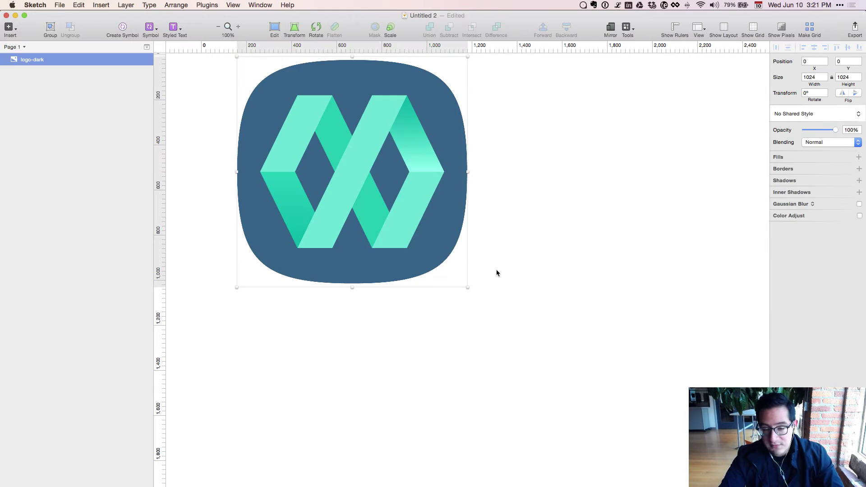
key("super+grave")
left_click(496, 273)
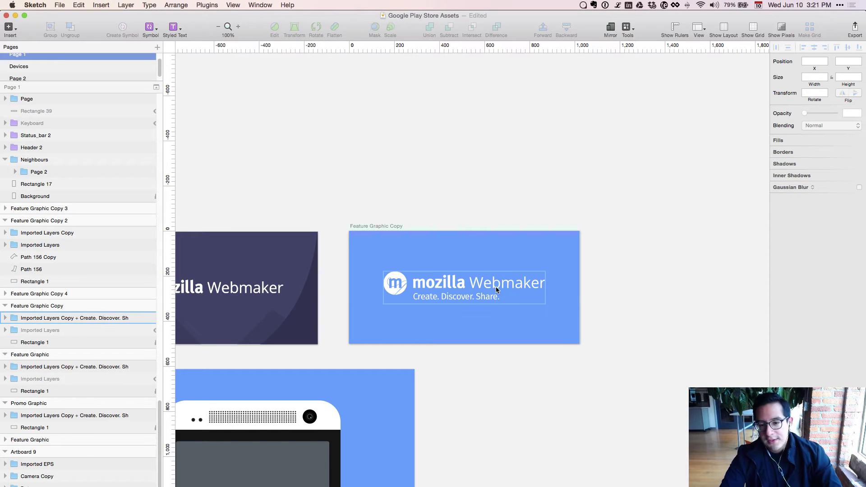
key("super+v")
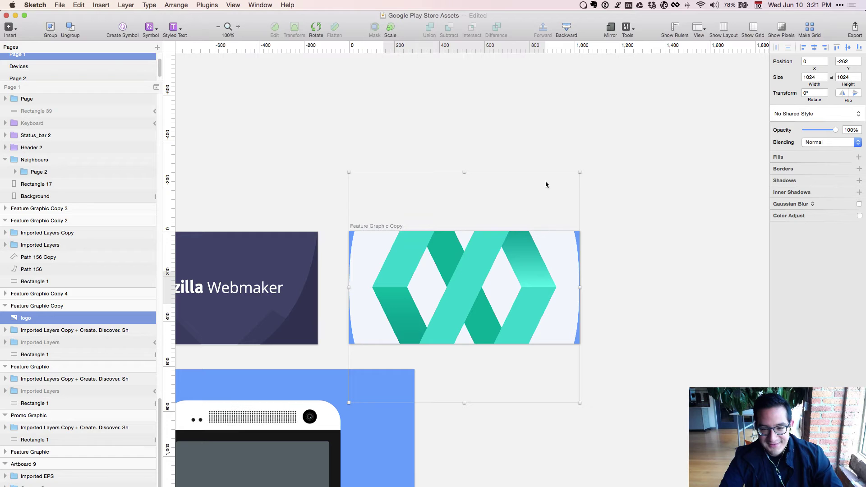
Resize the pasted Webmaker icon to 120×120 via the inspector width.
left_click_drag(580, 172, 432, 370)
key("super+plus")
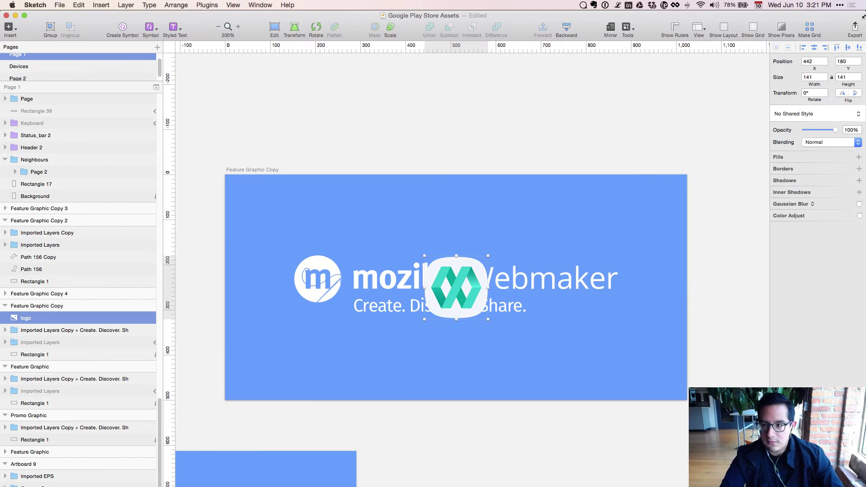
double_click(807, 77)
type("120")
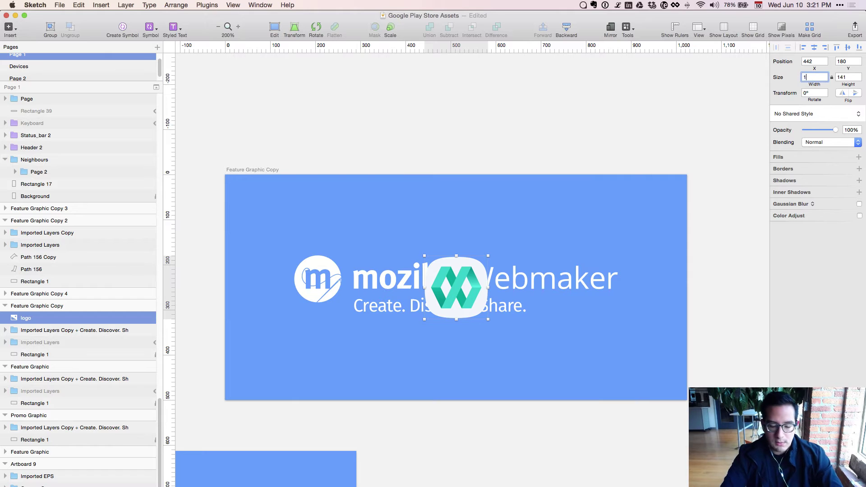
key("Return")
Nudge the icon to the artboard's lower left, at position 30, 280.
key("Escape")
key("shift+Left")
key("shift+Left")
key("shift+Left")
key("shift+Left")
key("shift+Left")
key("shift+Left")
key("shift+Left")
key("shift+Left")
key("shift+Left")
key("shift+Left")
key("shift+Left")
key("shift+Left")
key("shift+Left")
key("shift+Left")
key("shift+Left")
key("shift+Left")
key("shift+Left")
key("shift+Left")
key("shift+Left")
key("shift+Left")
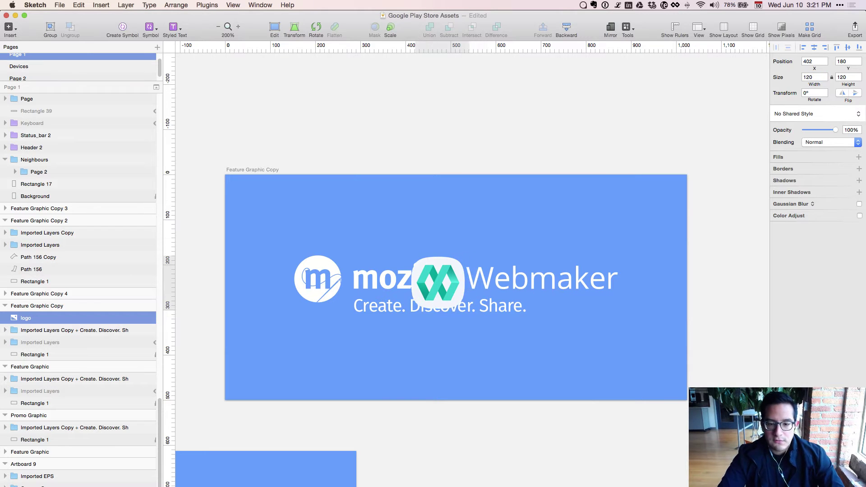
key("shift+Left")
key("shift+Up")
key("Left")
key("Left")
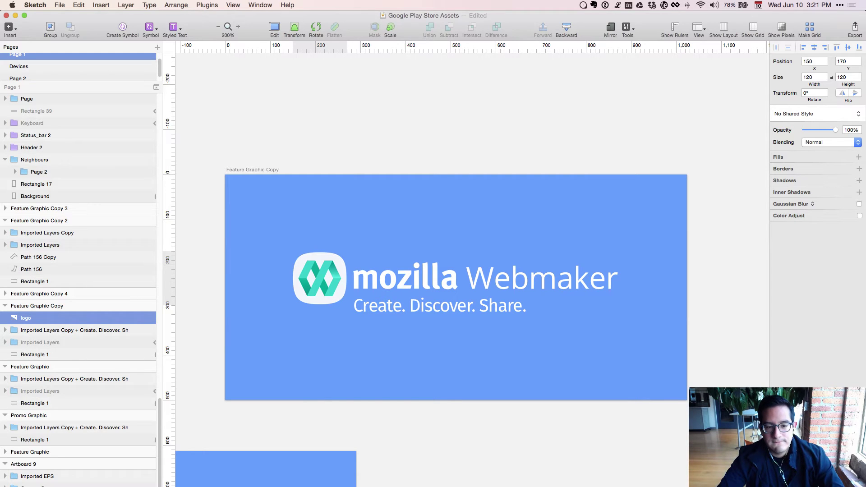
key("shift+Left")
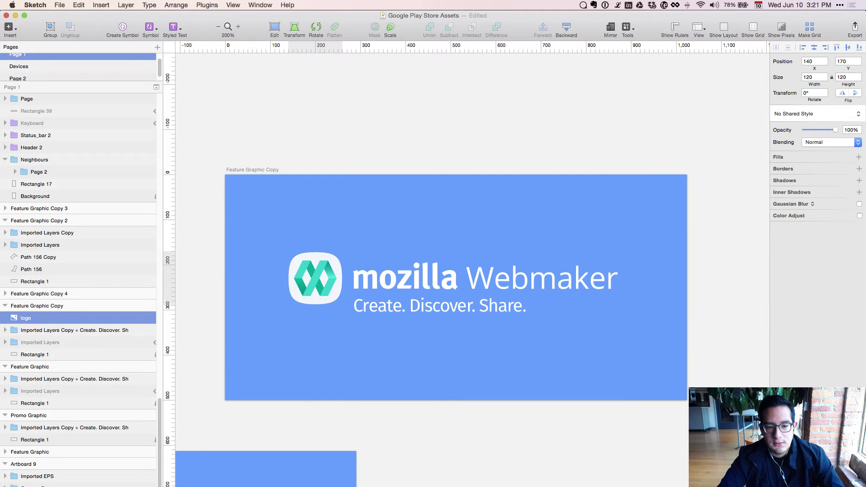
key("shift+Left")
key("shift+Left")
key("shift+Left")
key("shift+Left")
key("shift+Left")
key("shift+Left")
key("shift+Left")
key("shift+Left")
key("shift+Left")
key("shift+Left")
key("shift+Down")
key("shift+Down")
key("shift+Down")
key("shift+Down")
key("shift+Down")
key("shift+Down")
key("shift+Down")
key("shift+Down")
key("shift+Down")
key("shift+Down")
key("shift+Down")
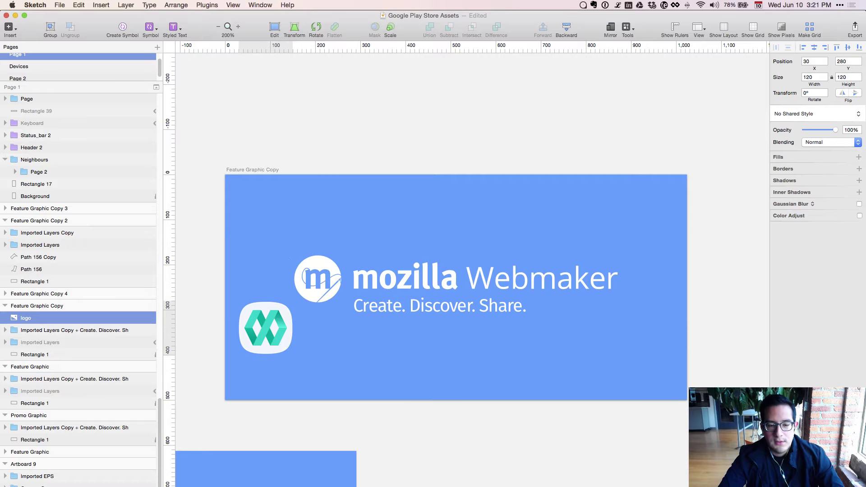
double_click(300, 284)
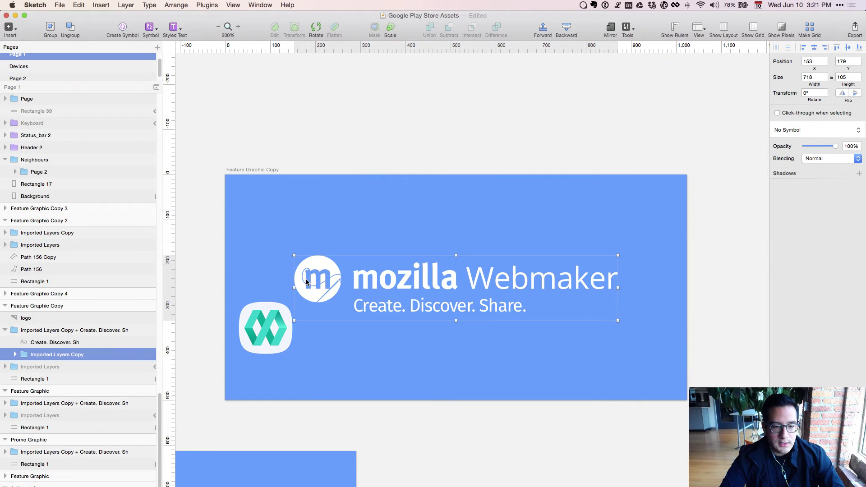
Delete the old circle m logo's fill layers from the mozilla Webmaker group.
double_click(300, 284)
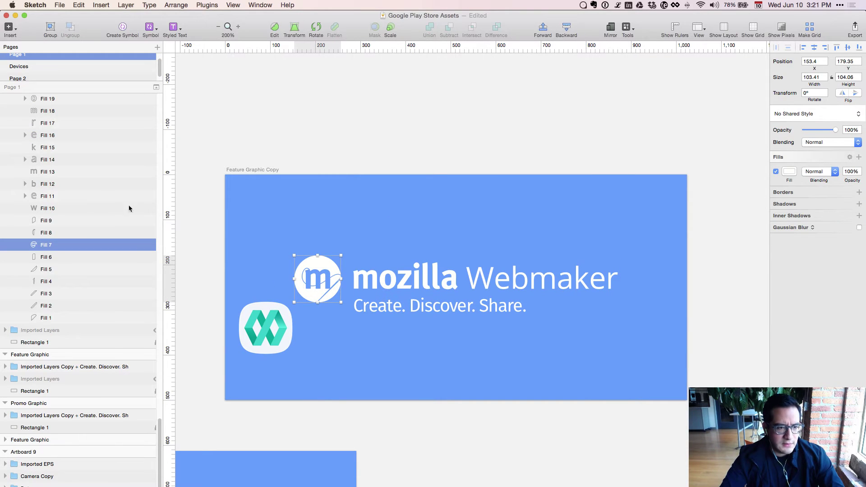
scroll(44, 119, "up", 3)
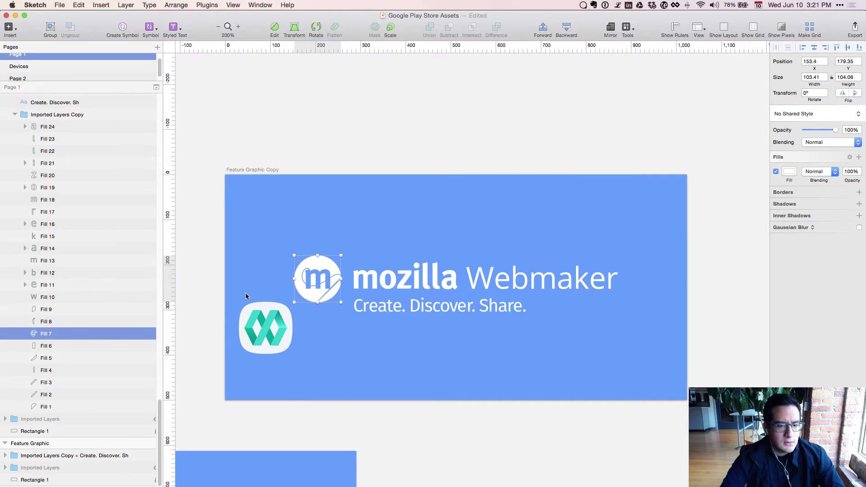
left_click(44, 407, "shift")
key("Delete")
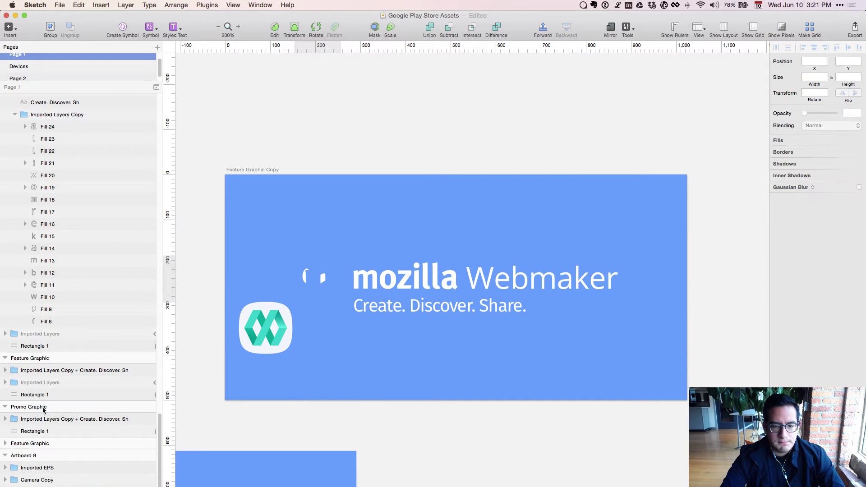
left_click(42, 309)
left_click(42, 321, "shift")
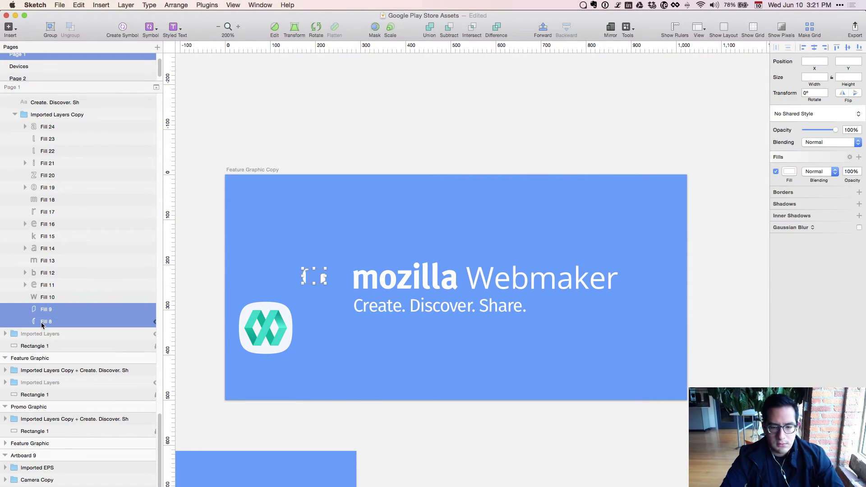
key("Delete")
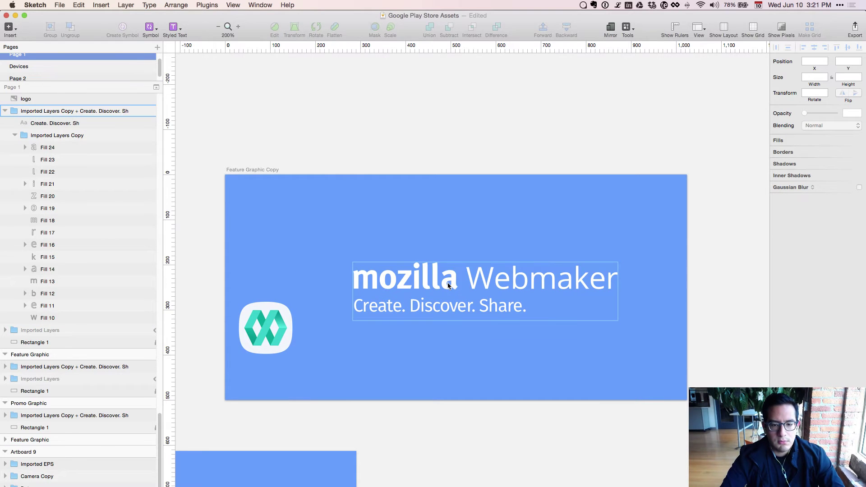
Select the mozilla letter shapes and group them into their own 233×62 group.
left_click(448, 286)
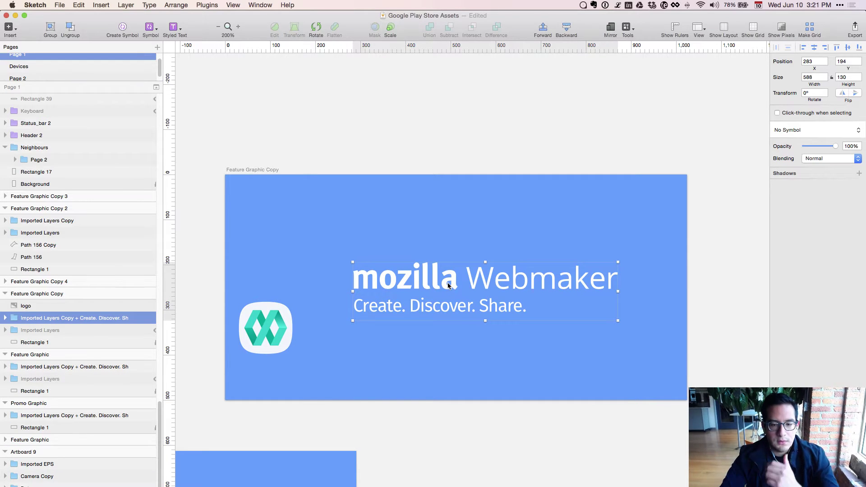
double_click(448, 285)
left_click(454, 336)
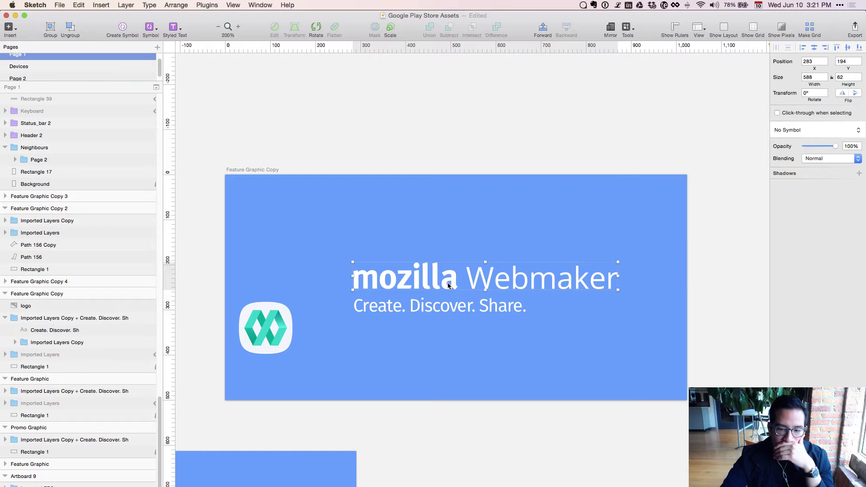
double_click(433, 282)
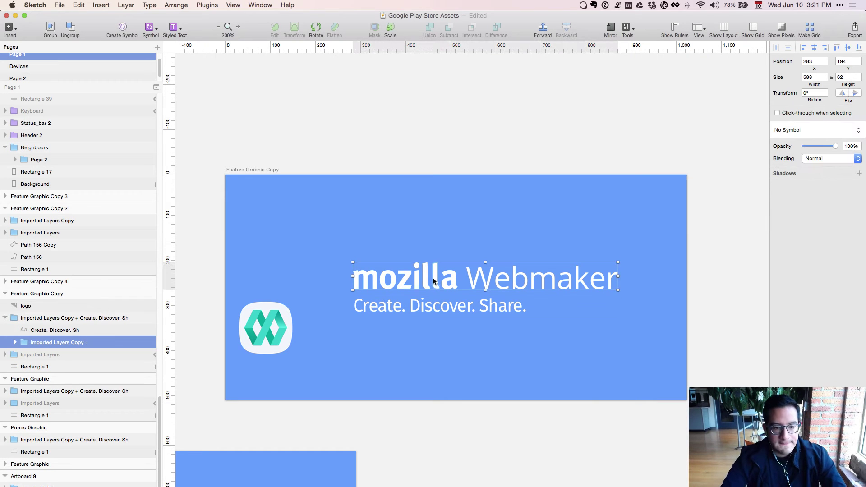
double_click(433, 280)
scroll(58, 381, "down", 5)
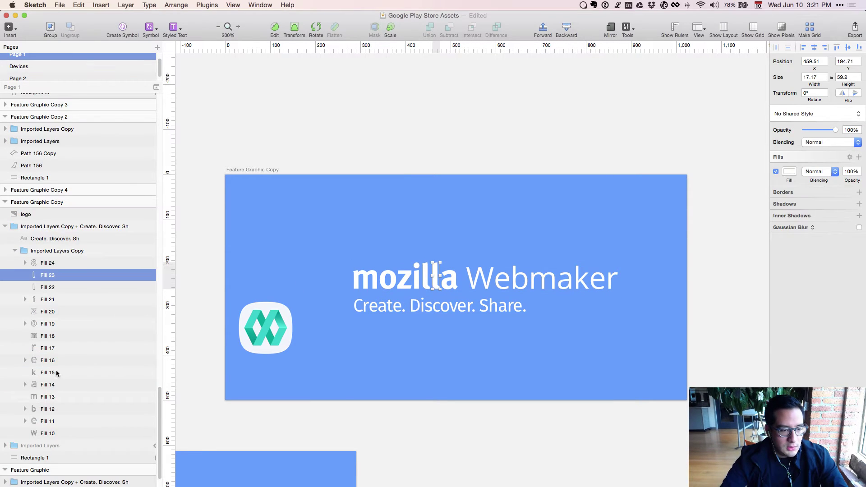
left_click(54, 336)
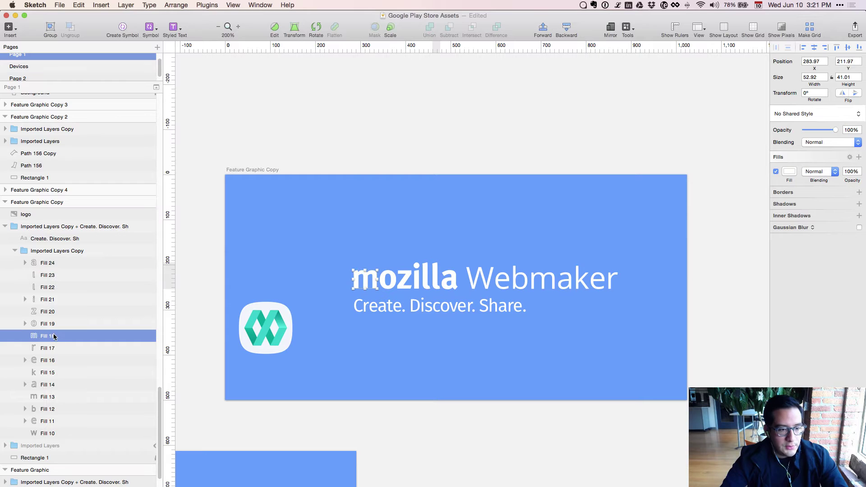
left_click(58, 263, "shift")
key("super+g")
left_click_drag(36, 266, 39, 247)
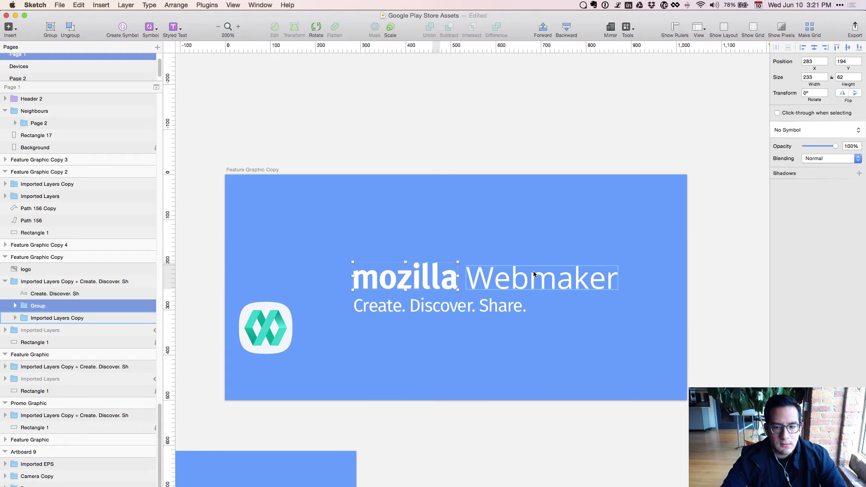
Pull Webmaker out of the way and raise mozilla near the artboard's top.
left_click(530, 282)
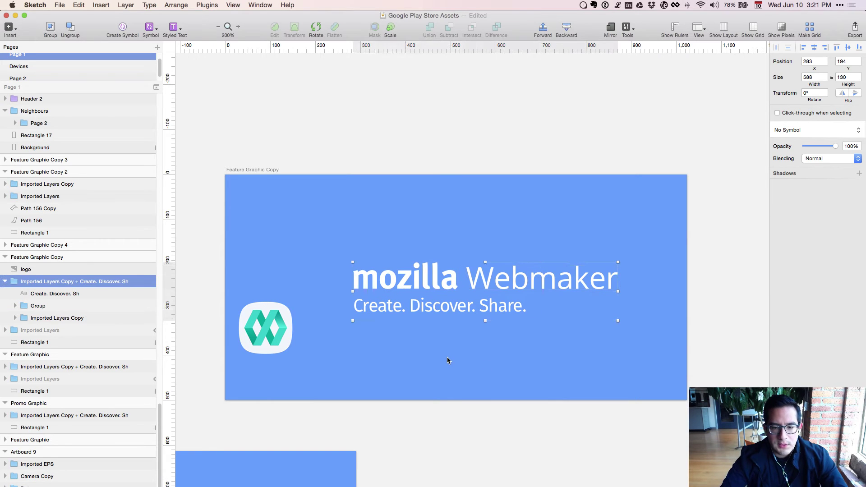
double_click(483, 270)
key("Escape")
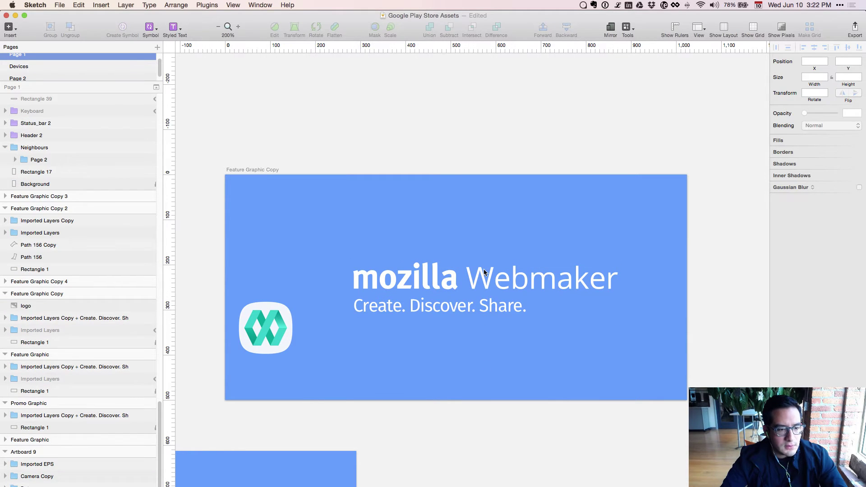
double_click(478, 273)
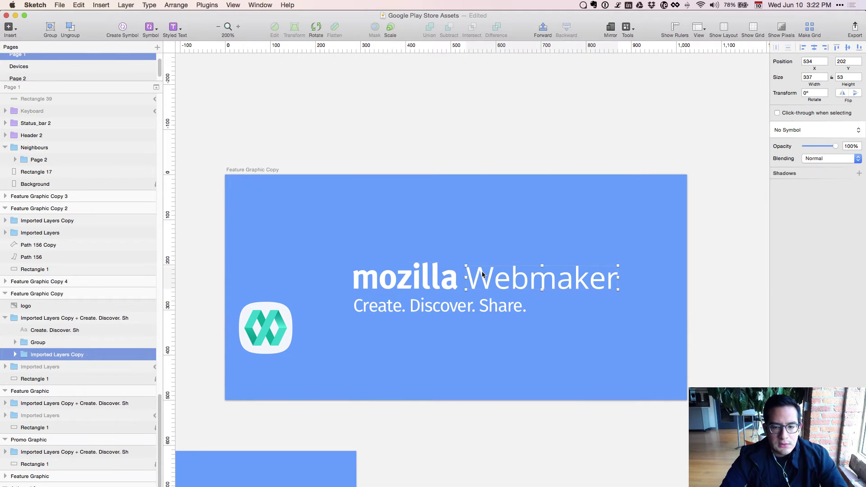
left_click_drag(473, 273, 363, 317)
left_click(404, 276)
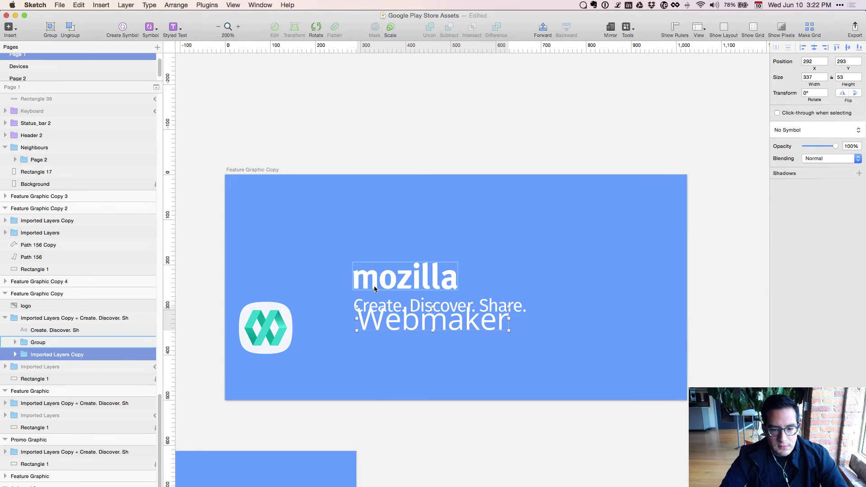
left_click_drag(404, 276, 404, 218)
Move the tagline to the bottom right and position Webmaker just beneath mozilla.
left_click_drag(383, 317, 479, 393)
left_click_drag(413, 315, 405, 261)
key("shift+Up")
key("shift+Up")
key("shift+Up")
key("Up")
key("Up")
key("Up")
key("Up")
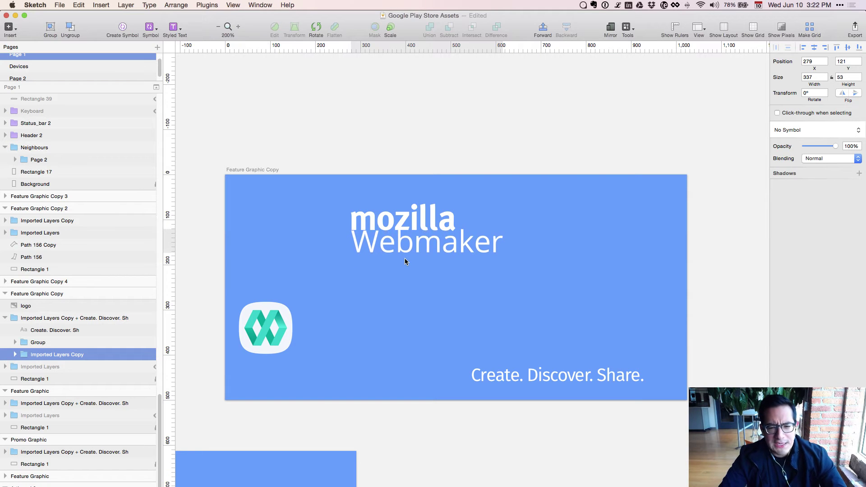
key("shift+Down")
key("shift+Down")
key("shift+Down")
key("Up")
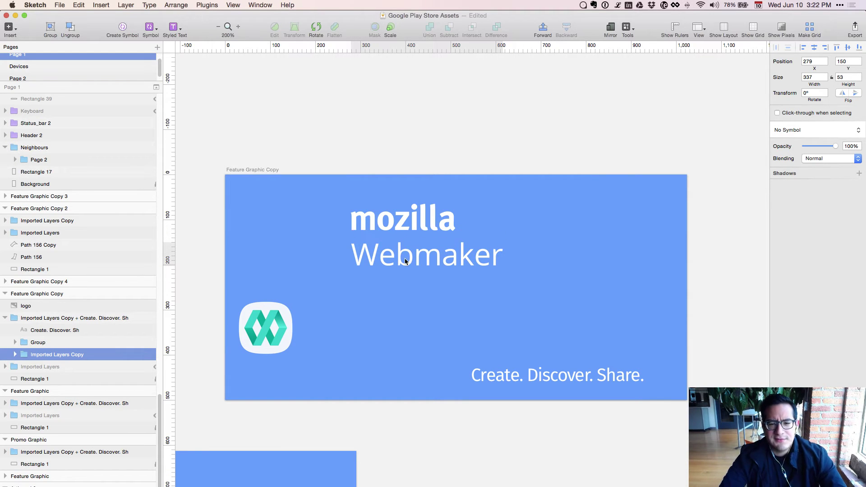
left_click(443, 213)
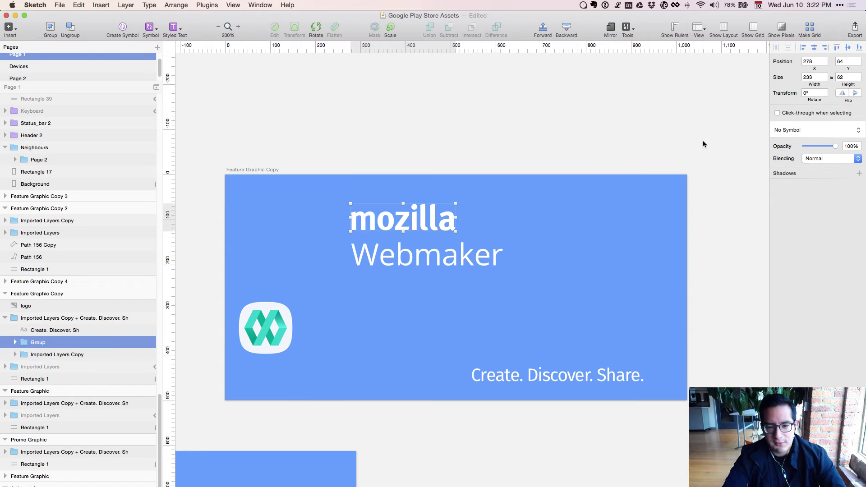
Resize the mozilla wordmark to 140 × 38 with proportions locked.
left_click(831, 77)
left_click(814, 77)
key("cmd+a")
type("203")
key("Return")
key("shift+Down")
key("shift+Down")
key("shift+Down")
key("shift+Down")
key("shift+Down")
key("shift+Down")
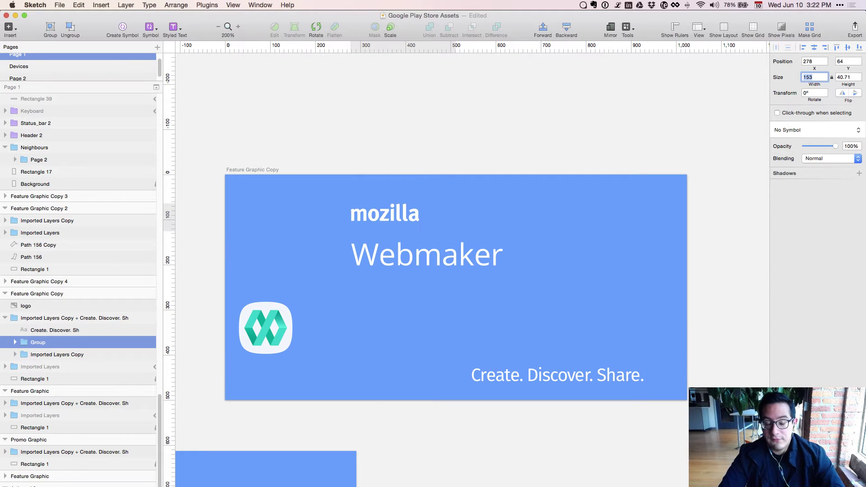
key("Down")
key("Down")
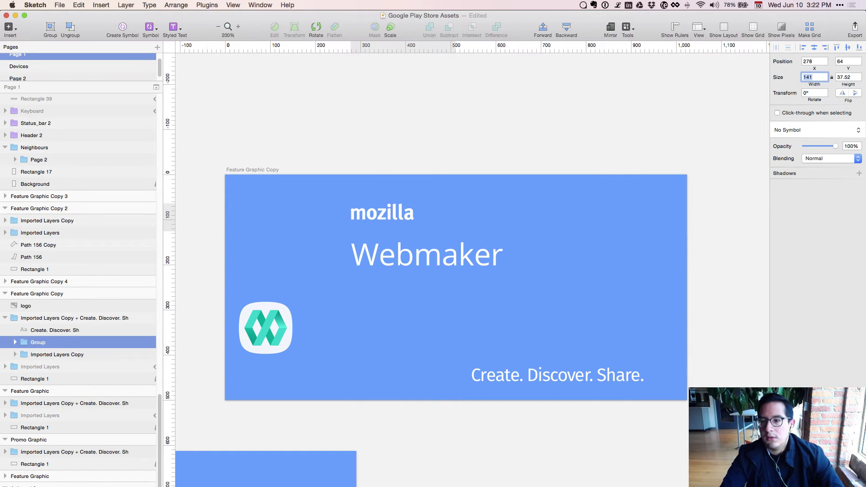
key("Down")
left_click(839, 77)
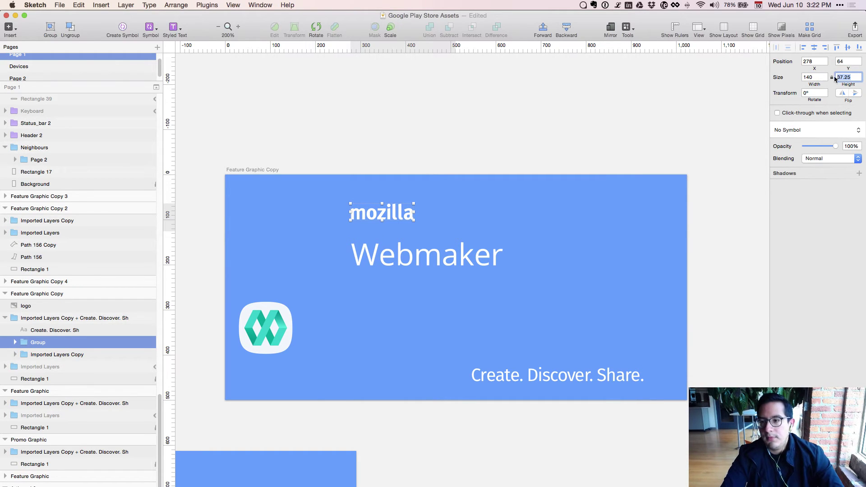
type("38")
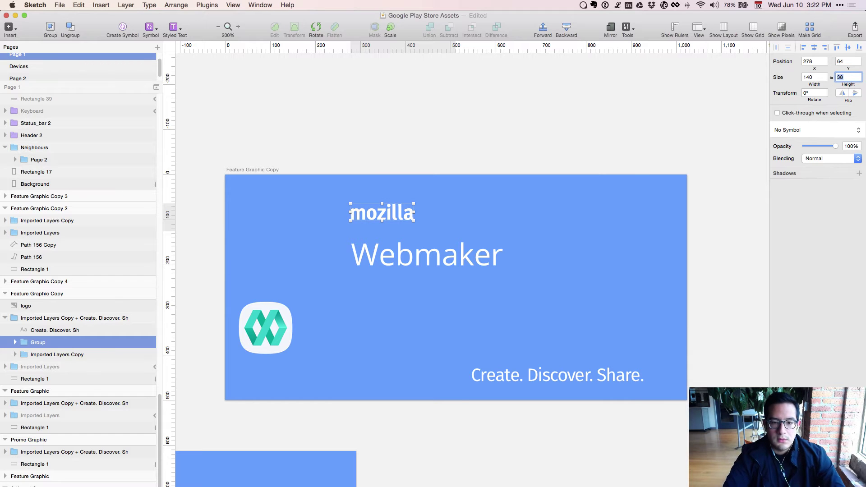
Nudge the mozilla wordmark down to sit just above the Webmaker wordmark.
left_click(359, 231)
double_click(371, 214)
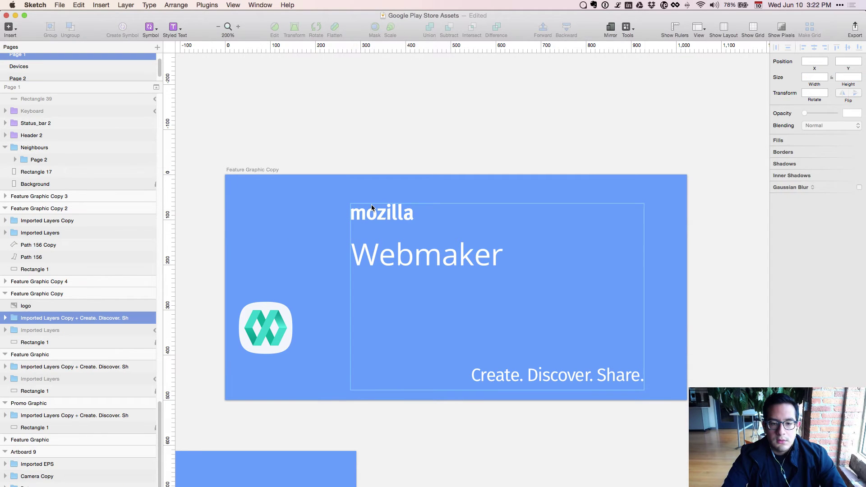
key("shift+Down")
key("shift+Down")
key("shift+Down")
key("shift+Down")
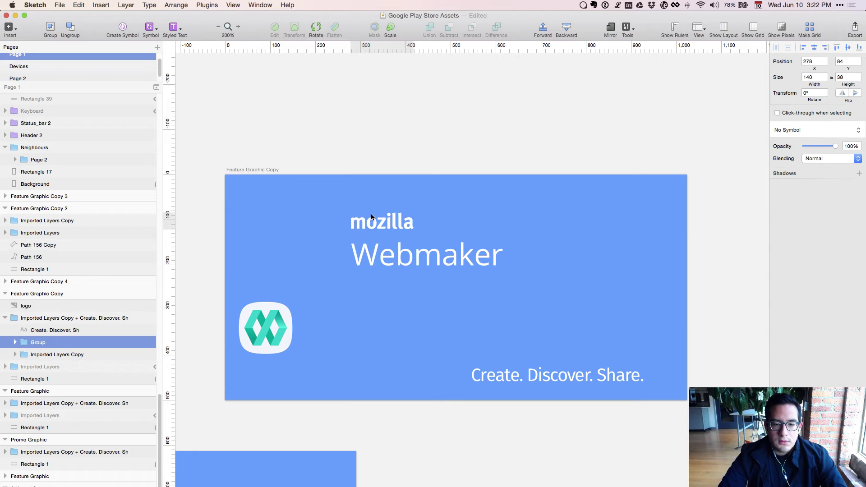
key("Up")
key("Up")
key("Up")
key("Up")
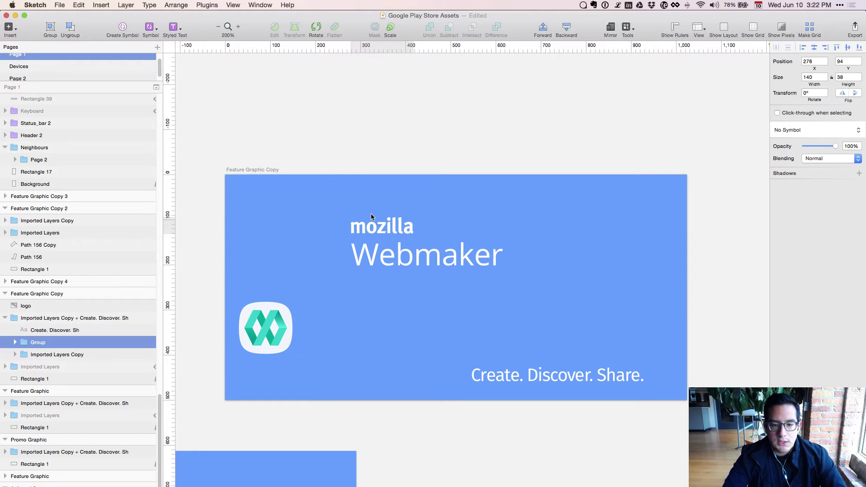
left_click(441, 246)
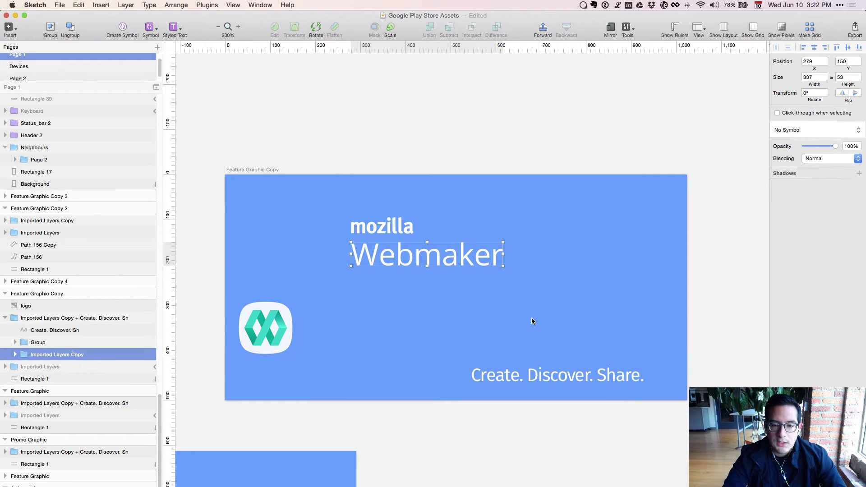
Add a new white 'Webmaker' text layer set in Open Sans.
key("t")
left_click(445, 320)
type("Webmaker")
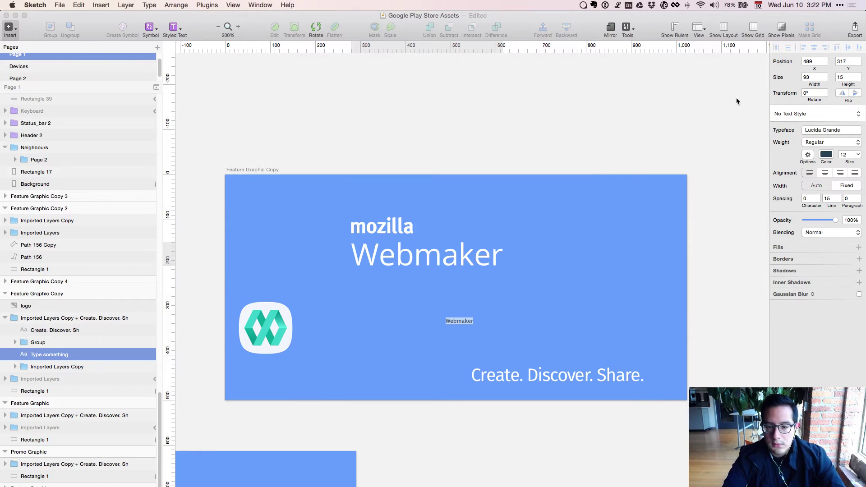
left_click(834, 130)
type("open s")
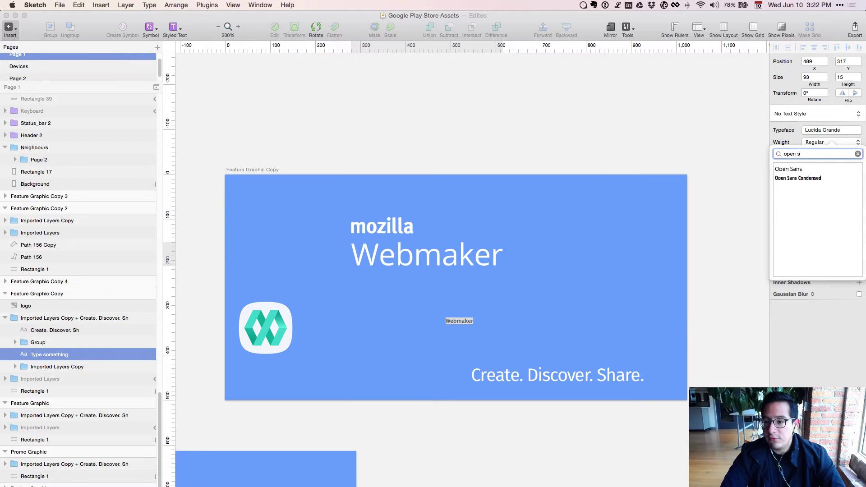
key("Return")
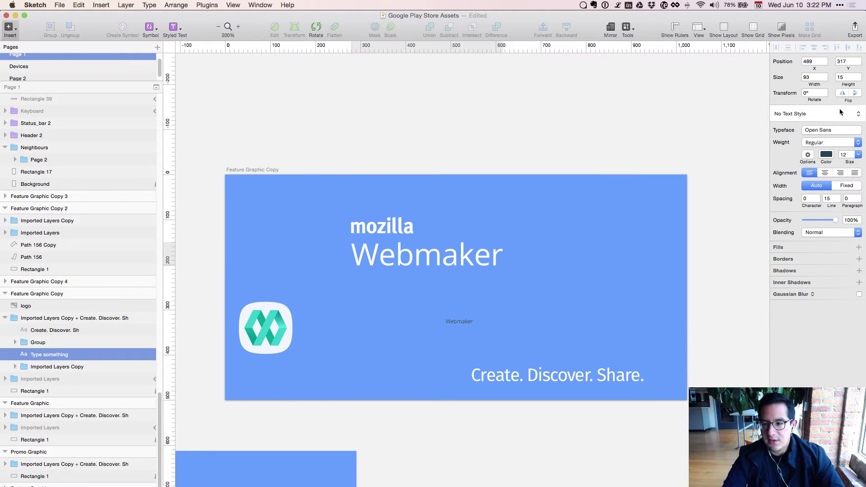
left_click(826, 155)
left_click_drag(800, 185, 729, 151)
left_click(813, 359)
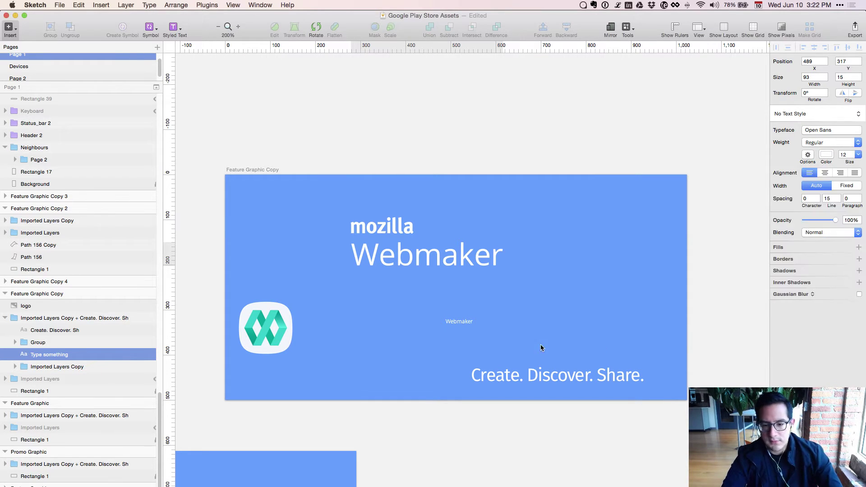
left_click(457, 330)
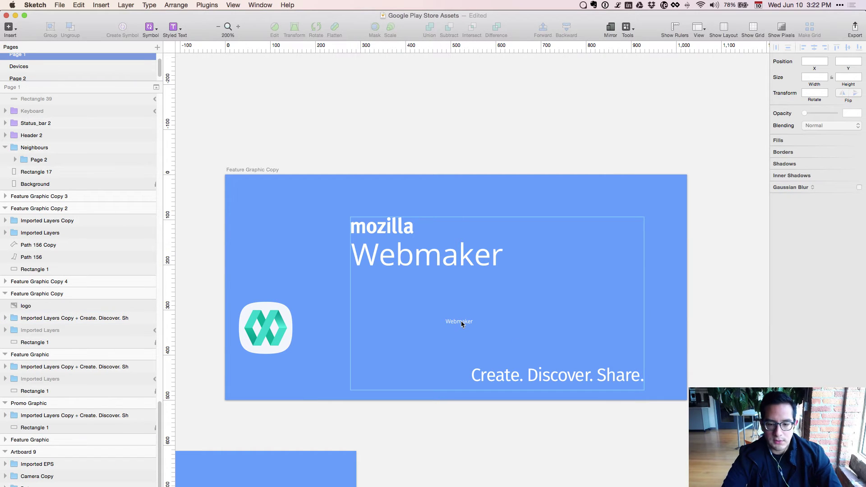
Set the new Webmaker text to size 72 and line it up over the old wordmark.
left_click(461, 323)
left_click_drag(461, 323, 394, 305)
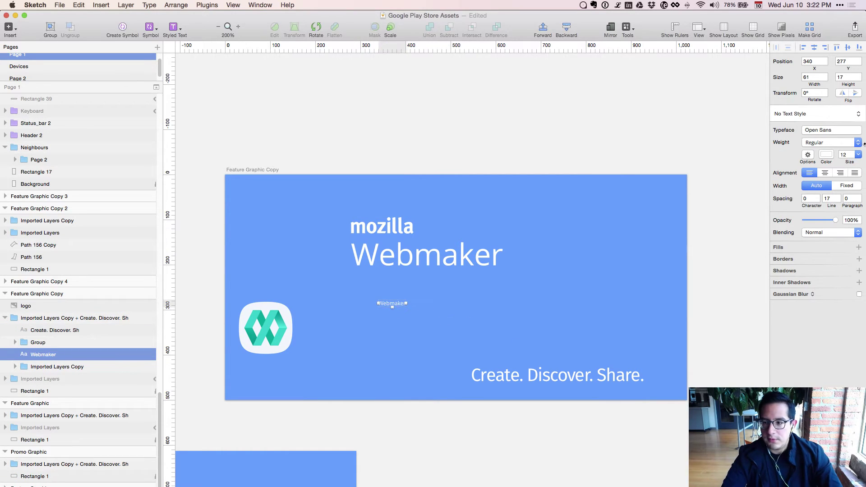
left_click(843, 154)
type("82")
key("Return")
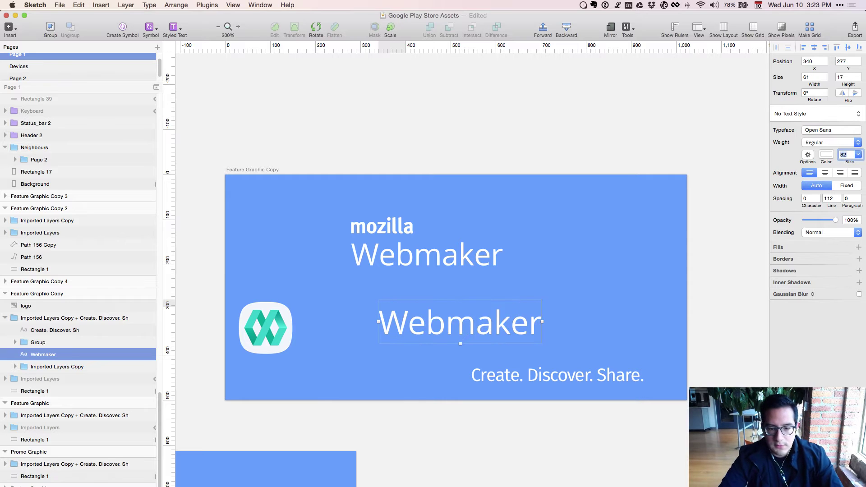
left_click_drag(471, 325, 442, 253)
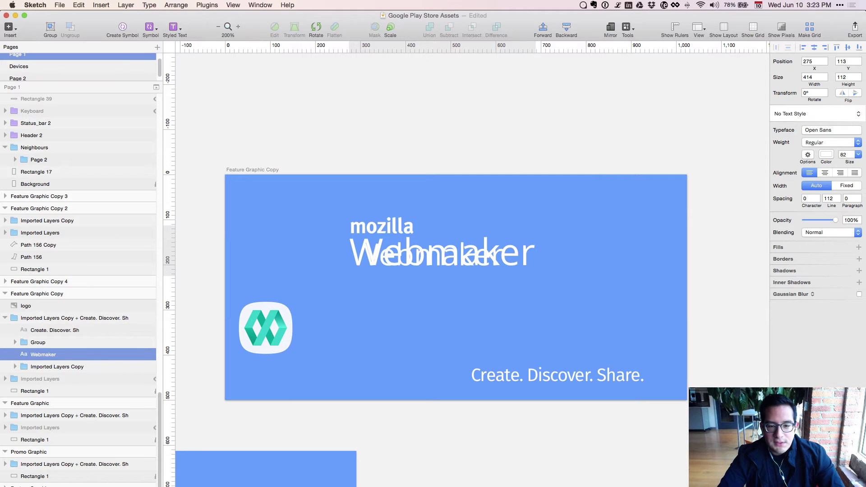
left_click(843, 154)
type("72")
key("Return")
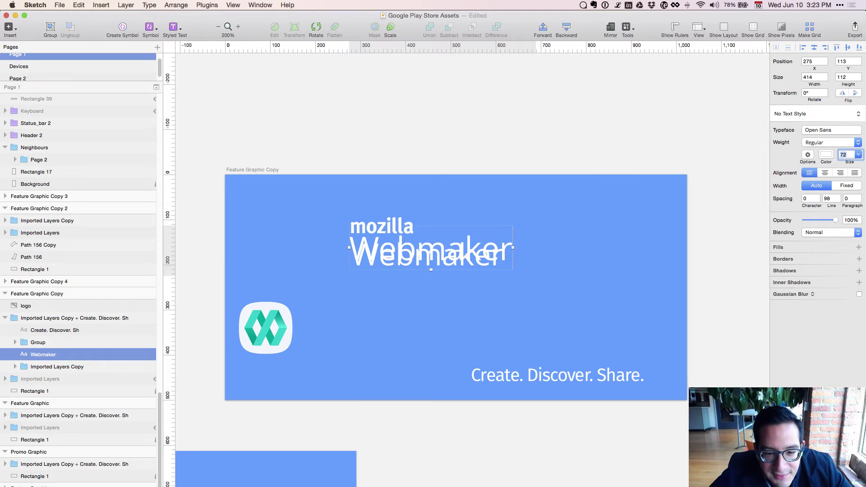
key("Down")
key("Down")
key("Down")
key("Down")
key("Down")
key("Down")
key("Down")
key("Down")
key("Down")
key("Right")
key("Up")
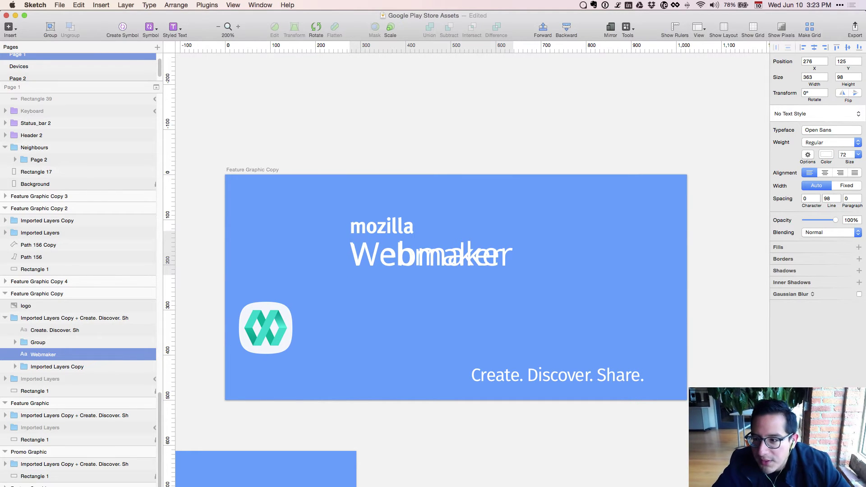
Tighten the Webmaker character spacing to -3.2 and shift it 3 px right.
left_click(805, 198)
type("-0.4")
key("Down")
key("Down")
key("Down")
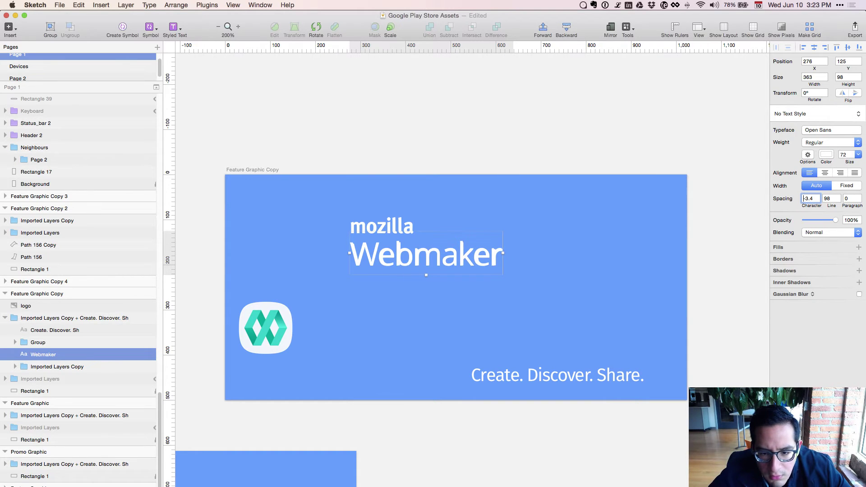
key("alt+Up")
key("alt+Up")
key("alt+Up")
key("alt+Up")
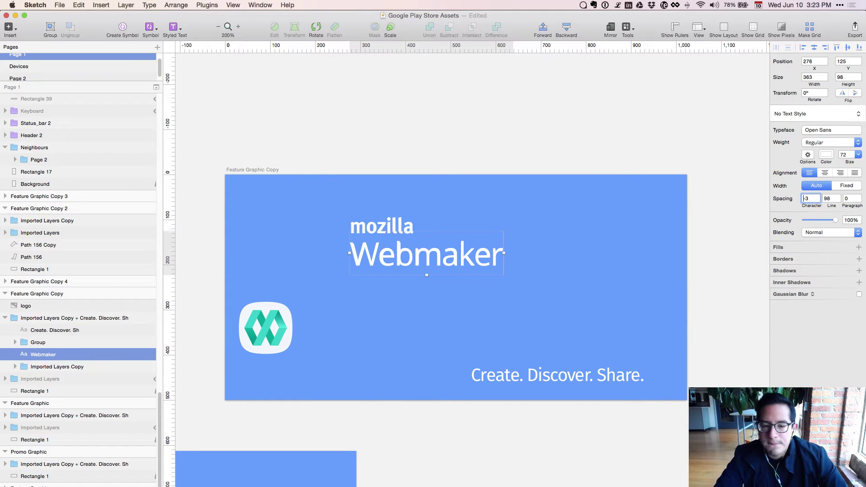
key("Return")
double_click(398, 244)
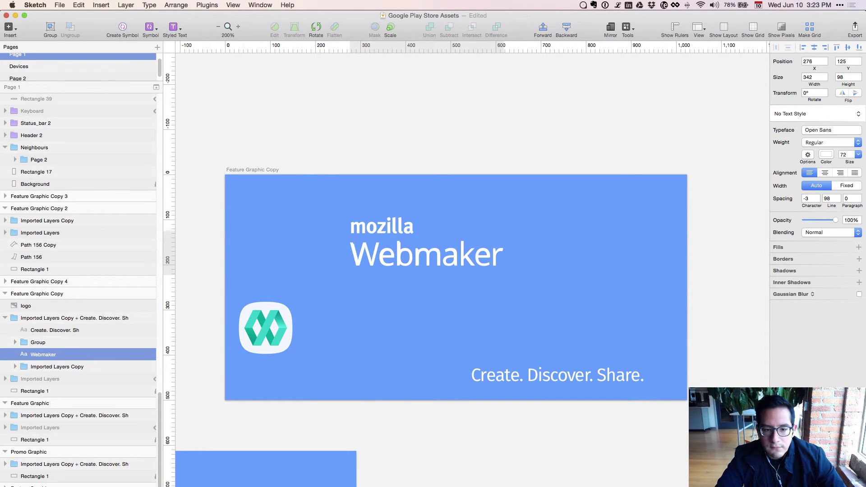
key("Right")
key("Right")
key("Right")
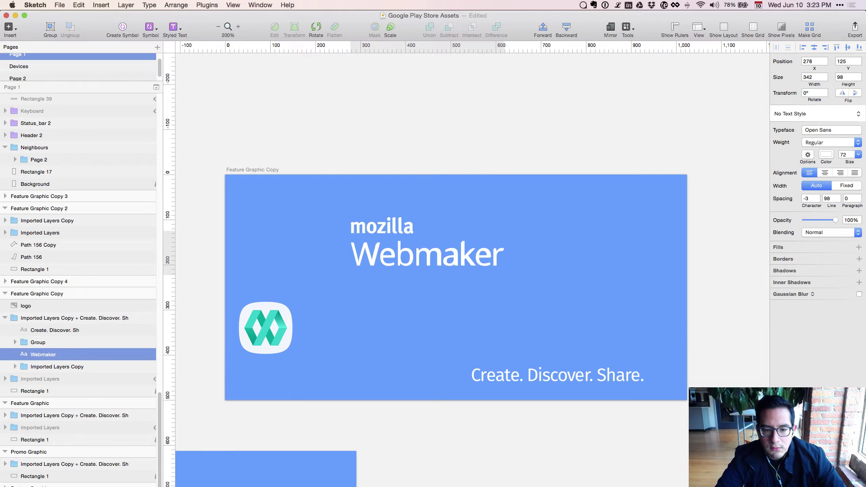
left_click(805, 198)
type(".3")
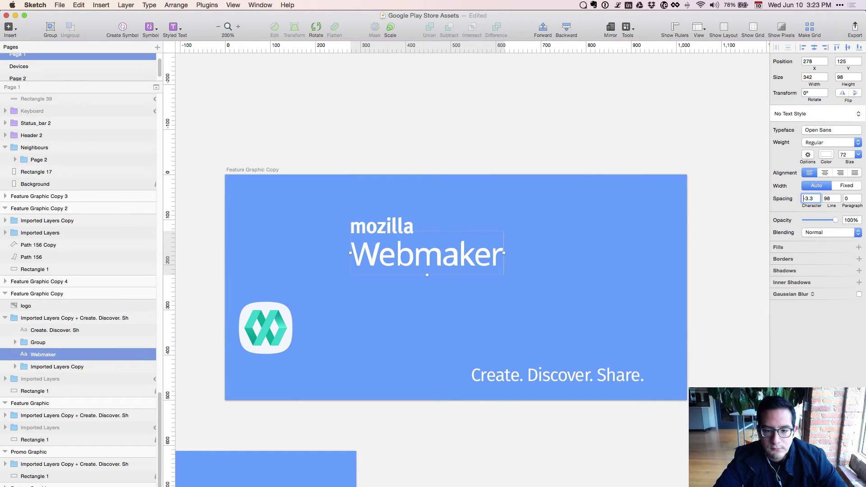
key("BackSpace")
type("2")
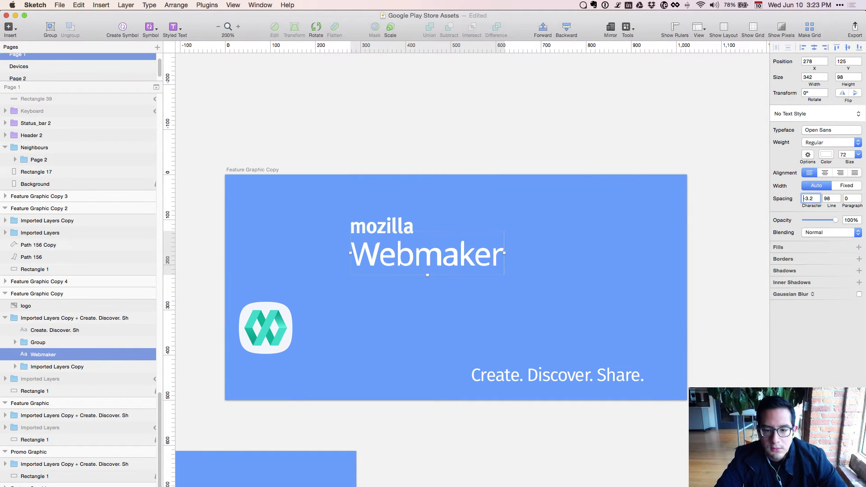
left_click(547, 293)
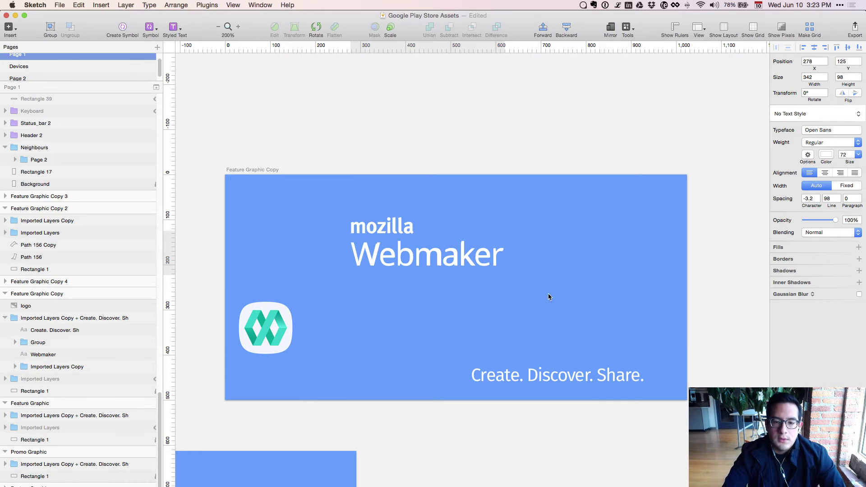
Delete the old imported Webmaker wordmark and position the new text under mozilla.
left_click(421, 270)
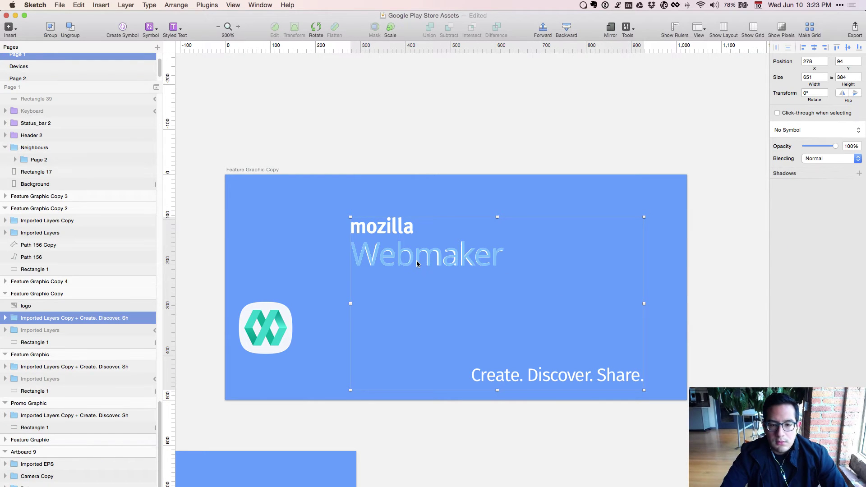
left_click(416, 261, "super")
key("shift+Down")
key("shift+Down")
key("shift+Down")
key("shift+Down")
key("shift+Down")
key("shift+Down")
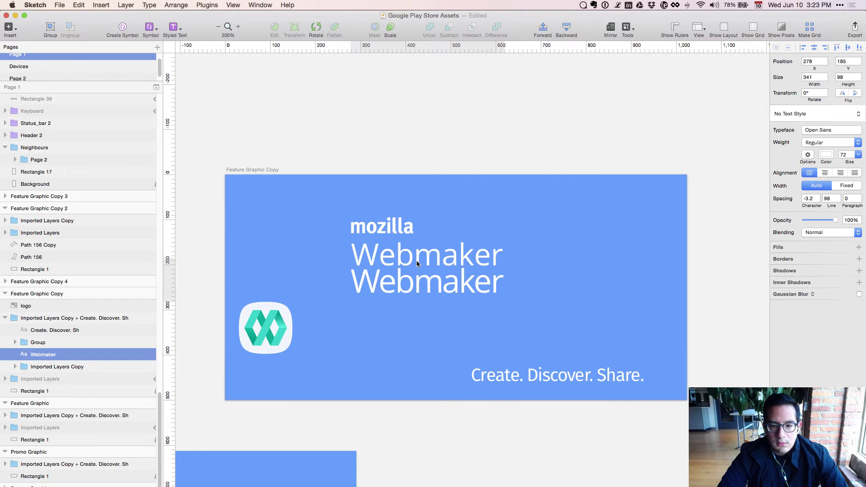
key("shift+Down")
key("shift+Down")
key("shift+Down")
key("shift+Down")
key("shift+Down")
left_click(417, 264, "super")
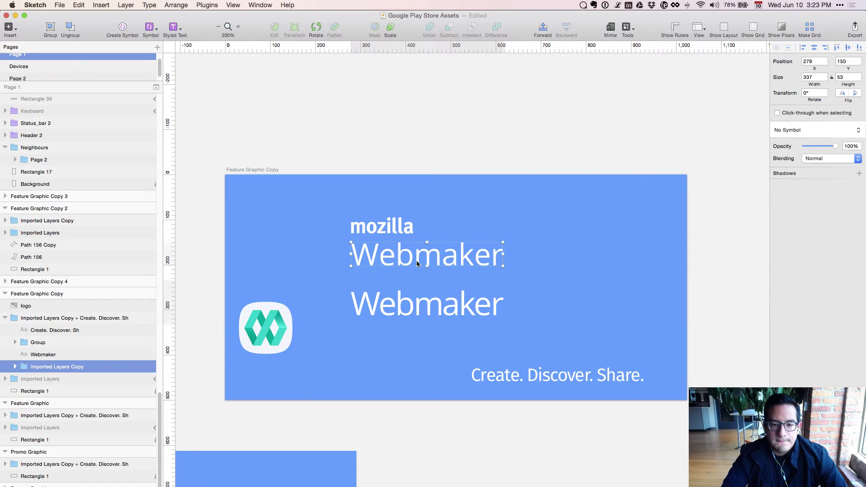
key("Delete")
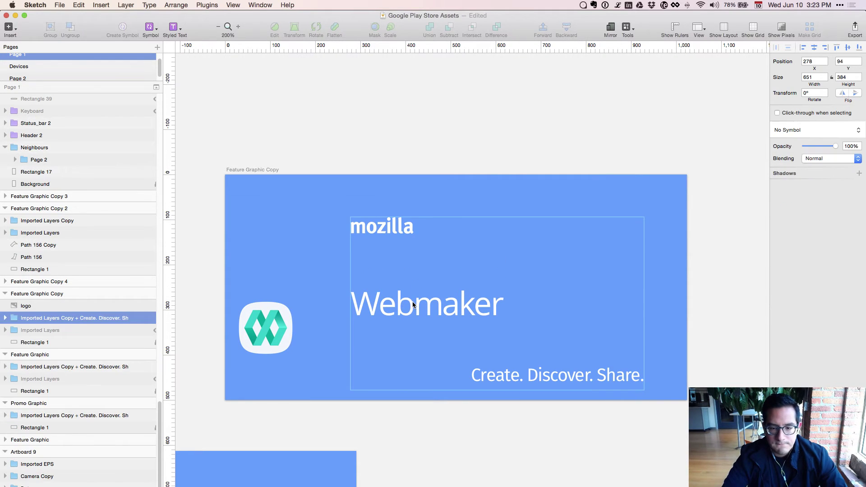
left_click(413, 305, "super")
key("shift+Up")
key("shift+Up")
key("shift+Up")
key("shift+Up")
key("shift+Up")
key("shift+Up")
key("shift+Up")
key("shift+Up")
key("shift+Up")
key("shift+Up")
key("shift+Up")
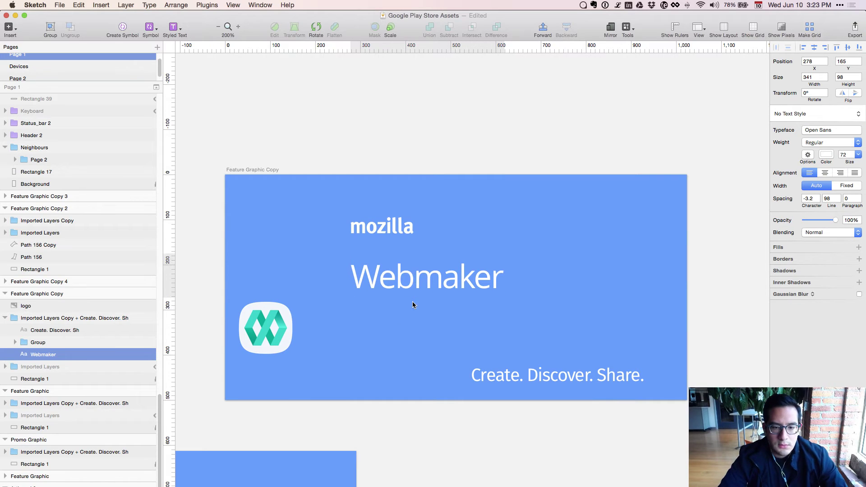
key("Down")
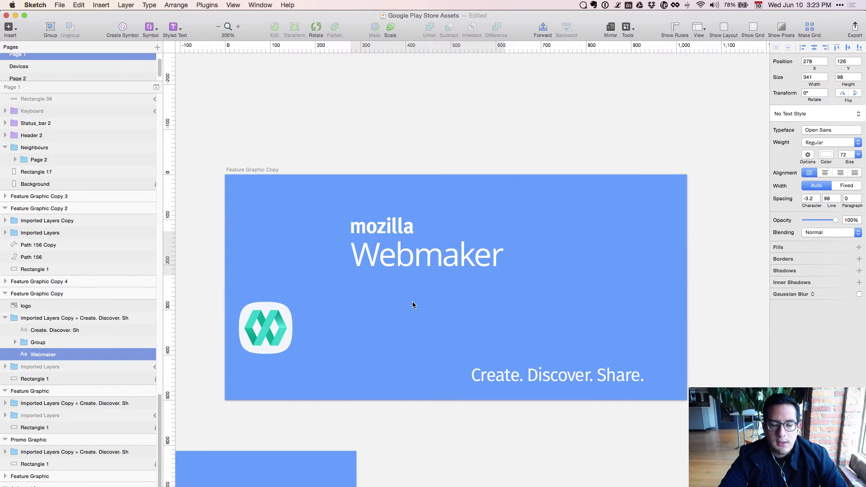
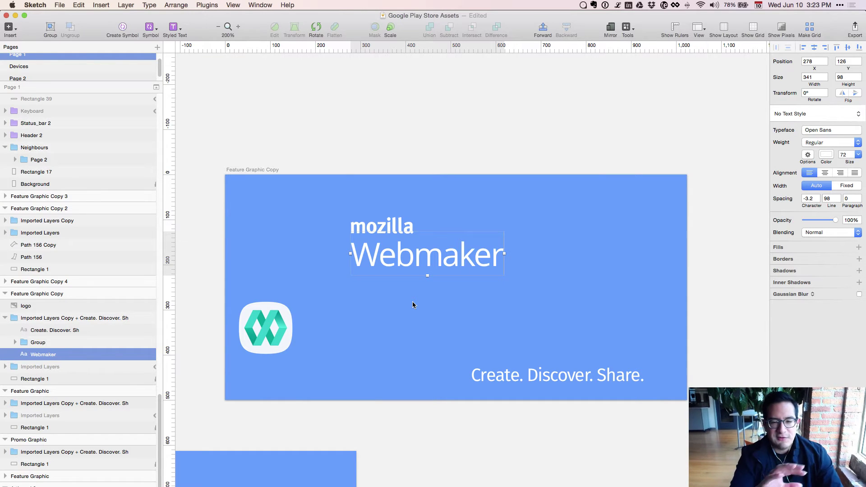
Move the Webmaker icon up and right beside the wordmark.
key("super+minus")
scroll(376, 234, "left", 15)
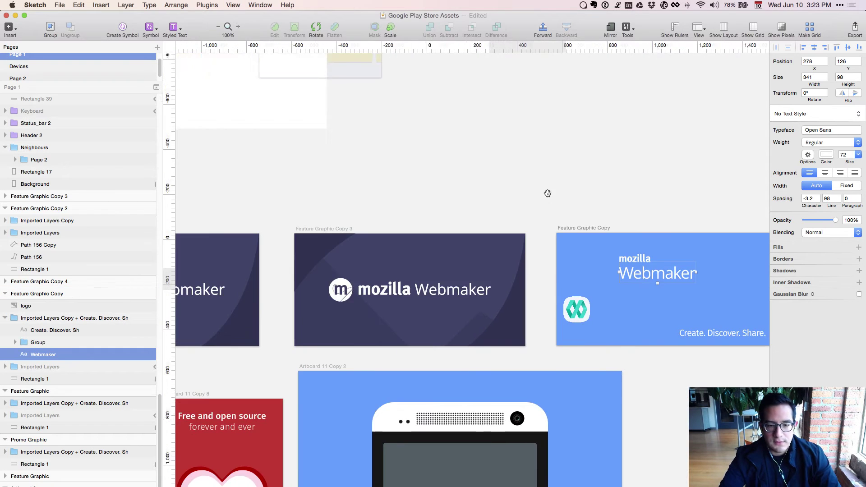
scroll(265, 302, "left", 4)
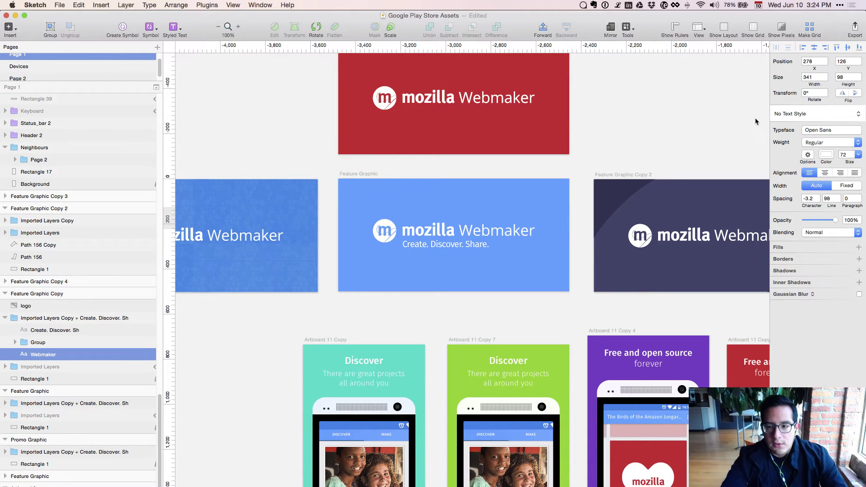
scroll(543, 156, "right", 15)
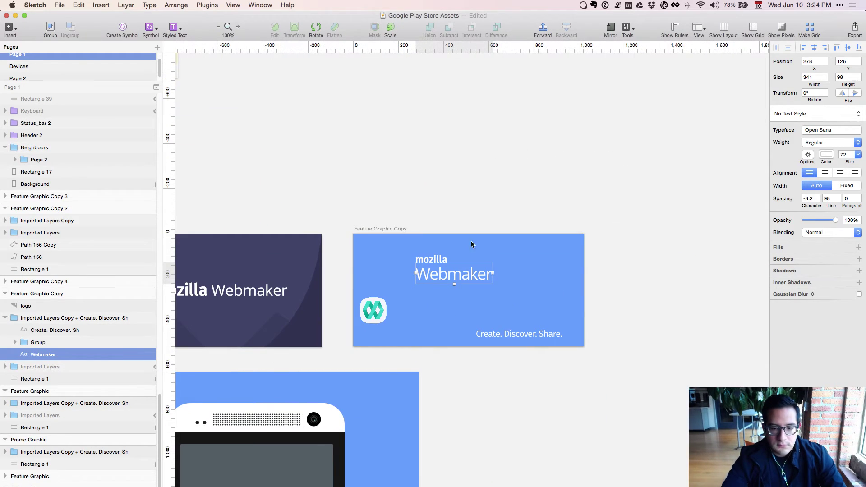
left_click(373, 310)
key("shift+Up")
key("shift+Up")
key("shift+Up")
key("shift+Up")
key("shift+Up")
key("shift+Up")
key("shift+Up")
key("shift+Up")
key("shift+Up")
key("shift+Up")
key("shift+Up")
key("shift+Up")
key("shift+Up")
key("shift+Up")
key("shift+Up")
key("shift+Up")
key("shift+Up")
key("shift+Up")
key("shift+Right")
key("shift+Right")
key("shift+Right")
key("shift+Right")
key("shift+Right")
key("shift+Right")
key("shift+Right")
key("shift+Right")
key("shift+Right")
key("shift+Right")
key("shift+Right")
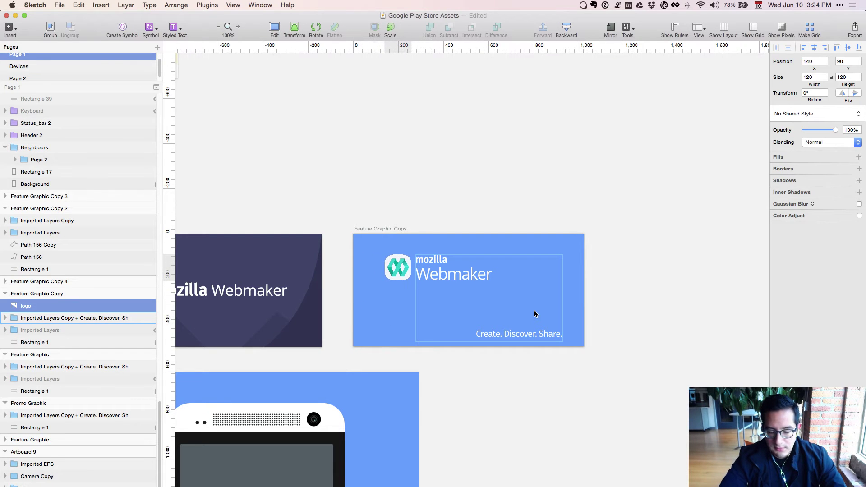
Group the mozilla and Webmaker words and align the icon vertically with them.
key("super+plus")
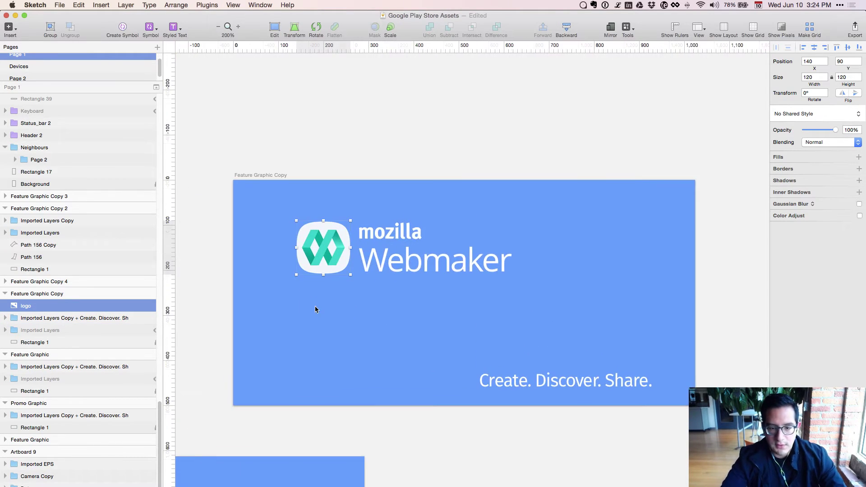
left_click(396, 259)
double_click(397, 259)
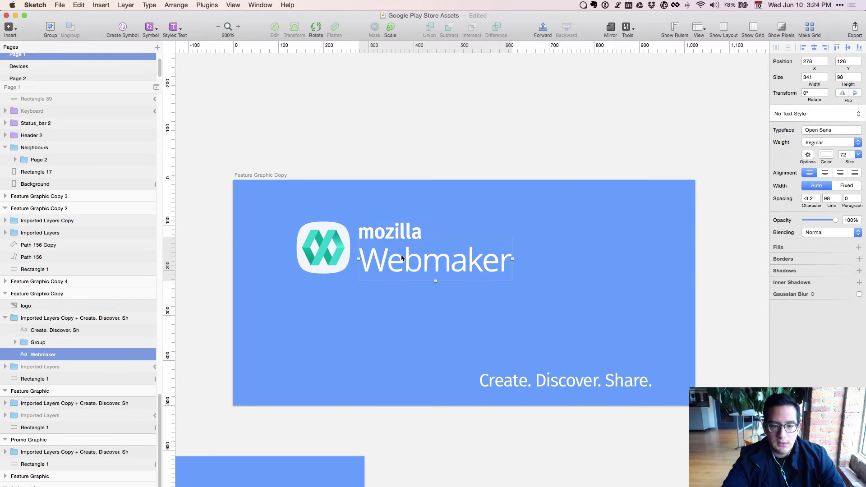
left_click(392, 231, "shift")
key("super+g")
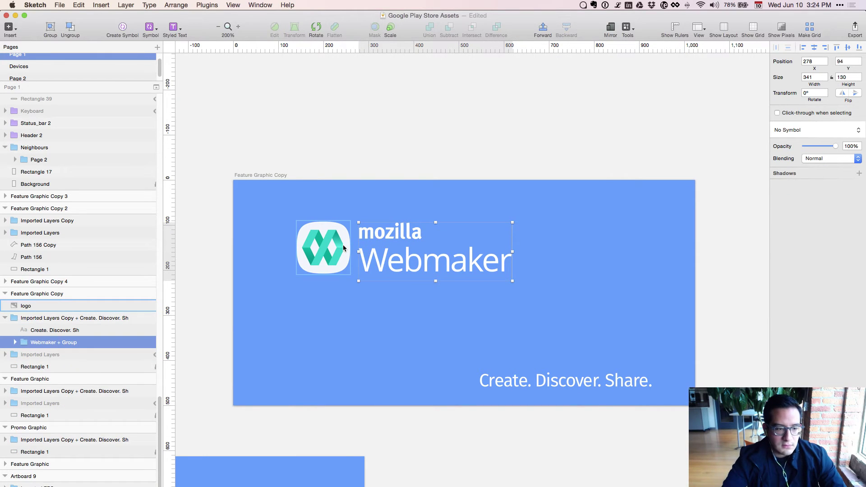
left_click(342, 245, "shift")
key("alt+super+v")
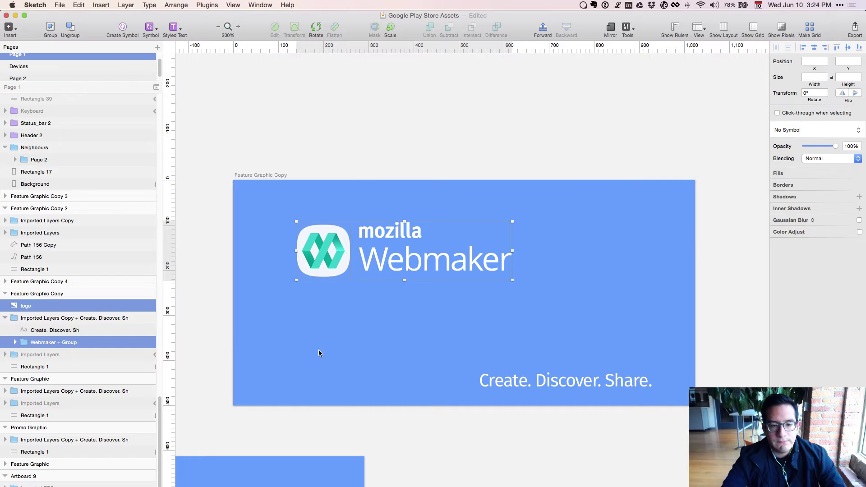
left_click(319, 353)
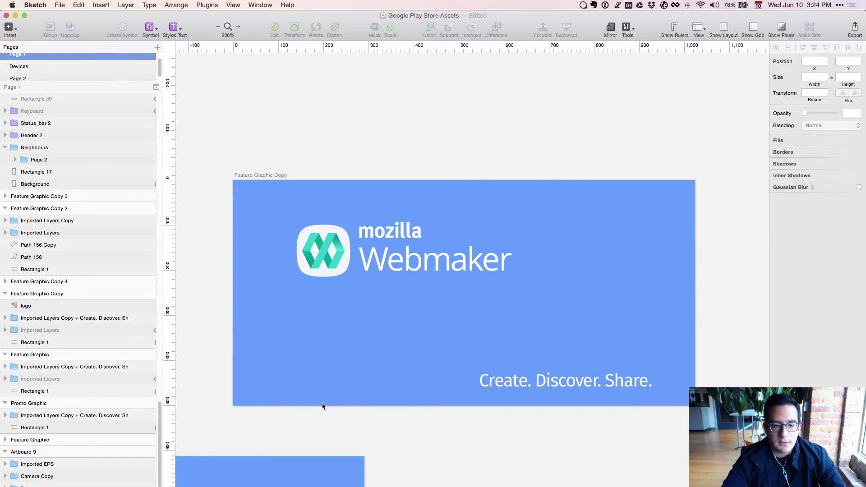
Pull the Create. Discover. Share. tagline out of the wordmark group.
double_click(373, 258)
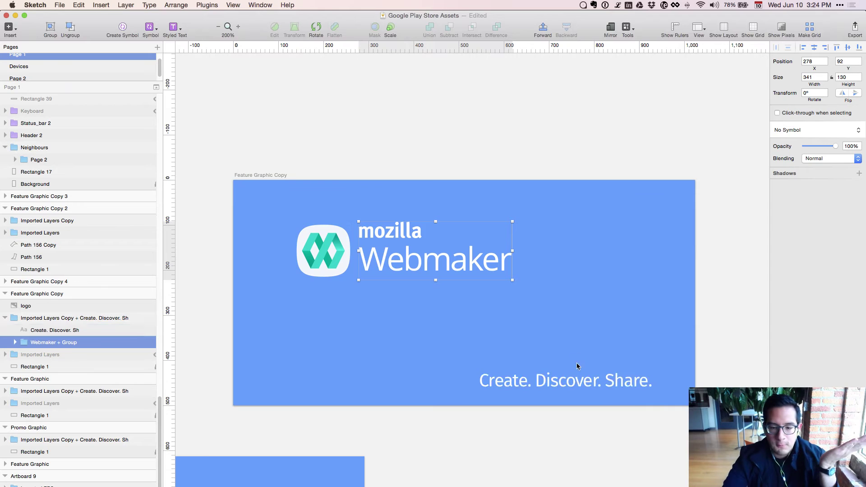
left_click(578, 382)
left_click_drag(484, 323, 272, 242)
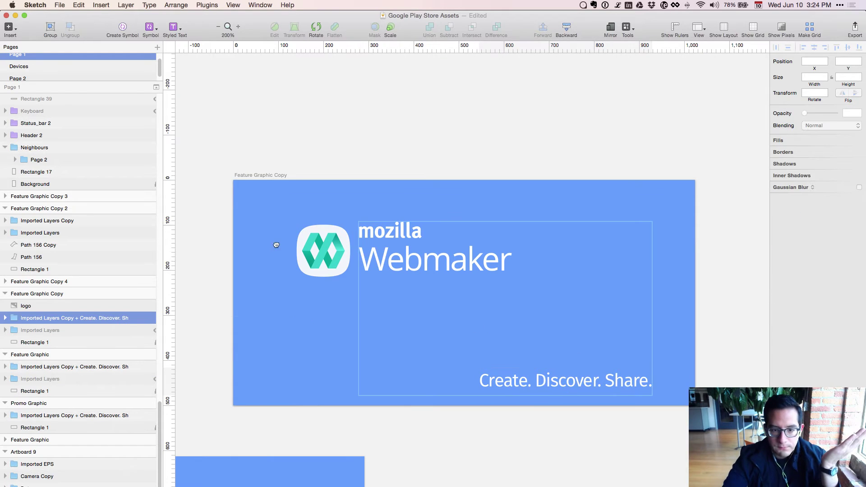
key("super+z")
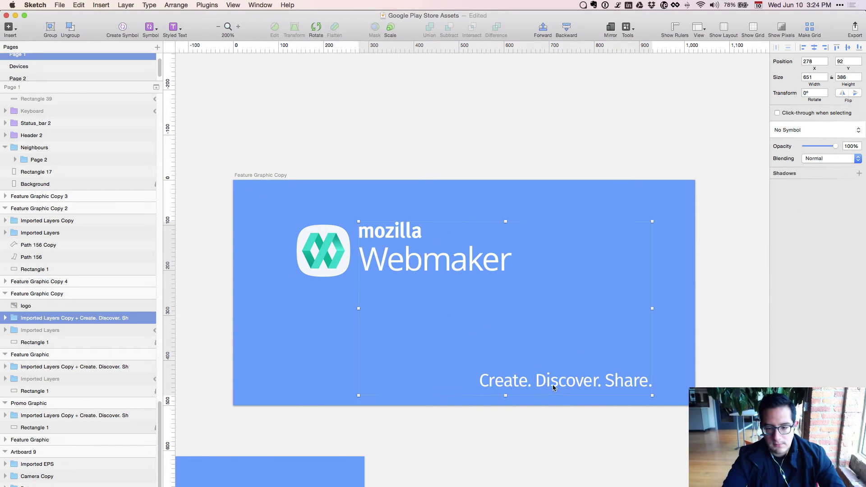
double_click(553, 384)
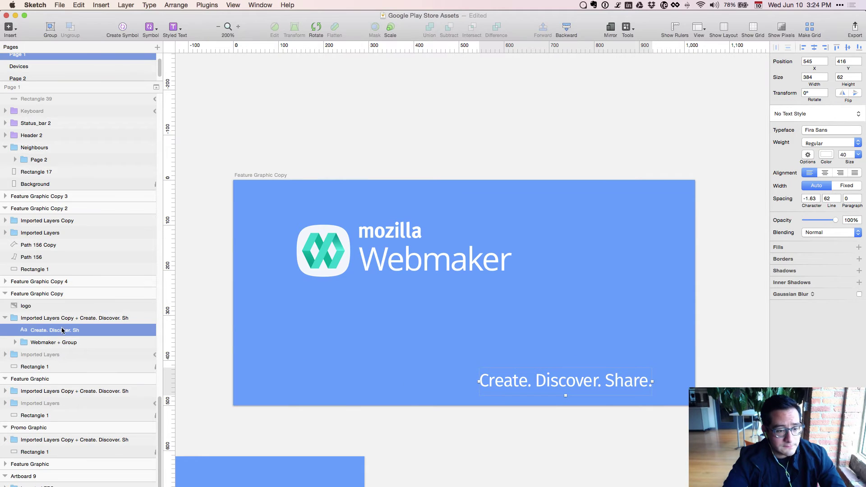
left_click_drag(63, 314, 58, 311)
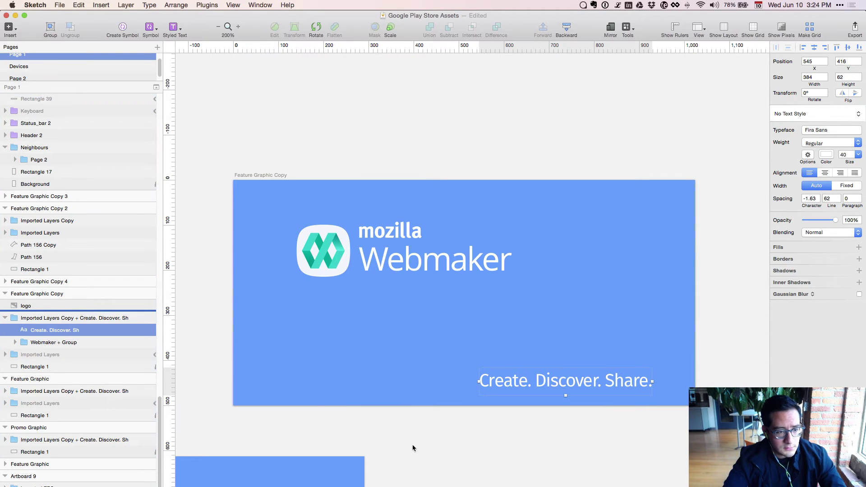
left_click(469, 303)
Group the icon with the wordmark and centre the lockup horizontally and vertically on the artboard.
left_click(434, 269)
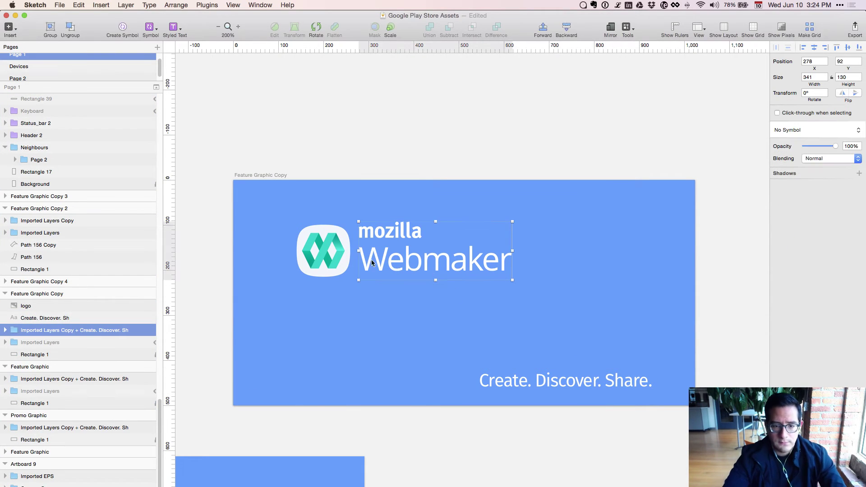
double_click(323, 242)
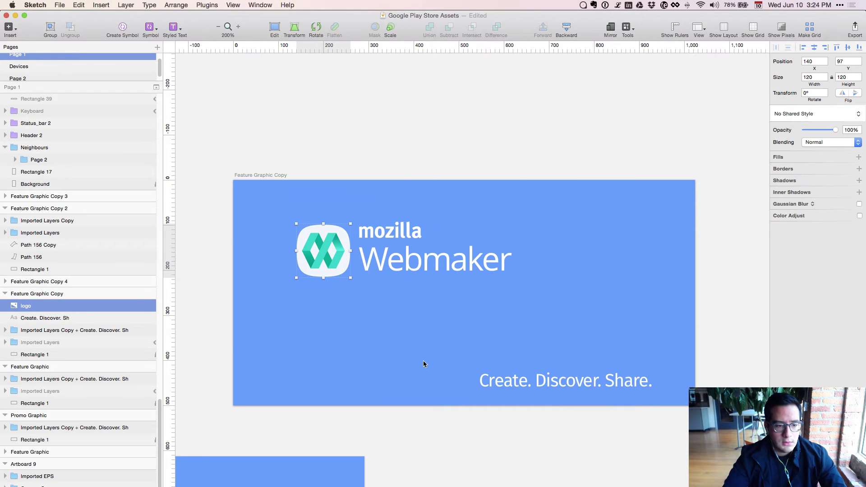
left_click(410, 244, "shift")
key("super+g")
key("shift+Right")
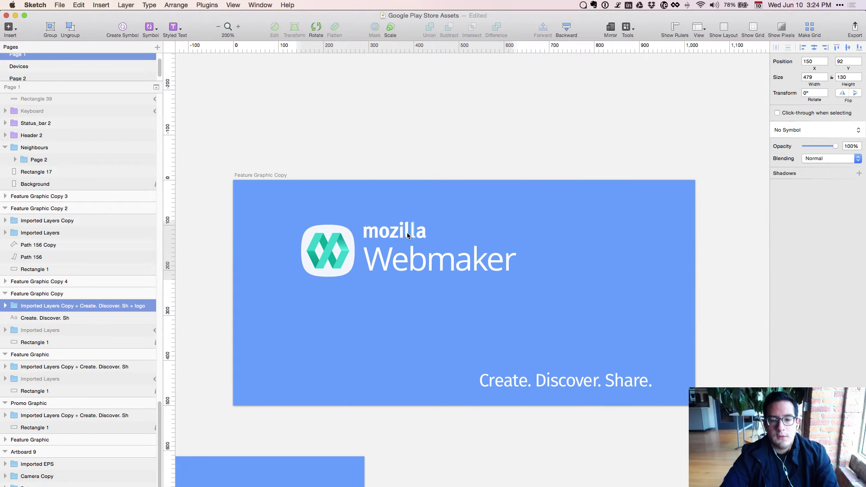
key("ctrl+super+h")
key("ctrl+super+v")
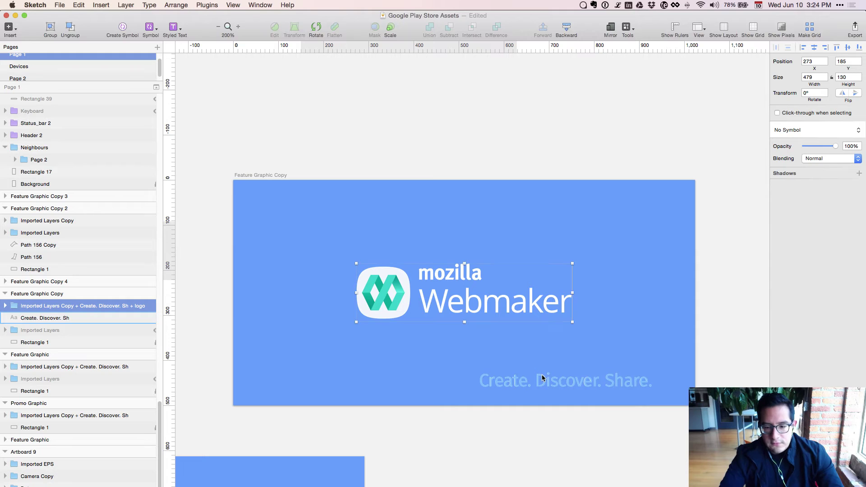
left_click(542, 378)
Move the tagline up and left so it sits near the lockup.
key("shift+Left")
key("shift+Left")
key("shift+Left")
key("shift+Left")
key("shift+Left")
key("shift+Left")
key("shift+Left")
key("shift+Left")
key("shift+Left")
key("shift+Left")
key("shift+Left")
key("shift+Left")
key("shift+Left")
key("shift+Left")
key("shift+Up")
key("shift+Up")
key("shift+Up")
key("shift+Up")
key("shift+Up")
key("shift+Up")
key("shift+Up")
key("shift+Up")
key("shift+Up")
key("shift+Up")
key("shift+Up")
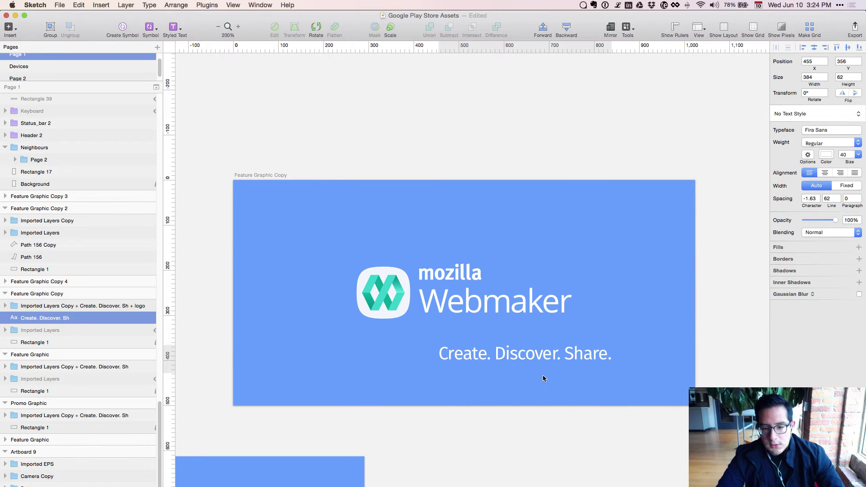
key("shift+Up")
key("shift+Up")
key("shift+Up")
key("shift+Up")
key("shift+Up")
key("shift+Up")
key("shift+Up")
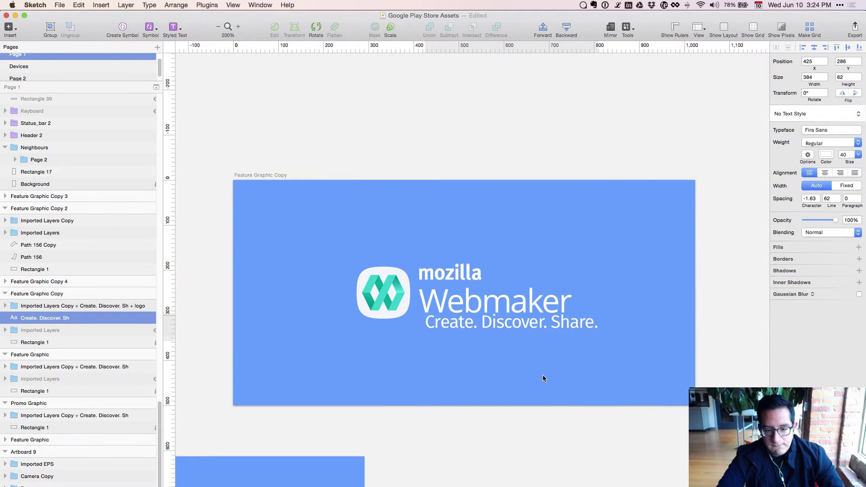
key("shift+Up")
key("Right")
key("Right")
key("Right")
key("Right")
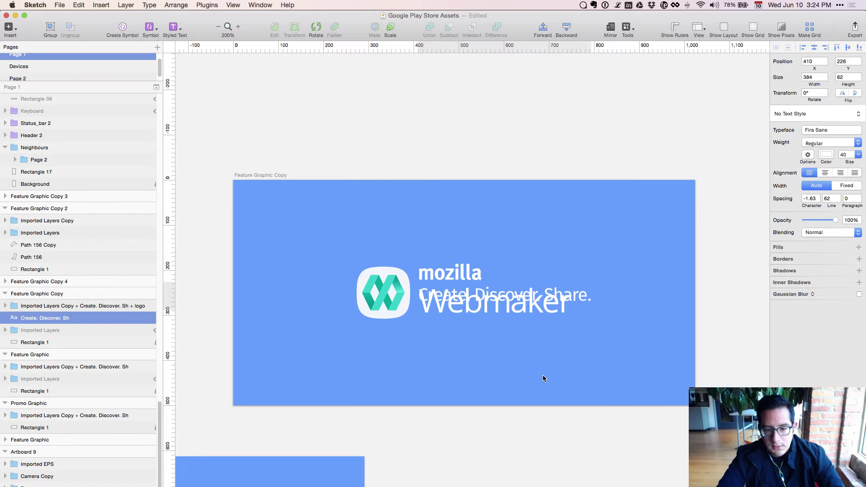
key("shift+Up")
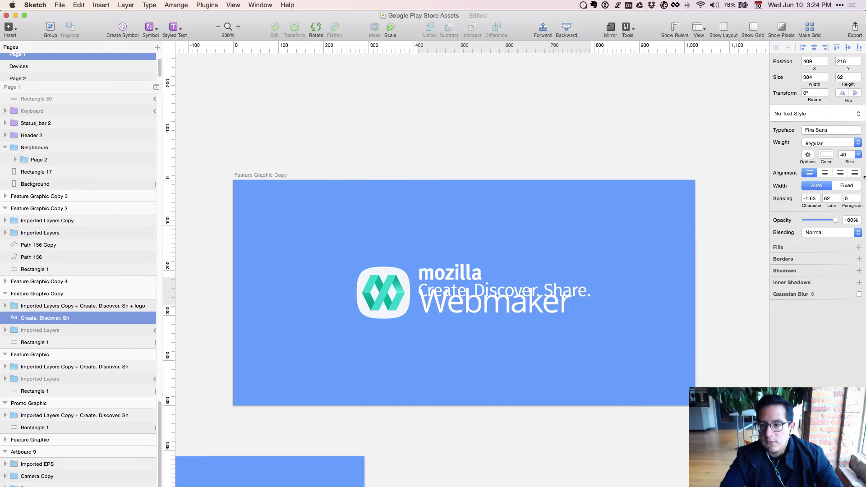
Set the tagline to Open Sans at size 36.
left_click(845, 158)
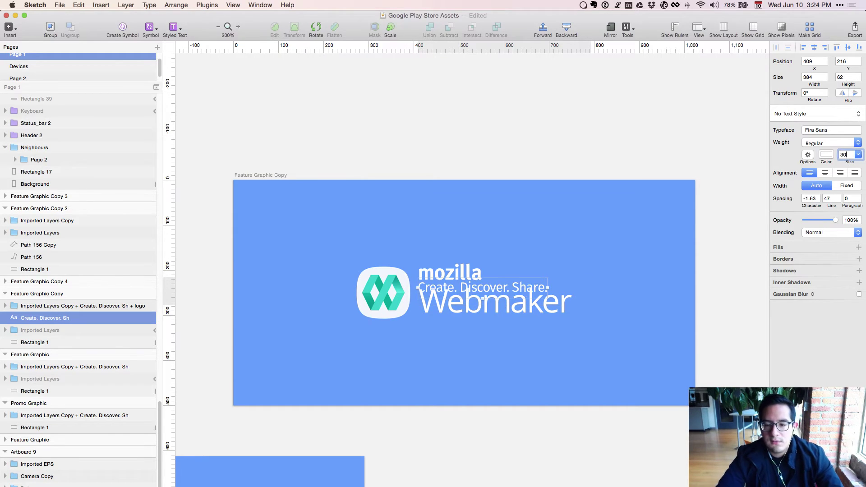
key("Down")
key("Down")
key("Down")
key("Down")
key("Down")
key("Up")
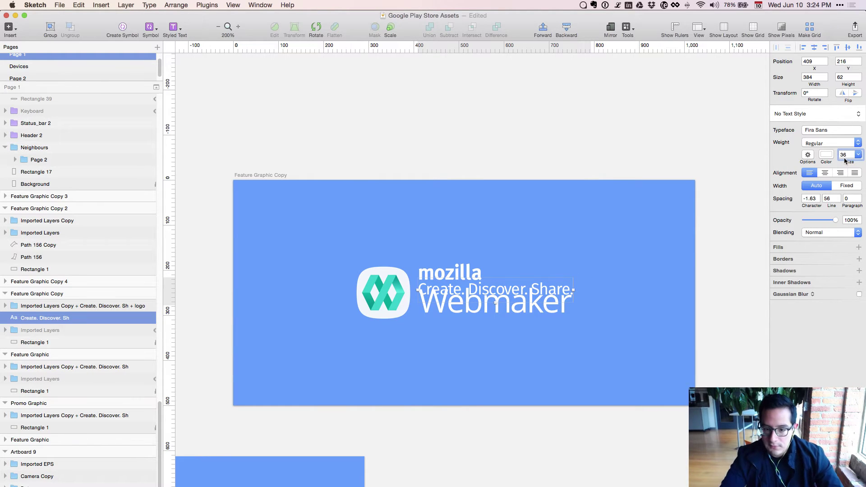
left_click(830, 132)
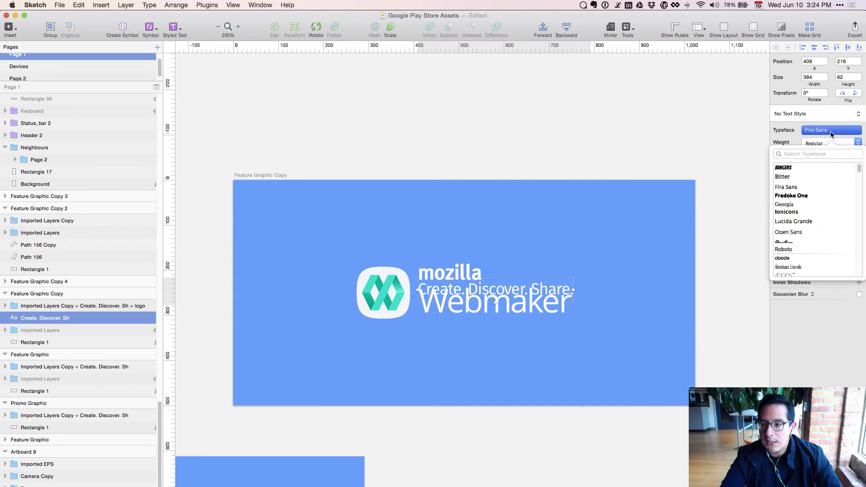
type("open")
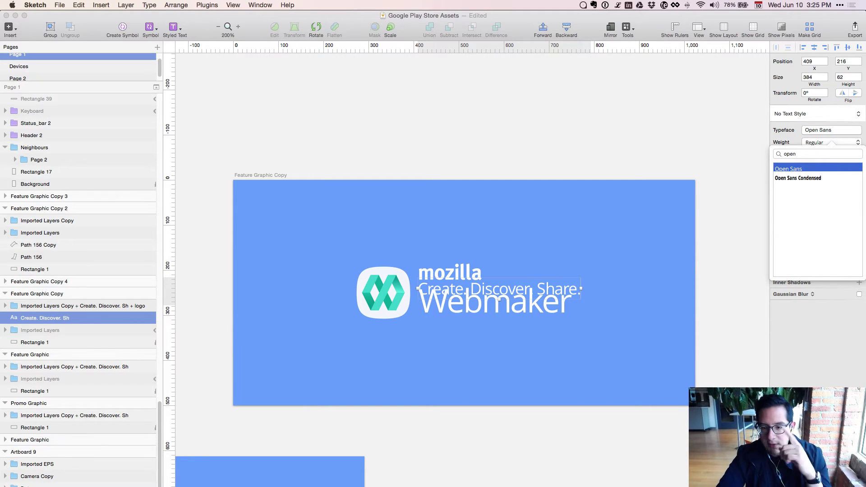
key("Down")
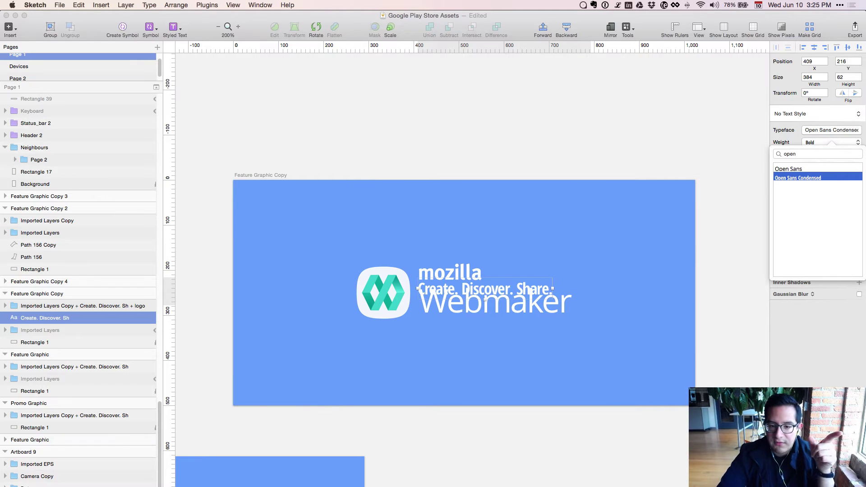
key("Up")
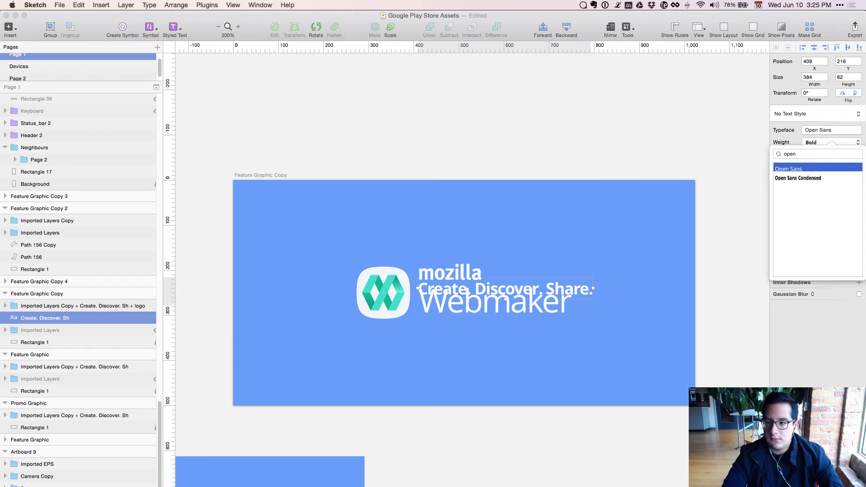
Try Semibold and Light for the tagline, then settle on Regular weight.
left_click(810, 142)
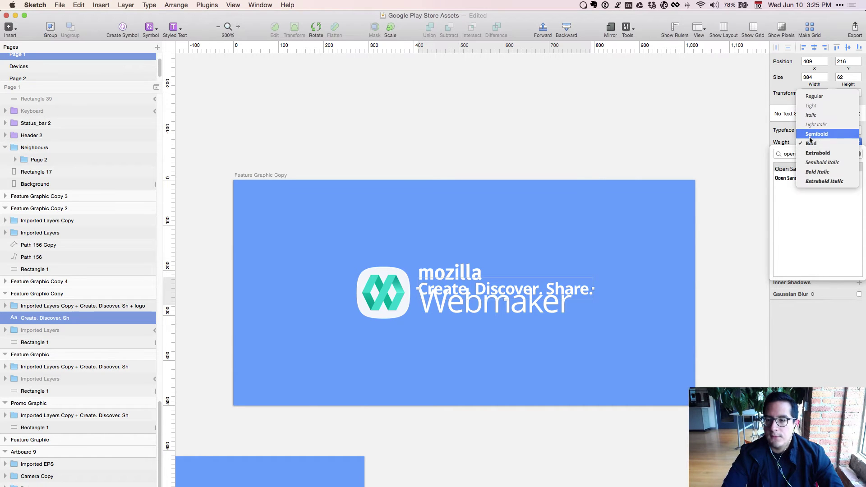
left_click(810, 138)
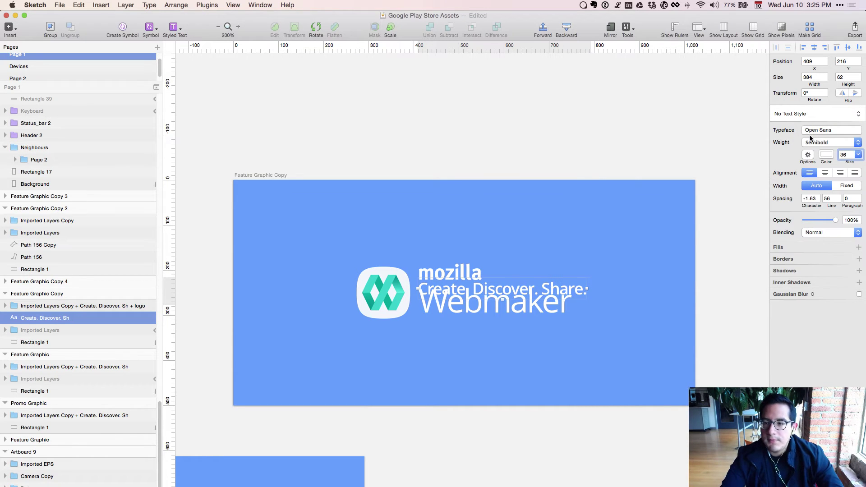
left_click(810, 139)
left_click(817, 105)
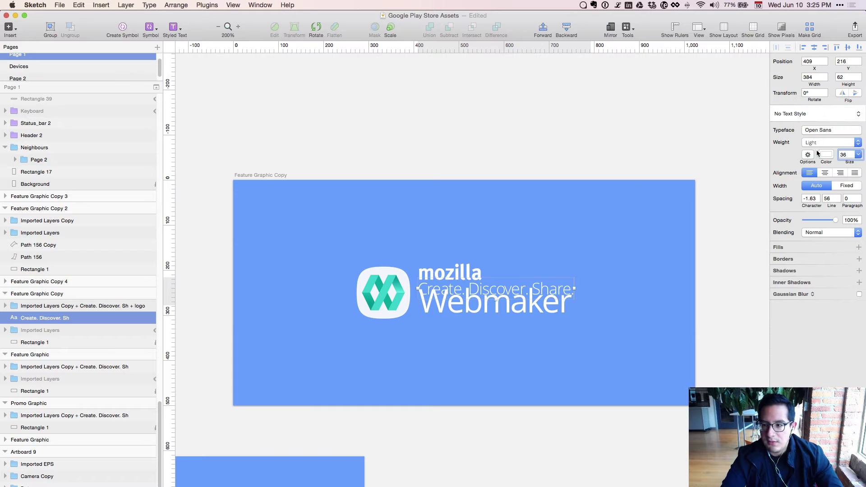
left_click(817, 139)
left_click(811, 131)
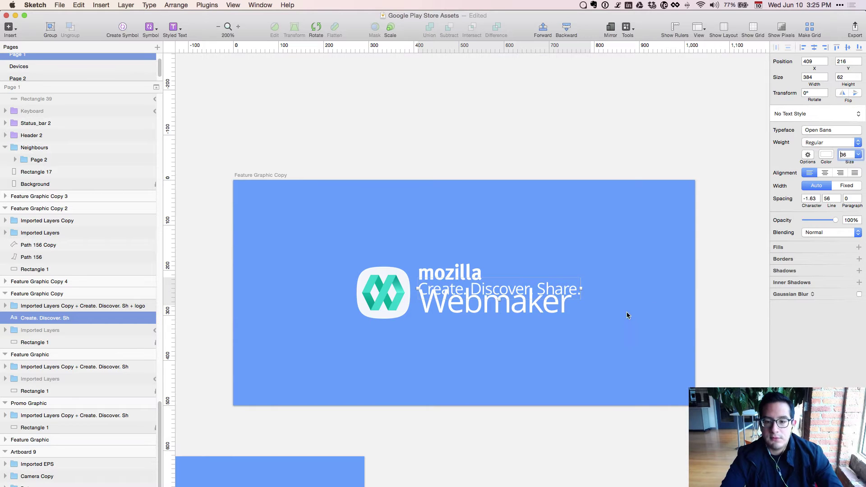
left_click(130, 338)
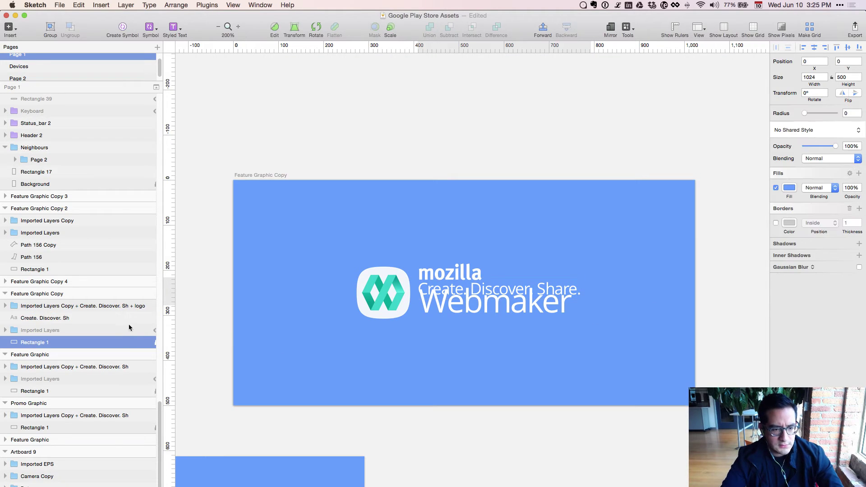
Nudge the tagline down beneath Webmaker and slightly to the right.
left_click(129, 320)
key("shift+Down")
key("shift+Down")
key("shift+Down")
key("shift+Down")
key("shift+Down")
key("shift+Down")
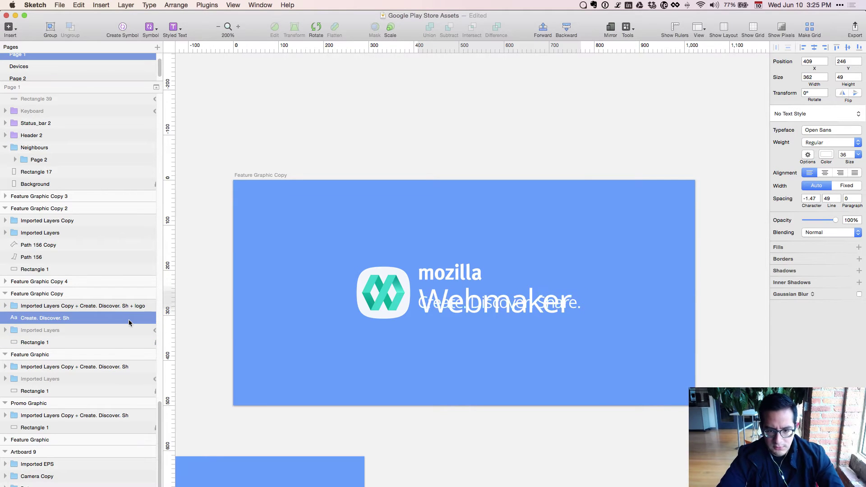
key("Down")
key("Down")
key("Down")
key("Down")
key("Down")
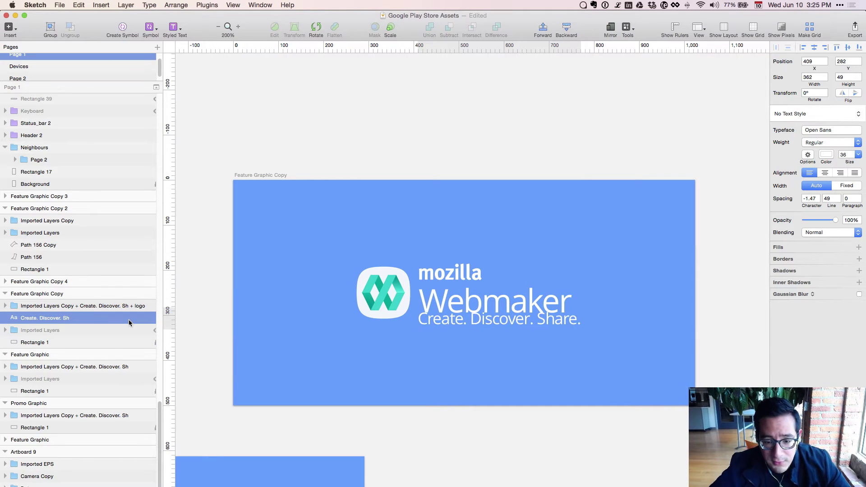
key("Down")
key("shift+Down")
key("shift+Down")
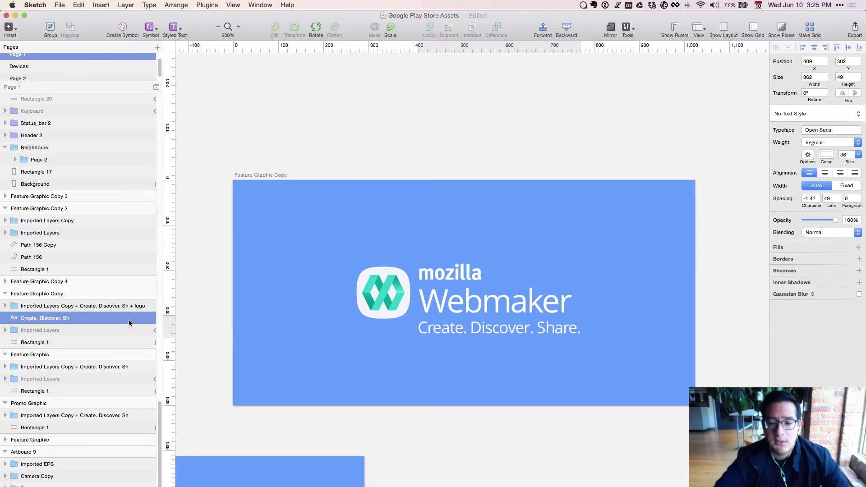
key("shift+Up")
key("Down")
key("Down")
key("Down")
key("Down")
key("Down")
key("Down")
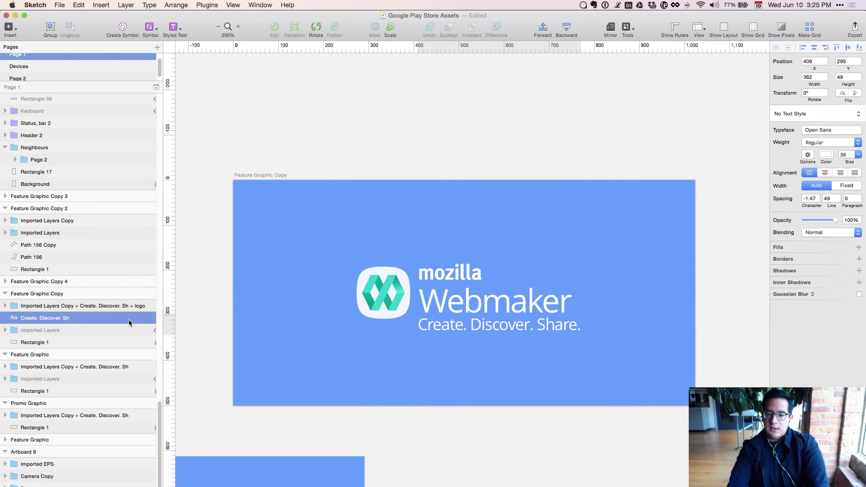
key("Right")
key("Right")
key("Right")
key("Right")
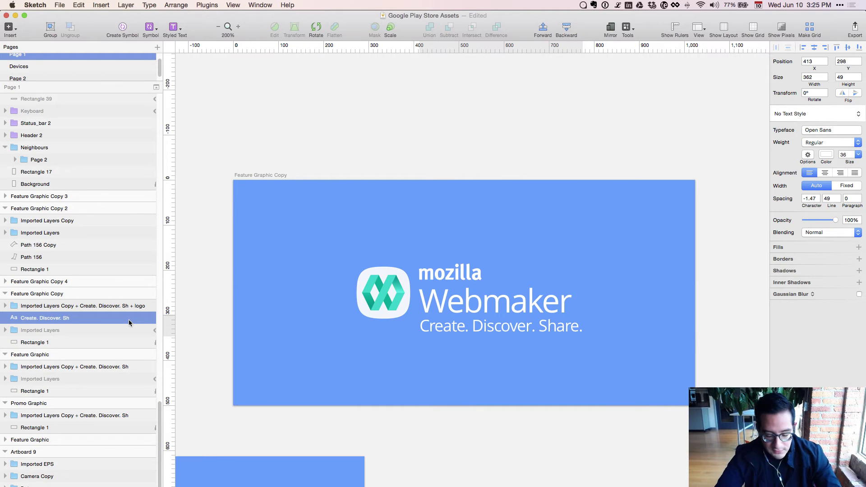
key("Right")
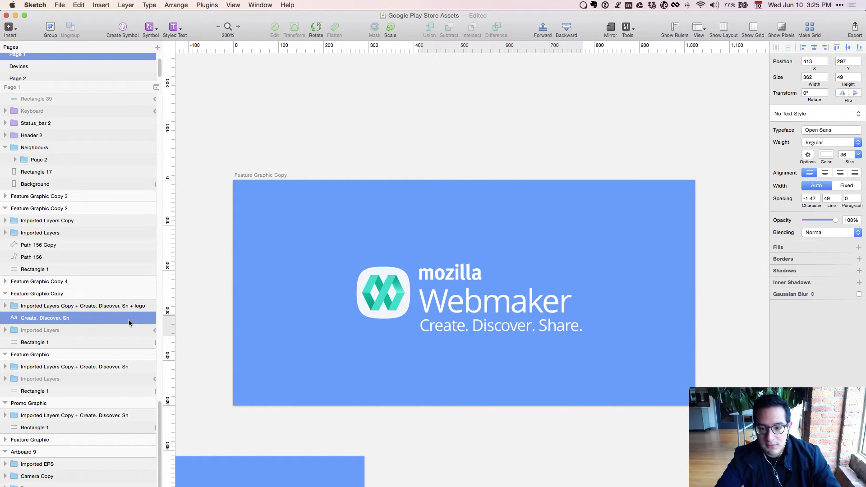
key("Down")
key("Down")
key("Down")
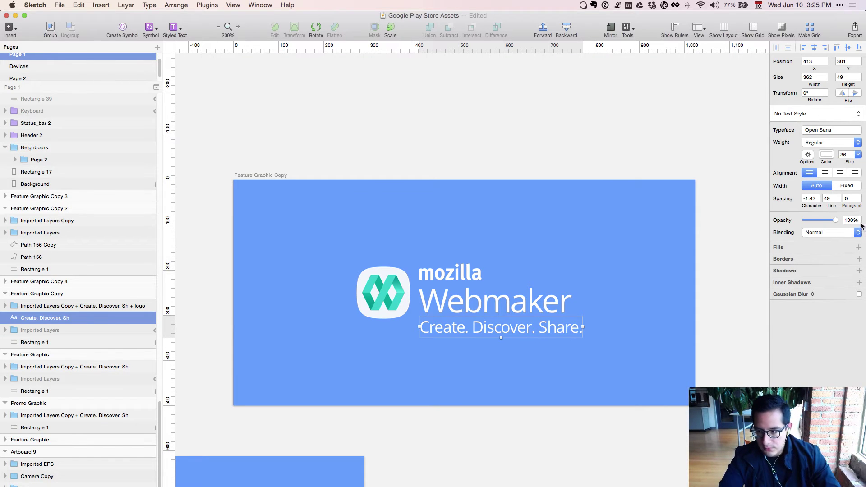
Shrink the tagline to size 33 and tighten its character spacing to -1.7.
left_click(844, 154)
key("Down")
key("Down")
key("Down")
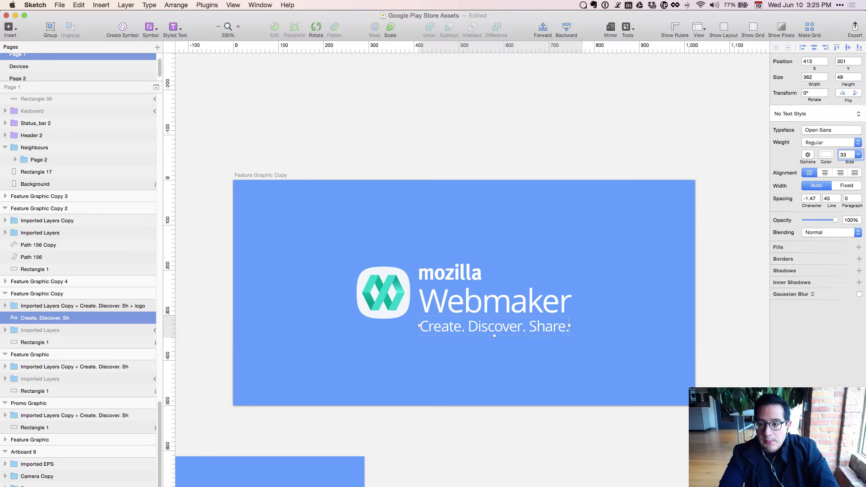
left_click(811, 197)
type("0")
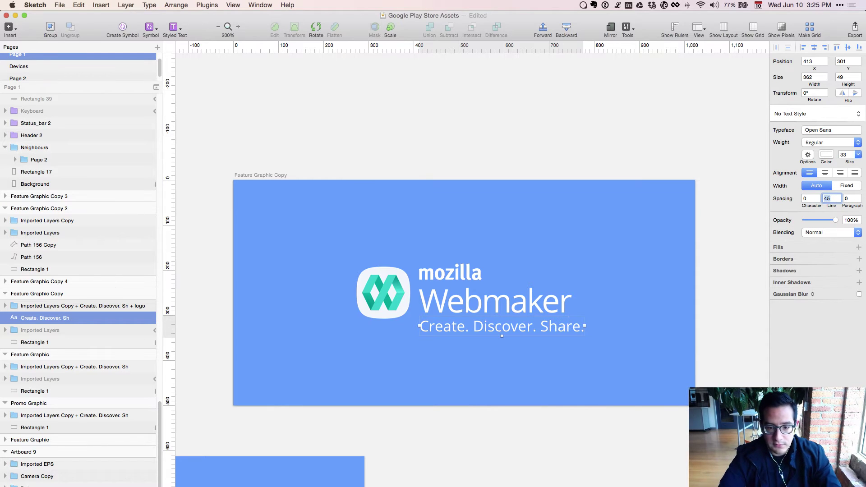
key("alt+Down")
key("alt+Down")
key("alt+Down")
key("alt+Down")
key("alt+Down")
key("alt+Down")
key("alt+Down")
key("alt+Down")
key("alt+Down")
key("alt+Down")
key("alt+Down")
key("alt+Down")
key("alt+Down")
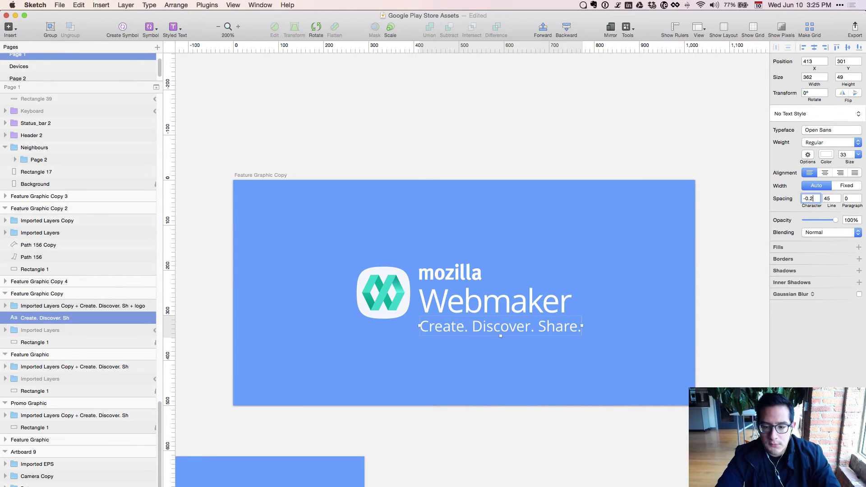
key("alt+Down")
key("alt+Down")
key("alt+Down")
key("alt+Down")
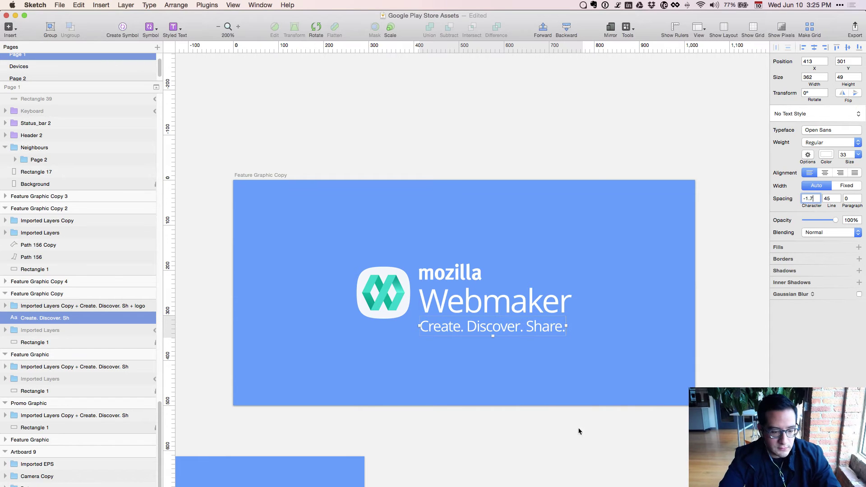
key("super+Tab")
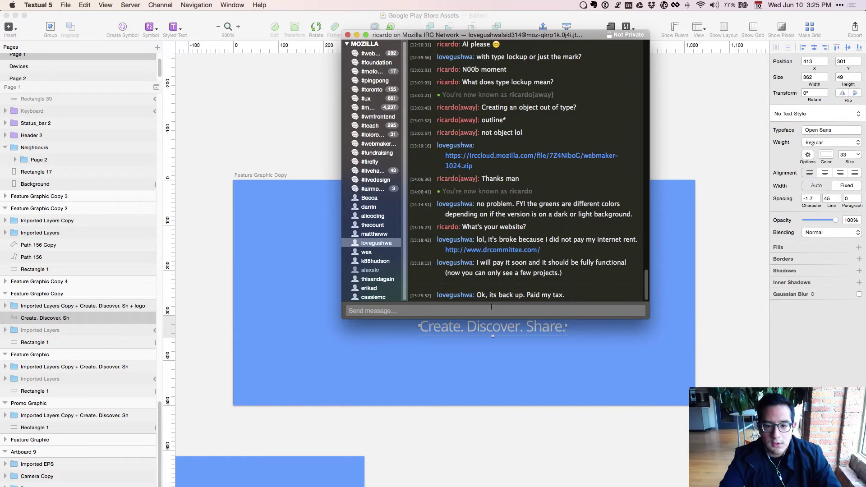
Post 'Yay!' in the IRC chat and copy the website link shared there.
type("Y")
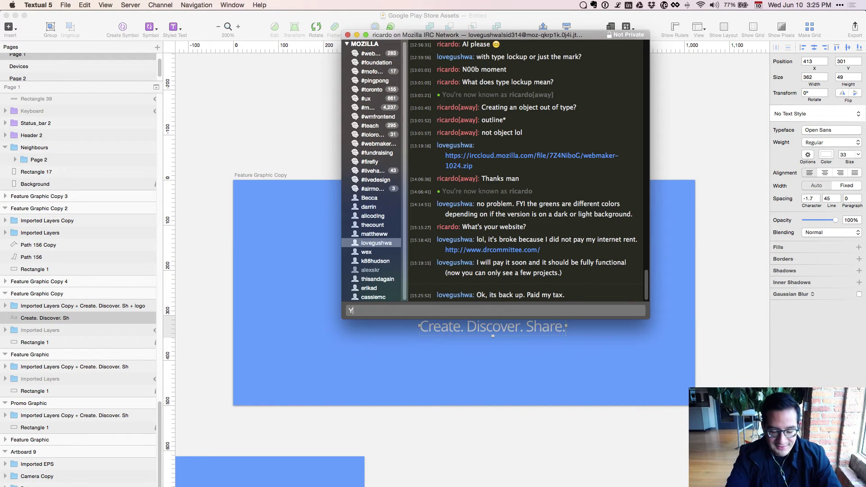
type("ay!")
key("Return")
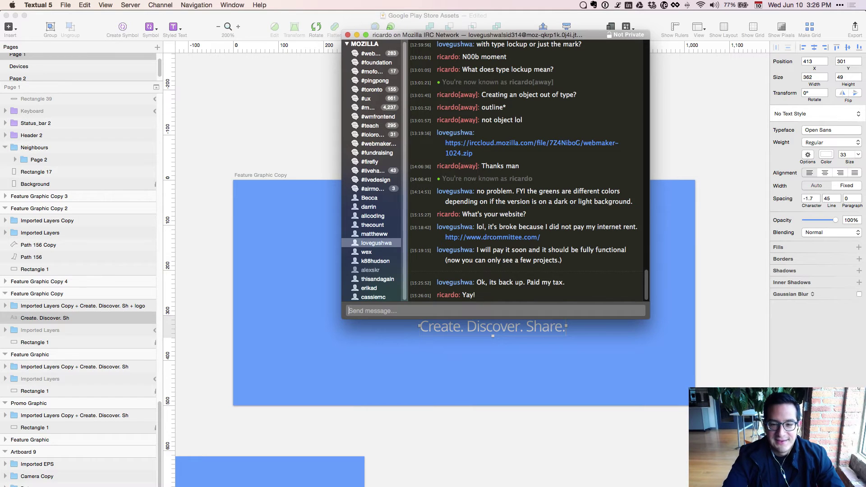
left_click_drag(554, 238, 444, 239)
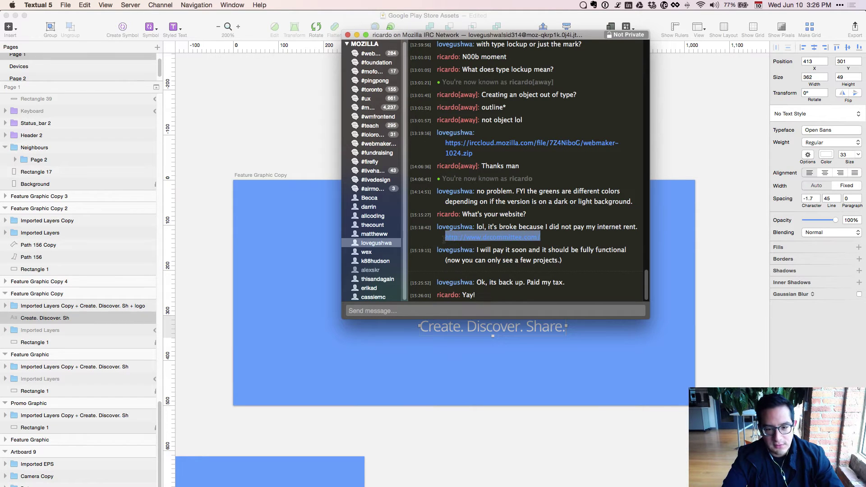
key("super+c")
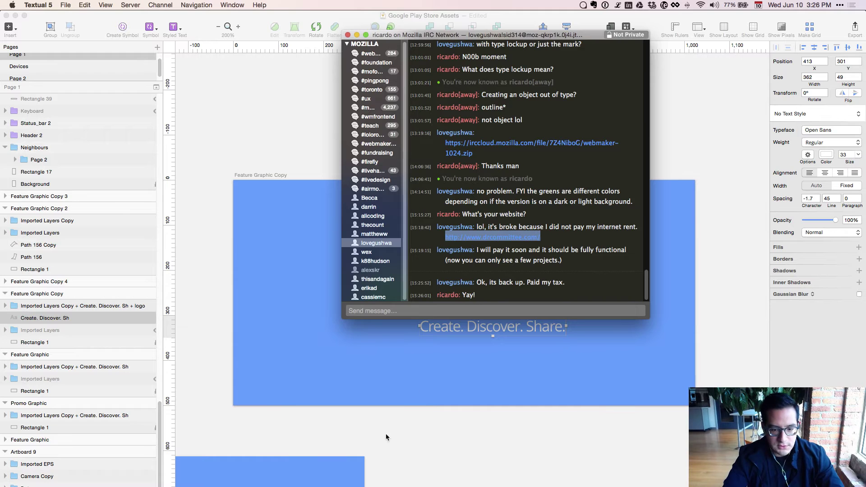
Open the Evernote agenda note at the end of the thank-you bullet.
left_click(396, 451)
key("super+Tab")
left_click(406, 297)
left_click(401, 280)
Append 'for the awesome logo!' and a hyperlinked drcommittee.com address to the thank-you bullet.
type("for the")
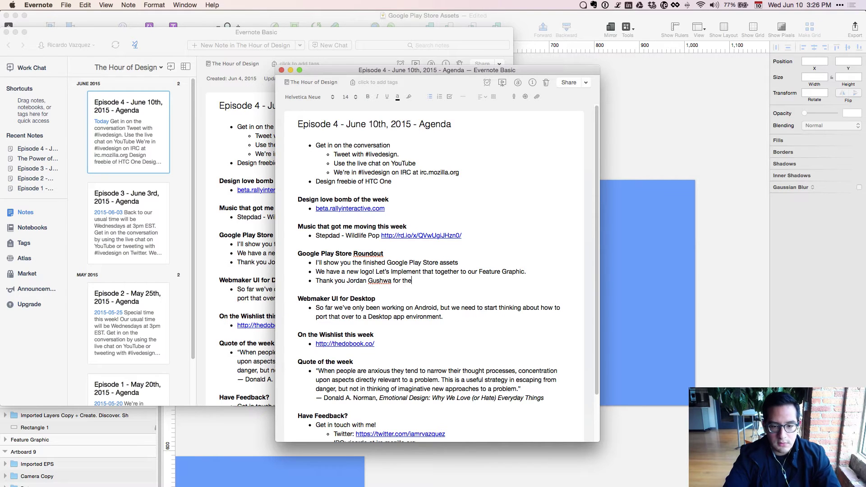
type(" awesome logo")
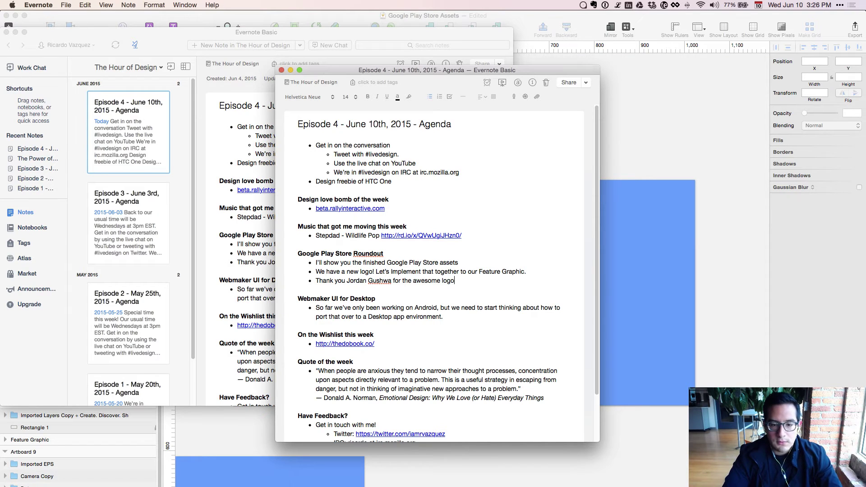
type("!")
key("super+v")
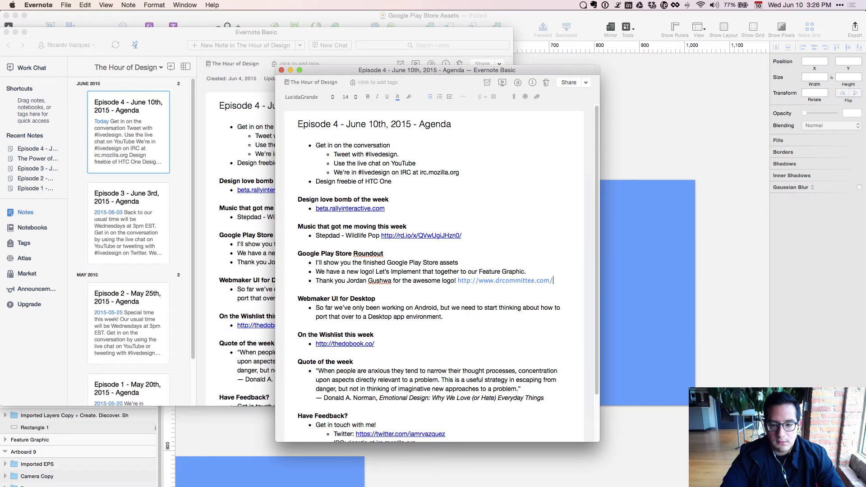
key("BackSpace")
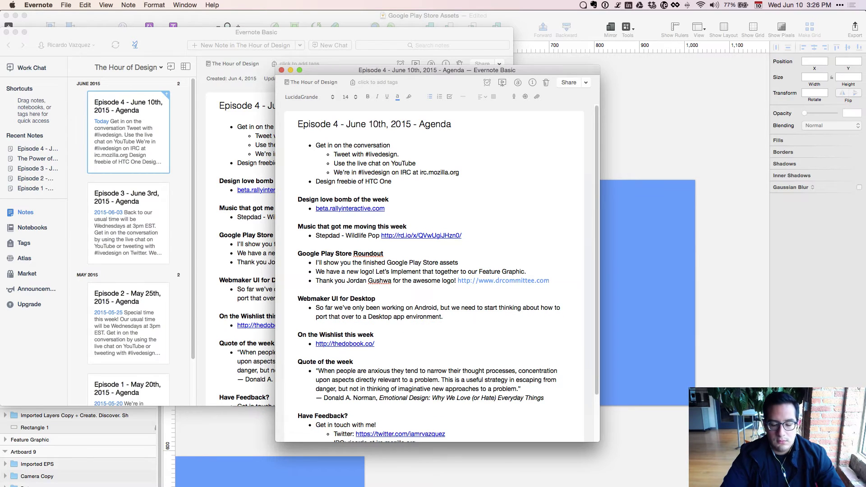
key("shift+Left")
key("shift+Left")
key("shift+Left")
key("shift+Left")
key("shift+Left")
key("shift+Left")
key("shift+Left")
key("shift+Left")
key("shift+Left")
key("shift+Left")
key("shift+Left")
key("shift+Left")
key("shift+Left")
key("shift+Left")
key("shift+Left")
key("shift+Left")
key("shift+Left")
key("shift+Left")
key("shift+Left")
key("shift+Left")
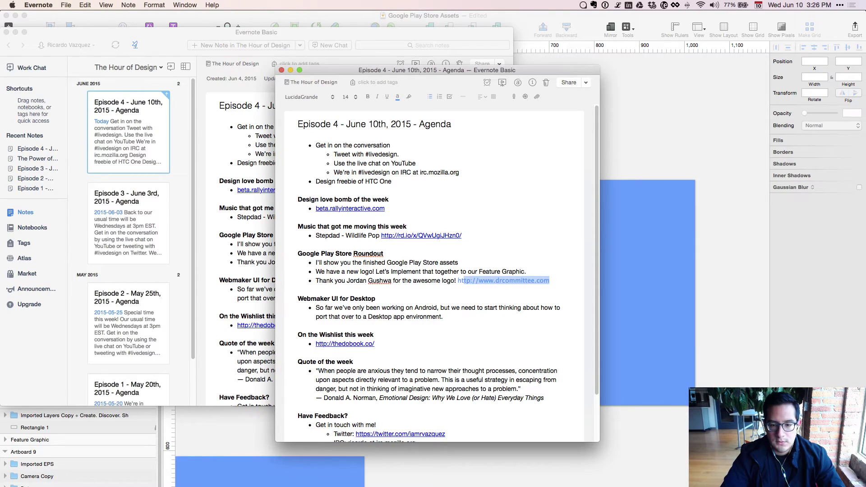
key("super+k")
key("Return")
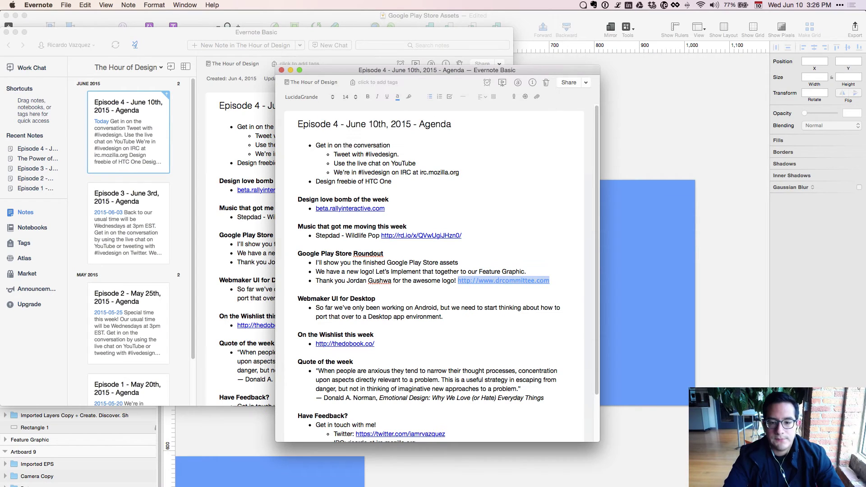
left_click(428, 367)
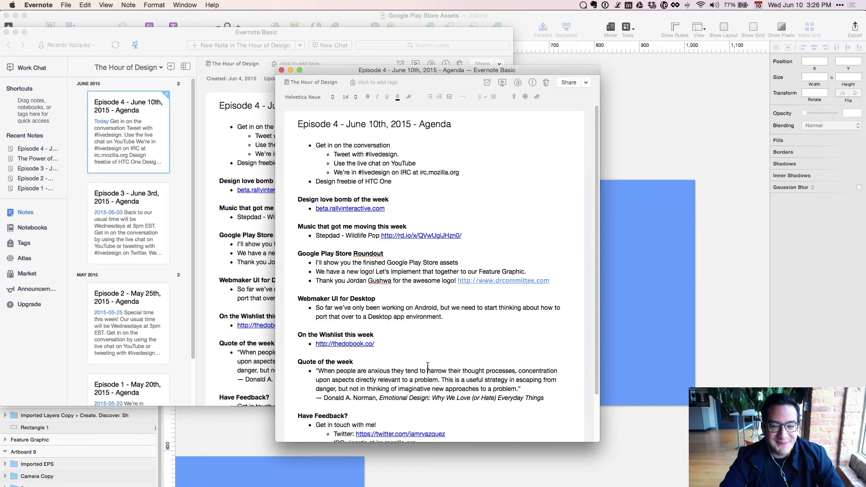
key("super+w")
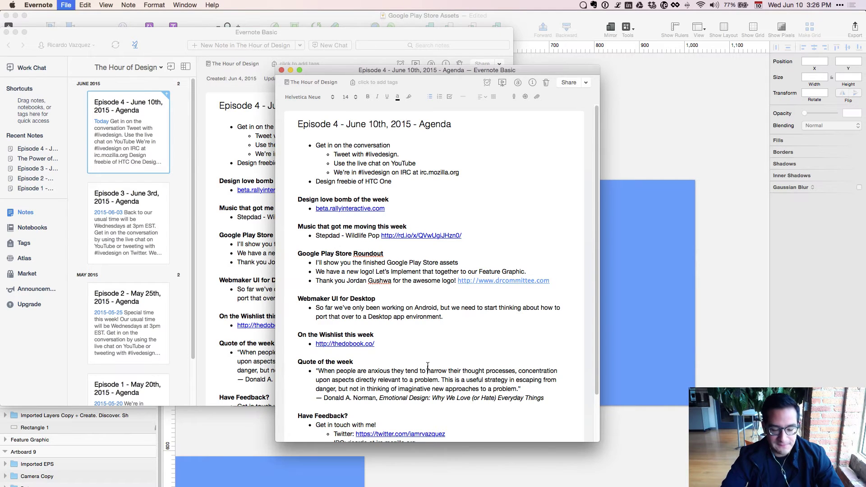
Back in Sketch, move the mozilla word down closer to Webmaker.
key("super+Tab")
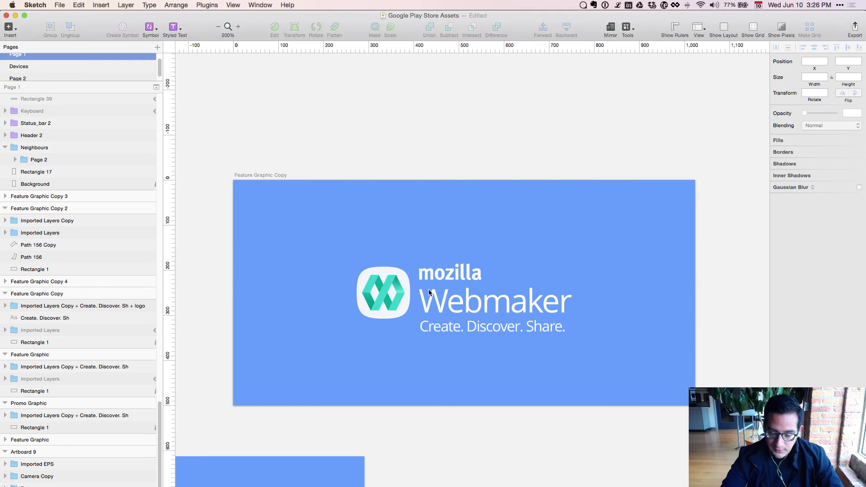
left_click(436, 326)
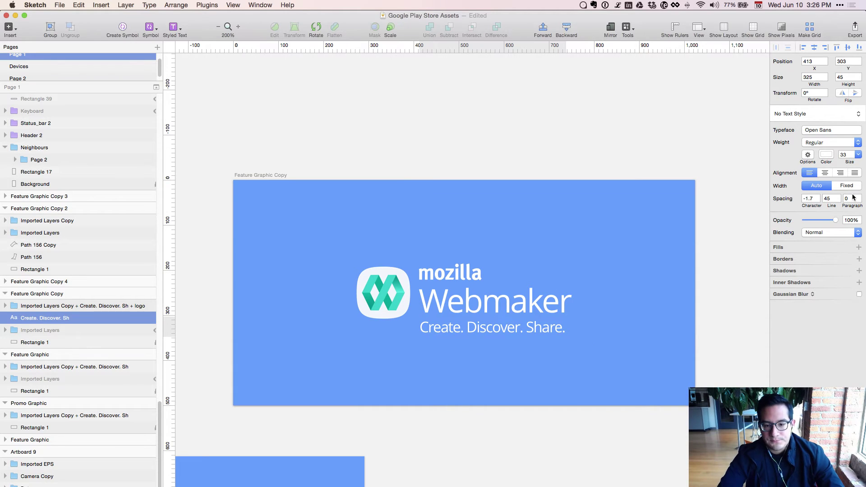
left_click(451, 278)
double_click(452, 277)
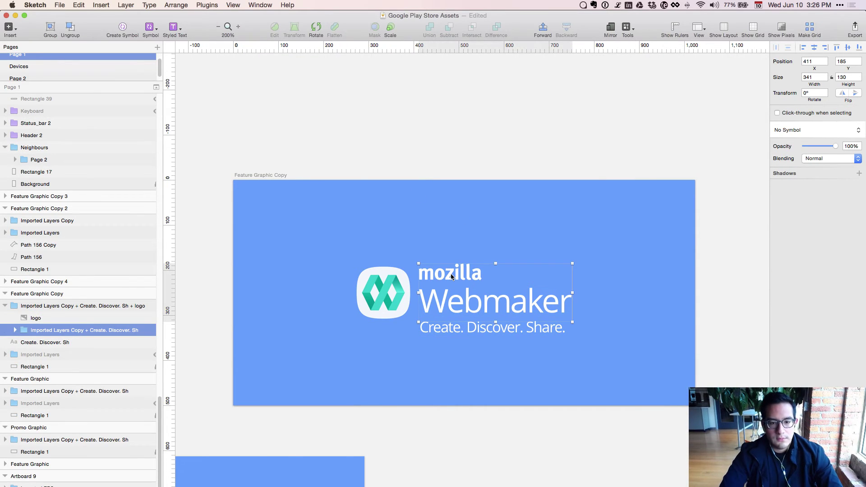
double_click(452, 278)
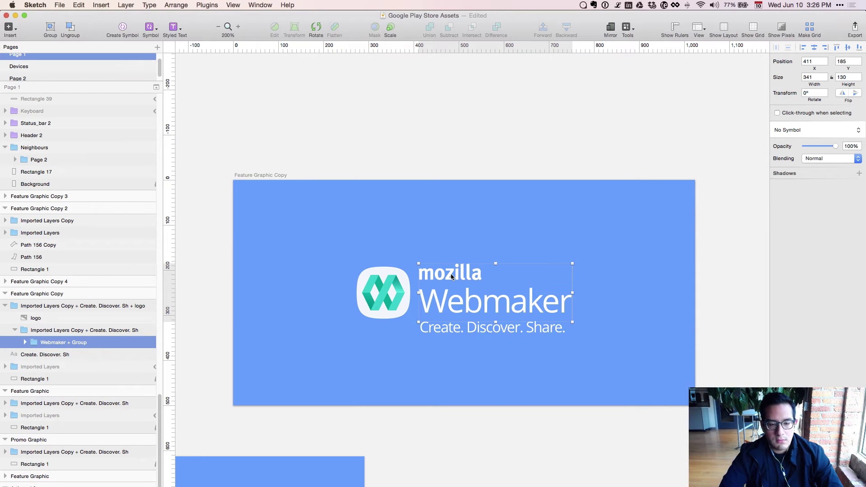
double_click(451, 277)
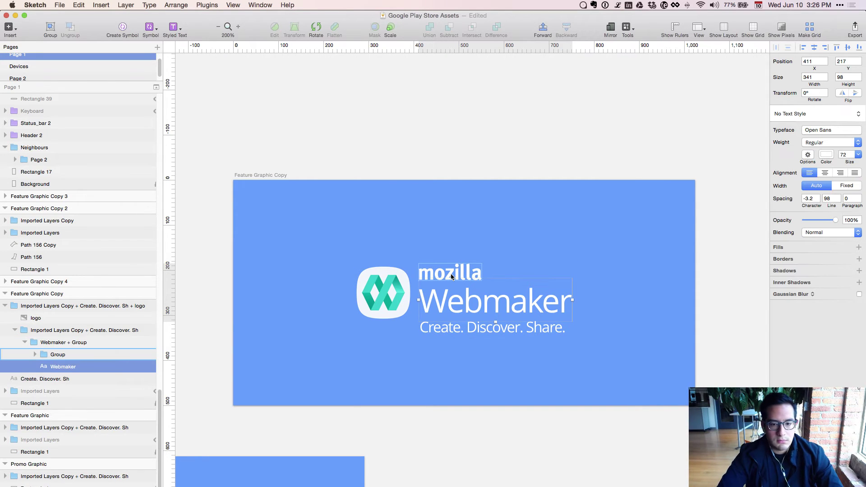
left_click(452, 278)
key("Down")
key("Down")
key("Down")
key("Down")
key("Down")
key("Down")
key("Down")
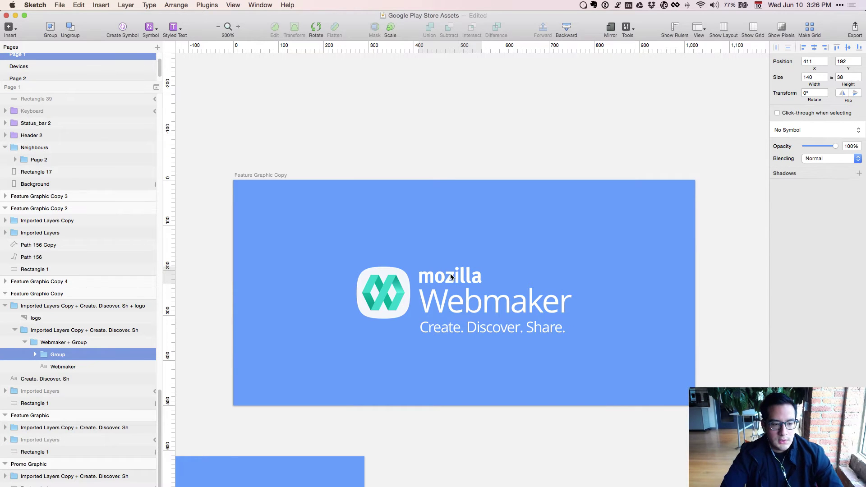
Nudge the tagline up and 1 px right, test 50% and 30% opacity, then restore full opacity.
left_click(435, 306)
left_click(423, 329)
key("Up")
key("Up")
key("Up")
key("Right")
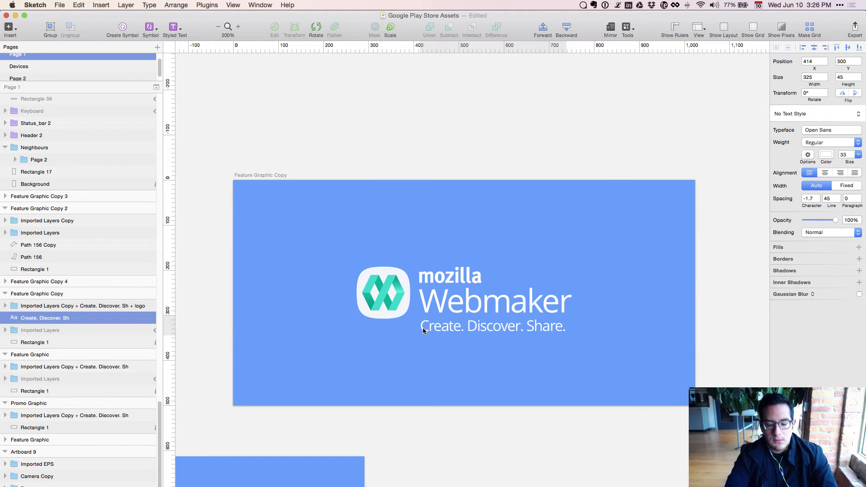
key("5")
key("3")
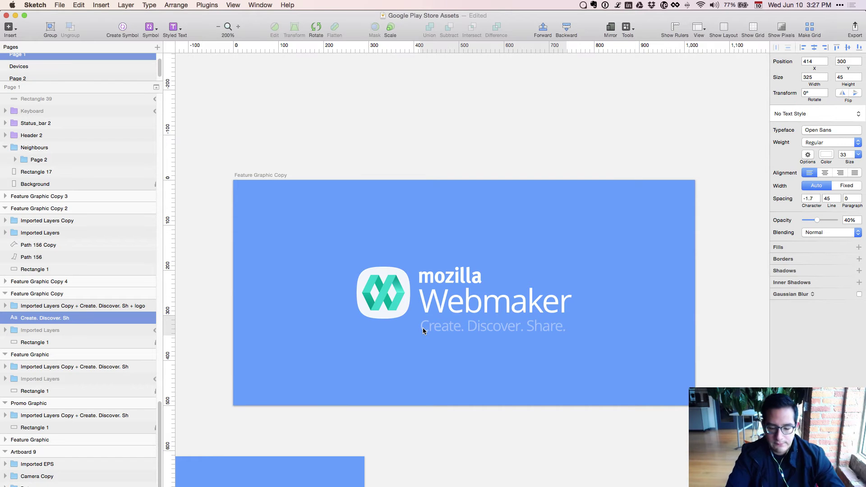
key("0")
Check the centred lockup by selecting the logo group and artboard, then select the background rectangle.
left_click(522, 360)
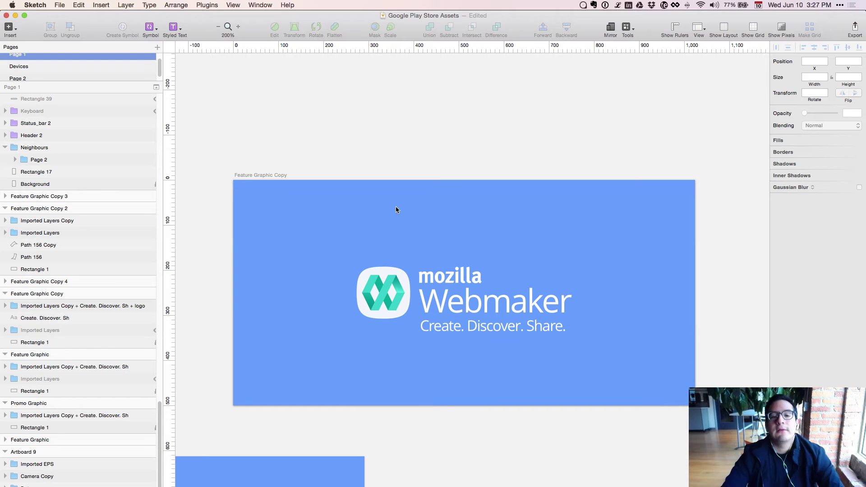
left_click(402, 296)
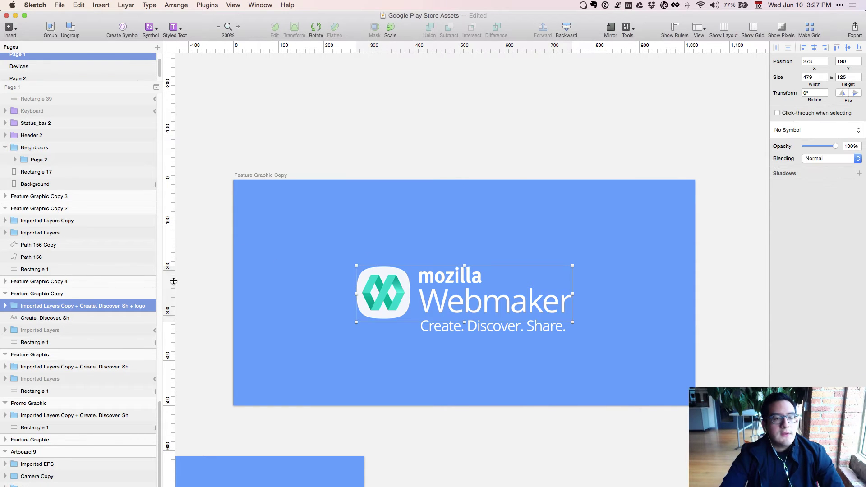
left_click(62, 293)
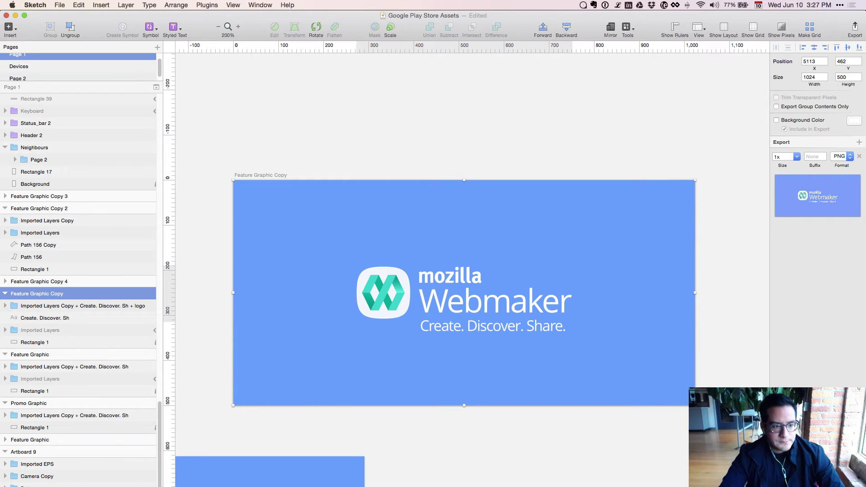
left_click(25, 301)
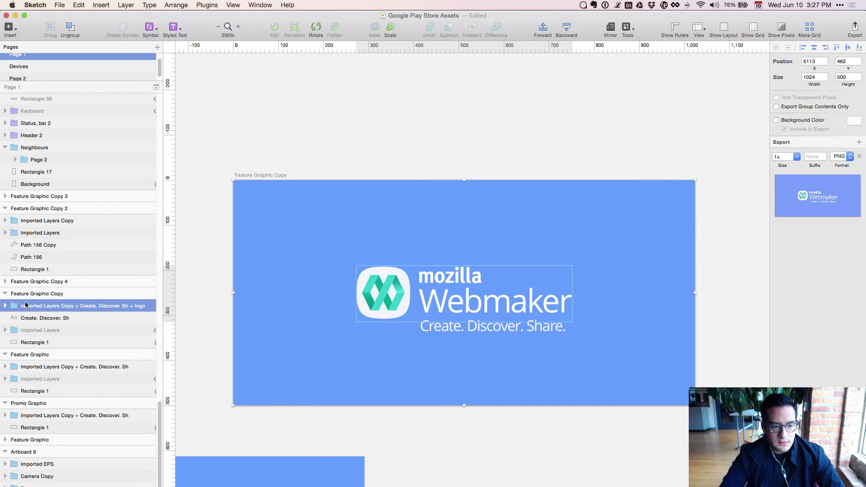
left_click(266, 310)
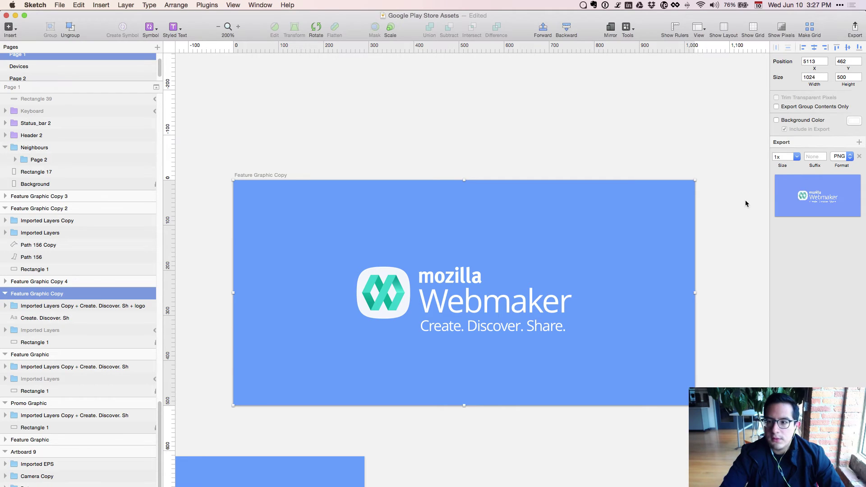
left_click(673, 235)
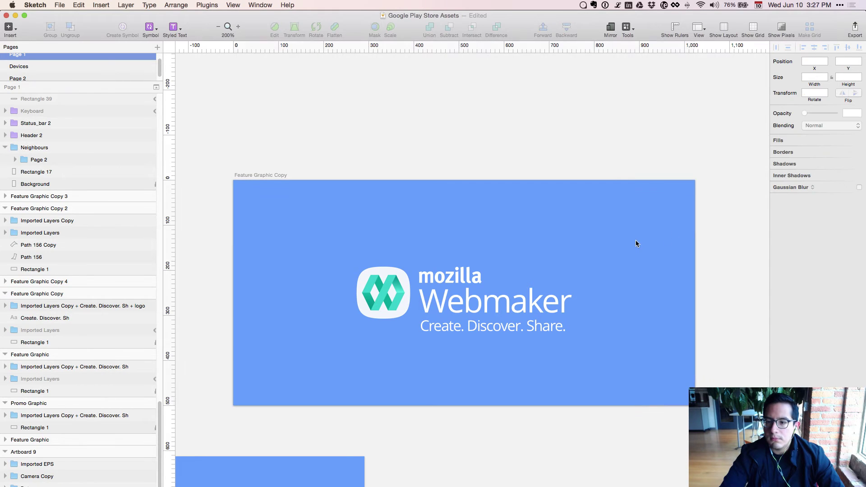
left_click(89, 342)
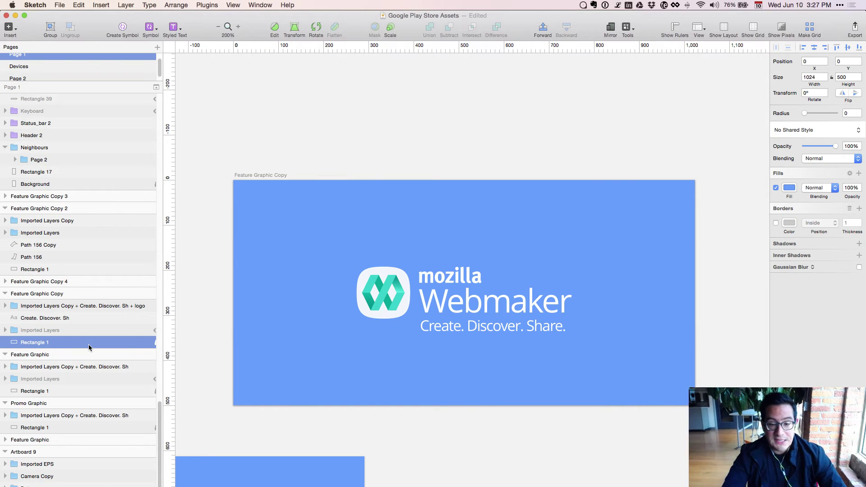
Copy the Sapphire colour 315D8A from the Webmaker App 2.0 palette with ColorSnapper.
key("super+grave")
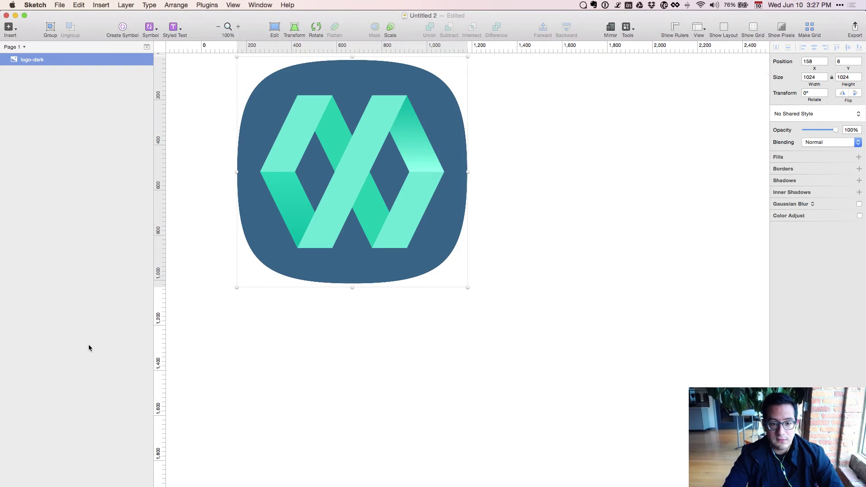
key("super+grave")
key("super+grave")
left_click(417, 241)
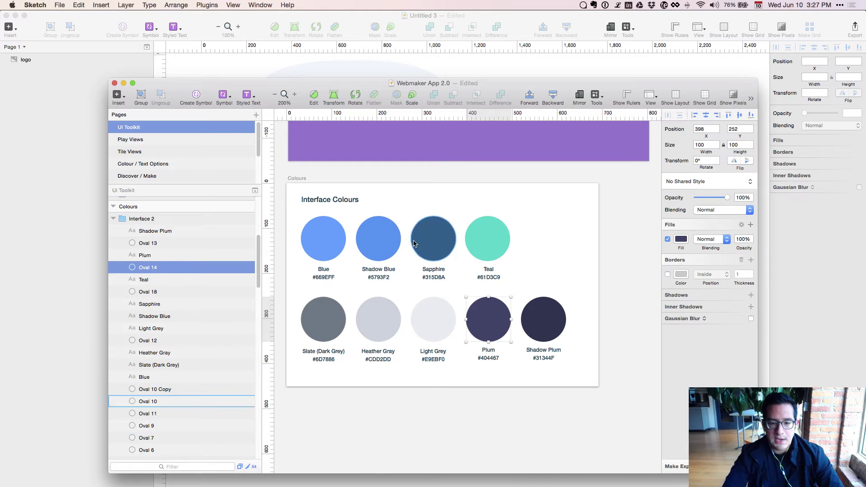
left_click(680, 239)
left_click(675, 356)
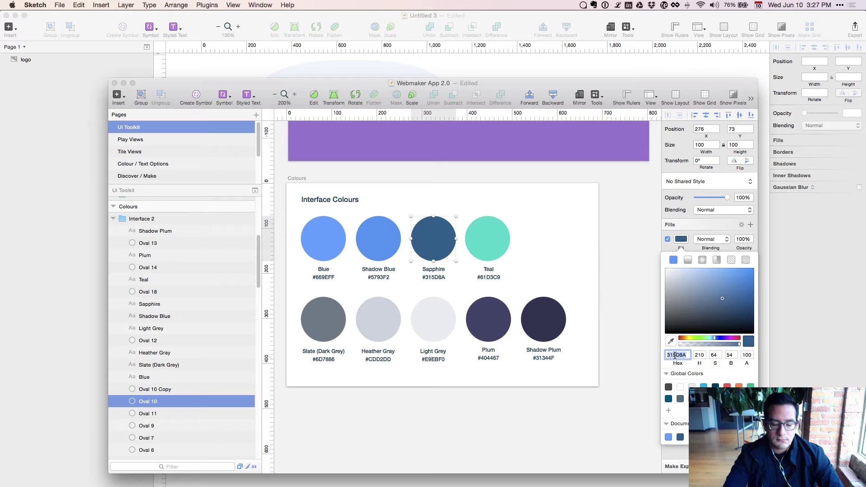
key("super+shift+c")
left_click(431, 230)
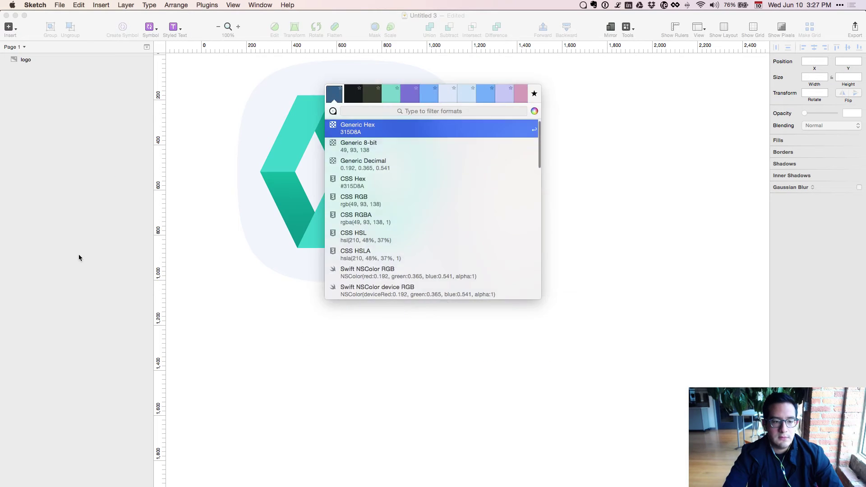
key("Return")
Select the Feature Graphic Copy background and inspect its current 669EFF fill hex.
key("super+grave")
key("super+grave")
key("super+grave")
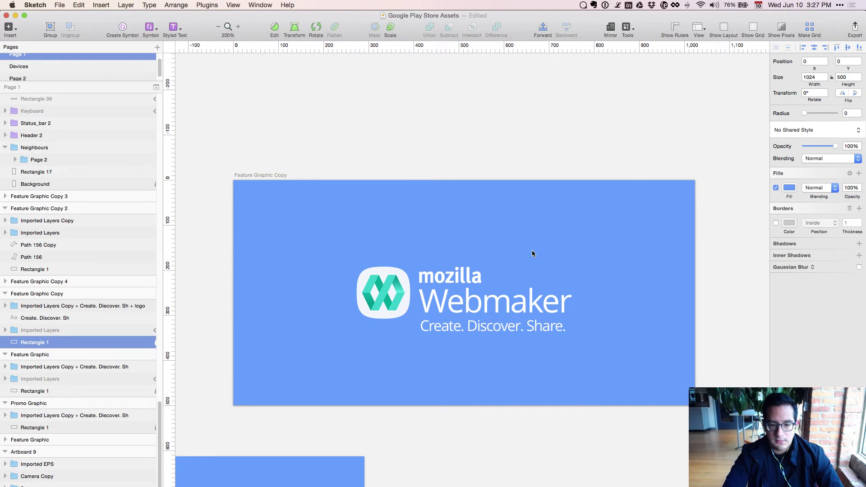
left_click(467, 226)
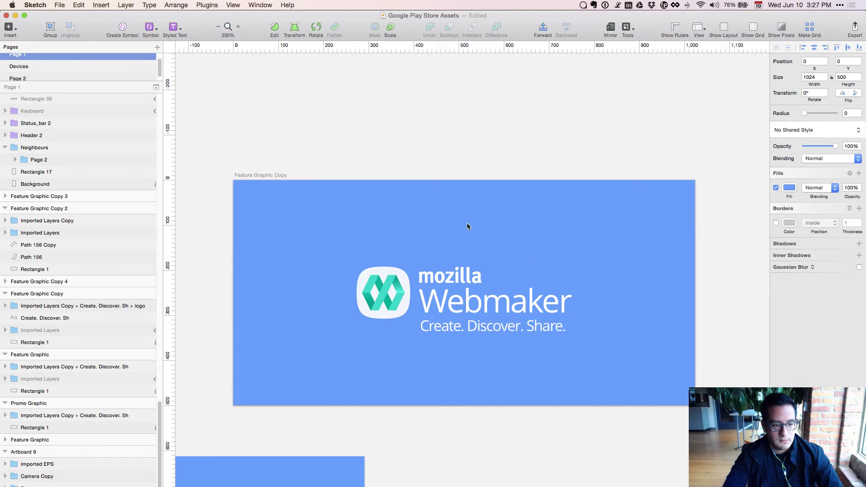
left_click(108, 343)
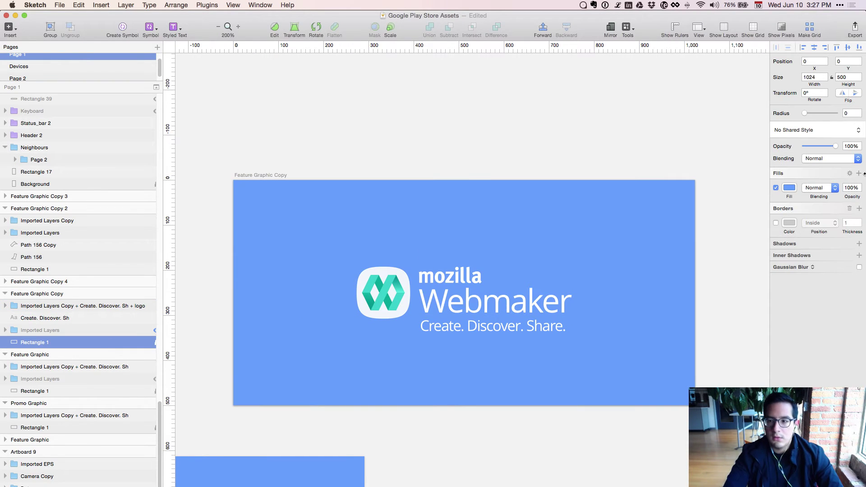
left_click(787, 188)
left_click(780, 304)
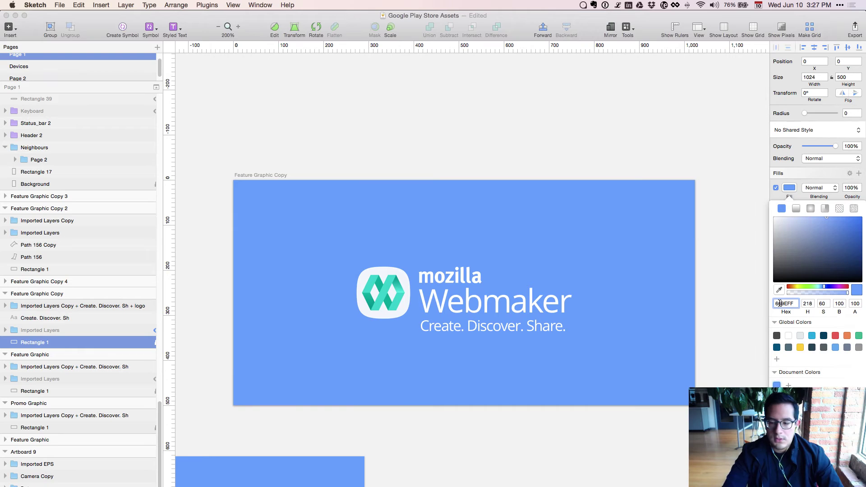
key("super+a")
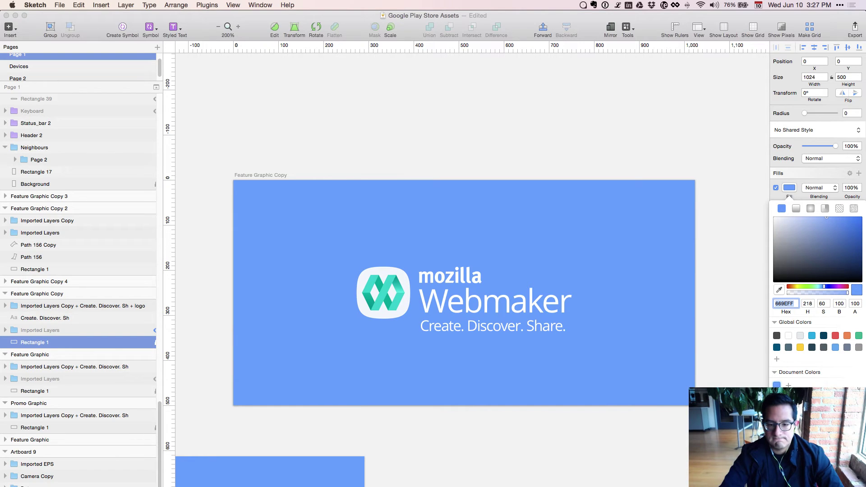
key("super+c")
key("Escape")
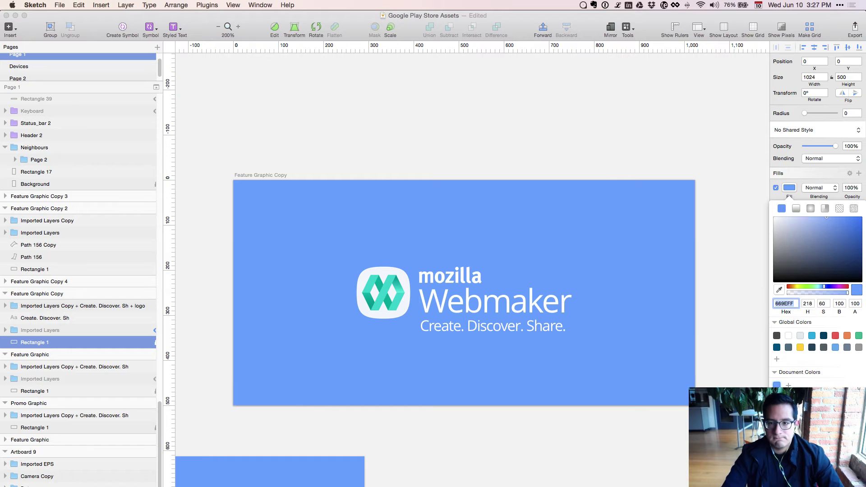
Fill the background rectangle with dark blue 315D8A.
left_click(581, 6)
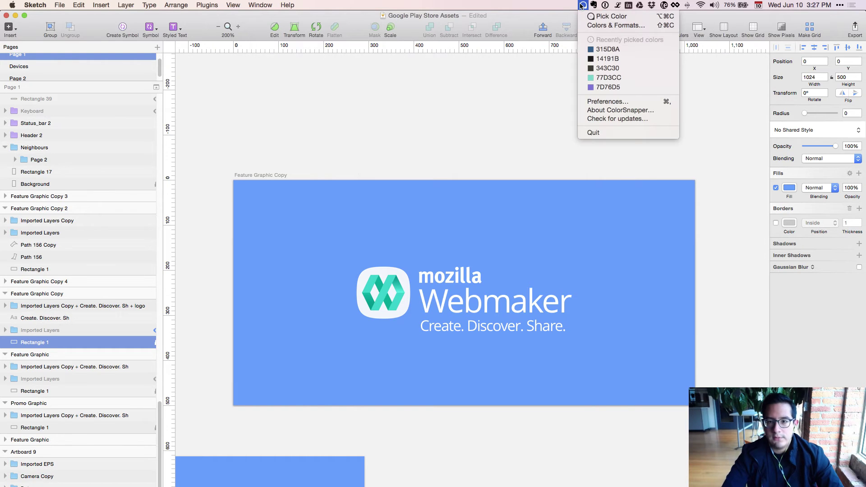
left_click(608, 49)
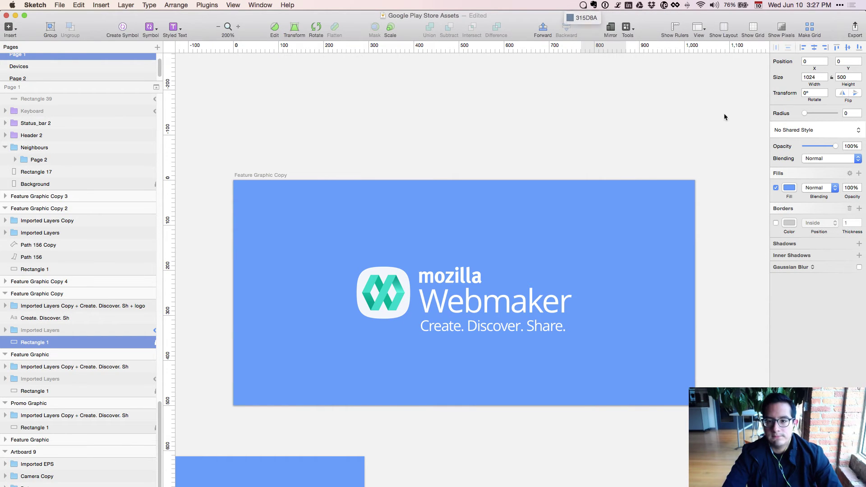
left_click(790, 188)
left_click(784, 303)
key("super+a")
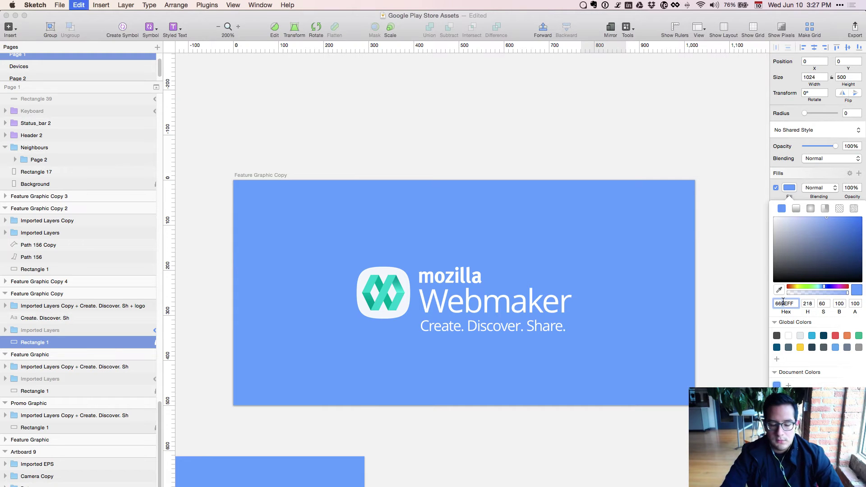
key("super+v")
key("Return")
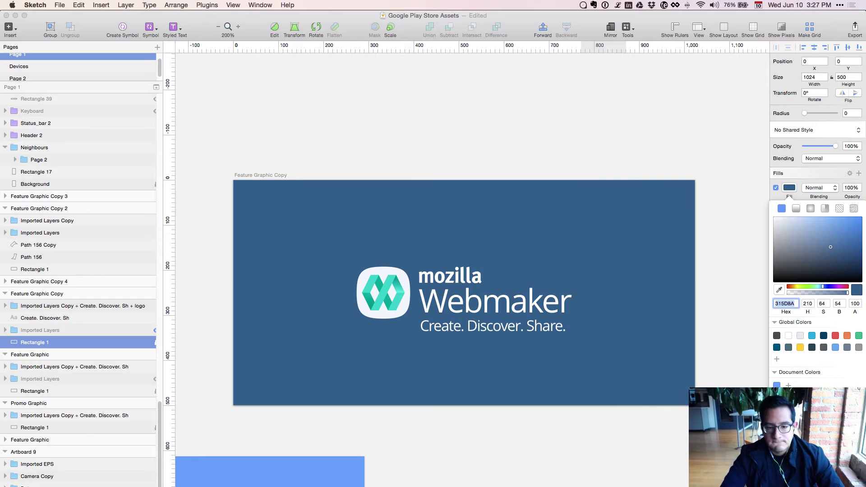
left_click(624, 347)
left_click(499, 329)
Hide the 'Create. Discover. Share.' tagline and select the Webmaker icon image.
key("super+shift+h")
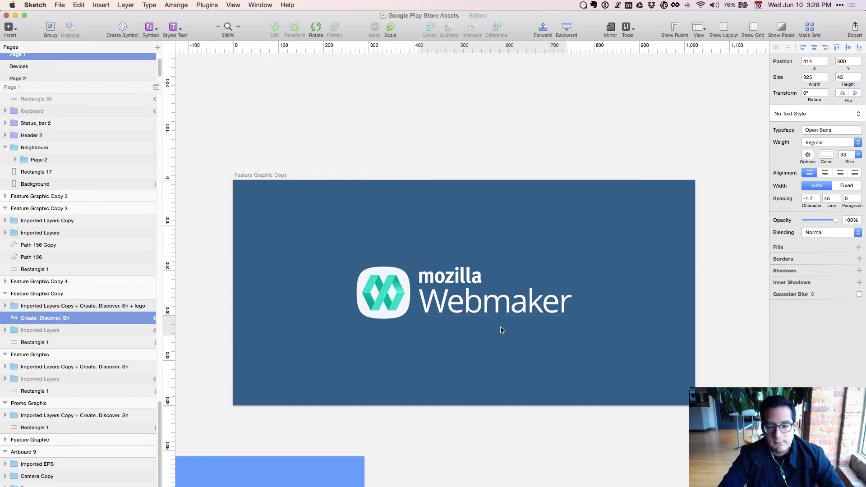
left_click(488, 311)
double_click(487, 309)
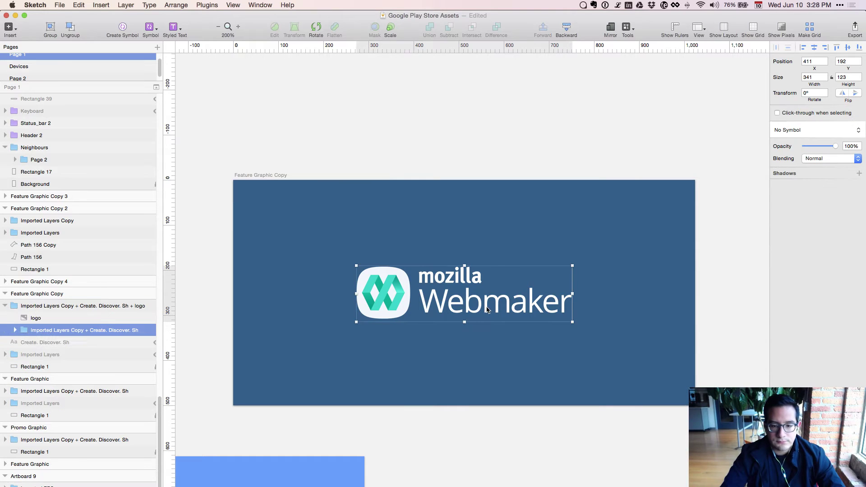
left_click(385, 300)
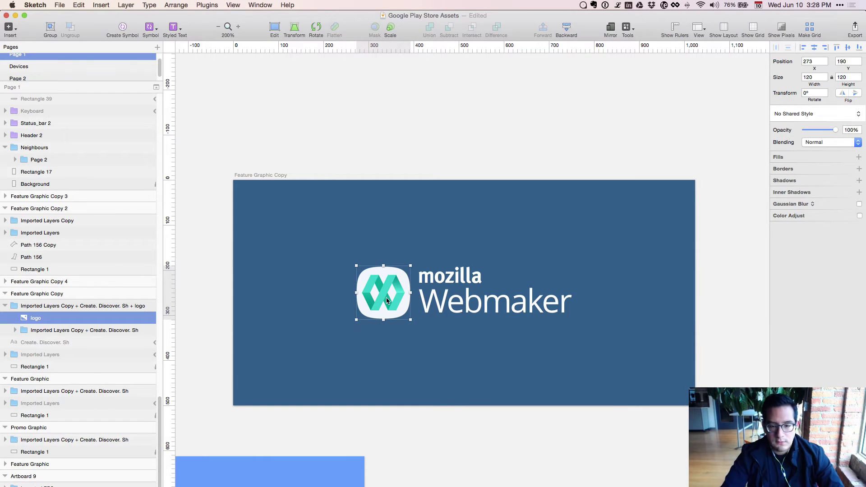
Add horizontal guides along the icon's bottom (310) and top (190) edges.
key("super+plus")
left_click_drag(295, 387, 453, 400)
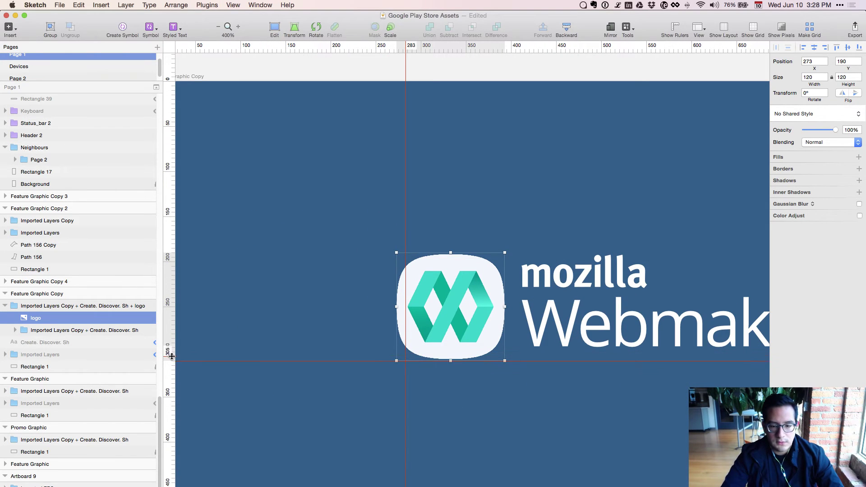
left_click(172, 361)
key("super+plus")
key("super+plus")
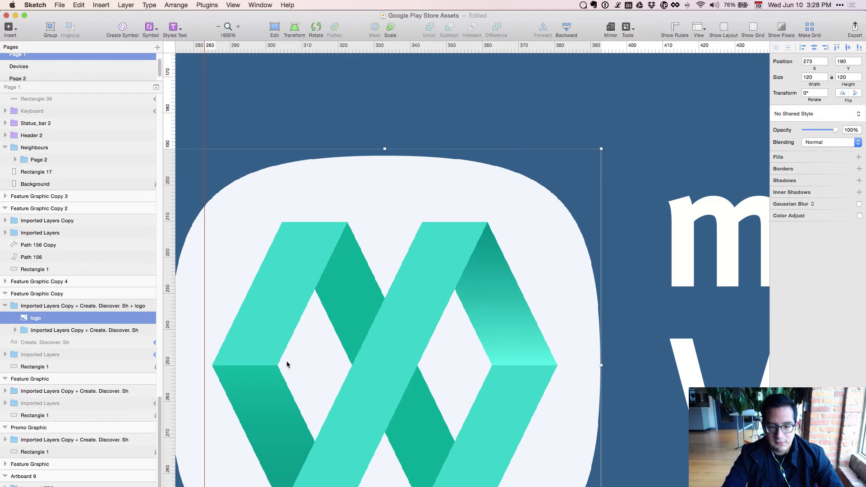
key("super+minus")
key("super+minus")
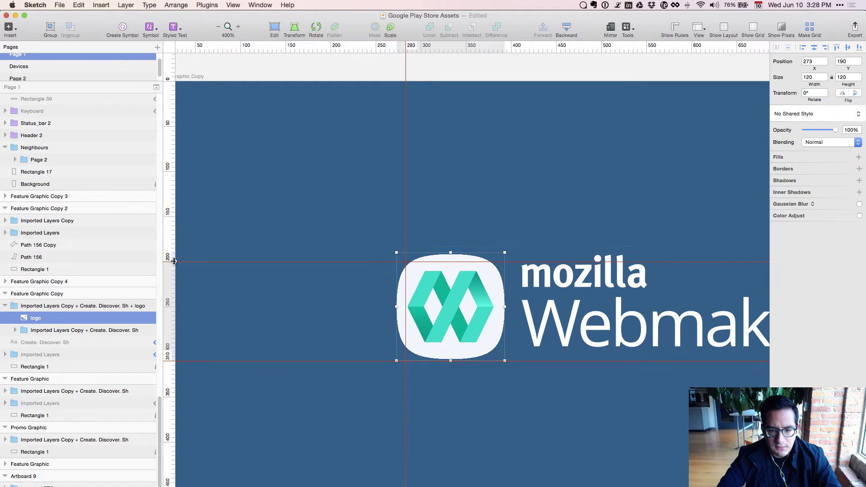
left_click(169, 253)
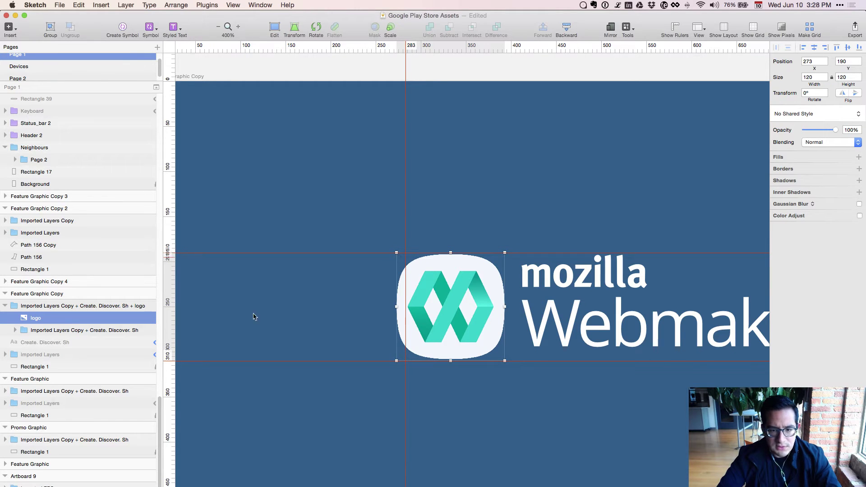
left_click(490, 429)
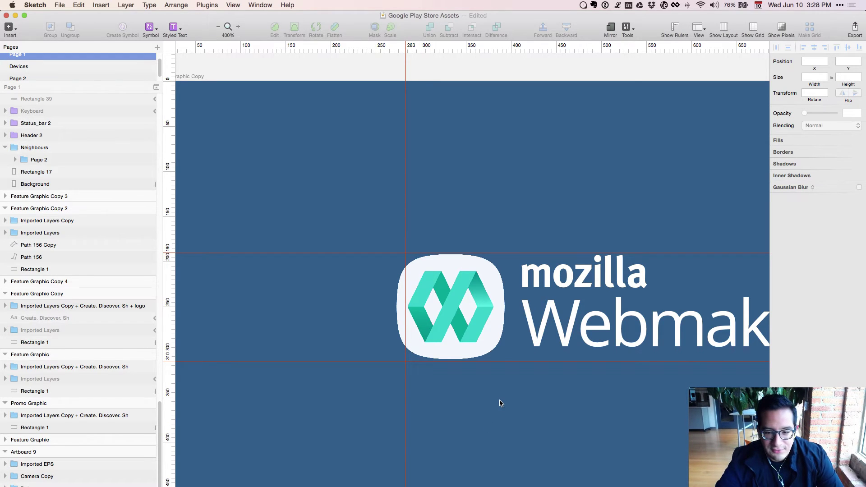
Nudge the wordmark group down and sideways, then revert the nudges and view all artboards.
left_click_drag(500, 400, 473, 401)
left_click(531, 332)
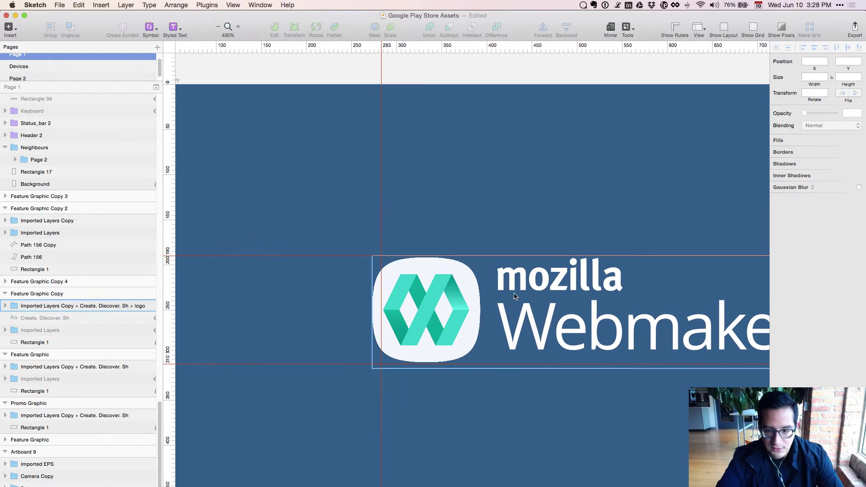
double_click(532, 333)
key("Down")
key("Down")
key("Down")
key("Down")
key("Down")
key("Down")
key("Down")
key("Down")
key("Down")
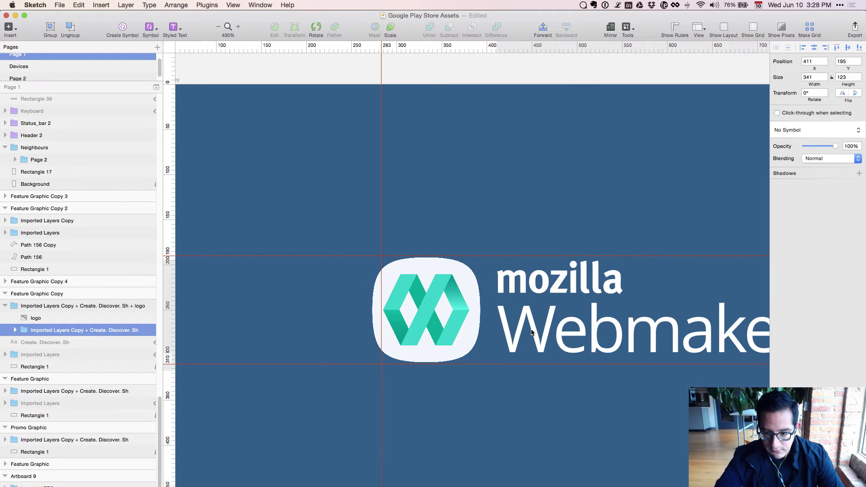
key("Down")
key("Down")
key("Down")
key("Down")
key("Down")
key("Down")
key("Down")
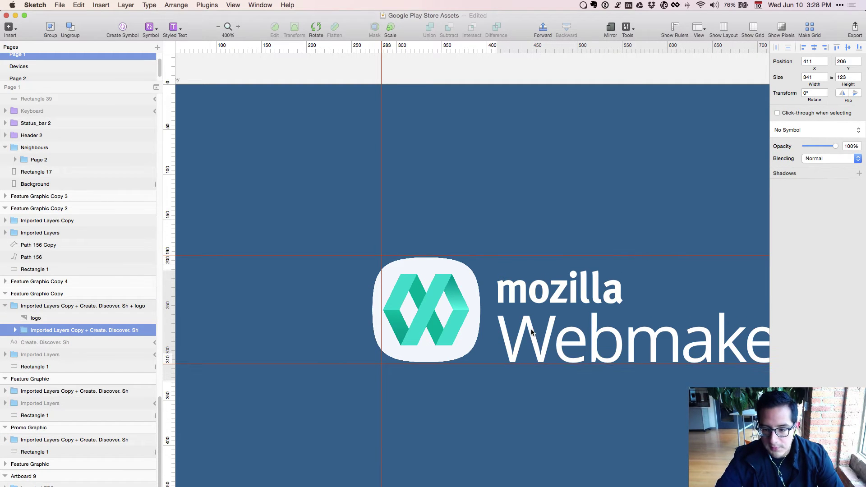
key("shift+Left")
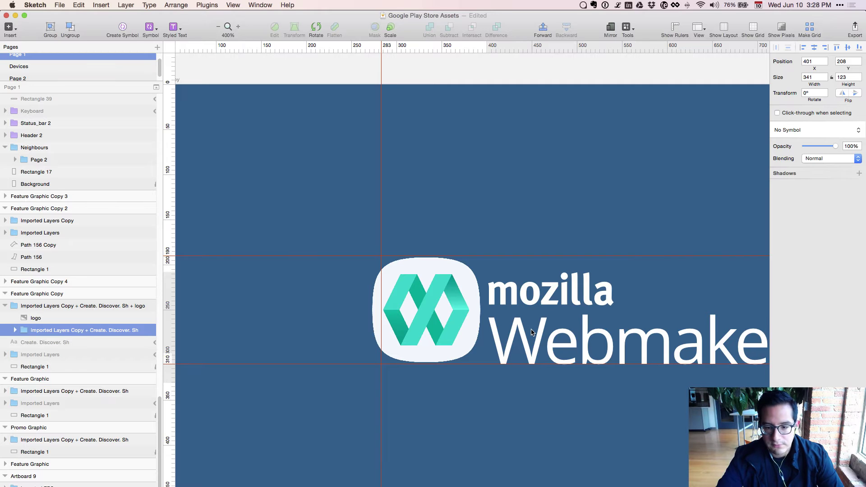
key("Right")
key("Right")
key("Right")
key("Right")
key("Right")
key("Right")
key("Right")
key("Right")
key("super+c")
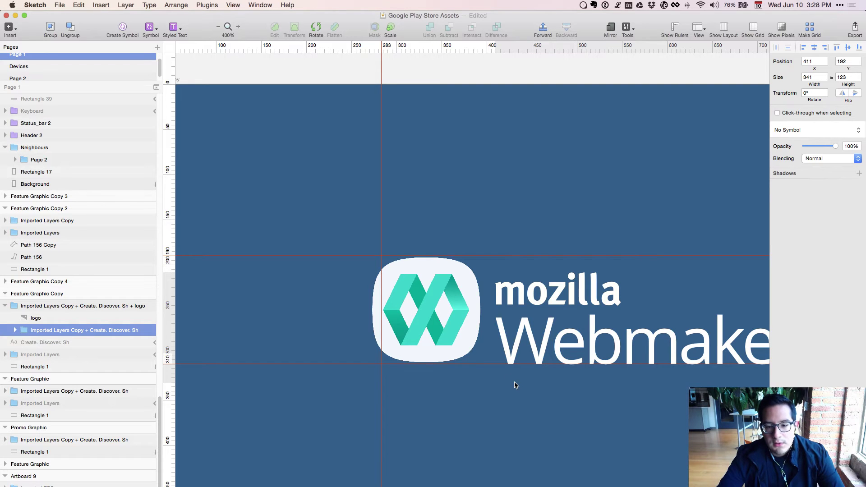
key("super+0")
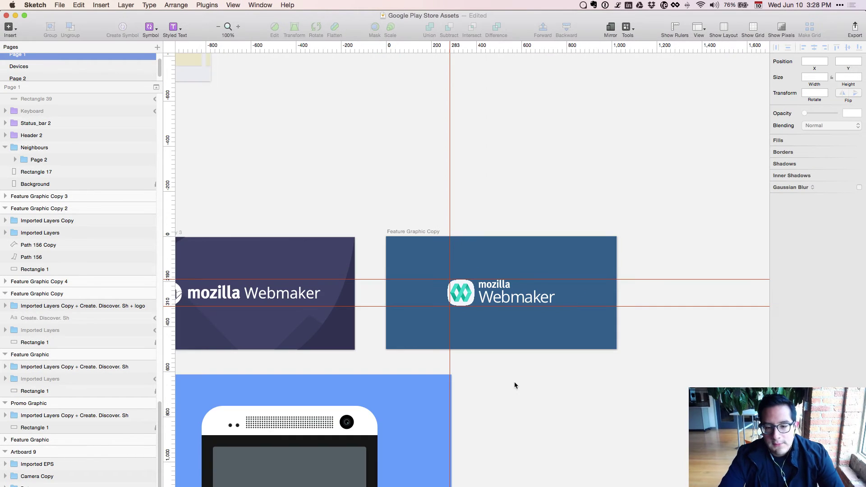
Option-drag the Feature Graphic Copy artboard to create a duplicate on its right.
left_click(496, 304)
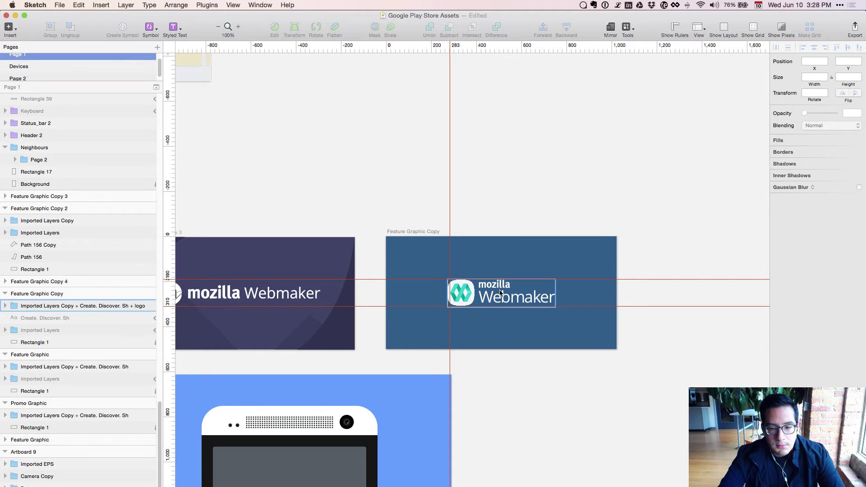
left_click(90, 298)
left_click_drag(505, 287, 772, 270)
key("alt")
In Feature Graphic Copy 5, nudge the Webmaker word to 411, 230 along the icon's bottom.
left_click_drag(634, 426, 473, 418)
key("super+plus")
key("super+2")
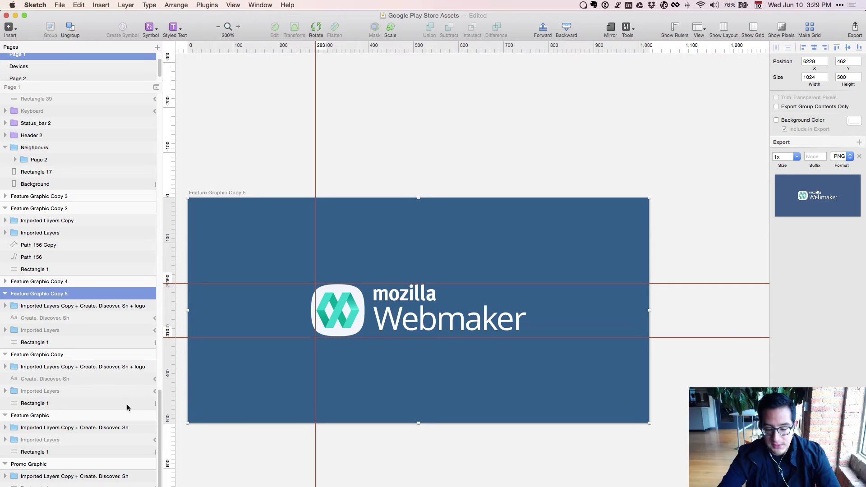
key("super+plus")
scroll(429, 423, "left", 5)
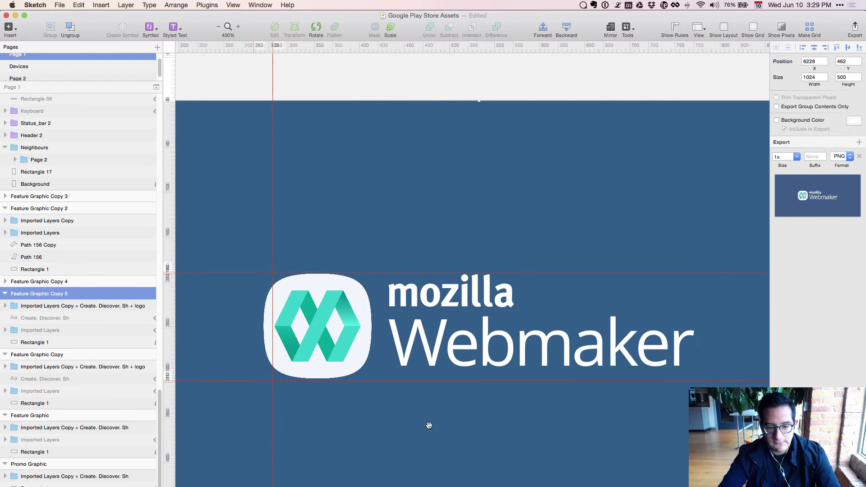
left_click(454, 327, "super")
key("Down")
key("Down")
key("Down")
key("Down")
key("Down")
key("Down")
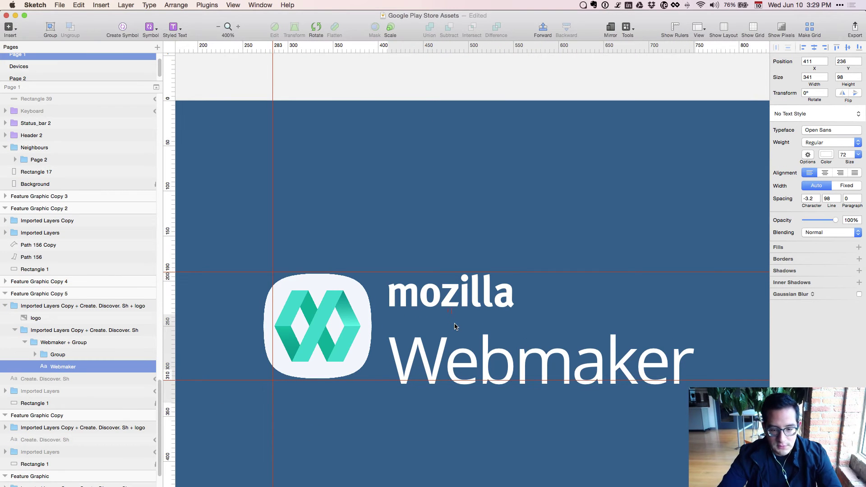
key("Up")
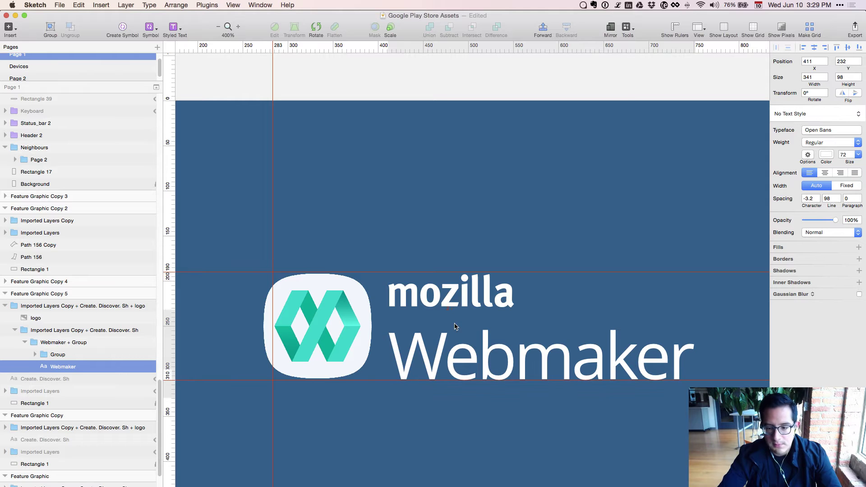
key("Up")
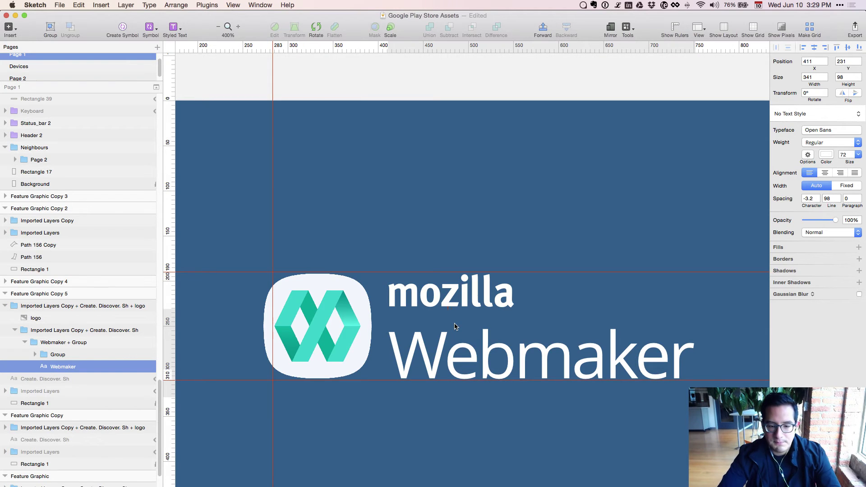
Place a horizontal guide along the icon's bottom edge in the copy.
scroll(455, 326, "up", 10)
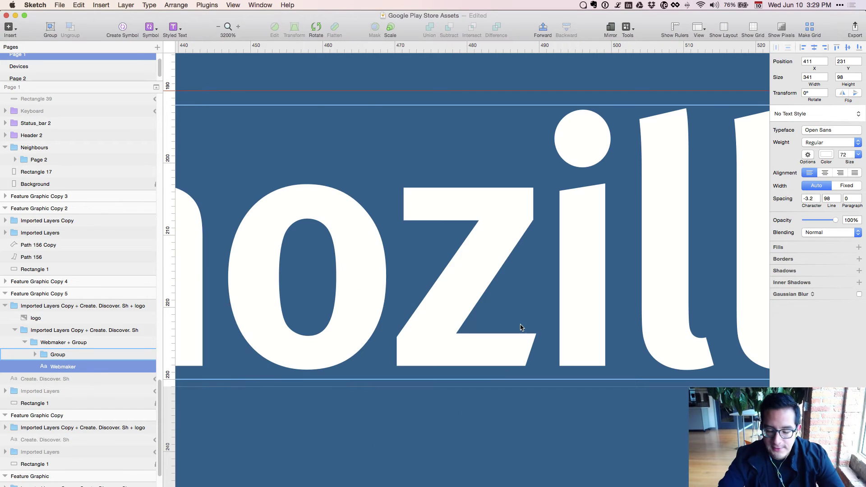
scroll(487, 297, "left", 15)
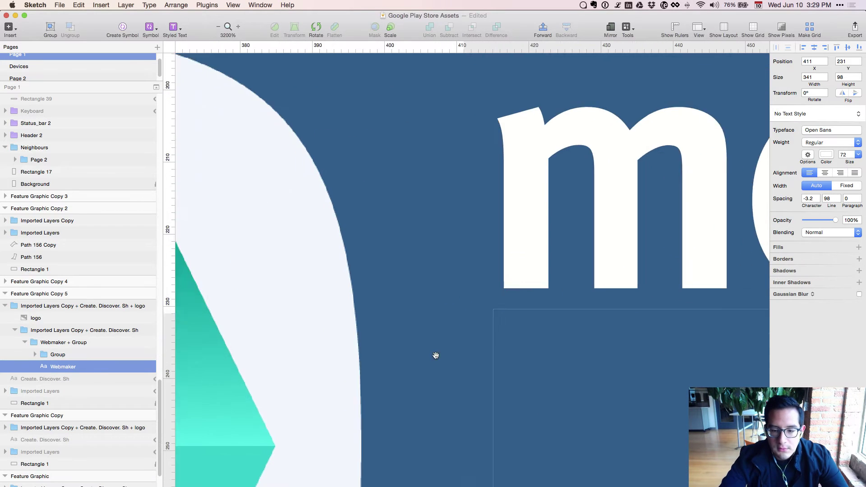
scroll(447, 248, "down", 10)
scroll(594, 205, "left", 2)
scroll(594, 206, "down", 2)
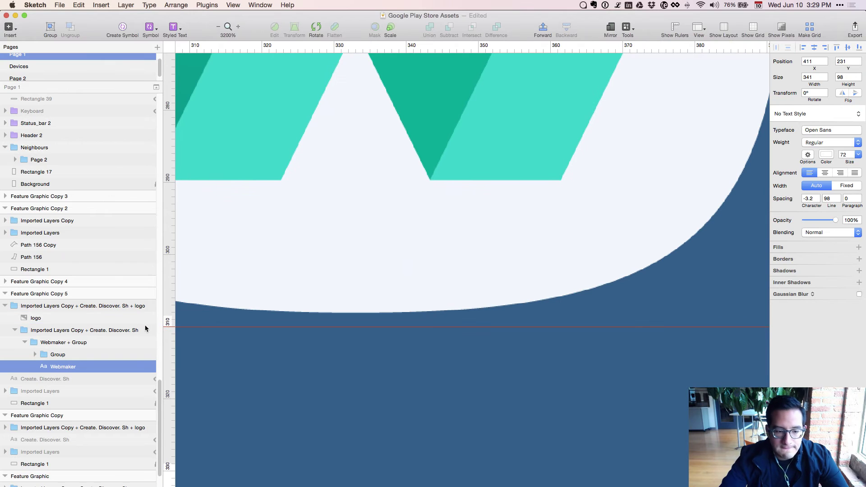
left_click(166, 310)
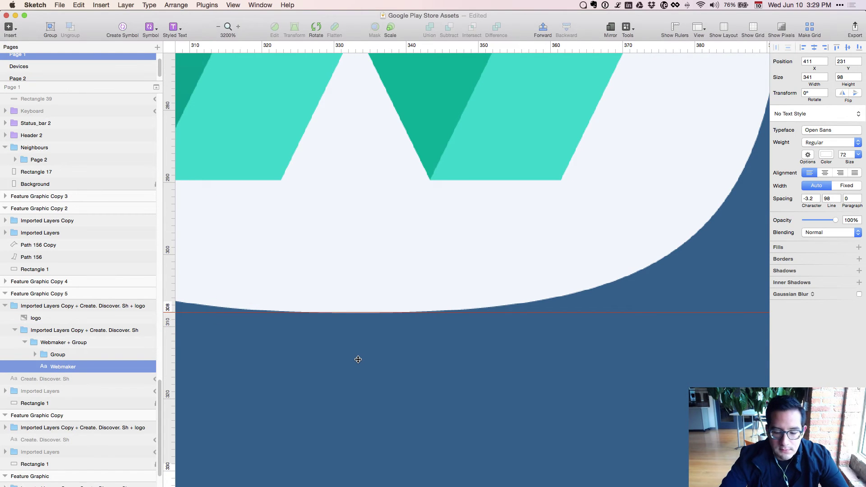
scroll(359, 362, "down", 5)
scroll(361, 361, "up", 5)
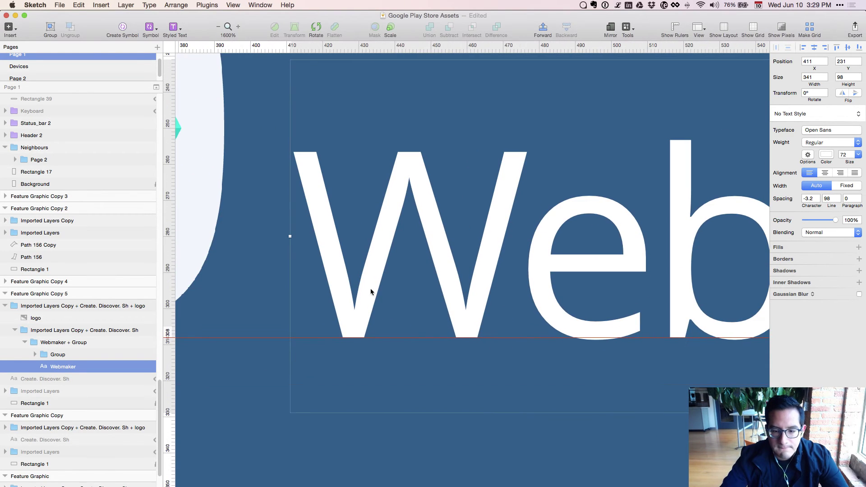
scroll(467, 259, "down", 4)
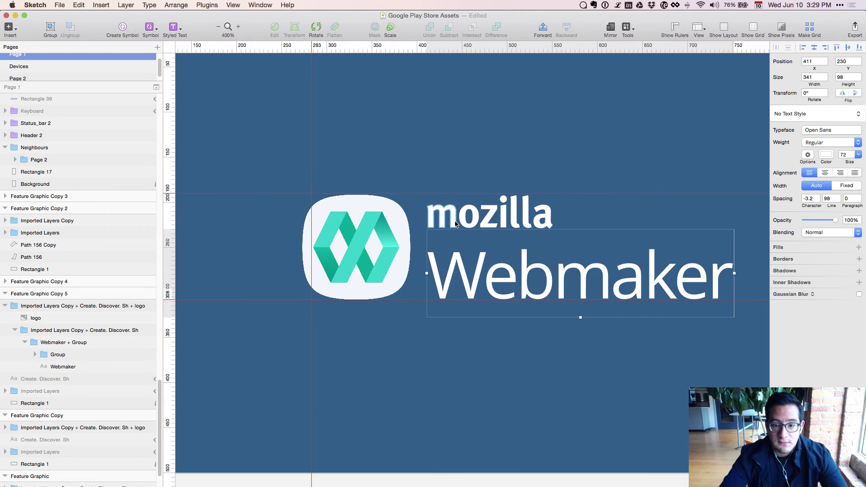
Lower the whole mozilla word group to 411, 205.
left_click(456, 224, "super")
key("Escape")
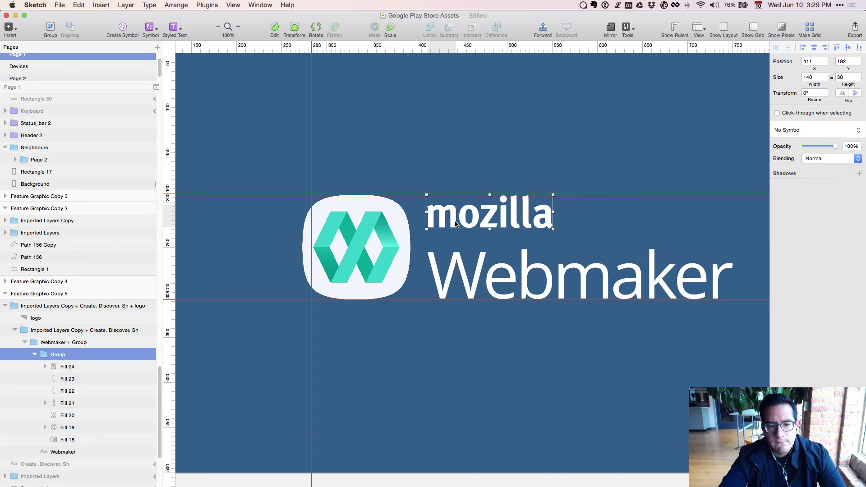
key("shift+Down")
key("Down")
key("Down")
key("Down")
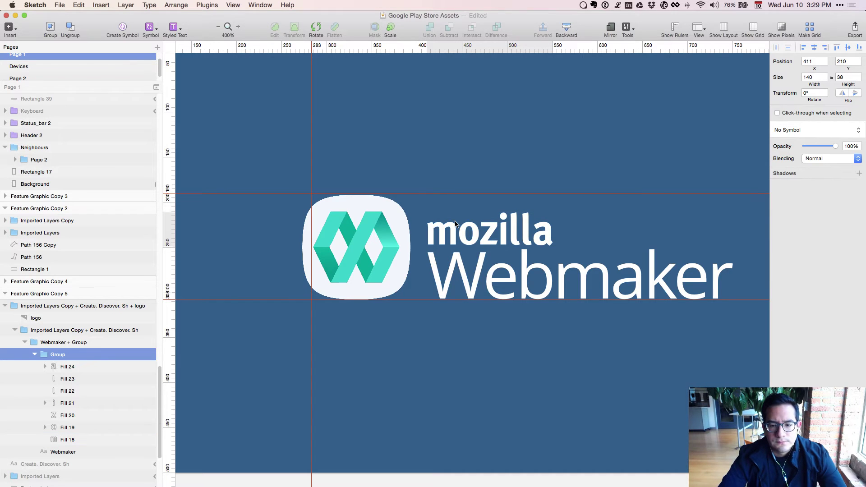
key("super+minus")
left_click(466, 388)
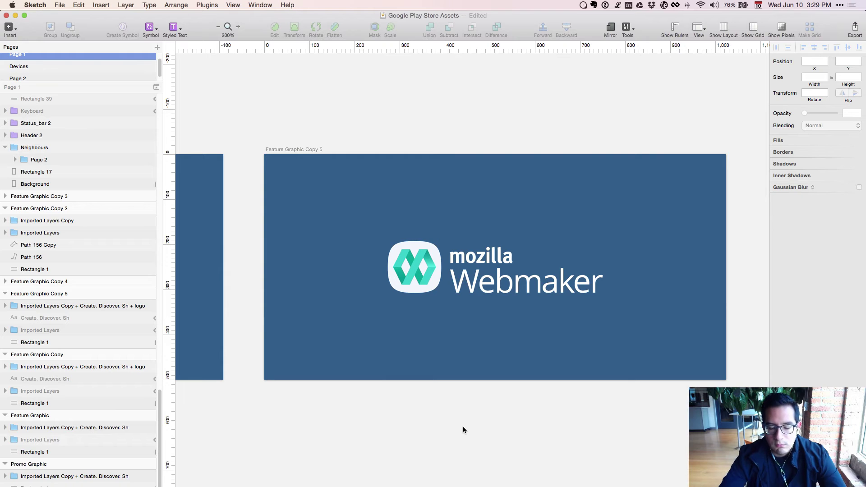
Nudge the Webmaker wordmark group up two pixels to 411, 198 beside the icon.
key("super+plus")
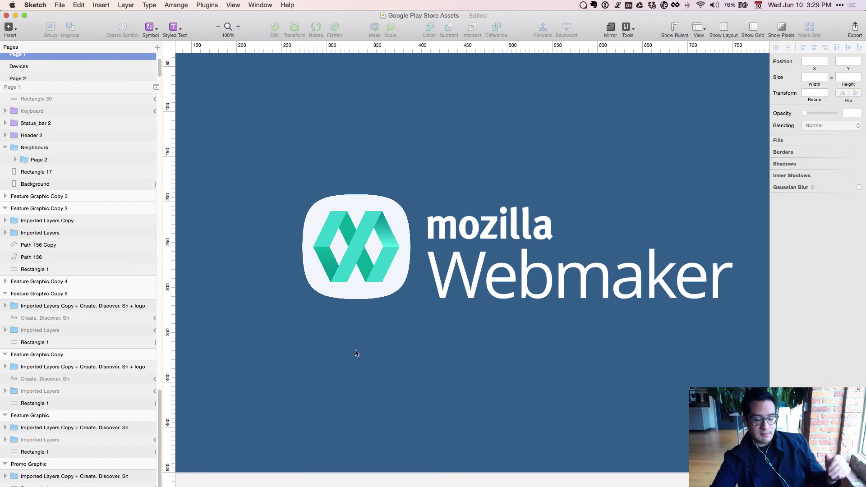
key("alt")
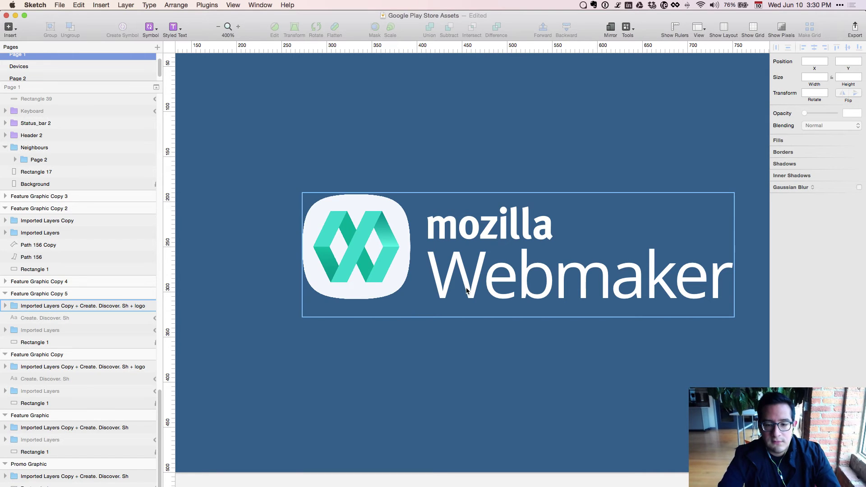
double_click(470, 245)
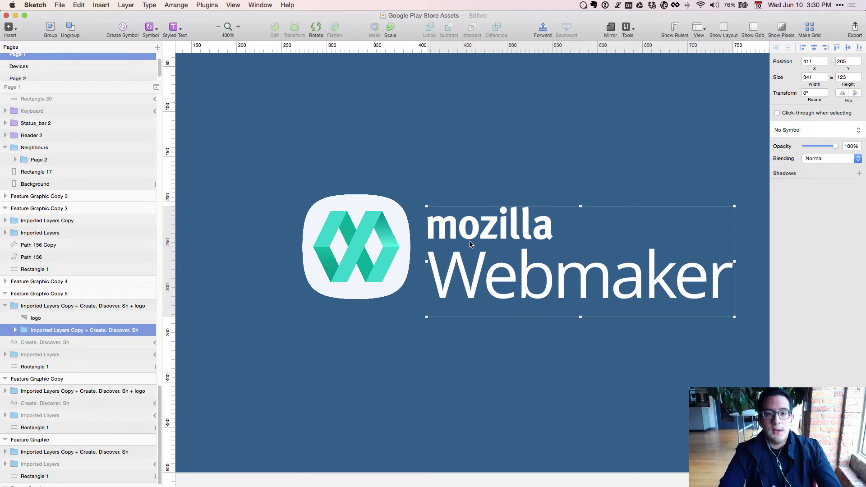
key("Up")
key("Up")
key("Up")
key("Up")
key("Up")
key("Up")
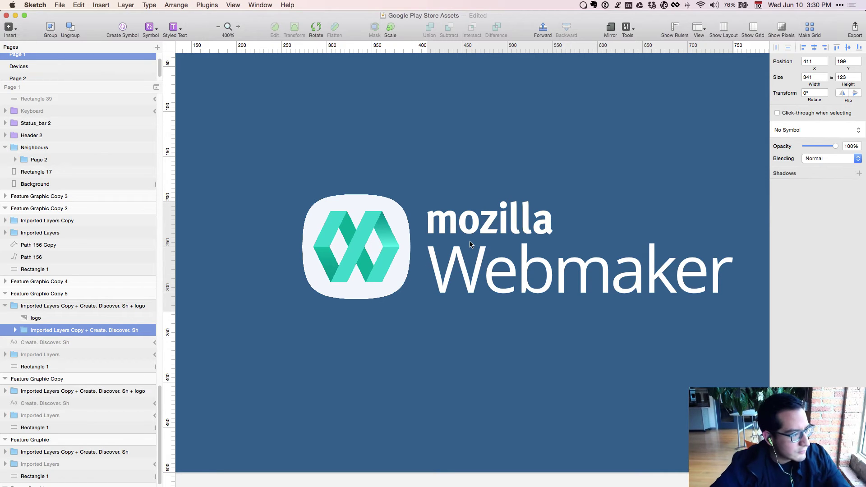
key("Up")
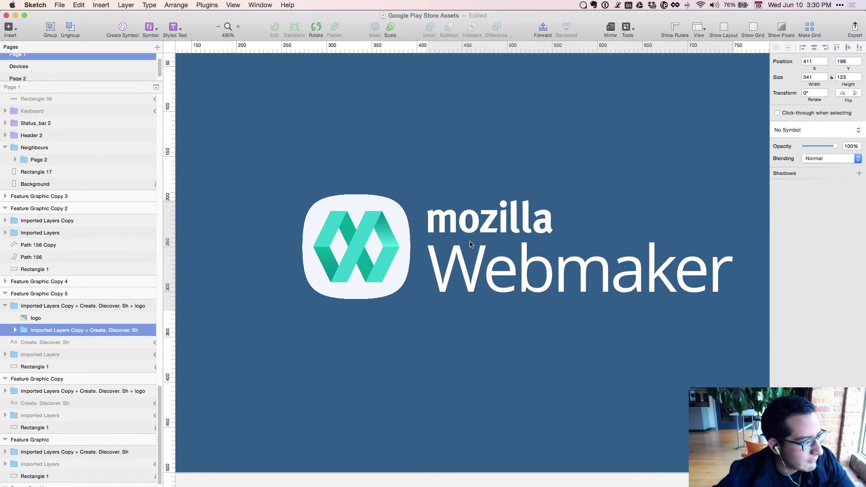
key("super+minus")
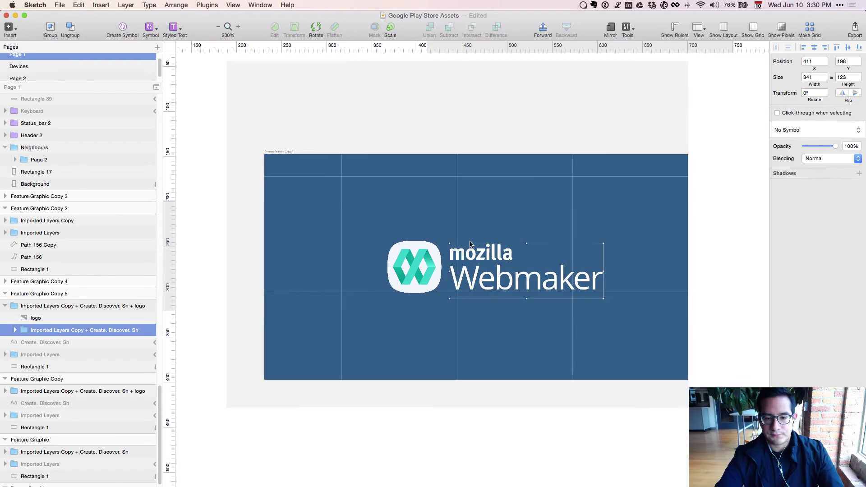
key("super+minus")
left_click(412, 355)
left_click_drag(412, 355, 378, 376)
left_click(401, 288)
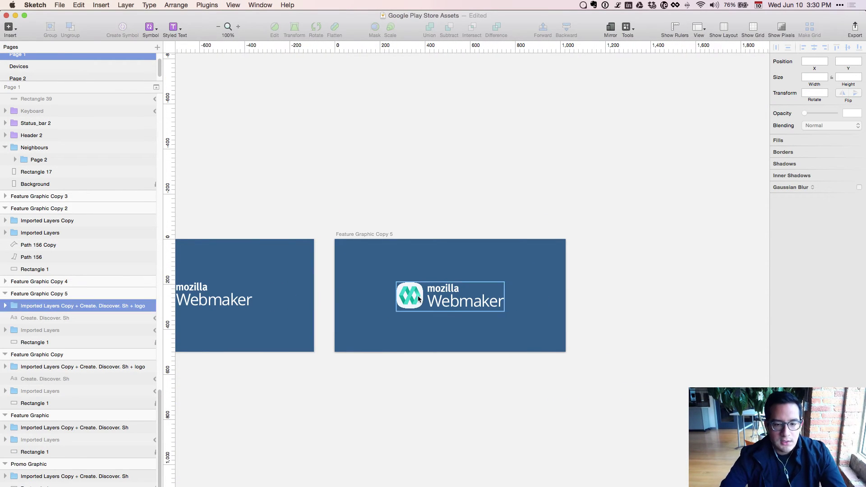
Alt-drag Feature Graphic Copy 5 to the right, creating Feature Graphic Copy 6.
left_click(114, 295)
left_click_drag(438, 310, 676, 293)
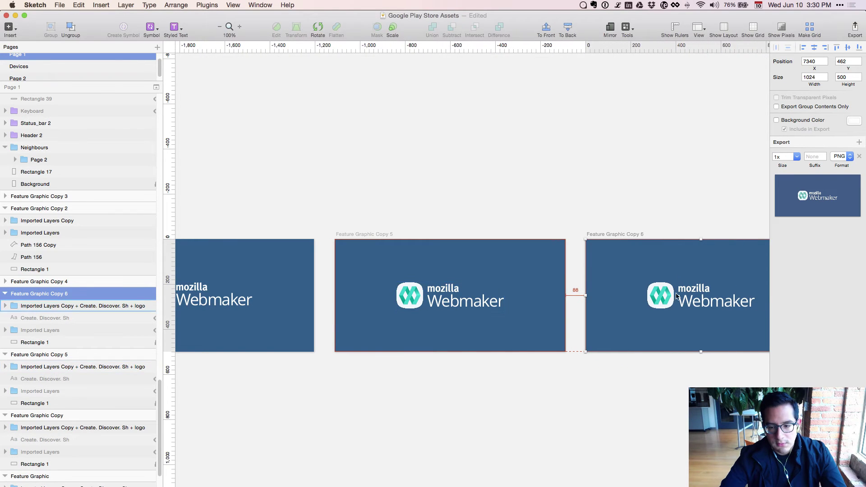
left_click_drag(582, 380, 486, 312)
key("super+plus")
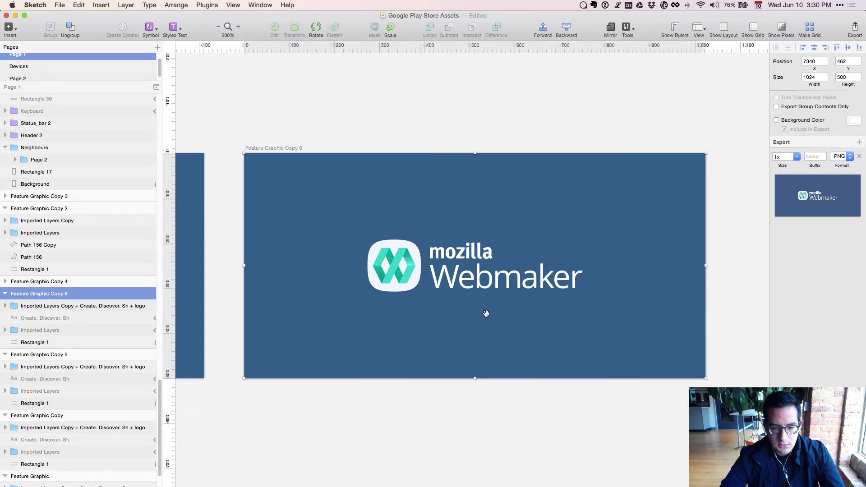
Search the launcher for 'scree', dismiss it, and check the Mouseposé options.
key("alt+space")
type("scree")
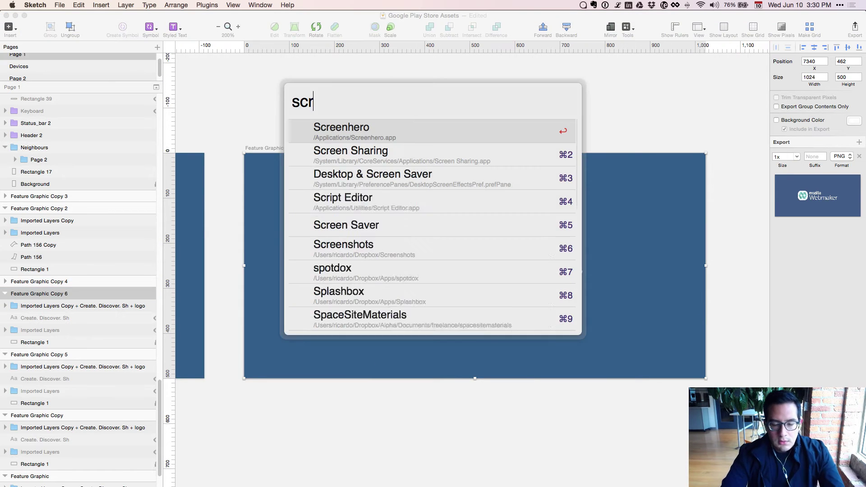
key("Down")
key("Down")
key("Escape")
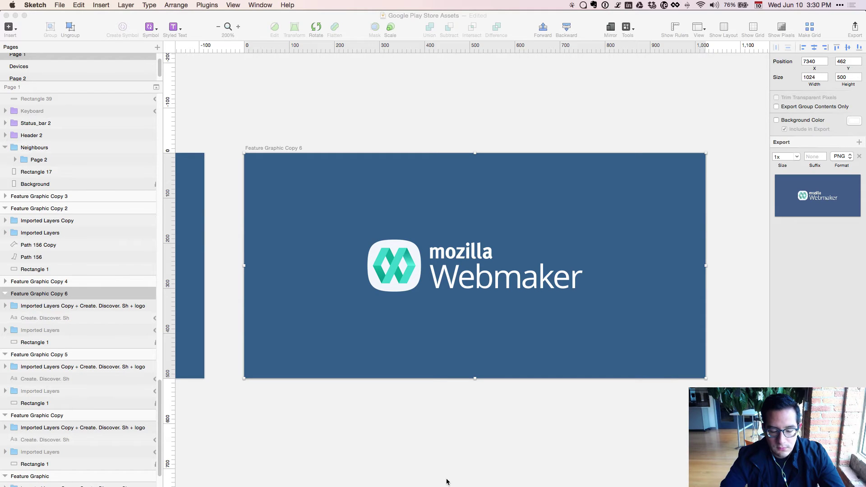
left_click(450, 451)
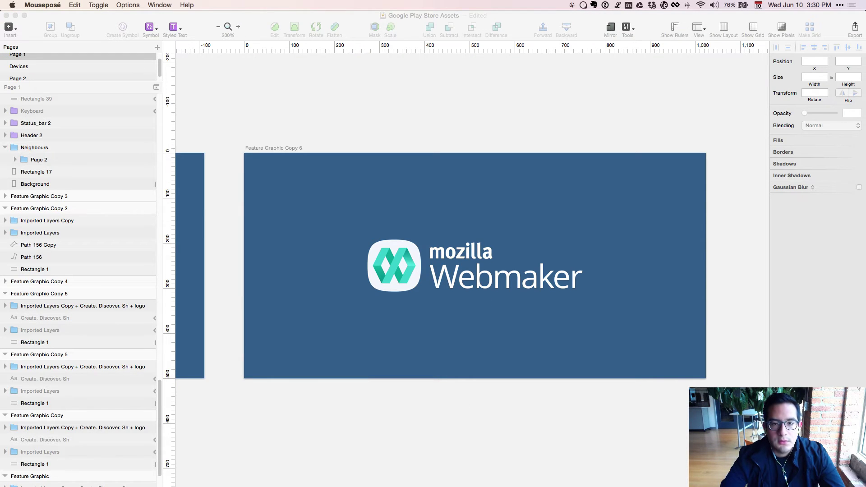
left_click(573, 6)
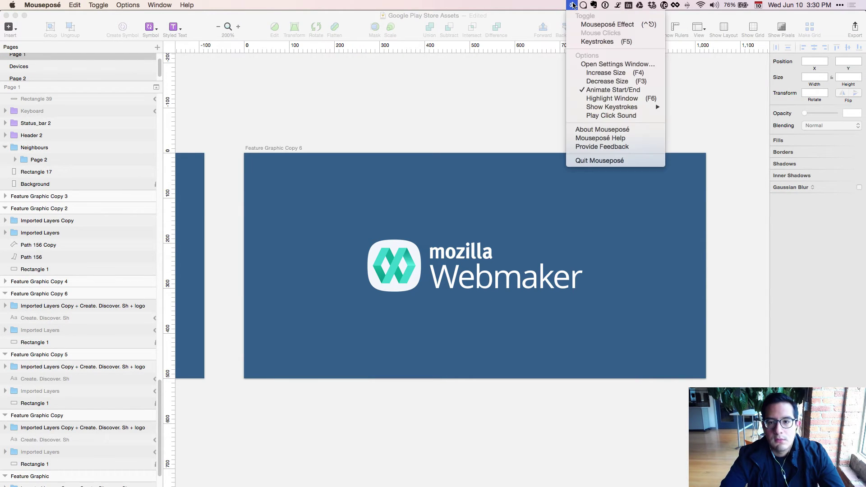
left_click(489, 94)
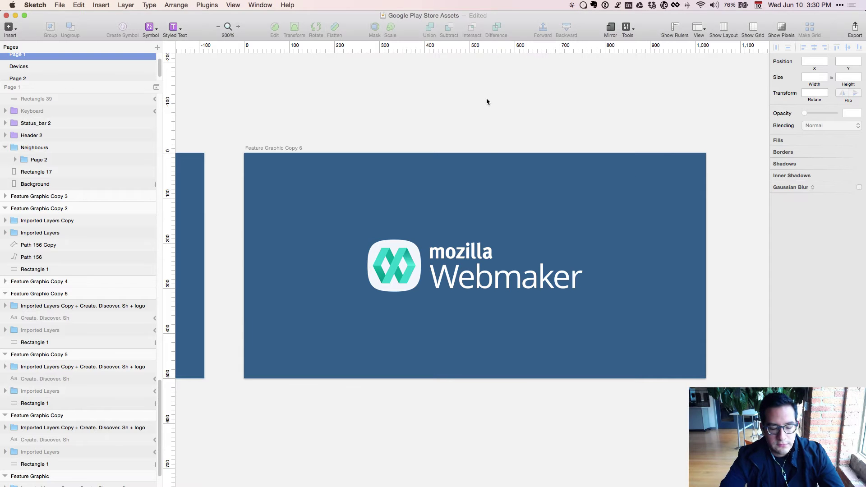
Select the Webmaker logo group, toggle the Mouseposé spotlight, and zoom to 400%.
left_click(471, 250)
key("F1")
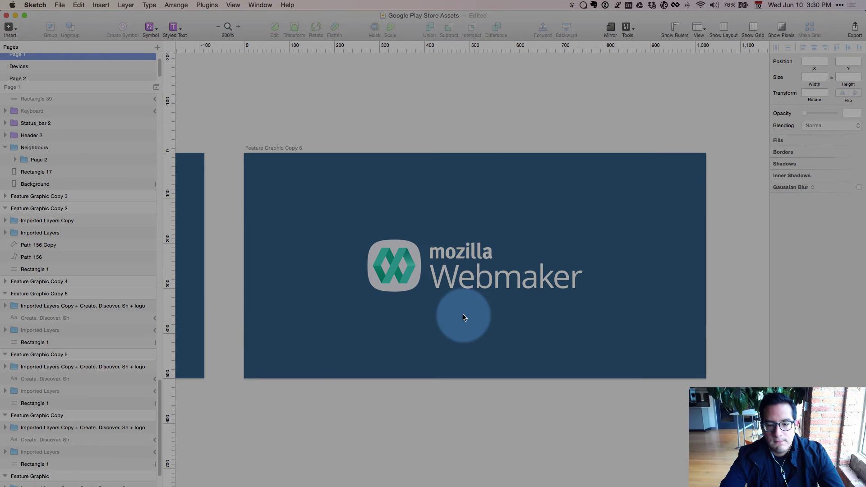
key("F1")
key("super+plus")
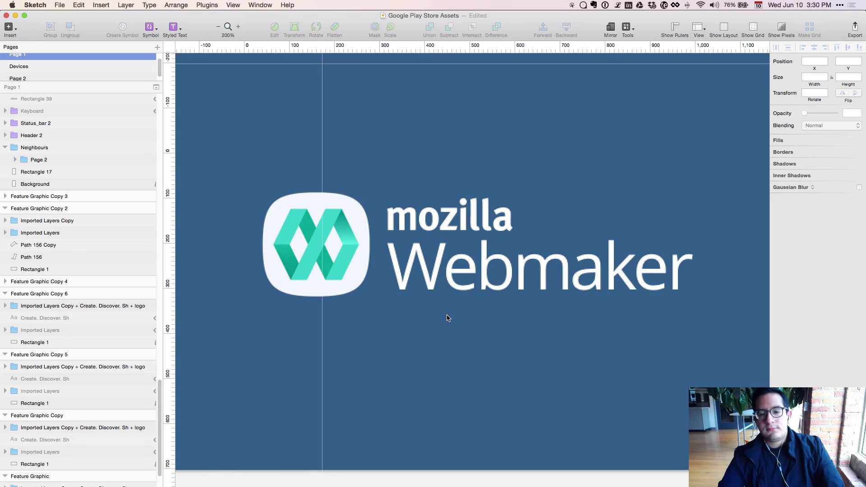
Place a horizontal guide at 192 on the icon's top edge and raise the wordmark to Y 192.
left_click(408, 216)
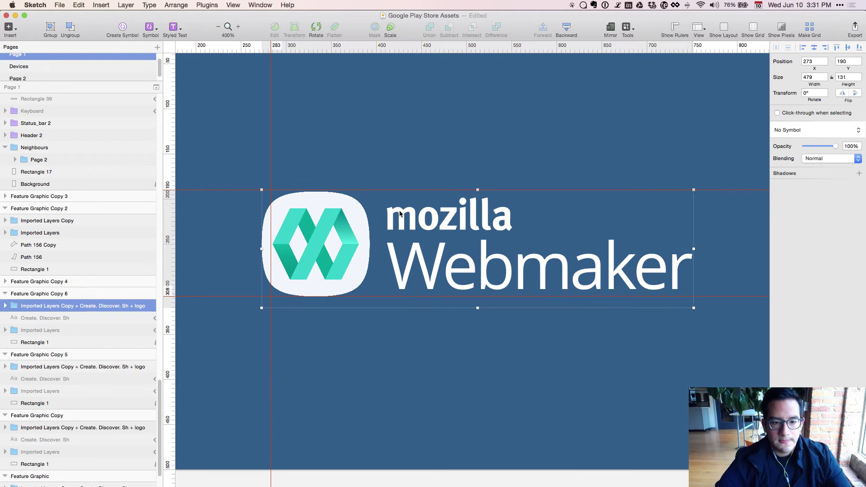
key("super+plus")
key("super+plus")
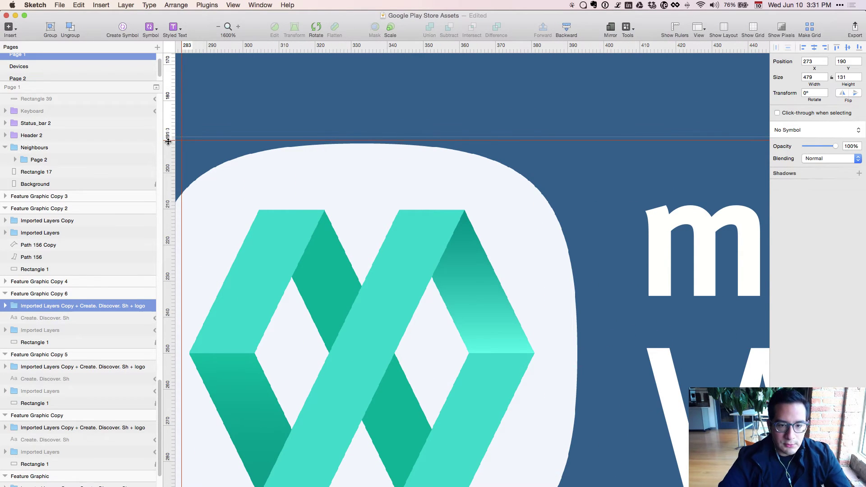
left_click(168, 142)
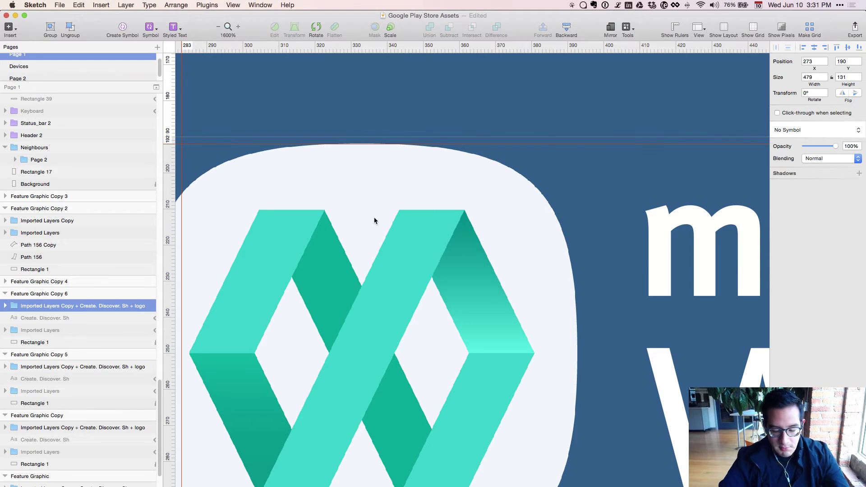
key("super+minus")
key("super+minus")
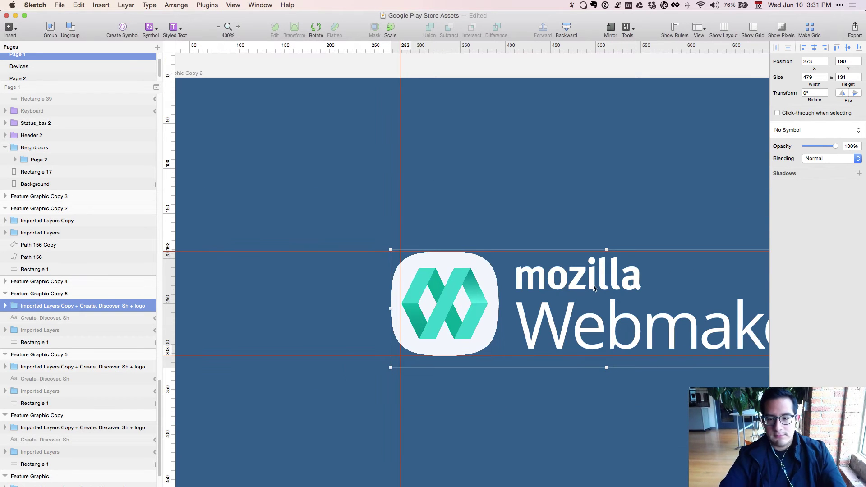
double_click(591, 290)
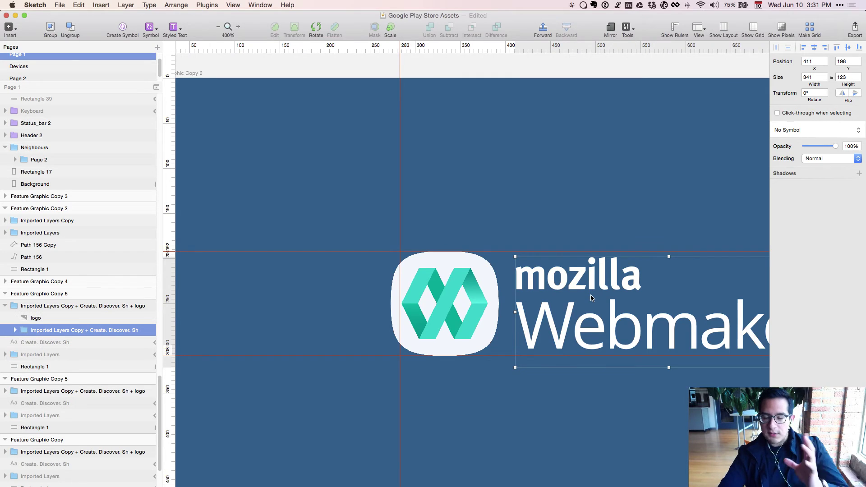
key("Up")
key("Up")
key("Up")
key("Up")
key("Up")
key("Up")
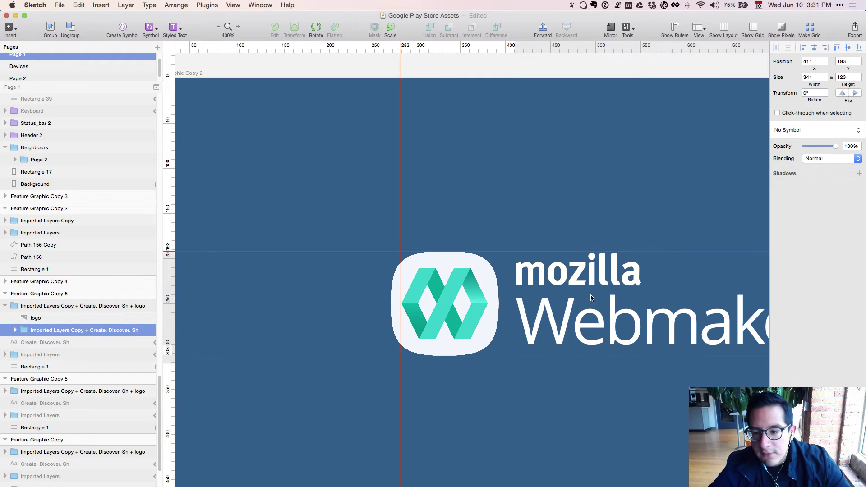
left_click(553, 377)
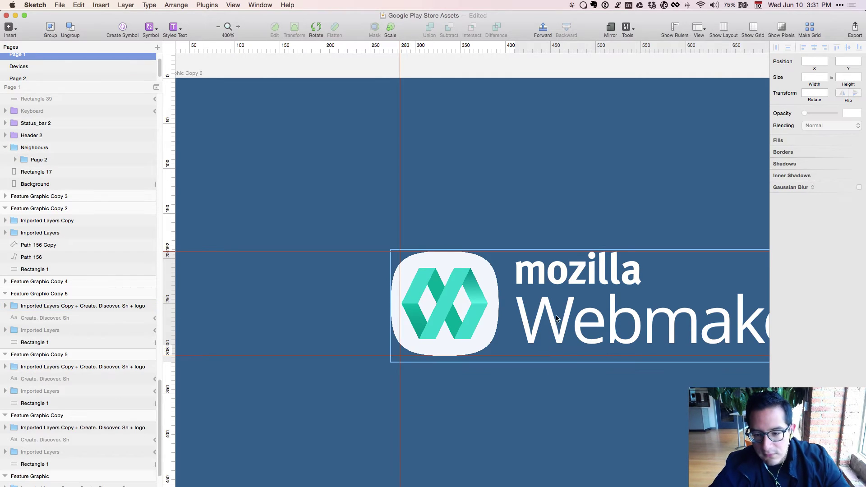
Zoom out to compare both artboards, then reselect the logo group in Feature Graphic Copy 6 at 200%.
key("super+minus")
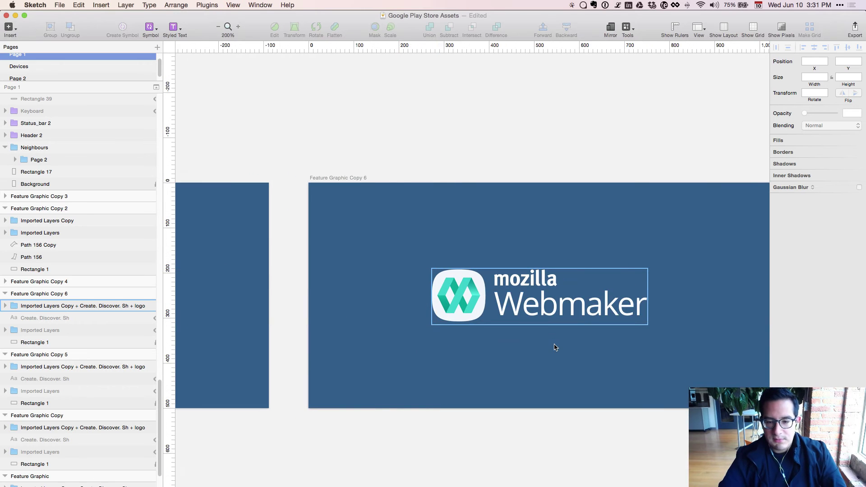
scroll(518, 350, "right", 4)
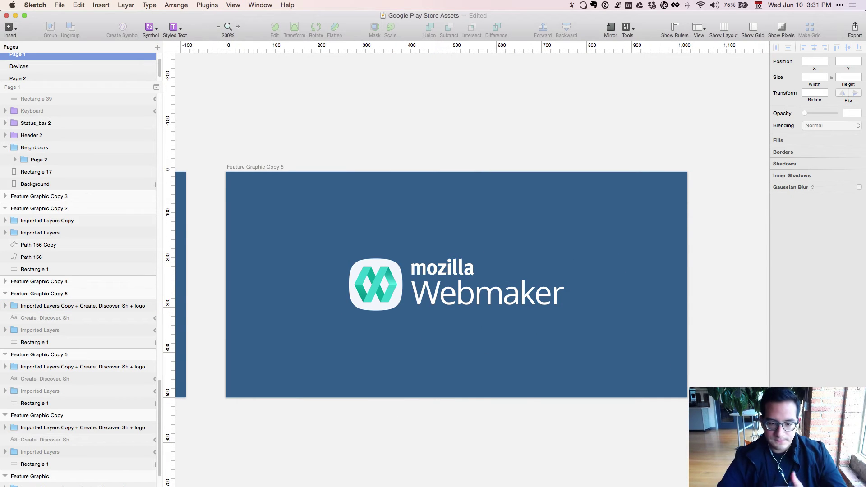
scroll(506, 462, "left", 10)
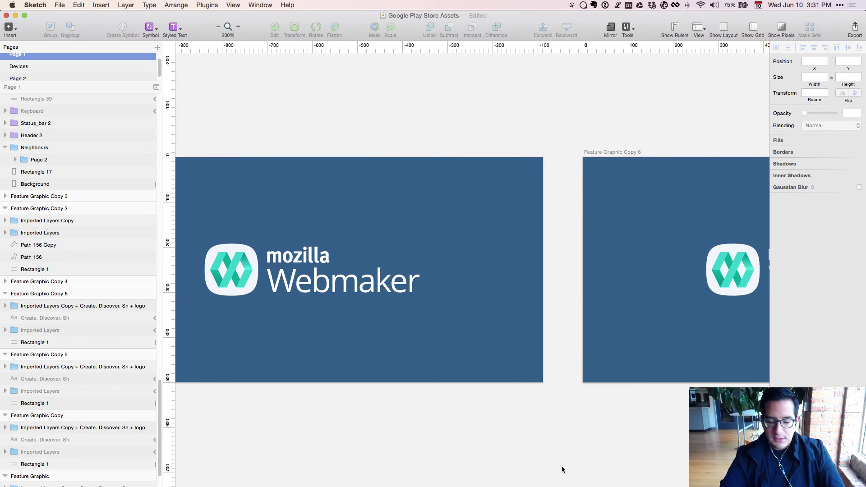
key("super+minus")
scroll(559, 451, "right", 3)
scroll(556, 434, "right", 1)
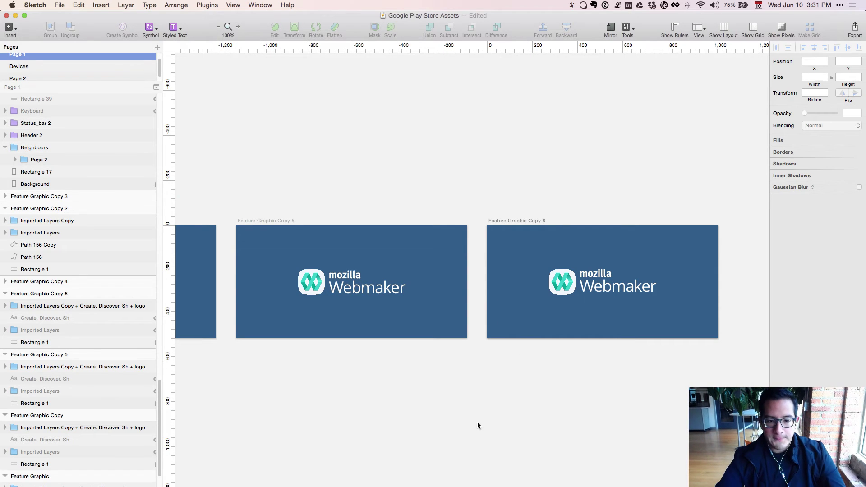
scroll(345, 385, "right", 5)
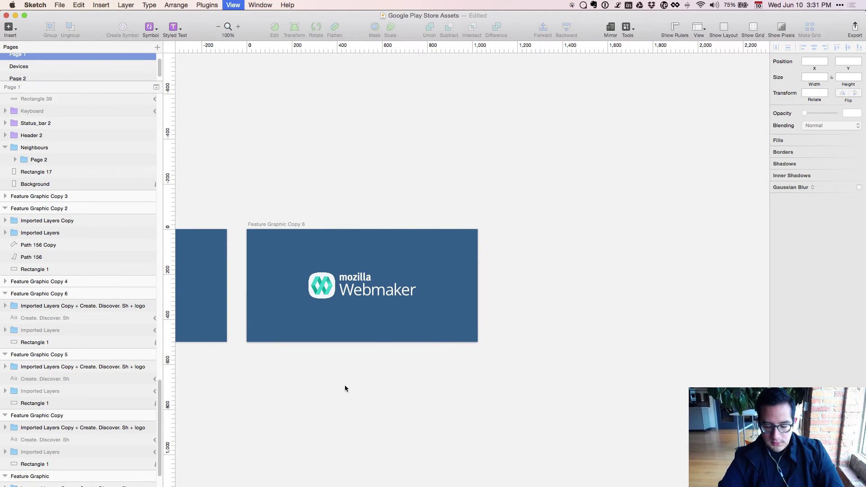
key("super+plus")
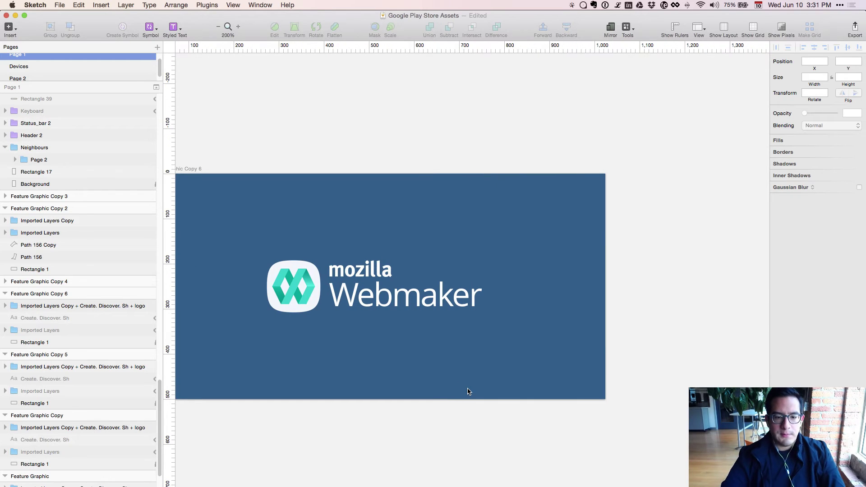
left_click(306, 277)
Hide the layout grid and nudge the wordmark down 3 px to 411, 195.
key("ctrl+l")
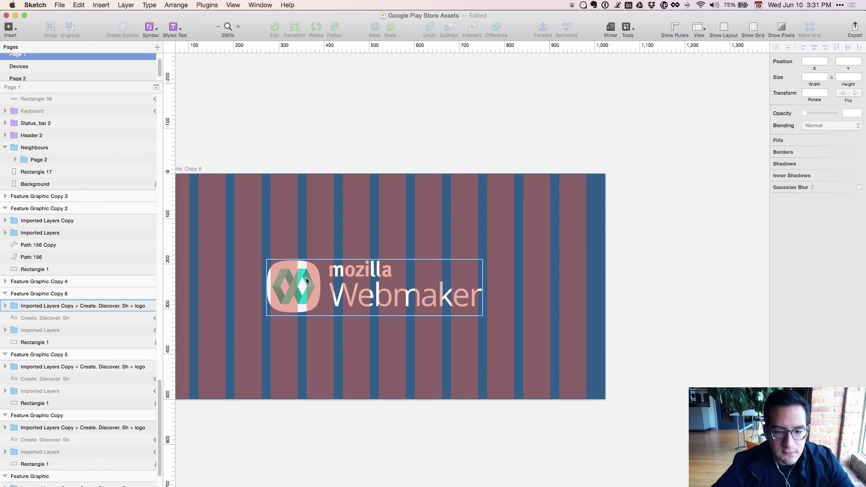
key("ctrl+l")
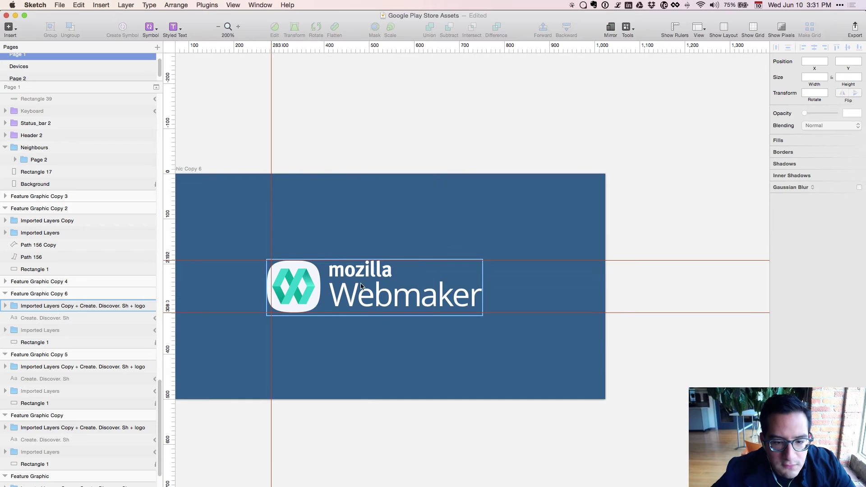
left_click(365, 279)
double_click(364, 278)
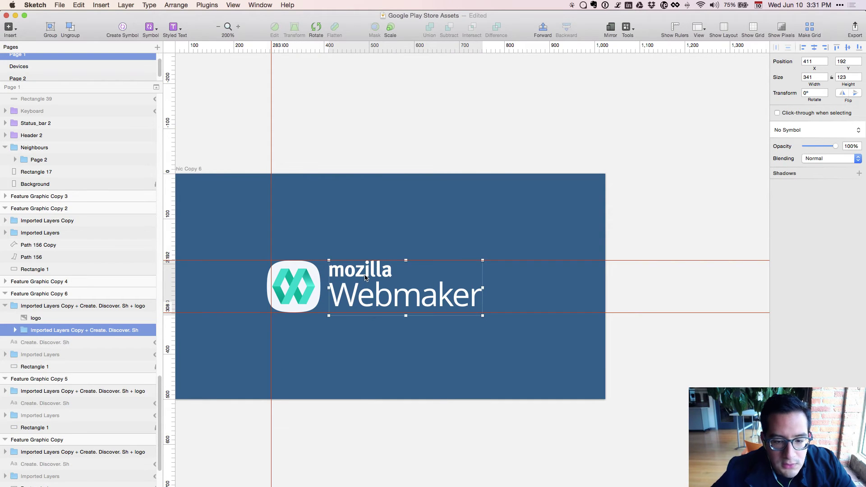
key("Down")
key("Down")
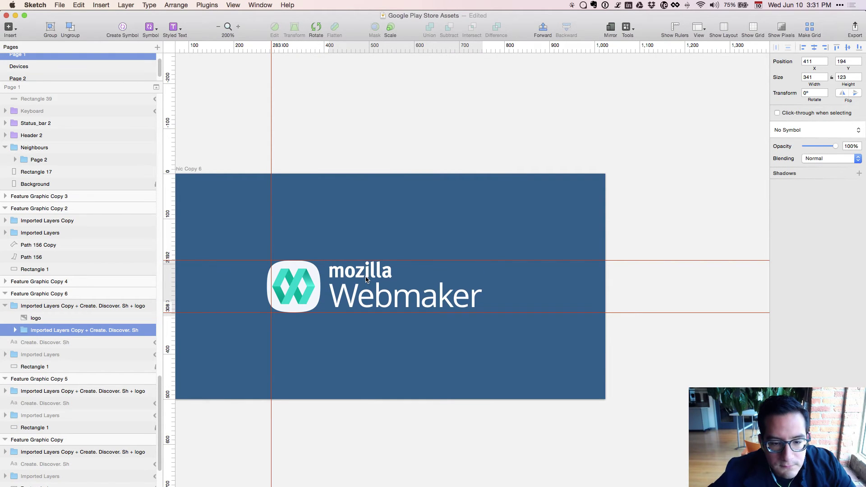
key("Down")
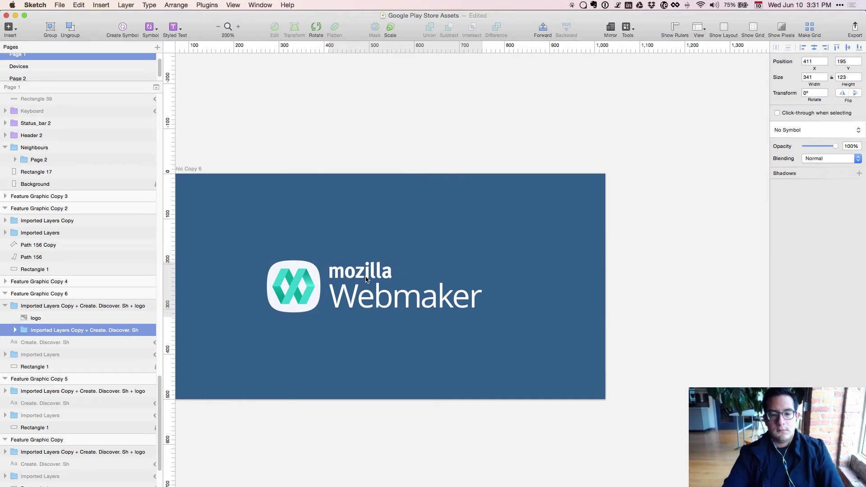
key("super+minus")
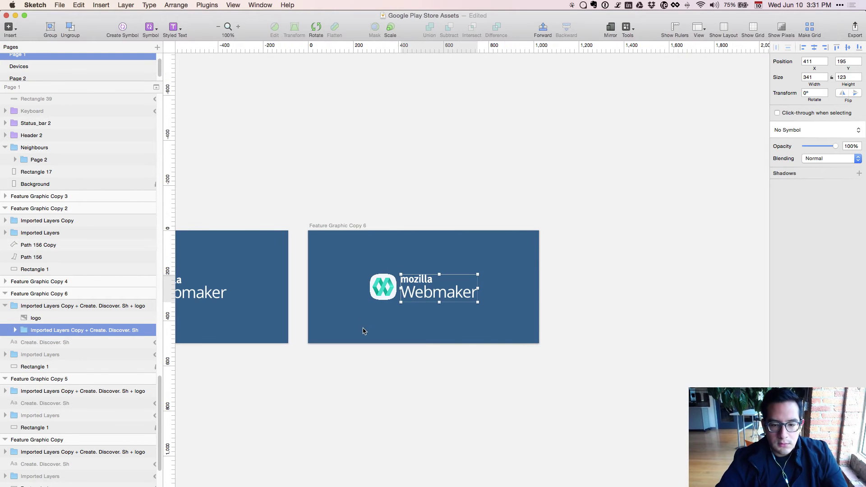
left_click(364, 333)
key("super+minus")
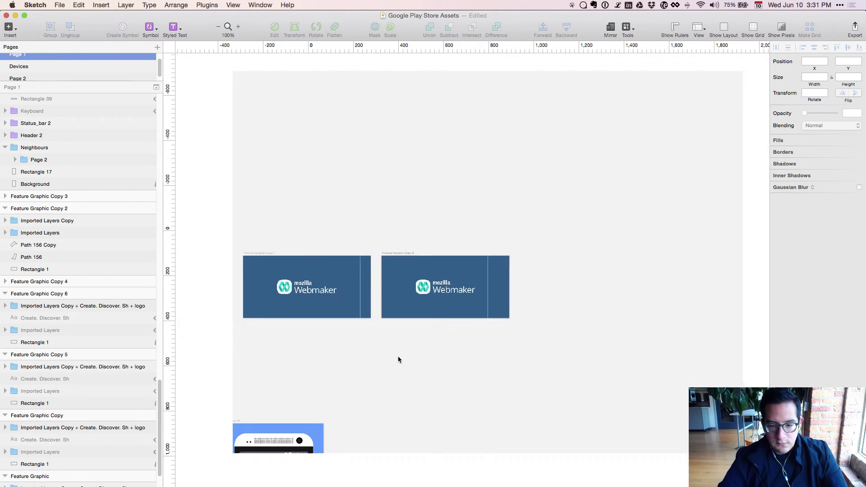
Option-drag Feature Graphic Copy 6 upward to create Feature Graphic Copy 7.
left_click(424, 301)
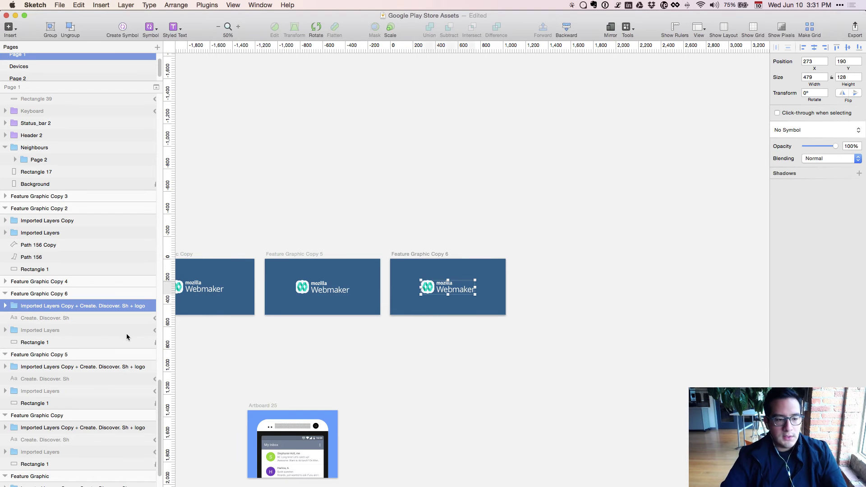
left_click(59, 293)
left_click_drag(452, 314, 445, 248)
scroll(609, 372, "left", 10)
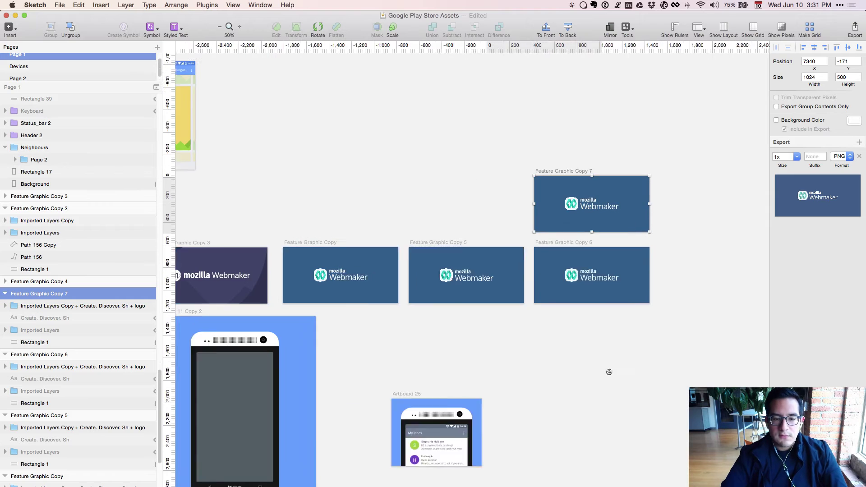
left_click_drag(698, 365, 462, 458)
key("super+plus")
key("super+plus")
Copy the logo-dark image from Untitled 2 and paste it into Copy 7's logo group.
left_click(379, 279)
double_click(378, 280)
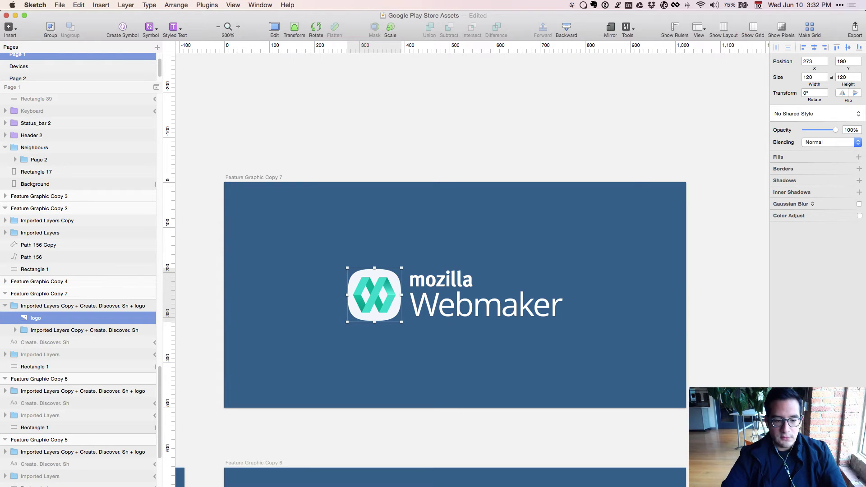
key("super+grave")
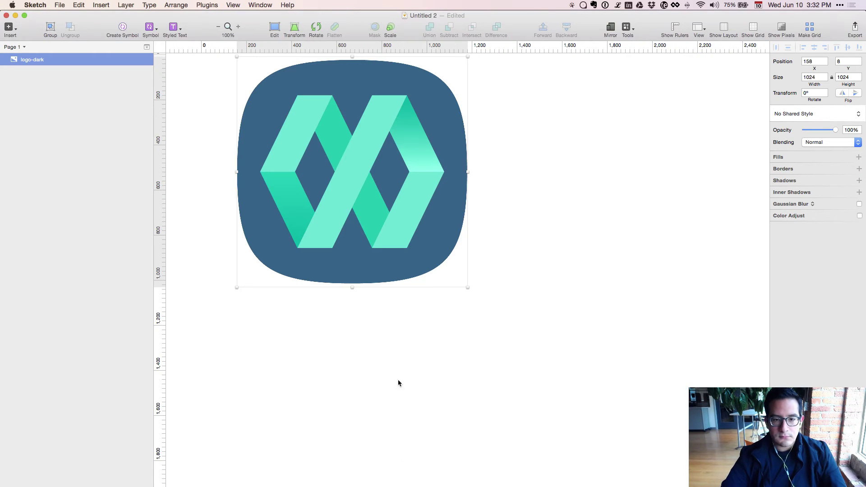
key("super+c")
key("super+grave")
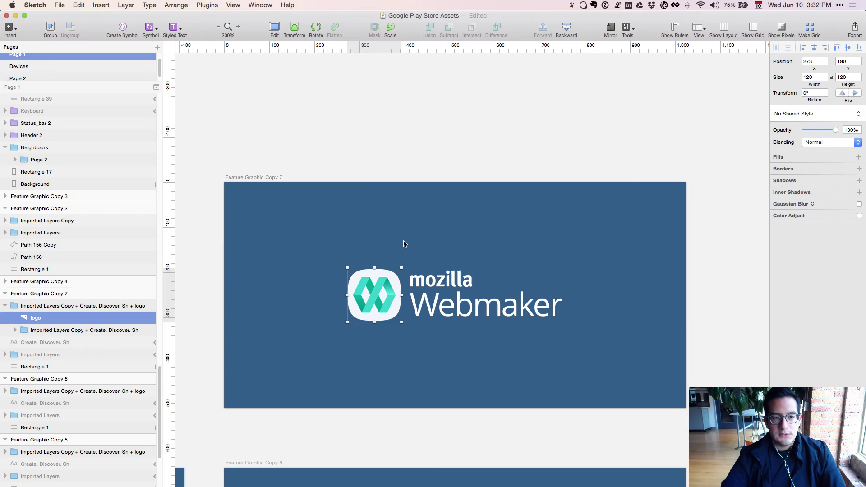
left_click(384, 278)
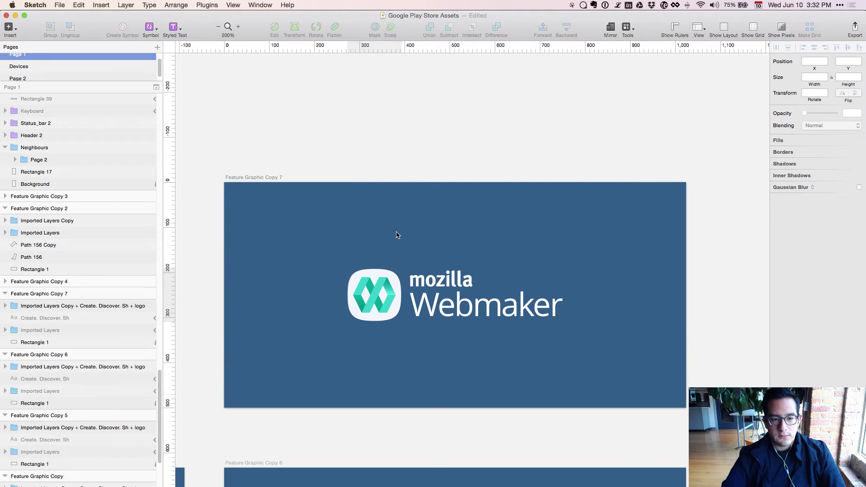
double_click(386, 280)
key("super+v")
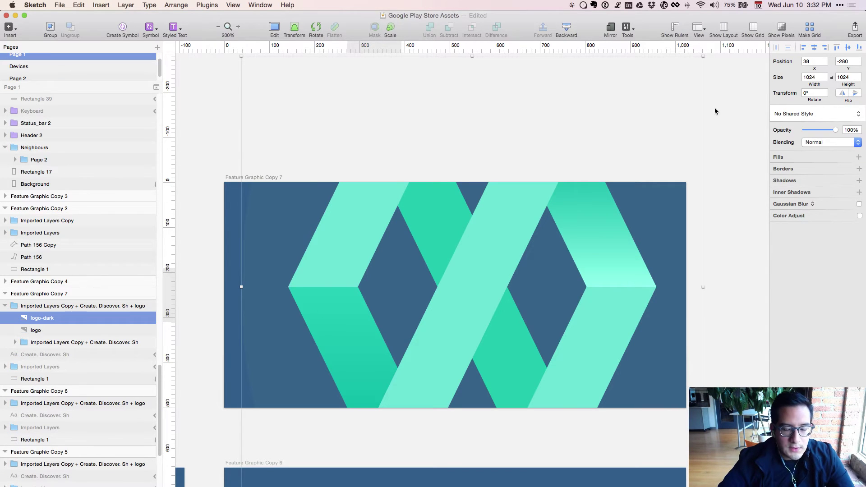
Set the logo-dark image's width to 140.
left_click(815, 77)
type("140")
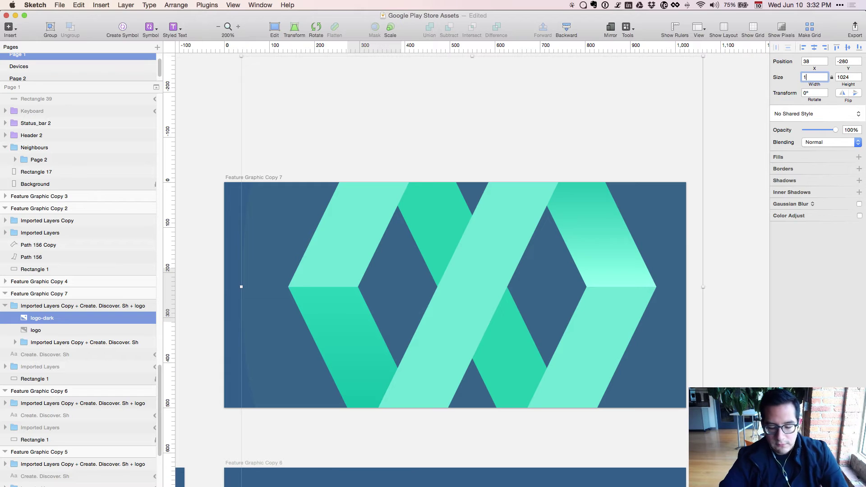
key("Return")
Drag logo-dark onto the Webmaker icon and nudge the original logo left.
left_click_drag(265, 82, 373, 290)
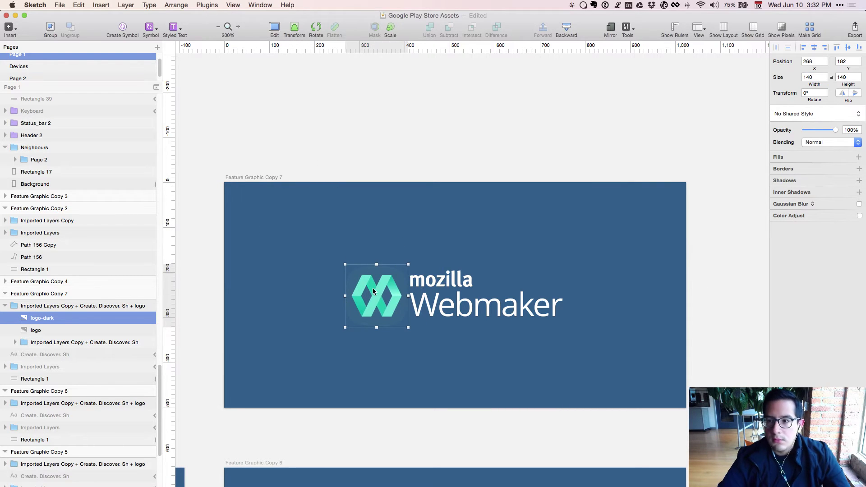
left_click(26, 330)
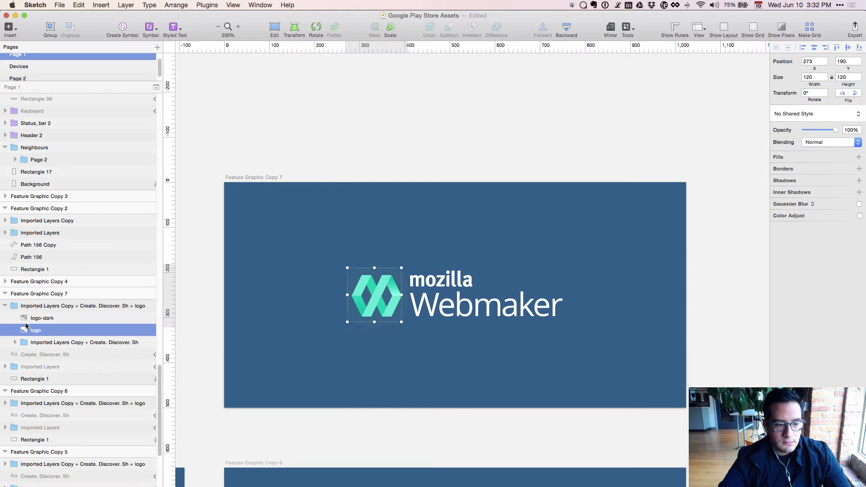
key("shift+Left")
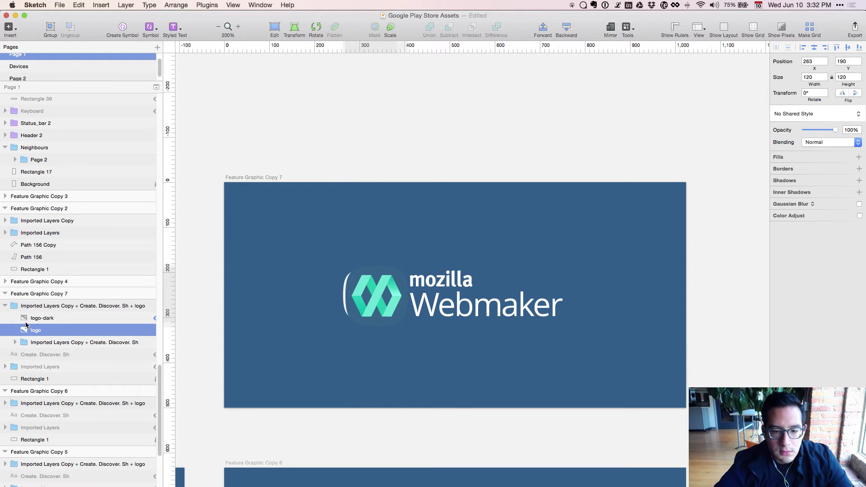
key("Left")
key("Left")
key("super+c")
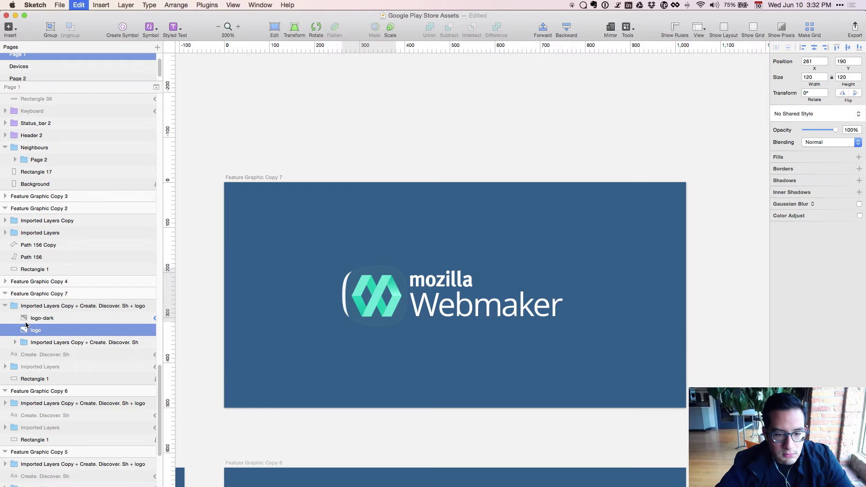
Move logo-dark with Shift+arrow nudges until it sits roughly over the original icon.
left_click(78, 320)
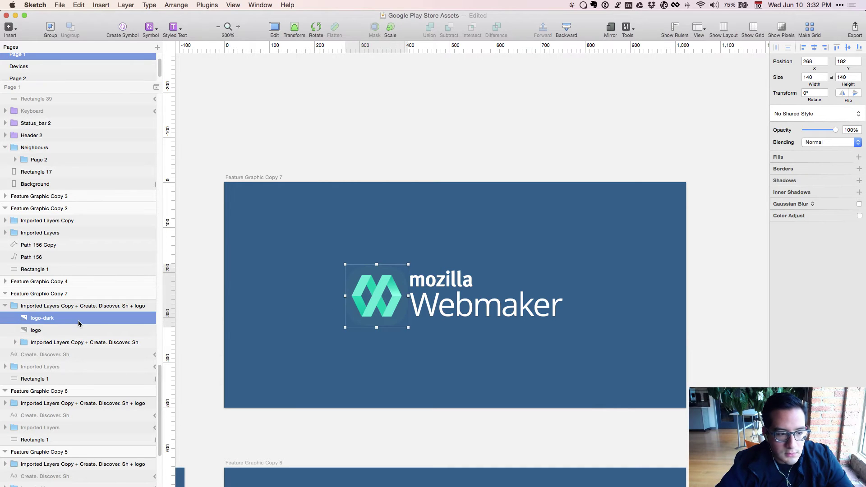
key("shift+Left")
key("Left")
key("Left")
key("Left")
key("Left")
key("Left")
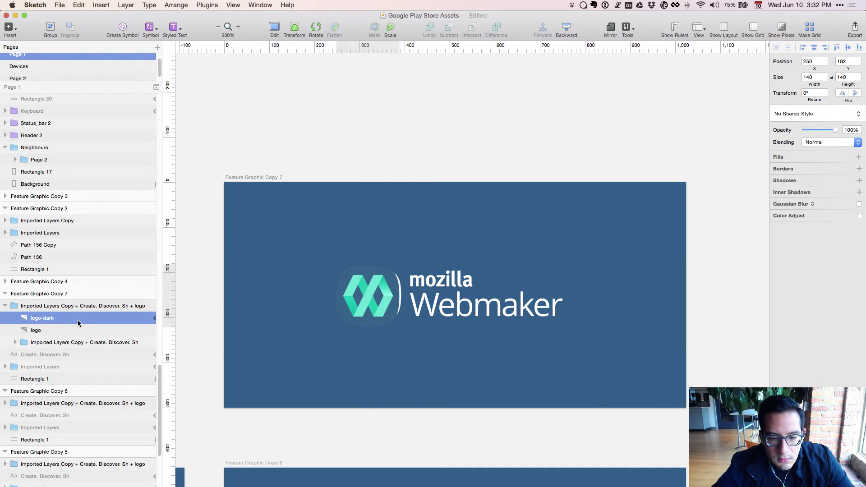
key("Left")
key("Left")
key("Left")
key("Left")
key("Left")
key("Left")
key("Left")
key("Left")
key("Left")
key("shift+Left")
key("shift+Left")
key("shift+Left")
key("shift+Left")
key("shift+Left")
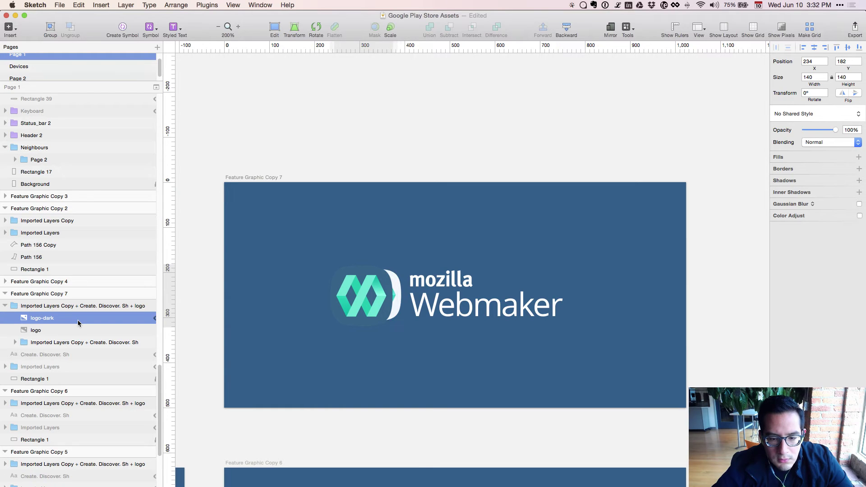
key("shift+Left")
key("shift+Left")
key("shift+Left")
key("shift+Left")
key("shift+Left")
key("shift+Left")
key("shift+Right")
key("shift+Right")
key("shift+Right")
key("shift+Right")
key("shift+Right")
key("shift+Right")
key("shift+Right")
key("shift+Right")
key("shift+Right")
key("shift+Right")
key("shift+Right")
key("shift+Right")
key("shift+Down")
key("shift+Down")
key("shift+Down")
key("shift+Down")
key("shift+Down")
key("shift+Down")
key("shift+Down")
key("shift+Down")
key("shift+Down")
key("shift+Down")
key("shift+Up")
key("shift+Up")
key("shift+Up")
key("shift+Up")
key("shift+Up")
key("shift+Up")
key("shift+Up")
key("shift+Up")
key("shift+Up")
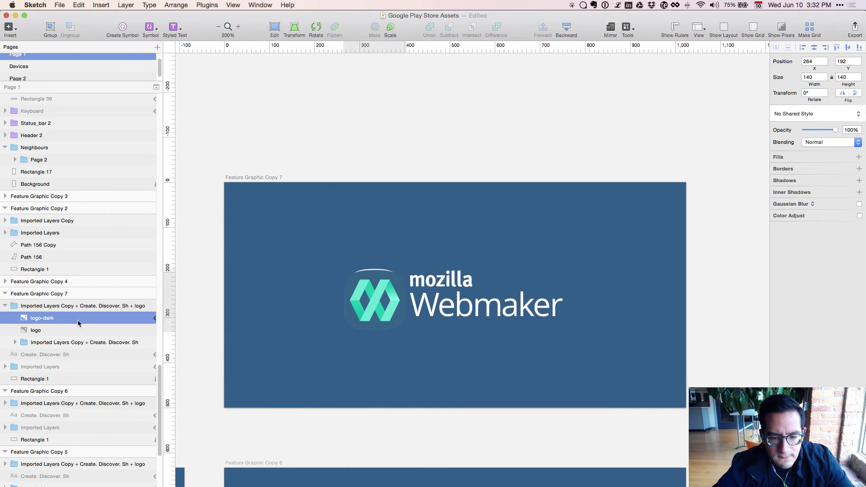
key("shift+Down")
key("shift+Down")
key("shift+Down")
key("shift+Down")
key("shift+Down")
key("shift+Down")
key("shift+Down")
key("shift+Down")
key("shift+Down")
key("shift+Down")
key("shift+Down")
key("shift+Down")
key("shift+Up")
key("shift+Up")
key("shift+Up")
key("shift+Up")
key("shift+Up")
key("shift+Up")
key("shift+Up")
key("shift+Up")
key("shift+Up")
key("shift+Up")
key("shift+Up")
key("shift+Up")
key("shift+Up")
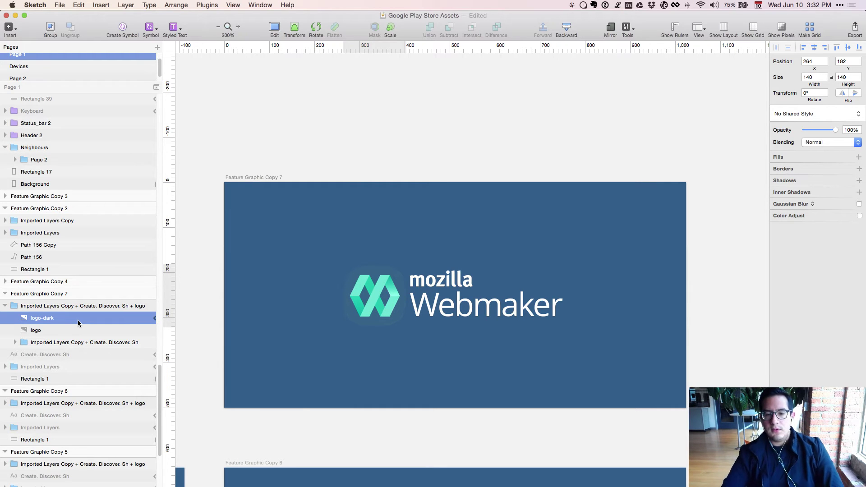
Fine-tune logo-dark to 254, 182 over the icon, toggling its visibility to check alignment.
key("shift+Left")
key("shift+Left")
key("shift+Right")
key("Left")
key("Left")
key("Left")
key("Right")
key("Right")
key("Right")
key("shift+super+h")
key("shift+super+h")
key("shift+super+h")
key("shift+super+h")
key("shift+super+h")
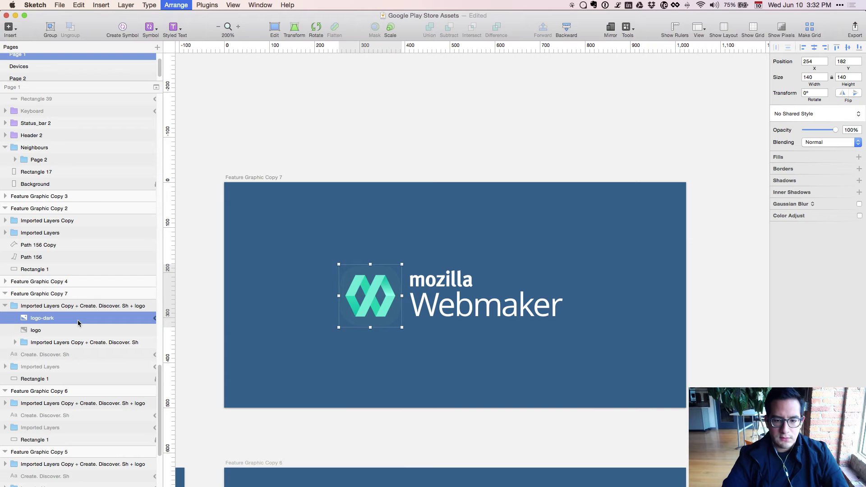
key("shift+super+h")
key("shift+super+h")
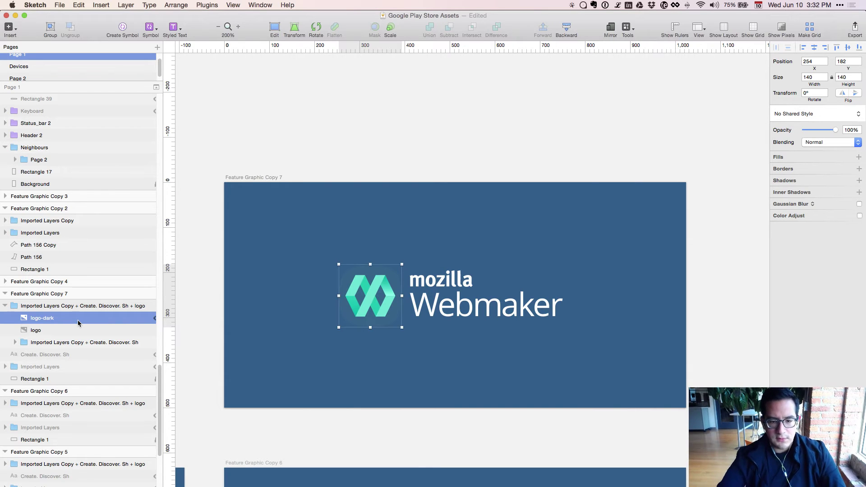
left_click(269, 290)
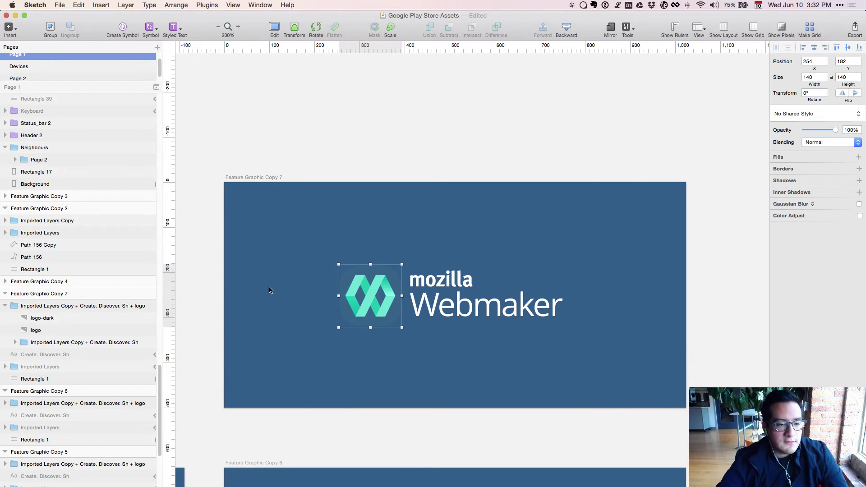
Fill Feature Graphic Copy 7's background rectangle with near-white FCFEFF, slightly tinted blue.
left_click(59, 308)
left_click(59, 344)
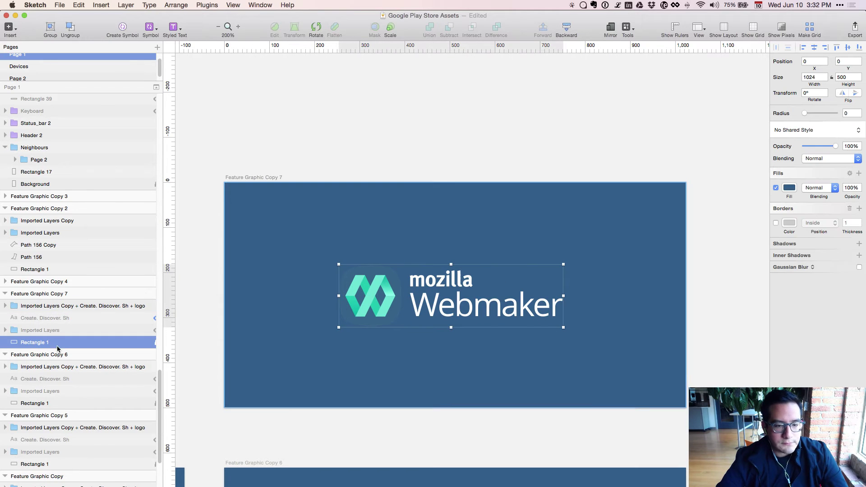
left_click(788, 189)
left_click_drag(790, 240, 719, 183)
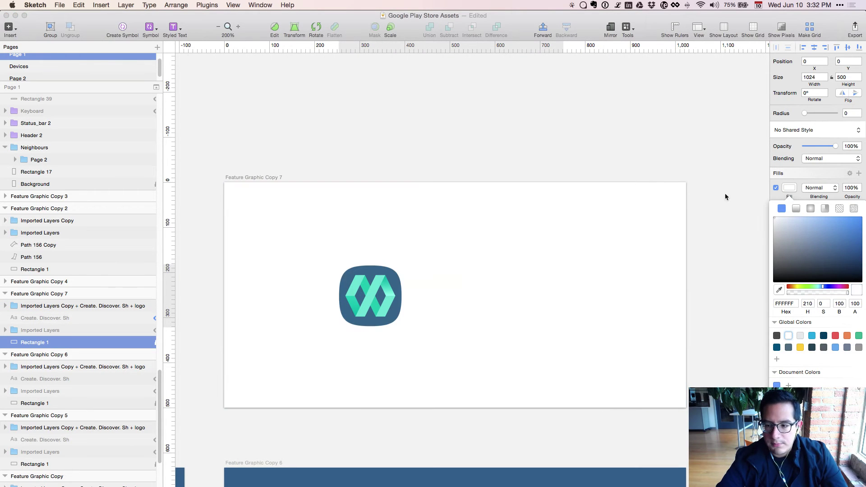
key("ctrl+c")
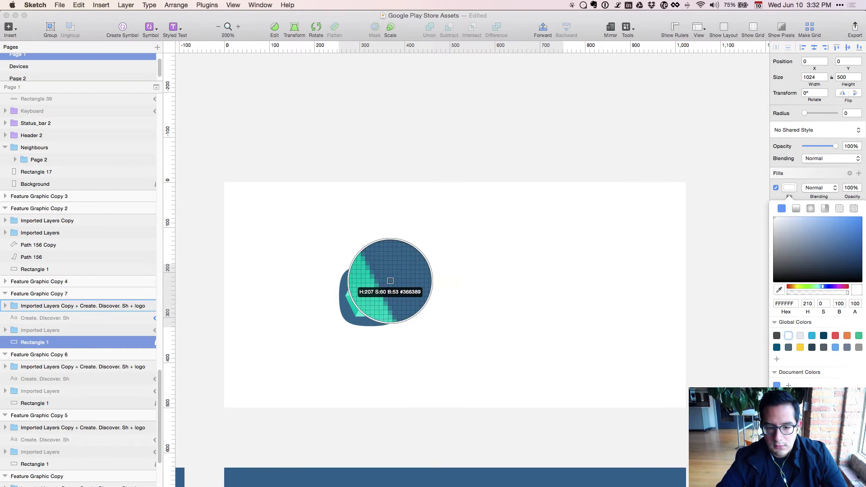
left_click(387, 284)
left_click_drag(823, 256, 716, 182)
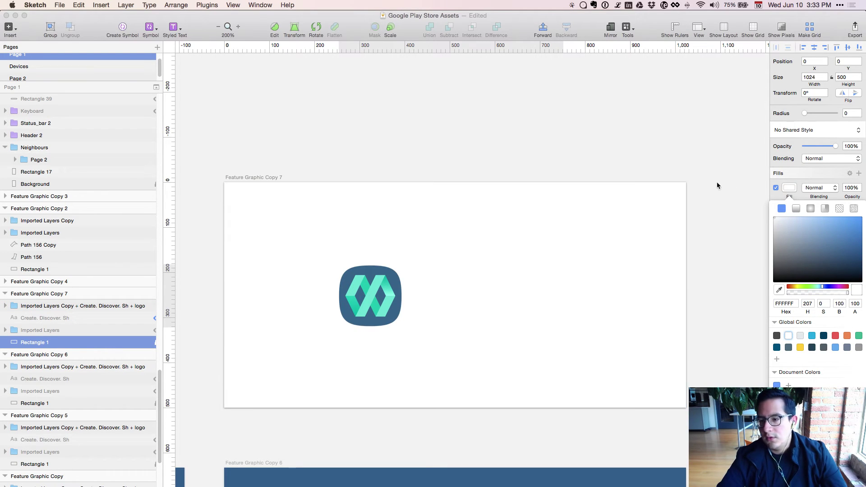
left_click(826, 302)
left_click(826, 302)
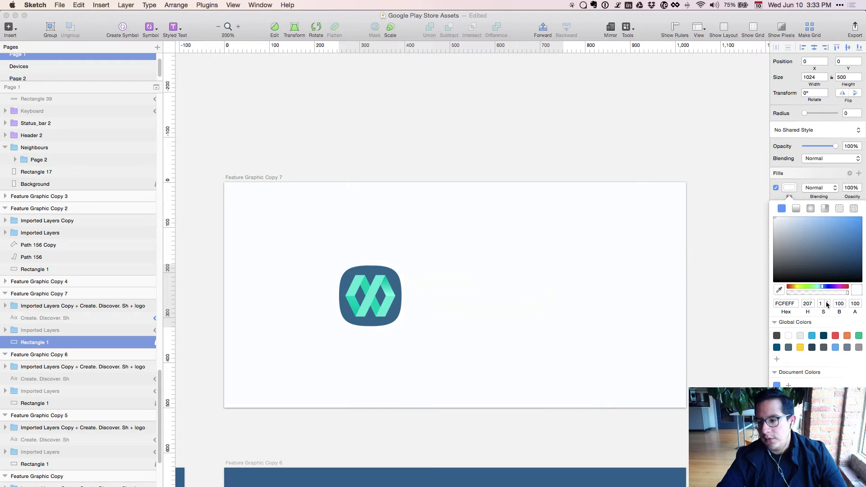
left_click(826, 302)
Colour the Webmaker text in the logo group dark blue with the eyedropper.
double_click(444, 301)
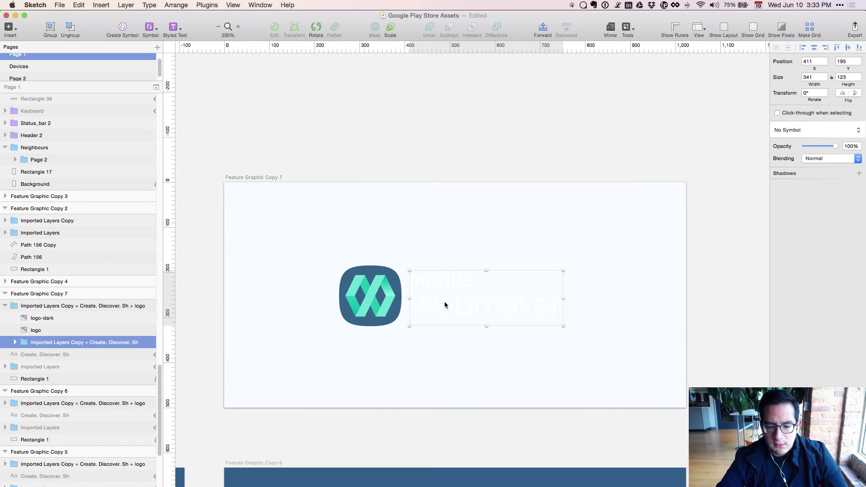
double_click(445, 301)
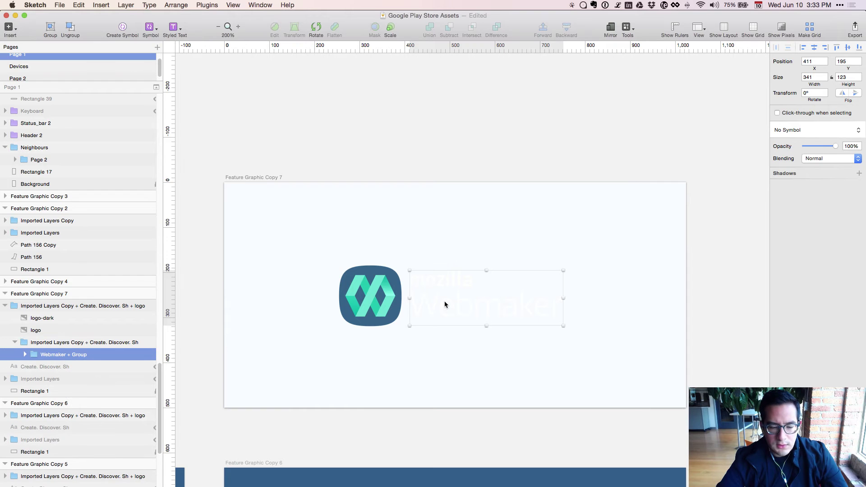
double_click(444, 301)
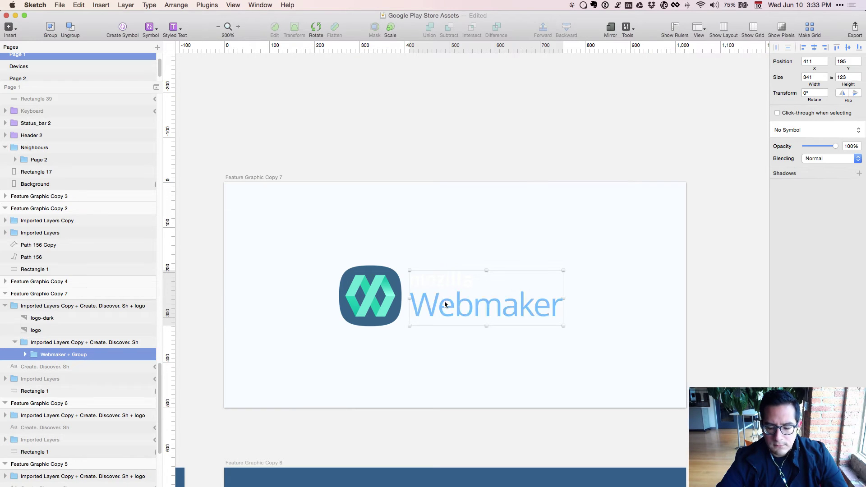
left_click(441, 486)
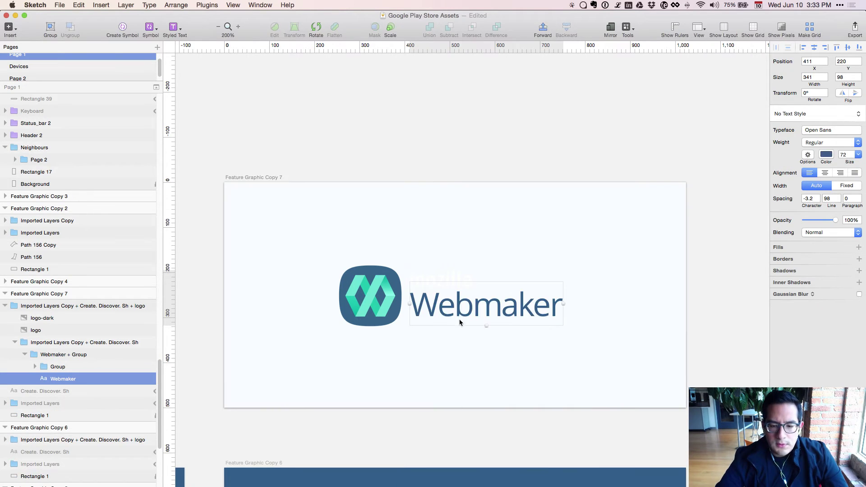
left_click(445, 276)
Select all the mozilla letter shapes and colour them the same dark blue.
left_click(444, 277)
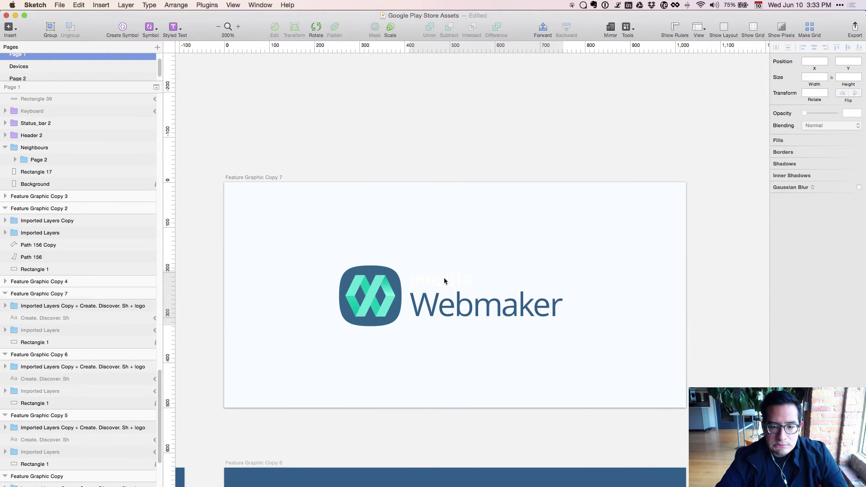
double_click(443, 279)
double_click(443, 282)
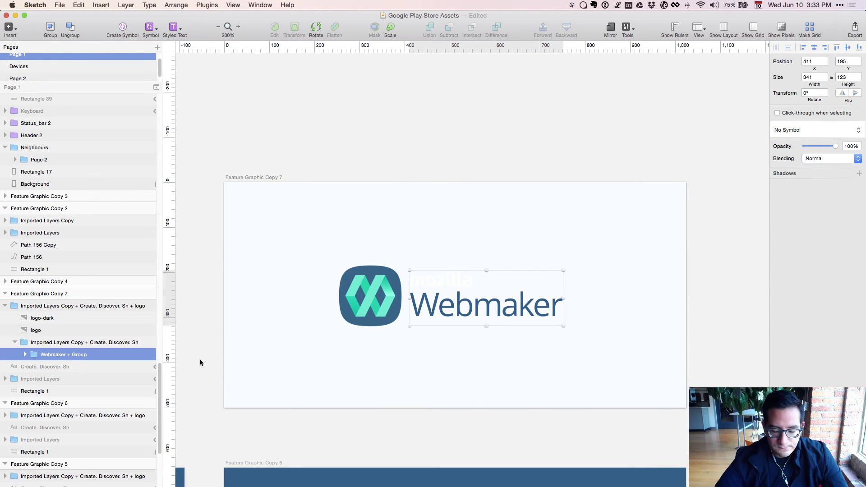
key("Return")
left_click(35, 366)
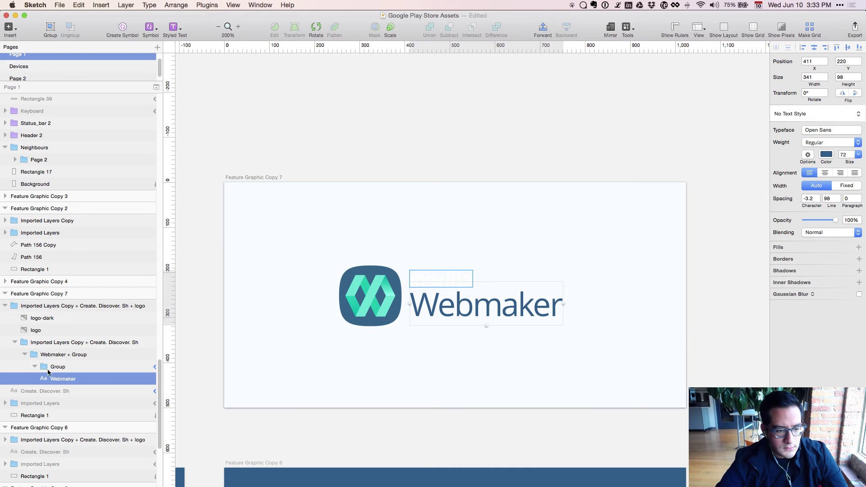
left_click(67, 379)
left_click(99, 453, "shift")
key("ctrl+c")
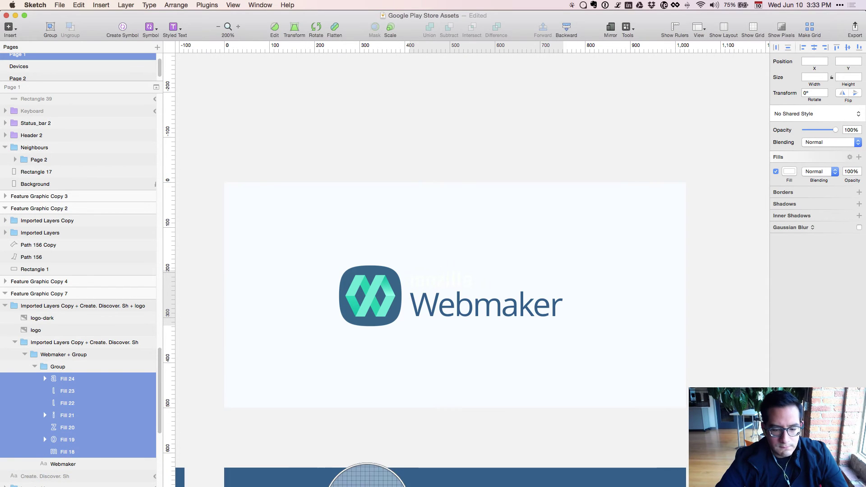
left_click(367, 474)
Zoom out to compare the light artboard with the blue variant artboards.
key("Escape")
key("super+minus")
key("super+minus")
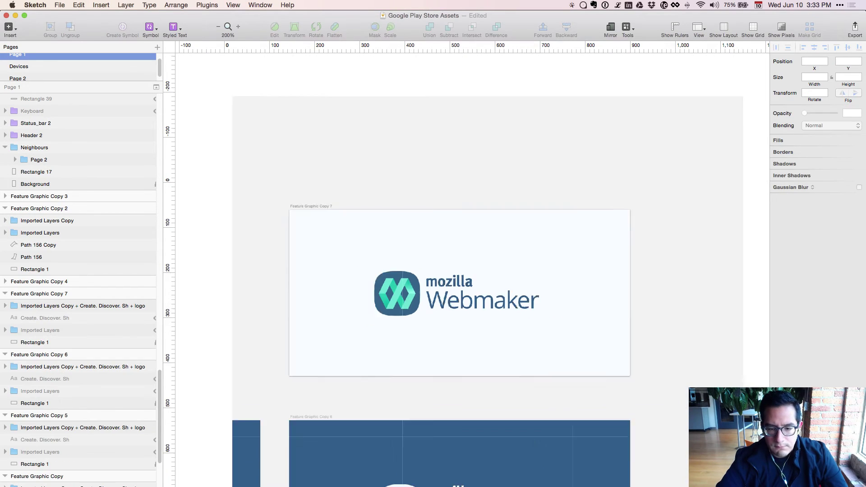
key("super+plus")
key("super+plus")
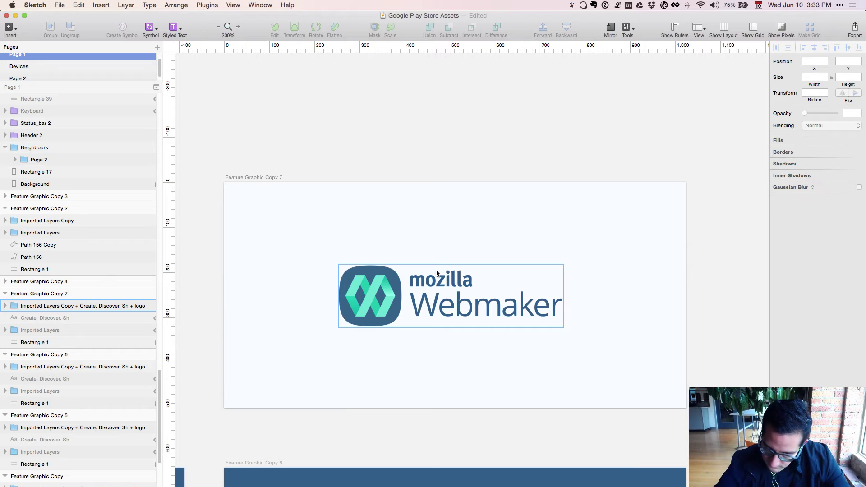
key("super+minus")
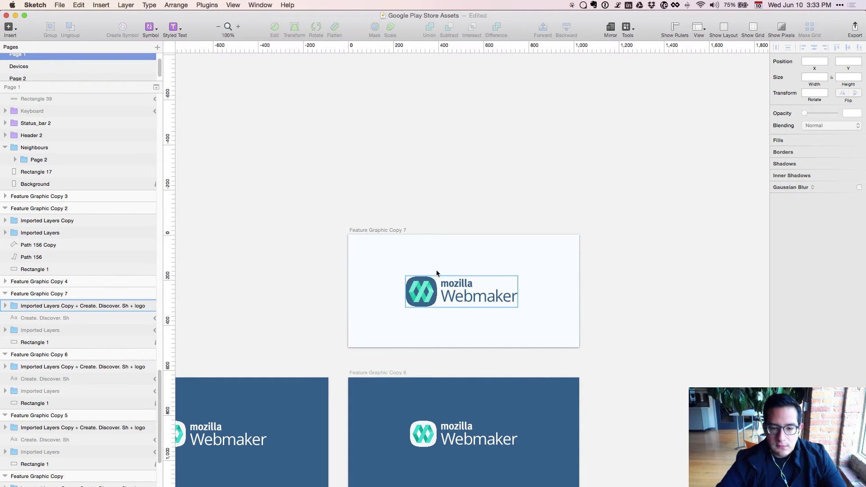
left_click_drag(593, 323, 585, 310)
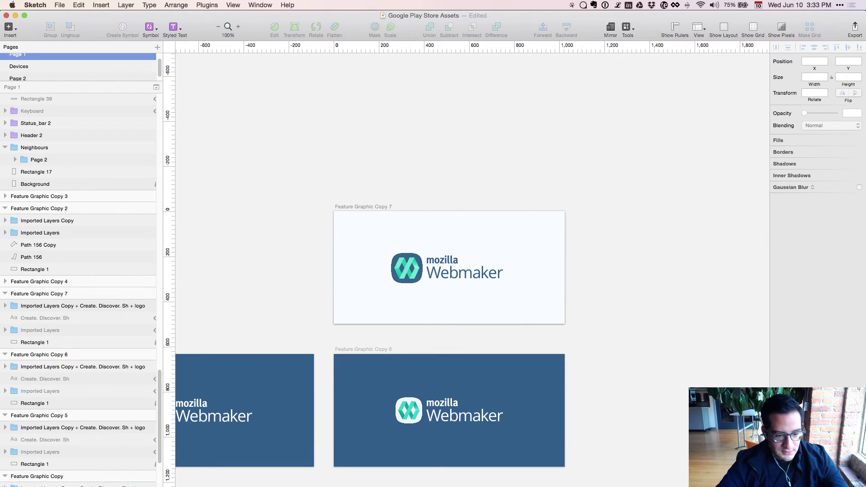
key("super+Tab")
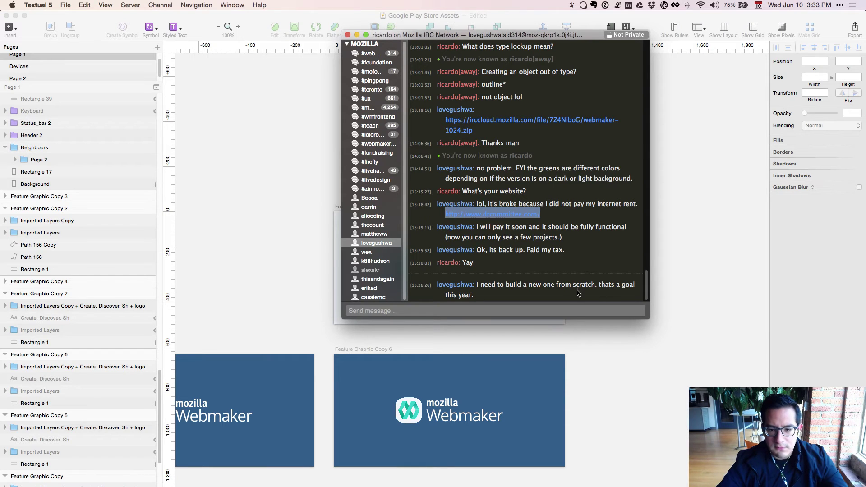
Post the reply 'I will help you!' in the IRC chat, then return to Sketch.
type("I will help you!")
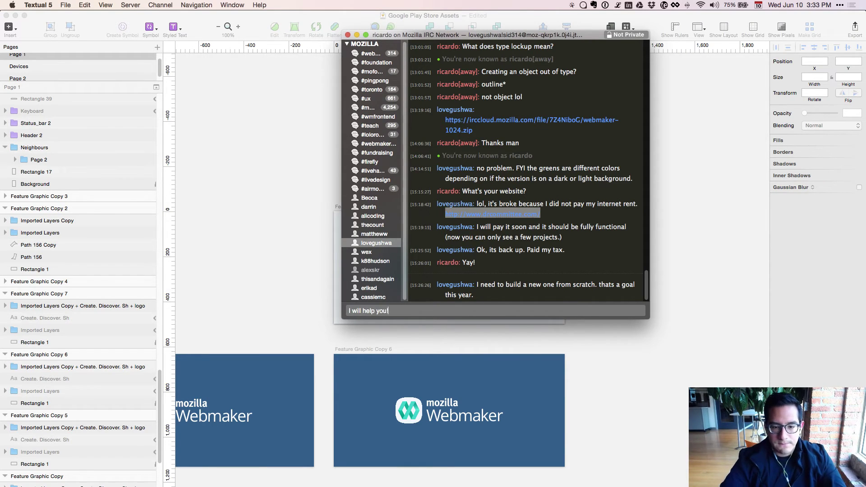
key("Return")
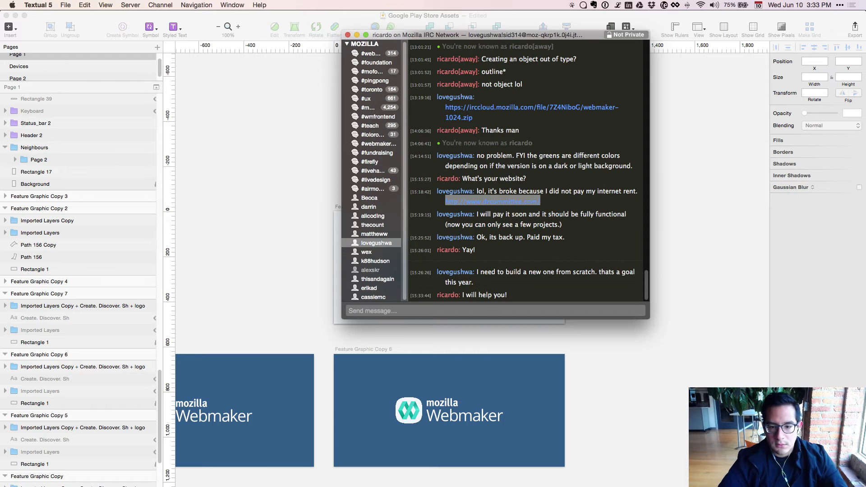
key("super+Tab")
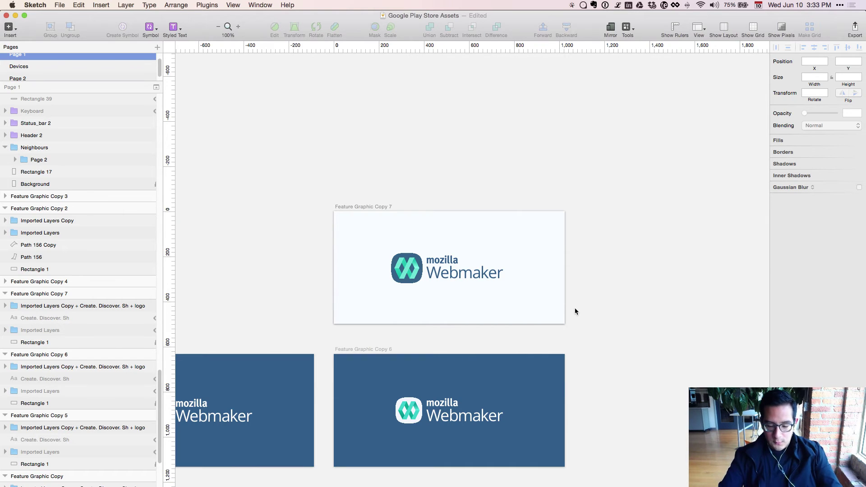
Zoom in on Feature Graphic Copy 7 and drill into the logo group's logo-dark icon.
key("super+plus")
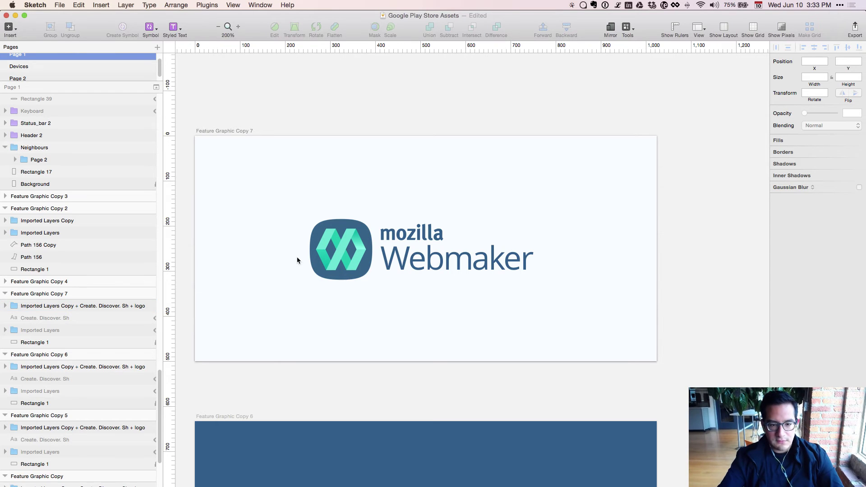
scroll(381, 352, "down", 3)
scroll(384, 369, "down", 2)
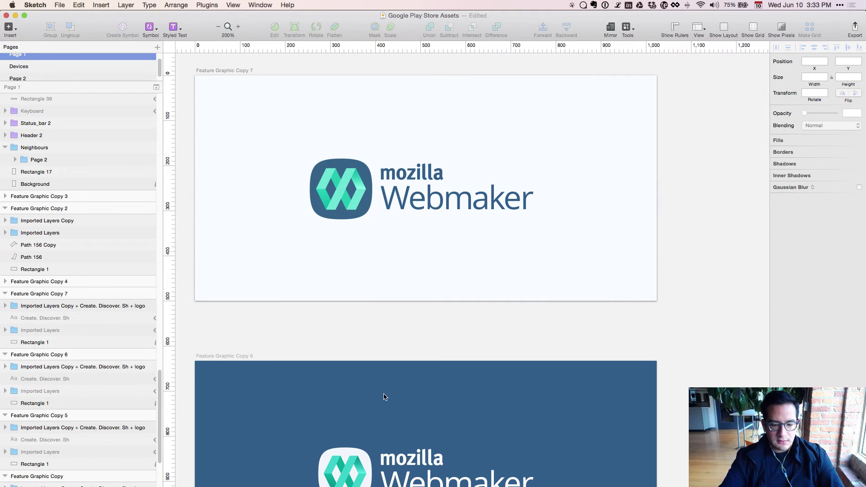
left_click(353, 204)
double_click(353, 204)
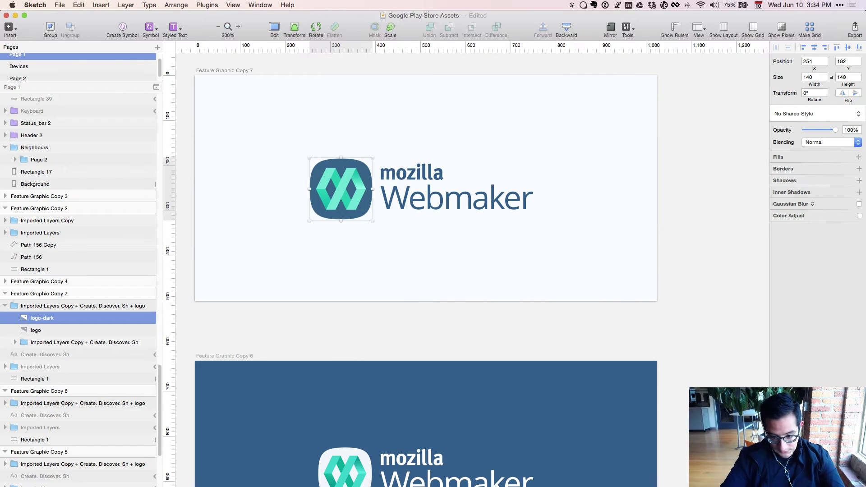
key("super+Tab")
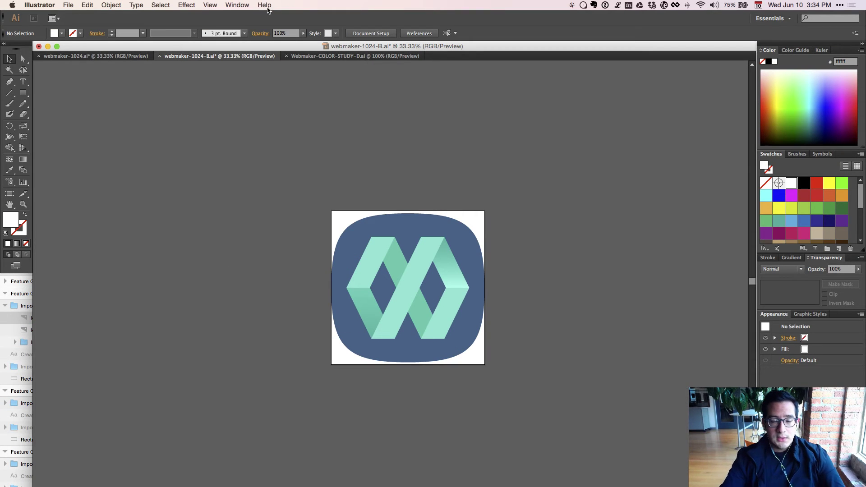
Check the document setup type settings, then view the teal and blue icon files at 100%.
left_click(357, 34)
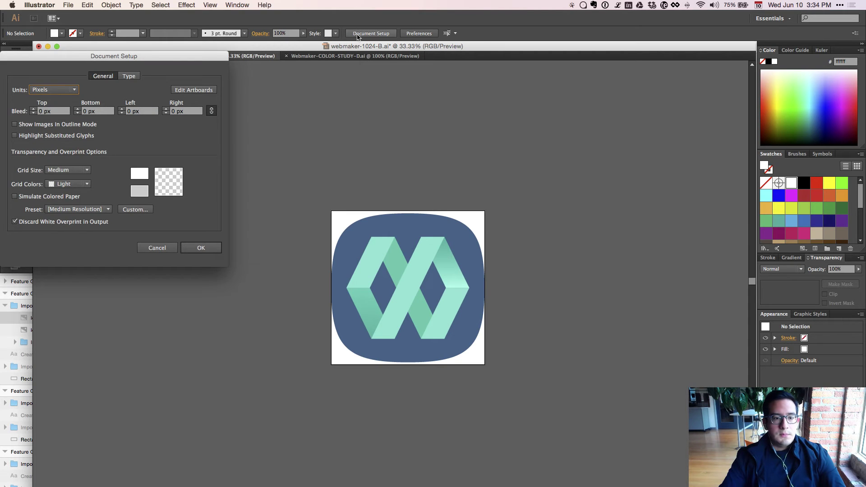
left_click(126, 76)
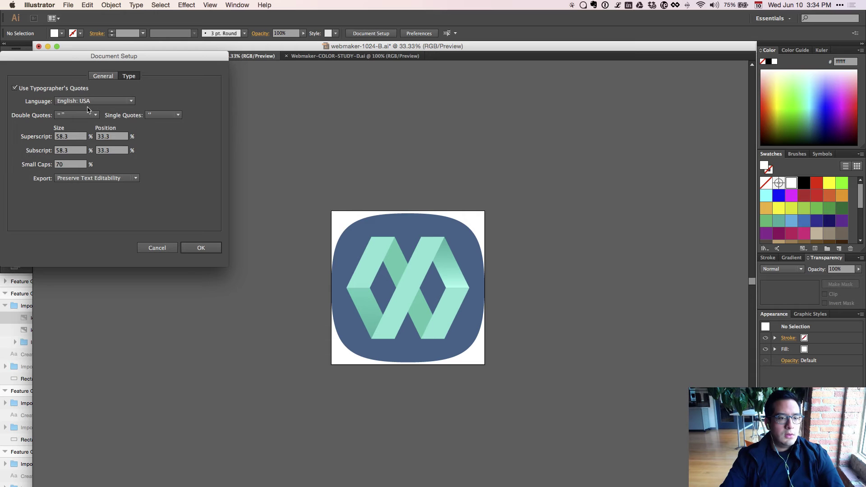
key("Escape")
left_click(314, 56)
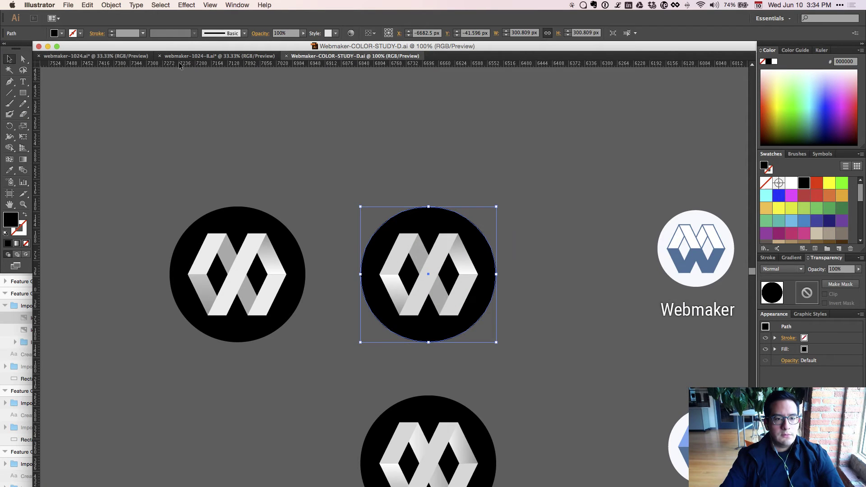
left_click(217, 56)
left_click(107, 57)
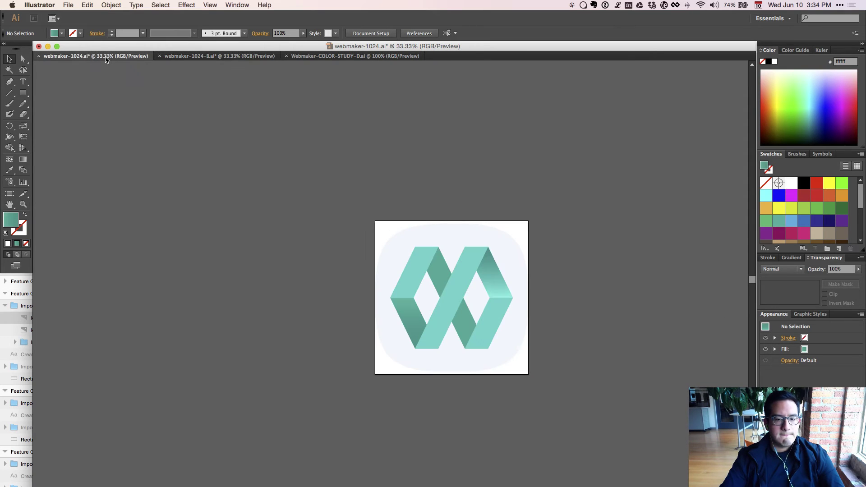
key("super+1")
left_click(188, 56)
key("super+1")
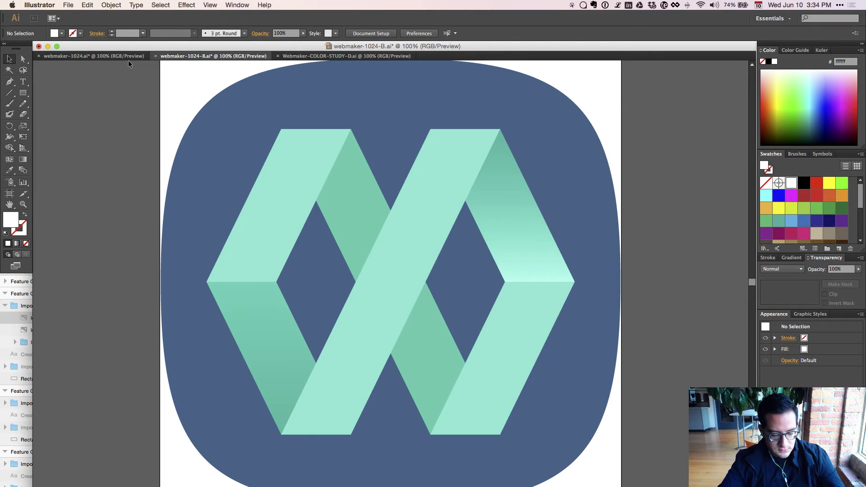
Flip between webmaker-1024.ai and webmaker-1024-B.ai to compare, then view Webmaker-COLOR-STUDY-D.ai.
key("super+grave")
key("super+grave")
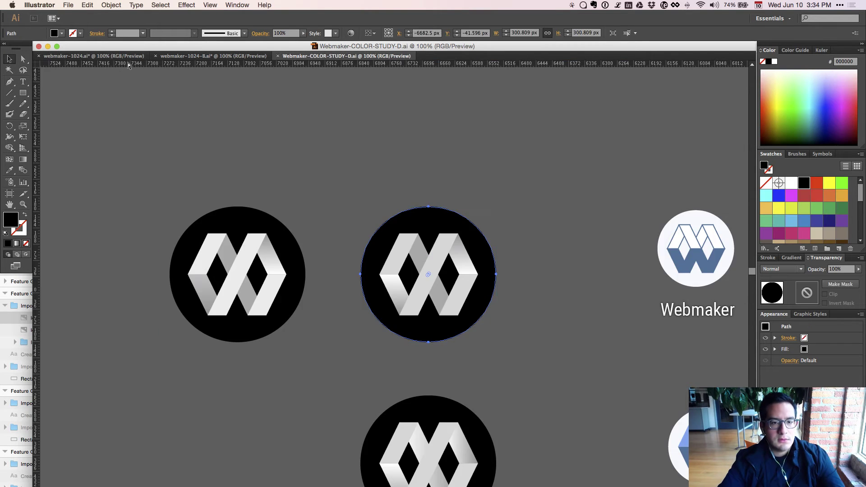
key("super+grave")
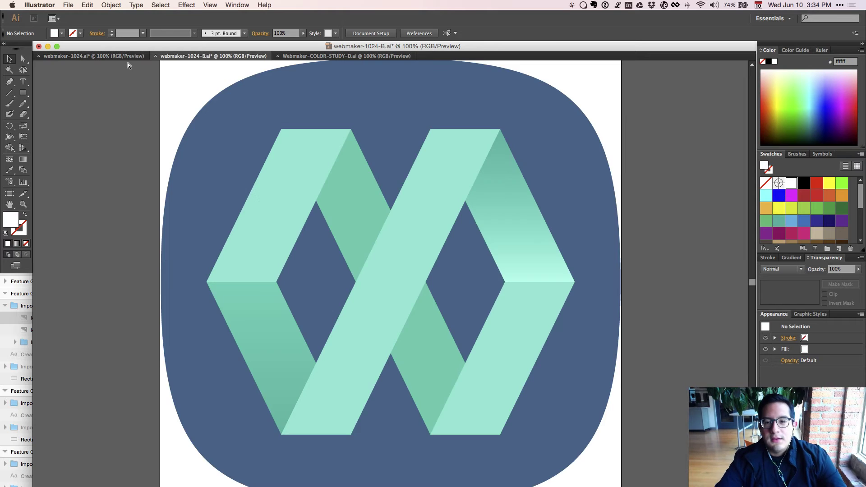
key("super+grave")
key("super+grave")
key("super+grave")
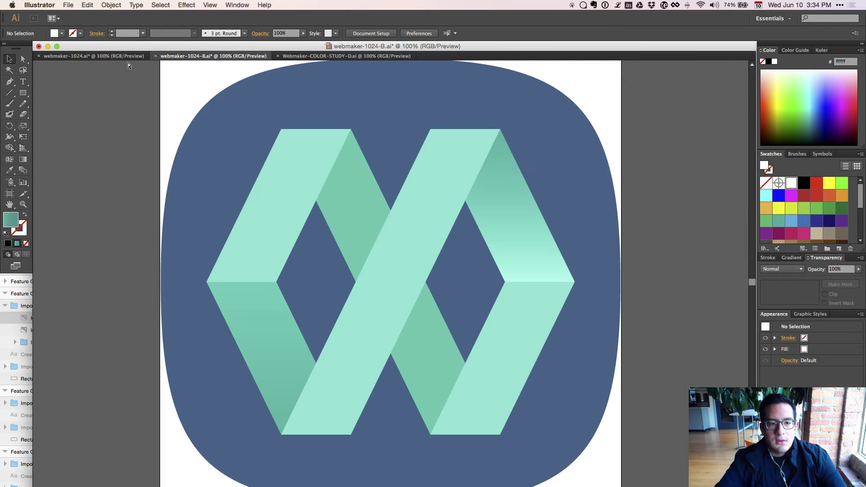
key("super+grave")
key("super+grave")
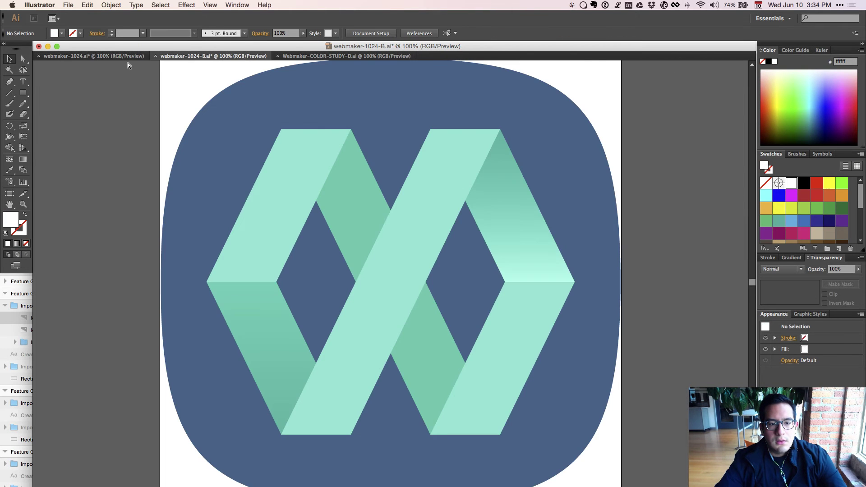
key("super+grave")
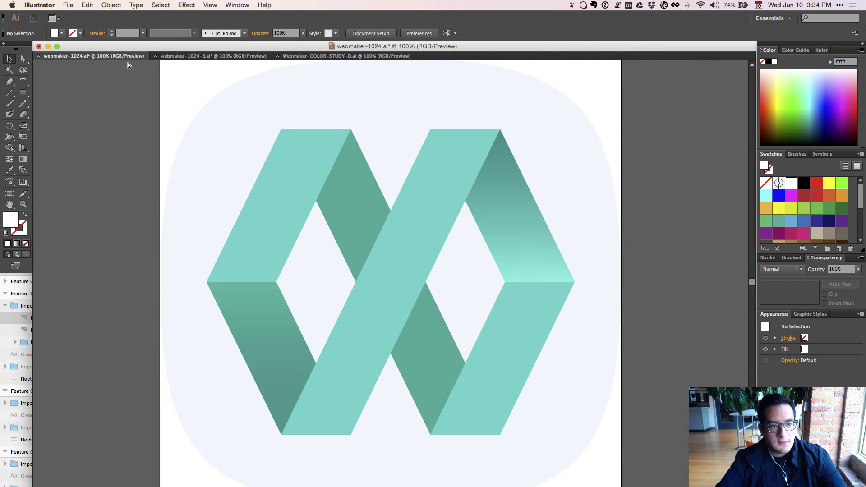
key("super+grave")
key("super+grave")
key("super+grave")
key("super+grave")
key("super+grave")
key("super+grave")
key("super+grave")
key("super+grave")
key("super+grave")
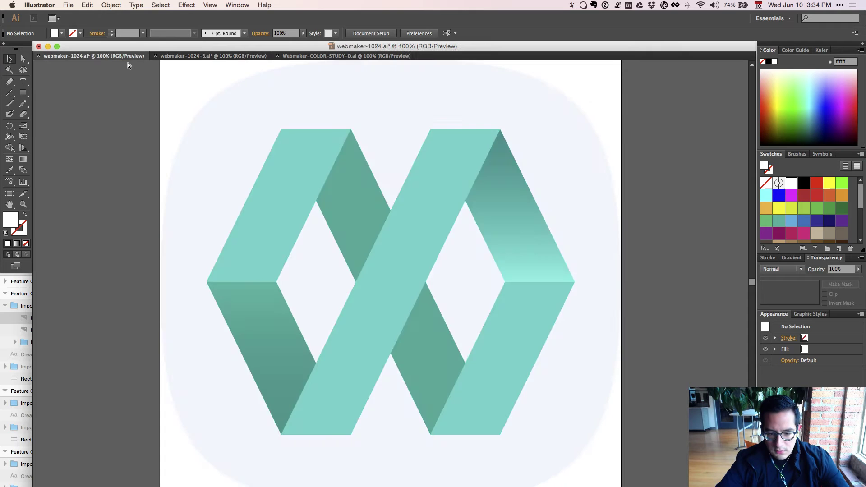
key("super+grave")
key("super+grave")
key("super+grave")
key("super+grave")
key("super+grave")
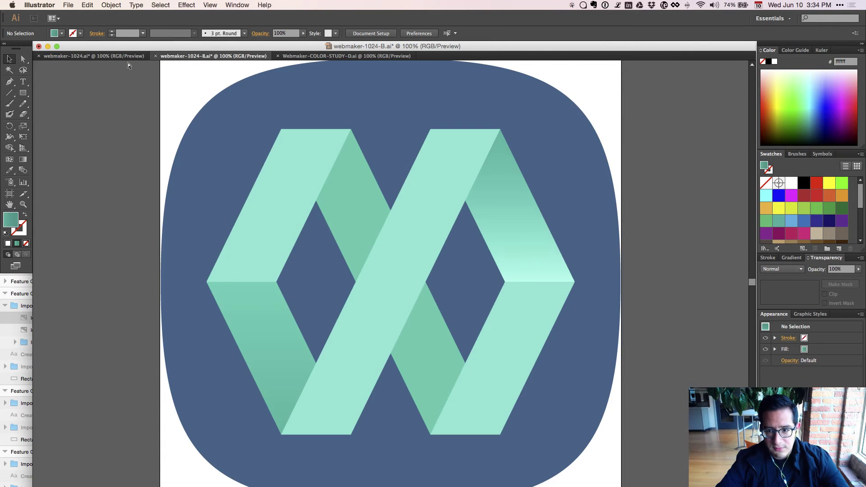
key("super+grave")
key("super+grave")
key("super+grave")
key("super+grave")
key("super+grave")
key("super+grave")
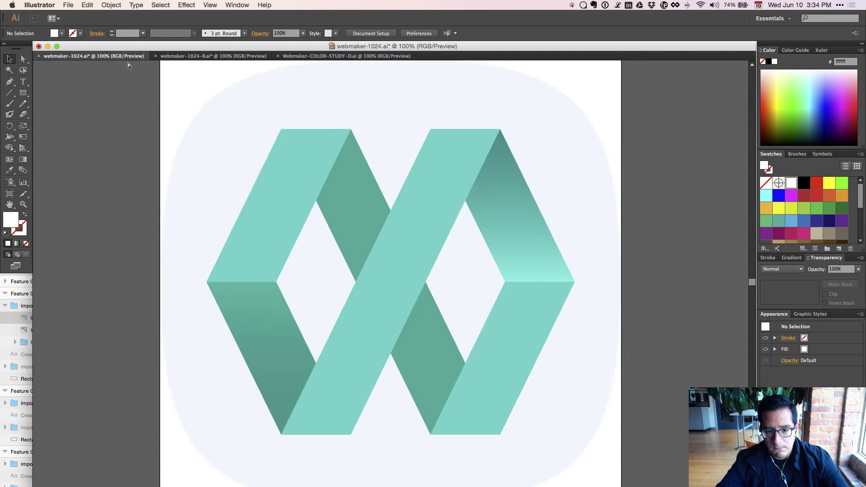
key("super+grave")
key("super+grave")
key("super+grave")
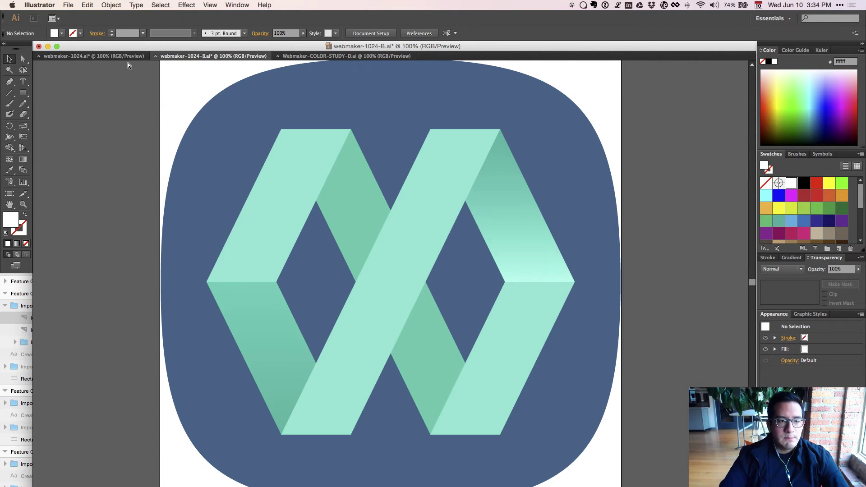
key("super+grave")
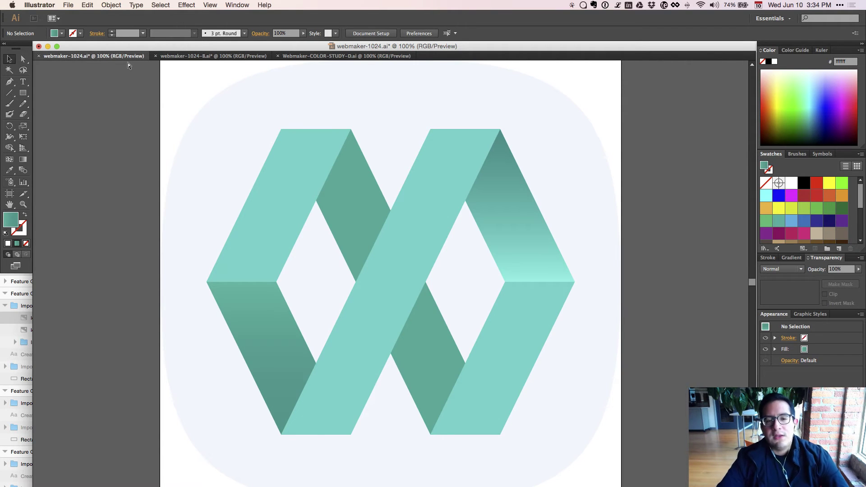
key("super+grave")
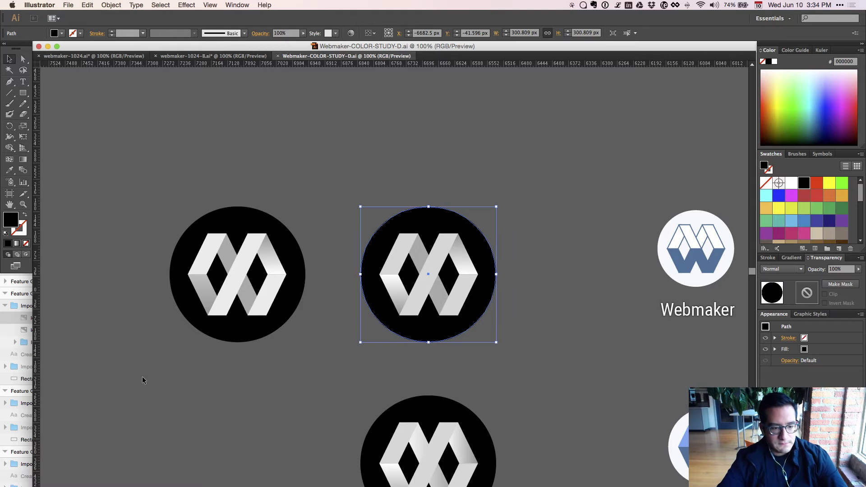
left_click(139, 375)
key("super+Tab")
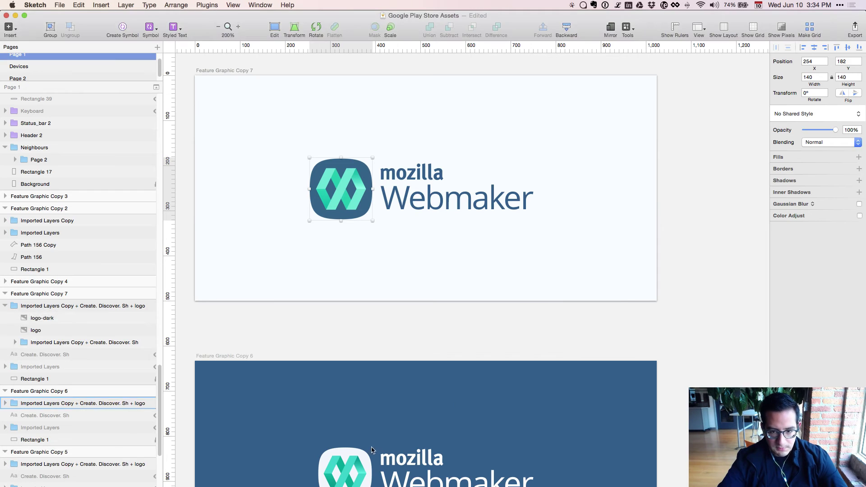
Resize the logo-dark icon on the light artboard from 140 to 120 wide.
left_click(352, 481, "super")
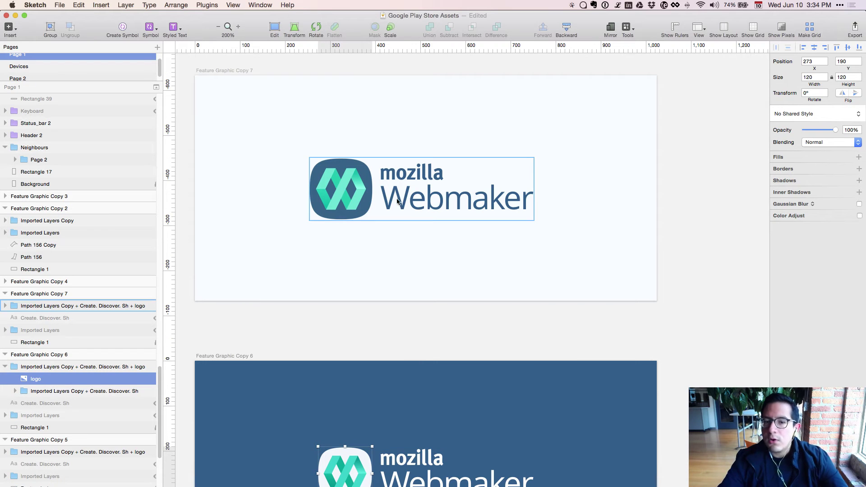
left_click(336, 214, "super")
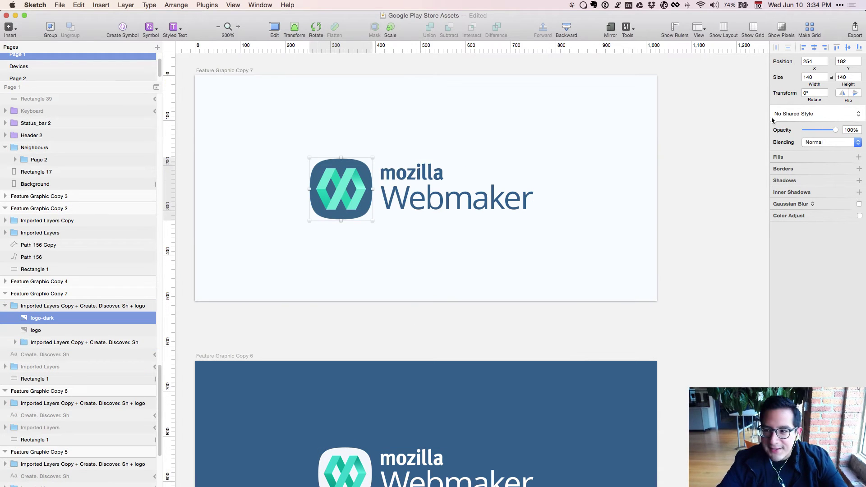
left_click(807, 79)
key("super+a")
type("120")
key("Return")
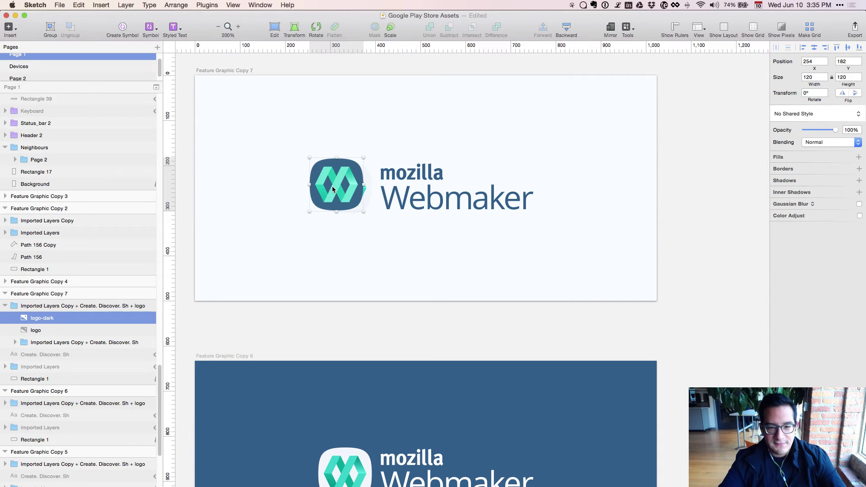
Nudge the dark icon with arrow keys to line it up beside the wordmark.
key("super+equal")
left_click_drag(332, 188, 484, 414)
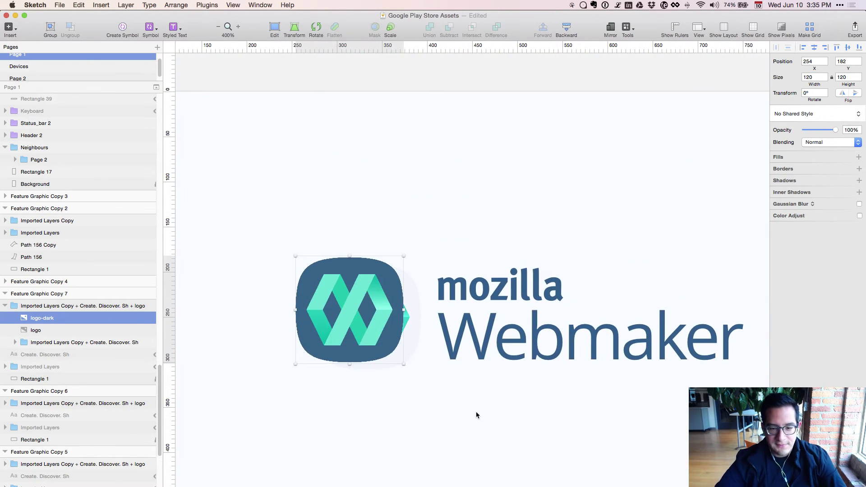
key("Right")
key("Right")
key("Right")
key("Right")
key("Right")
key("Right")
key("Right")
key("Right")
key("Right")
key("Right")
key("Right")
key("Right")
key("Right")
key("Right")
key("Right")
key("Right")
key("Right")
key("Right")
key("Right")
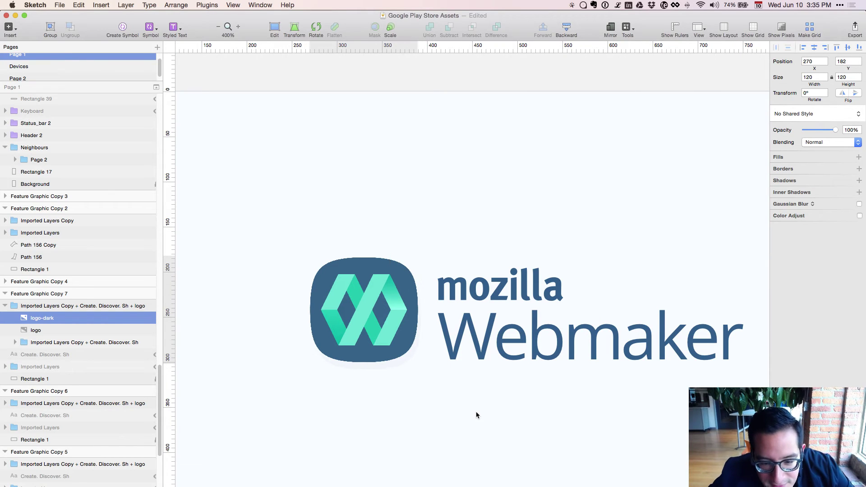
key("Down")
key("Down")
key("Down")
key("Down")
key("Down")
key("Down")
key("Down")
key("Down")
key("Left")
key("Left")
key("Right")
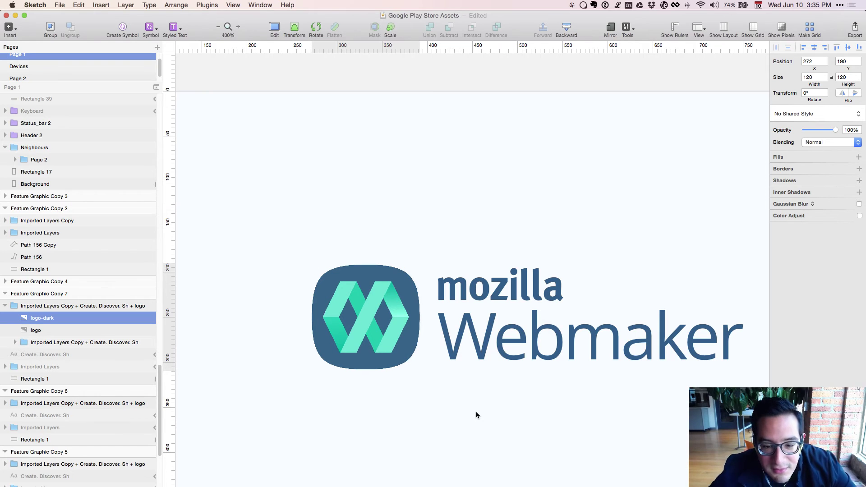
Delete the leftover original logo layer from the logo group.
left_click(64, 330)
key("Delete")
key("super+minus")
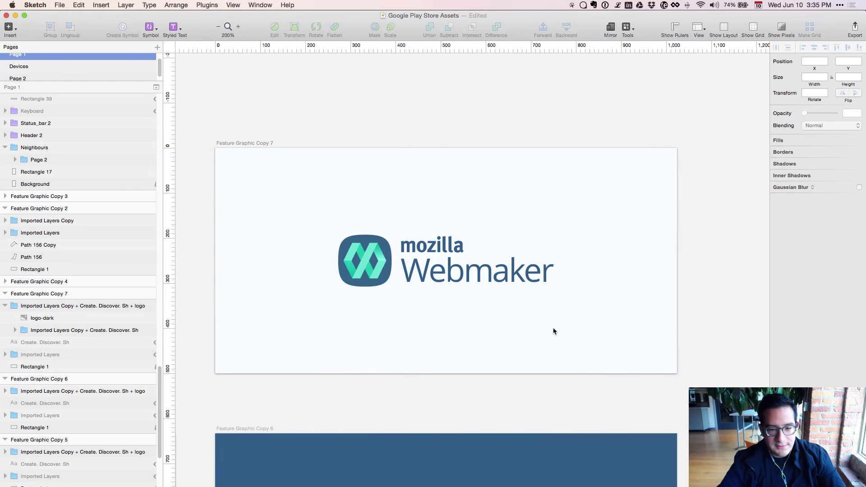
Inspect the background rectangle's fill colour without changes, then zoom out to both artboards.
left_click(415, 260)
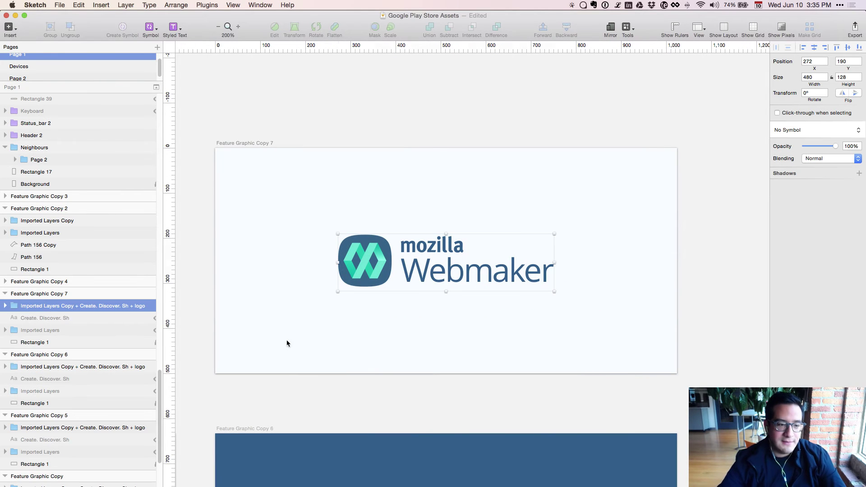
left_click(113, 341)
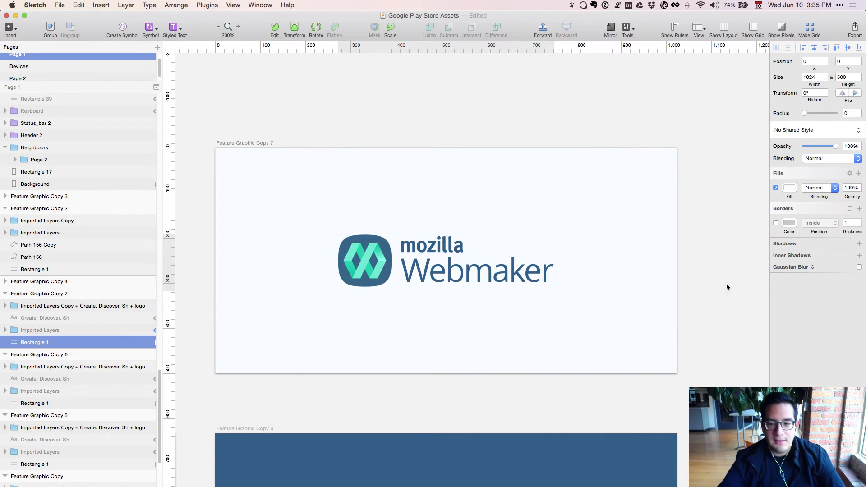
left_click(789, 188)
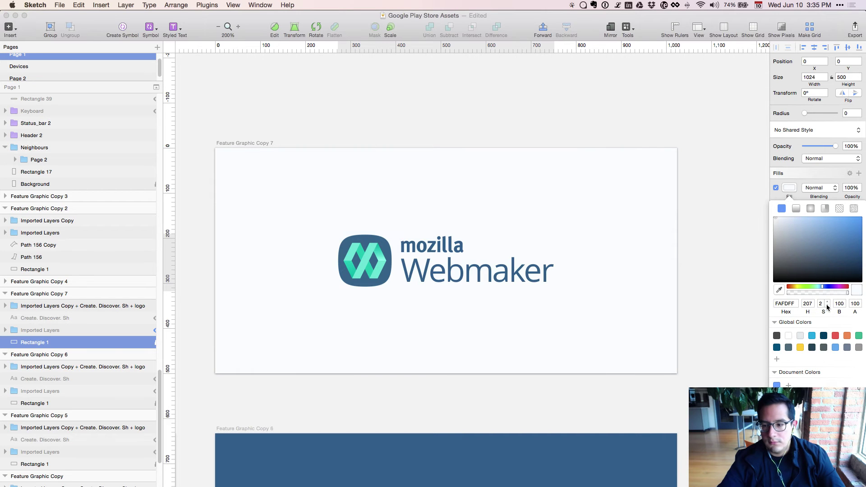
left_click(693, 316)
key("super+minus")
scroll(554, 463, "down", 1)
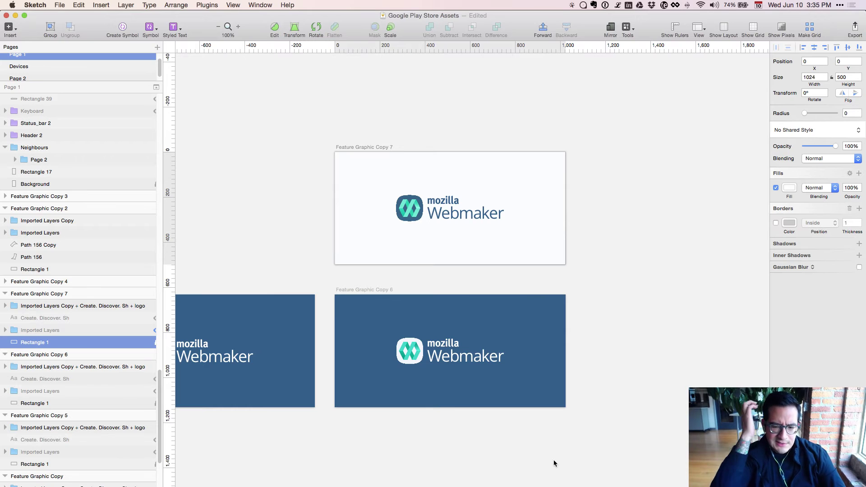
scroll(553, 459, "left", 10)
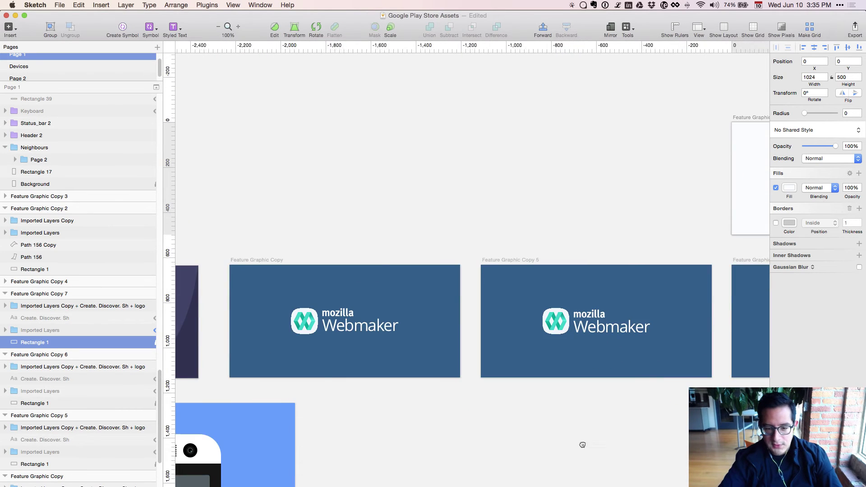
scroll(355, 444, "right", 10)
scroll(348, 446, "right", 5)
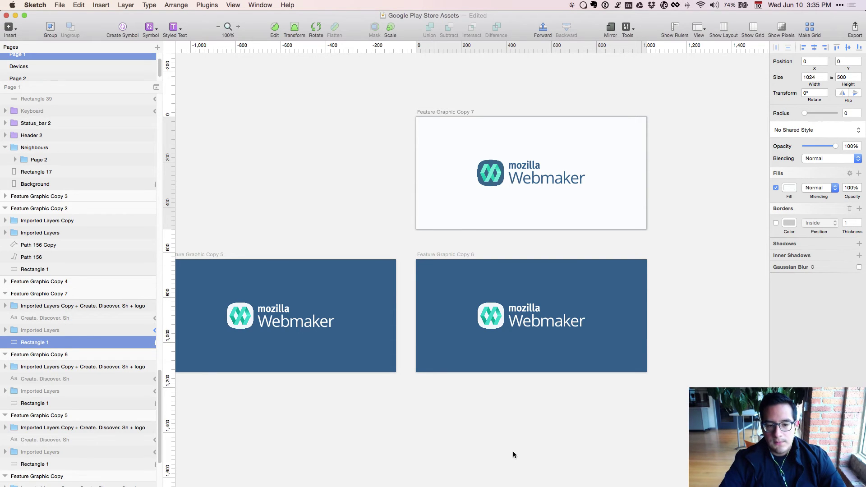
left_click_drag(528, 410, 548, 418)
left_click_drag(230, 452, 483, 432)
scroll(483, 432, "left", 20)
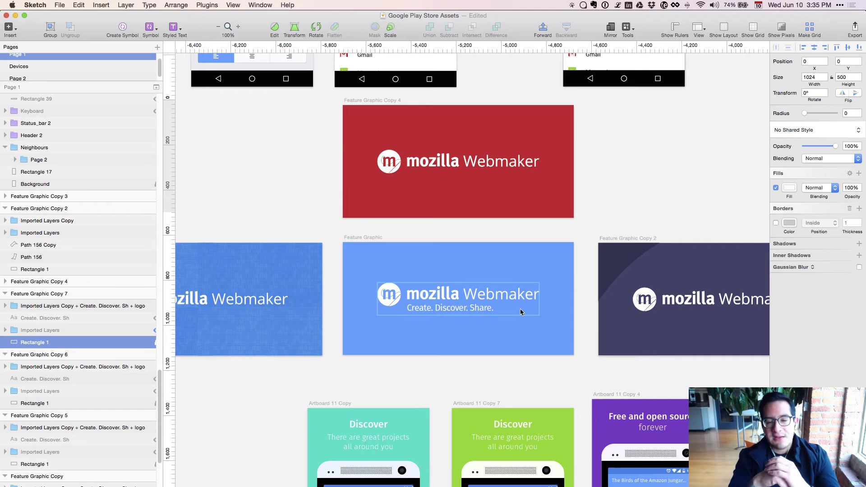
scroll(636, 198, "right", 10)
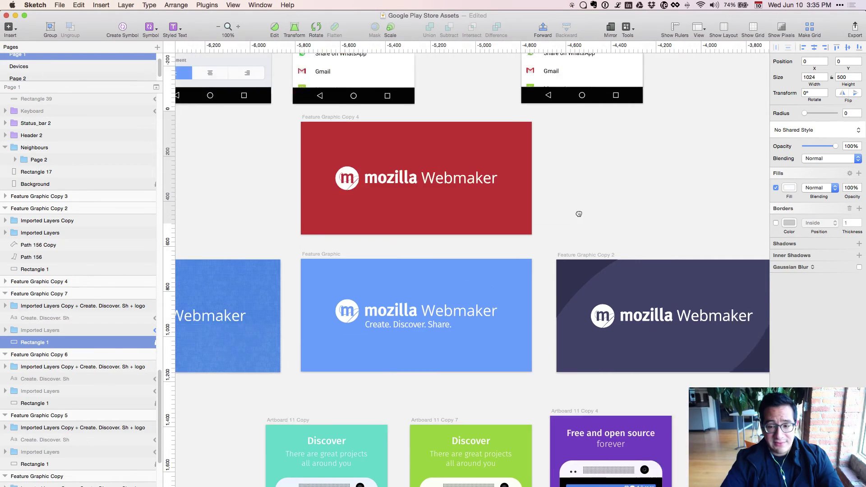
scroll(527, 211, "right", 4)
scroll(451, 293, "right", 6)
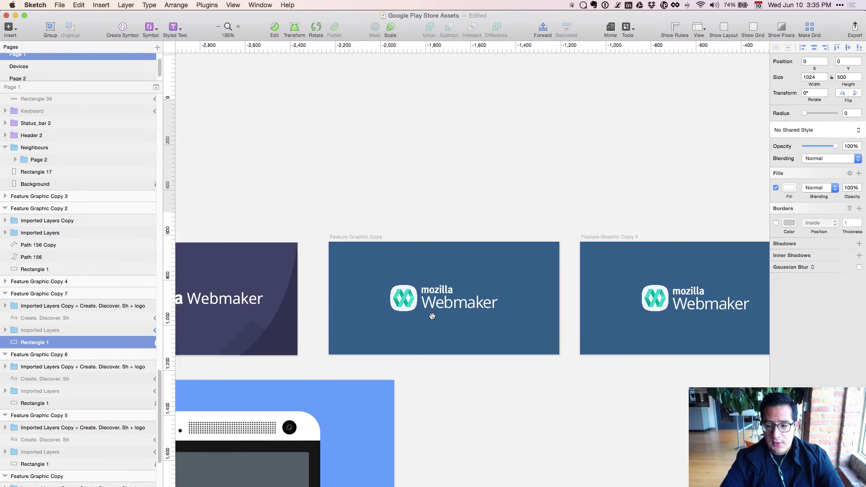
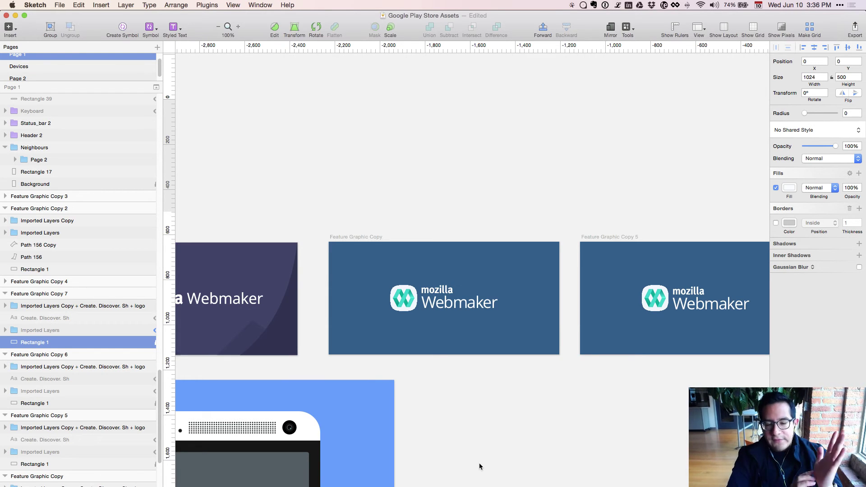
Zoom in to inspect the white Feature Graphic Copy 7, then zoom back out to actual size.
key("super+plus")
scroll(493, 436, "left", 5)
key("super+minus")
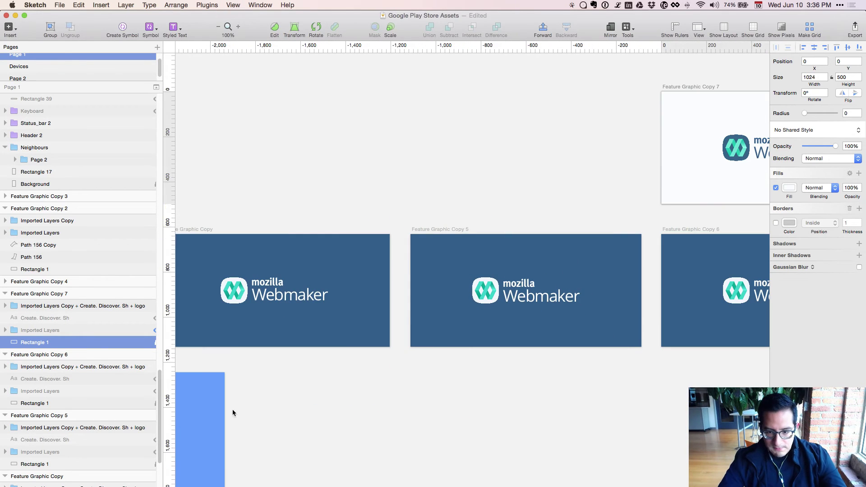
scroll(394, 412, "right", 5)
scroll(394, 411, "up", 2)
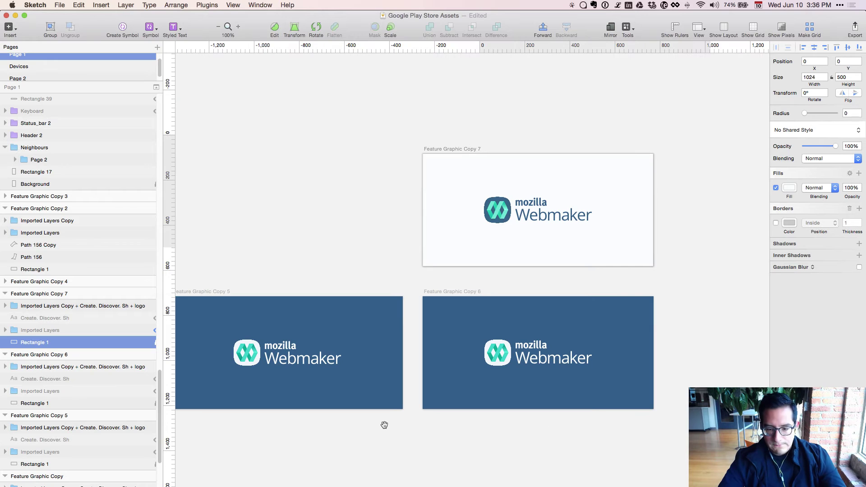
scroll(384, 425, "right", 5)
key("super+plus")
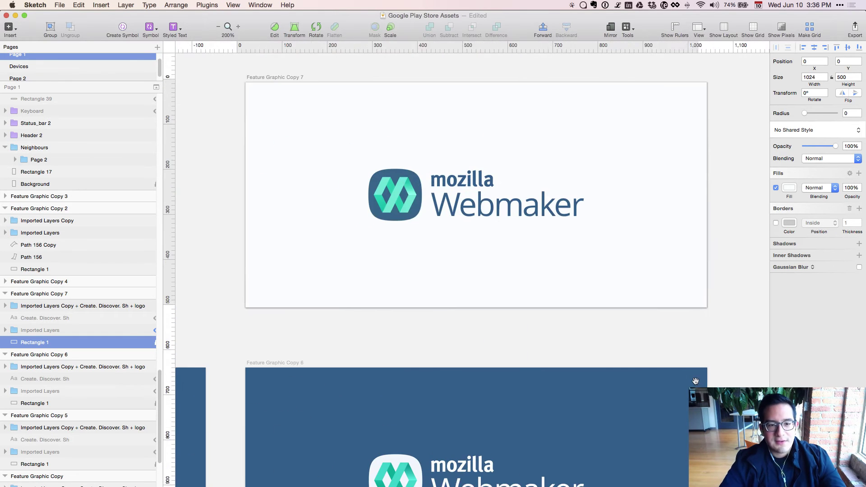
scroll(447, 341, "down", 3)
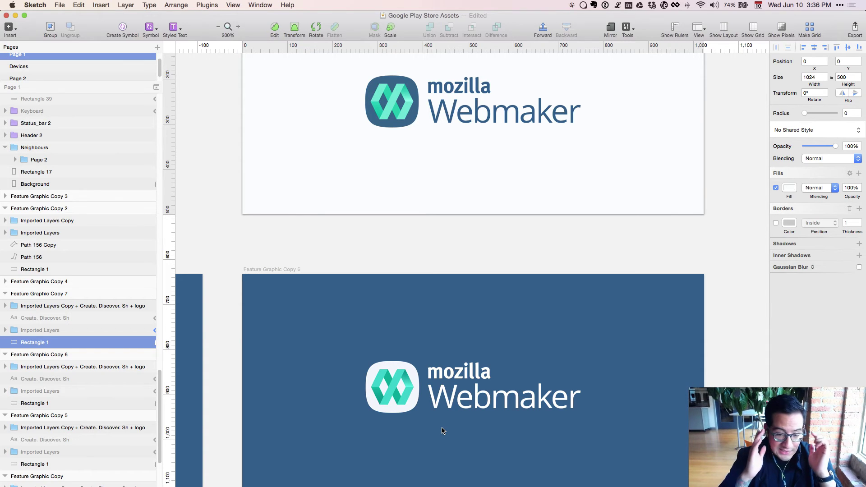
scroll(413, 255, "up", 2)
scroll(414, 255, "up", 5)
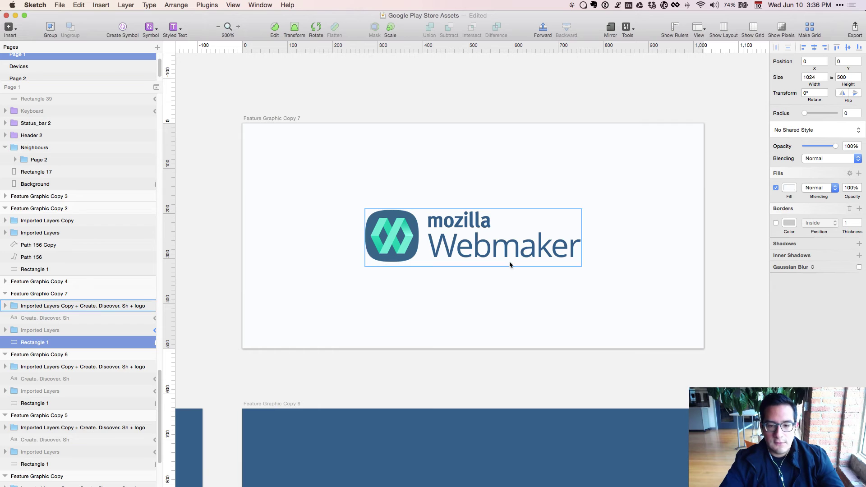
key("super+minus")
Duplicate the white Feature Graphic Copy 7 and give the copy a blue 669EFF background.
left_click(401, 271)
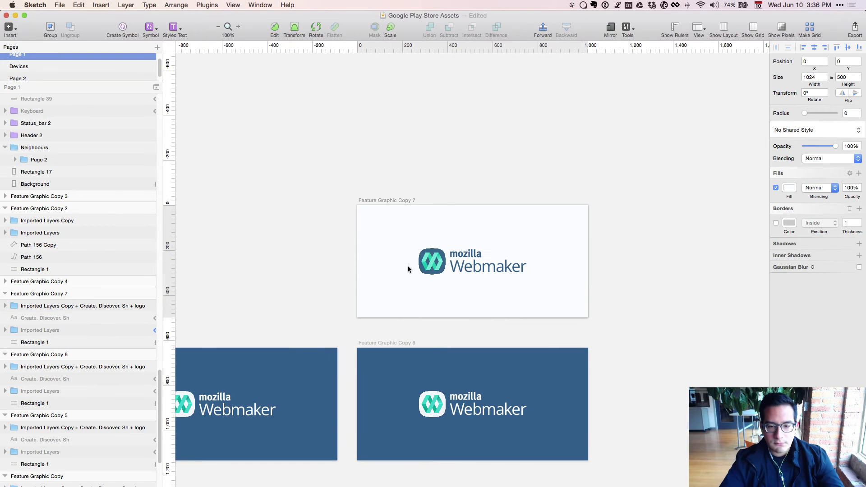
left_click(432, 262)
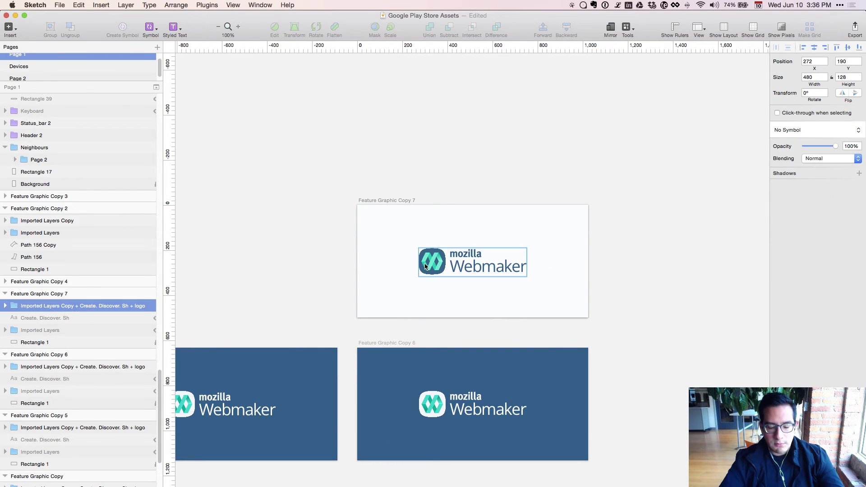
left_click(33, 296)
key("super+d")
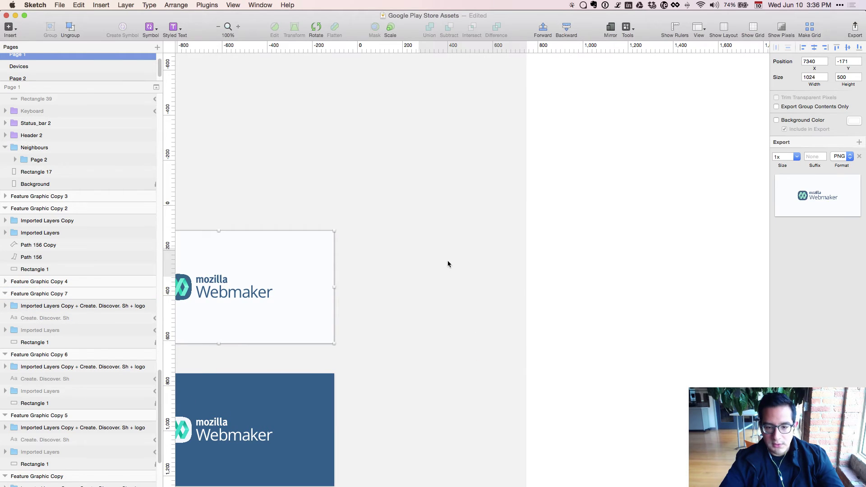
left_click(406, 430)
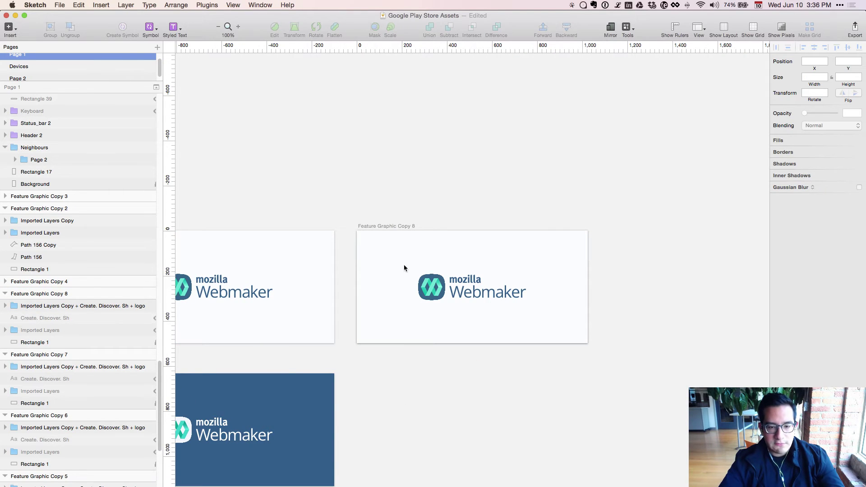
left_click(421, 283)
left_click(73, 343)
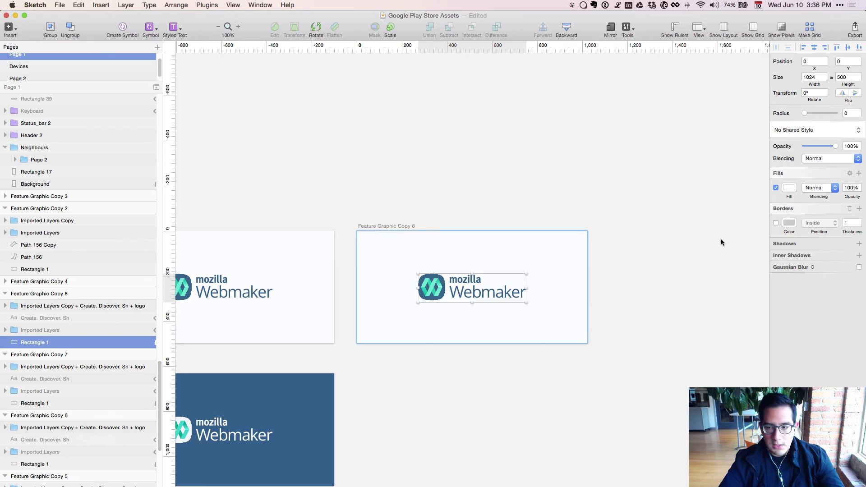
left_click(790, 188)
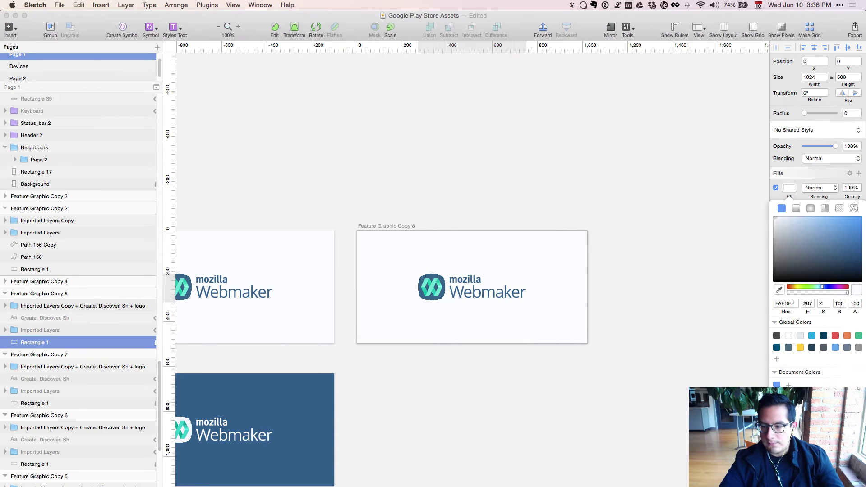
left_click(776, 384)
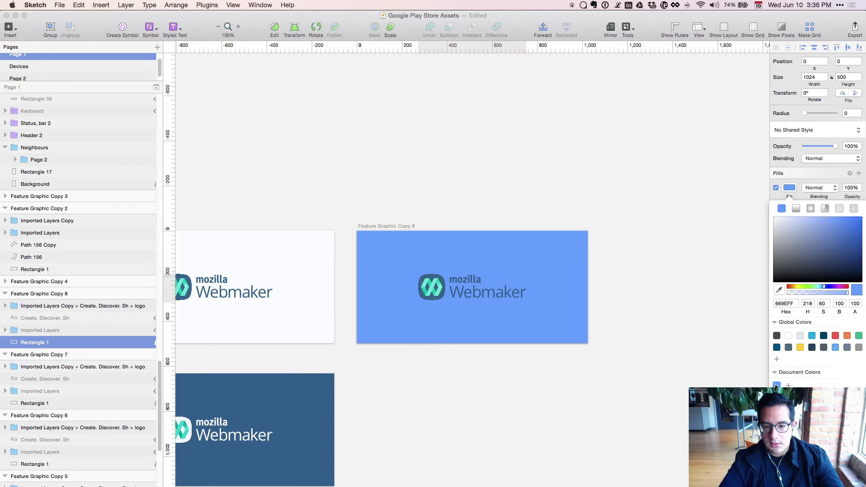
Delete the blue Feature Graphic Copy 8 test artboard.
double_click(466, 285)
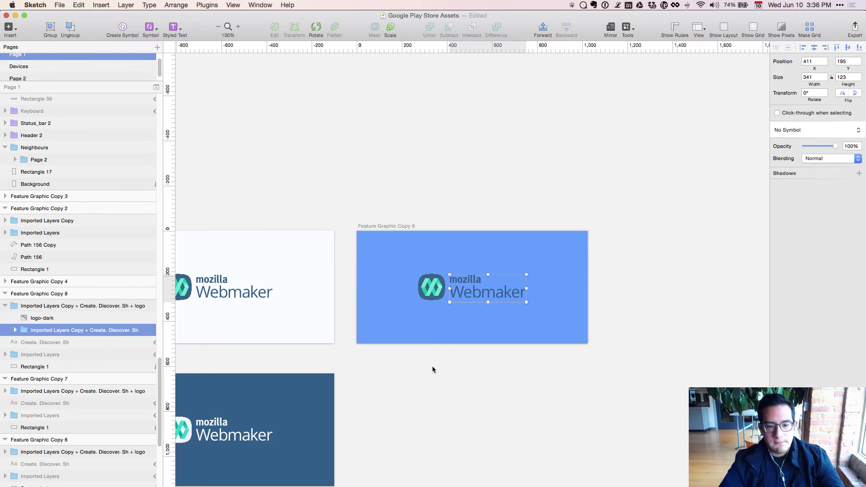
scroll(426, 374, "down", 3)
scroll(427, 375, "left", 4)
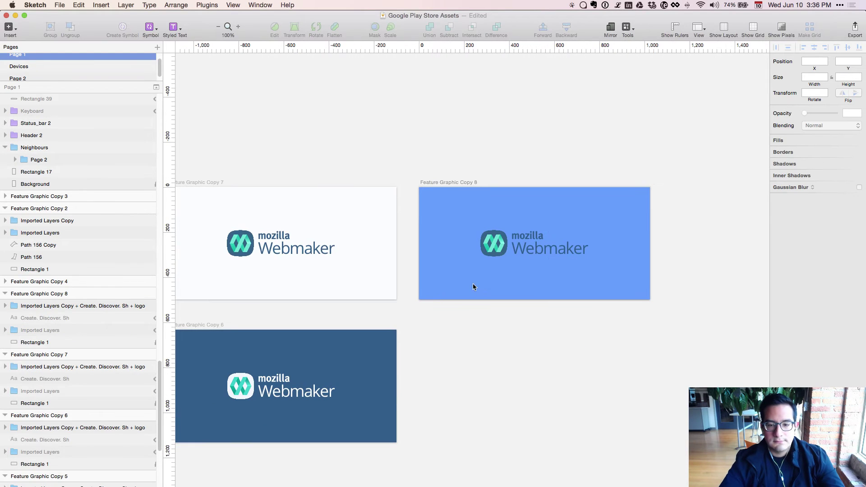
left_click(485, 258)
left_click(111, 298)
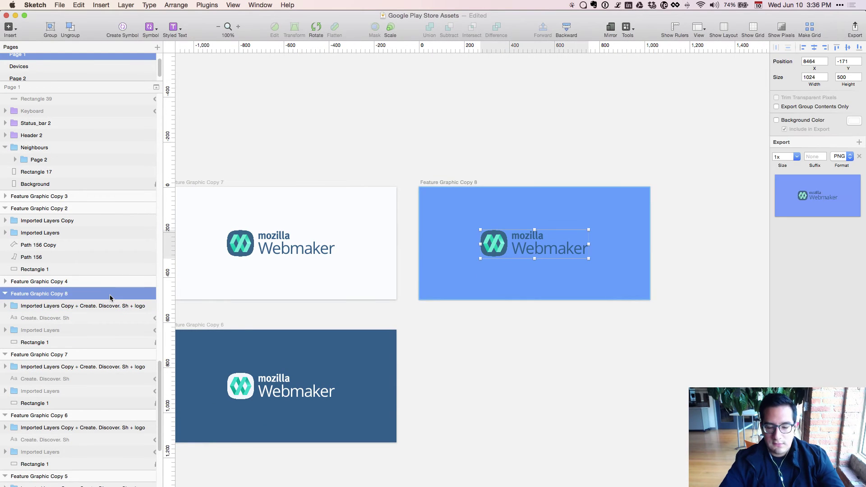
key("BackSpace")
left_click(433, 176)
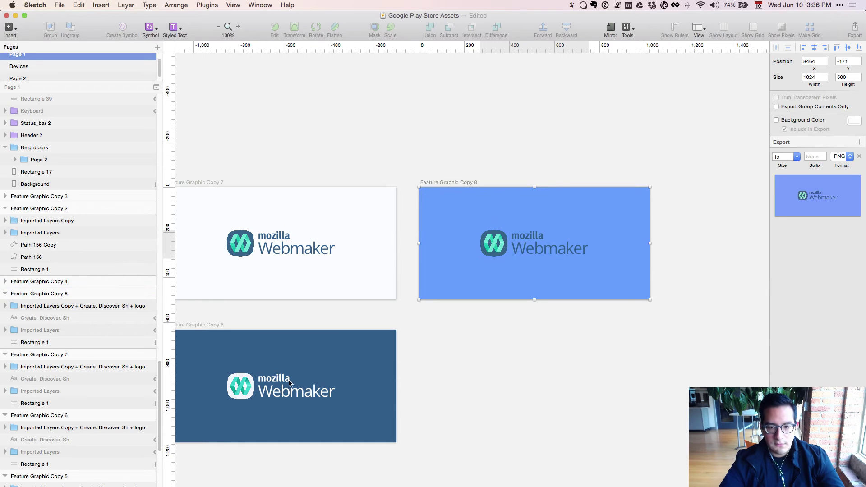
Duplicate the navy Feature Graphic Copy 6 artboard.
left_click(146, 370)
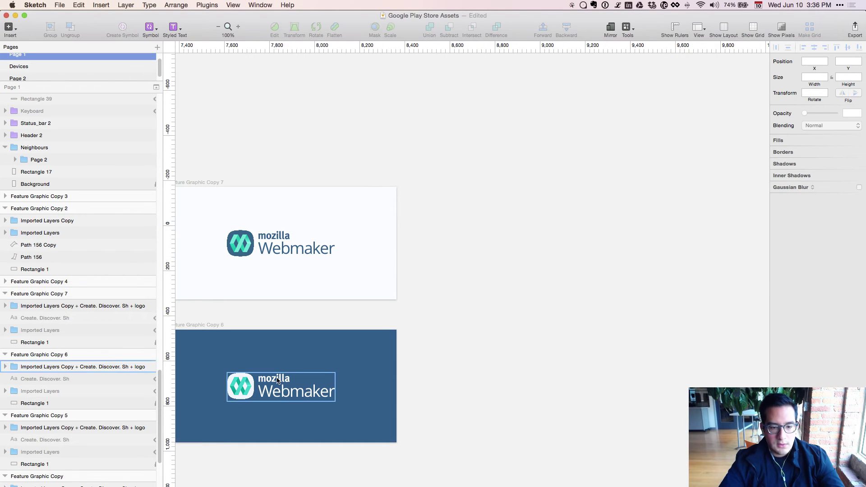
left_click(120, 346)
left_click(133, 354)
key("super+d")
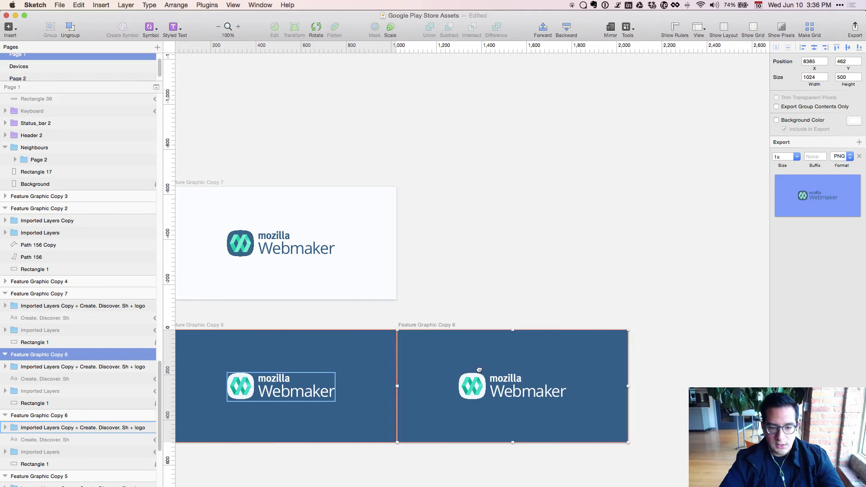
Place the navy copy right of the original and set its background to blue 669EFF.
left_click_drag(426, 368, 466, 367)
left_click(513, 394)
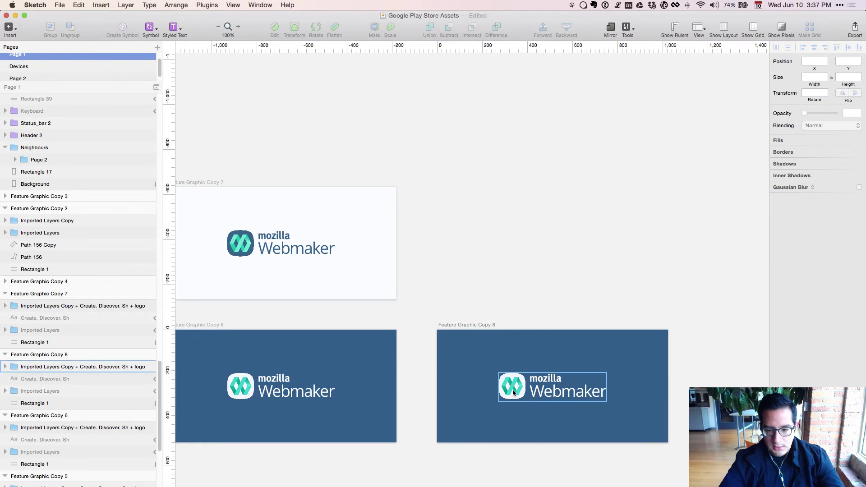
left_click(110, 401)
left_click(790, 188)
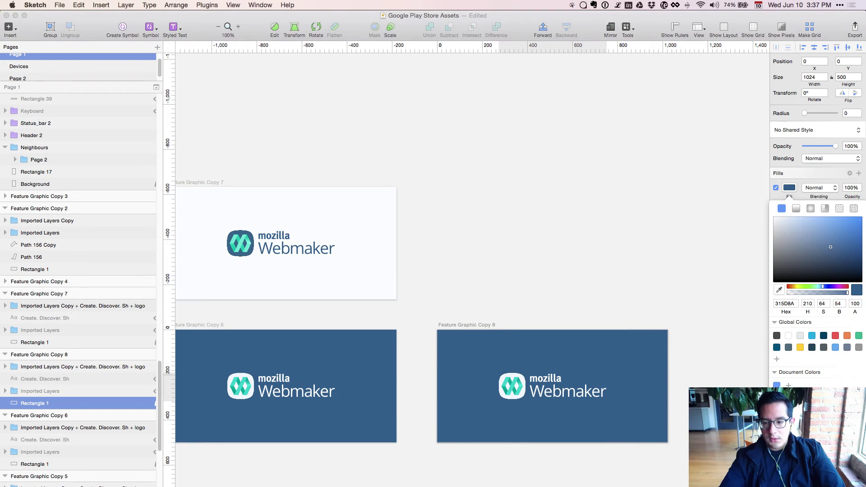
left_click(776, 386)
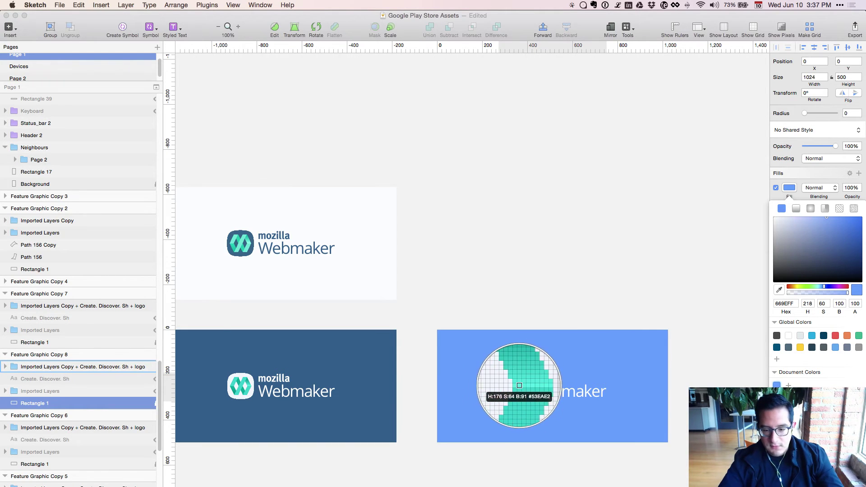
Try logo teals (39CFCB, 06998E, 07A596, 4FE4DD) on the background, ending with the darker logo teal.
left_click(511, 381)
key("ctrl+c")
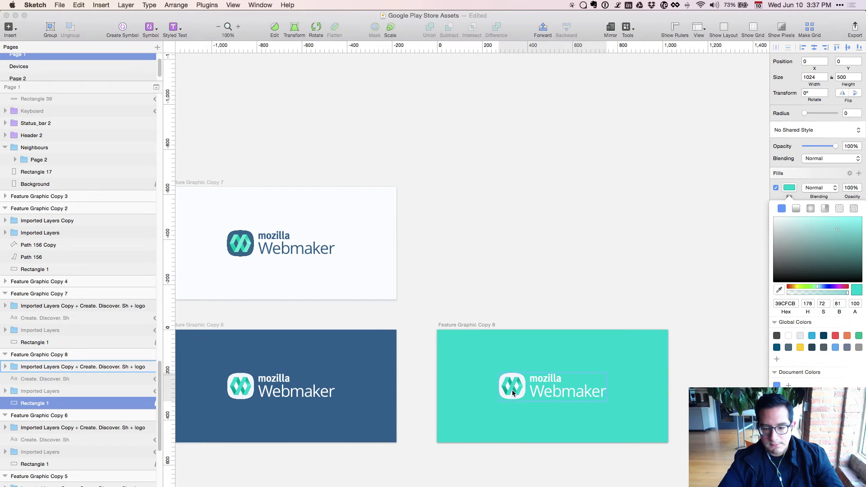
left_click(510, 392)
key("ctrl+c")
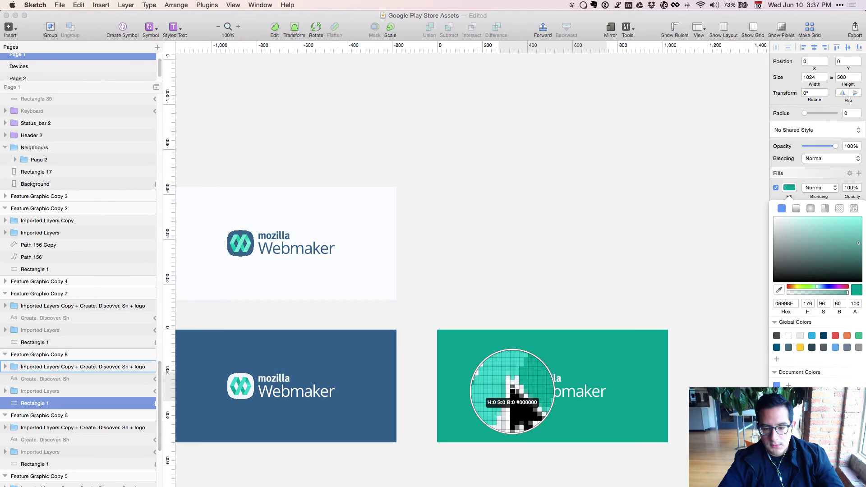
left_click(517, 410)
key("super+2")
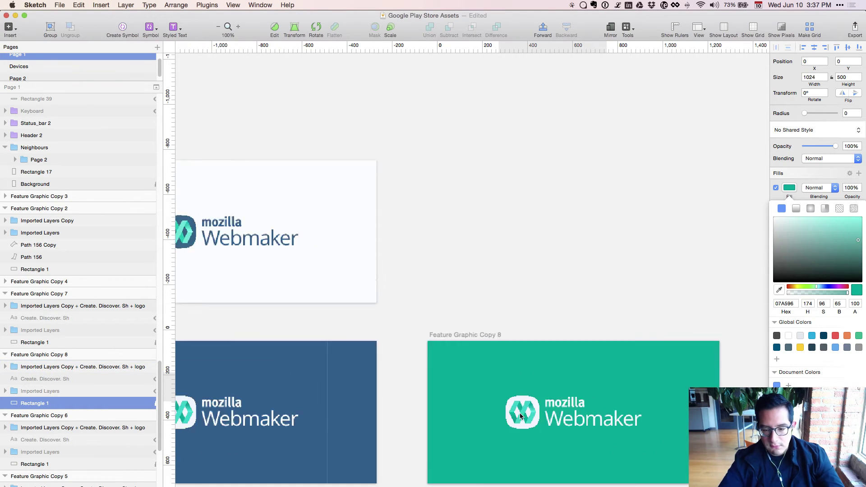
key("ctrl+c")
left_click(417, 293)
left_click(417, 293)
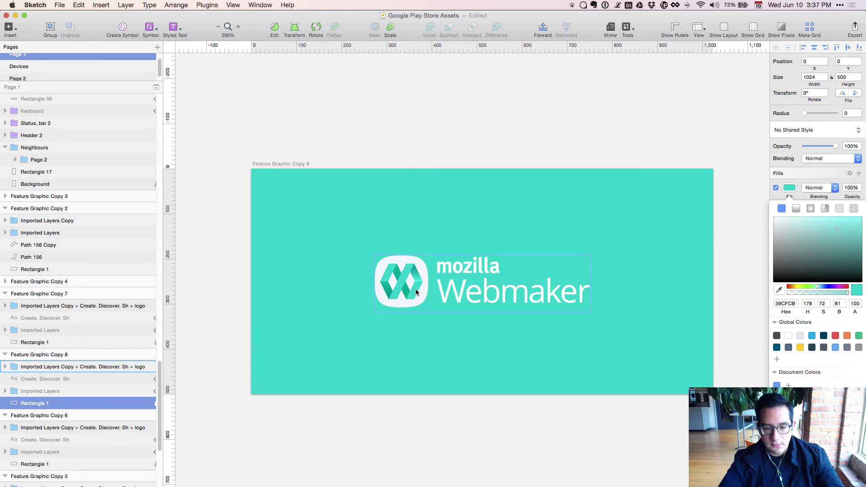
key("ctrl+c")
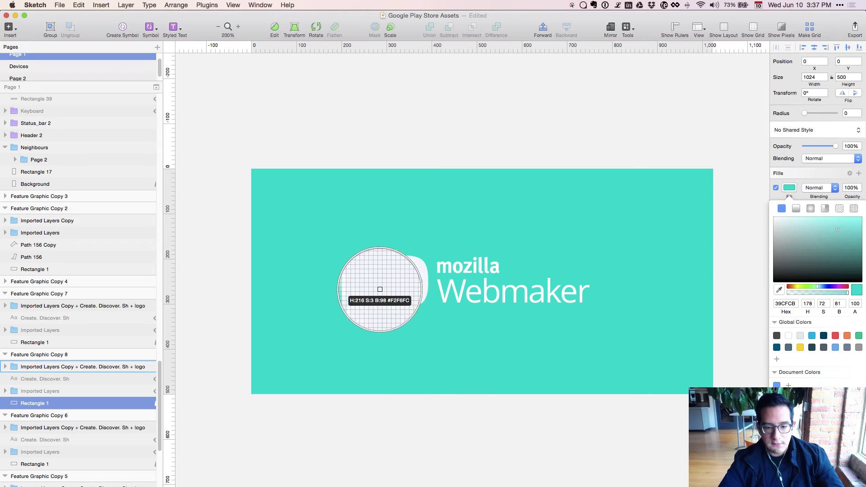
left_click(400, 275)
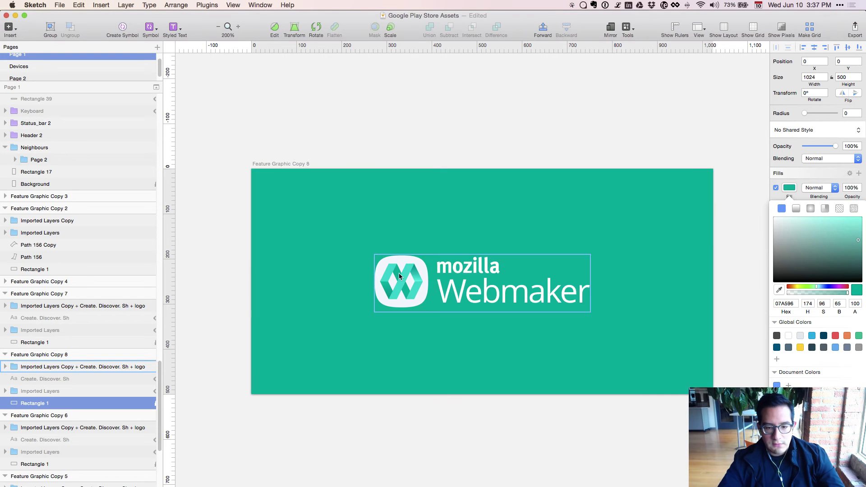
key("super+0")
key("super+grave")
key("super+grave")
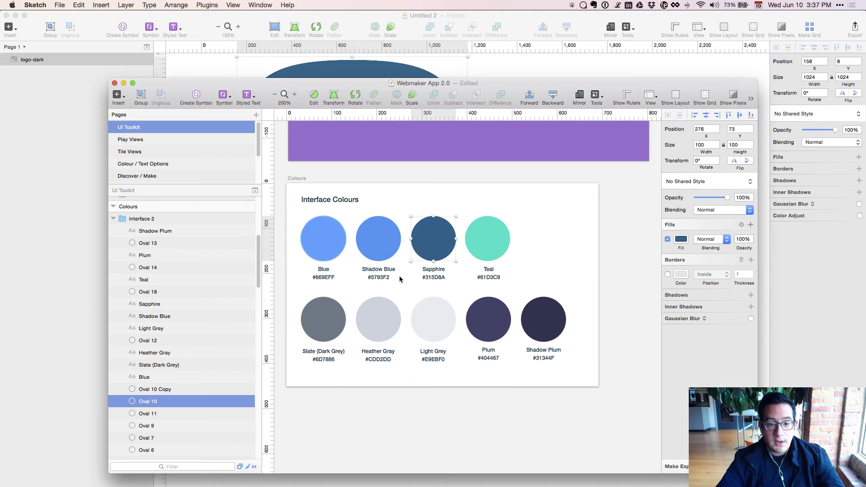
Look up the Teal swatch's hex code 60D3C9 in the Interface Colours palette.
left_click(486, 239)
key("ctrl+c")
left_click(496, 240)
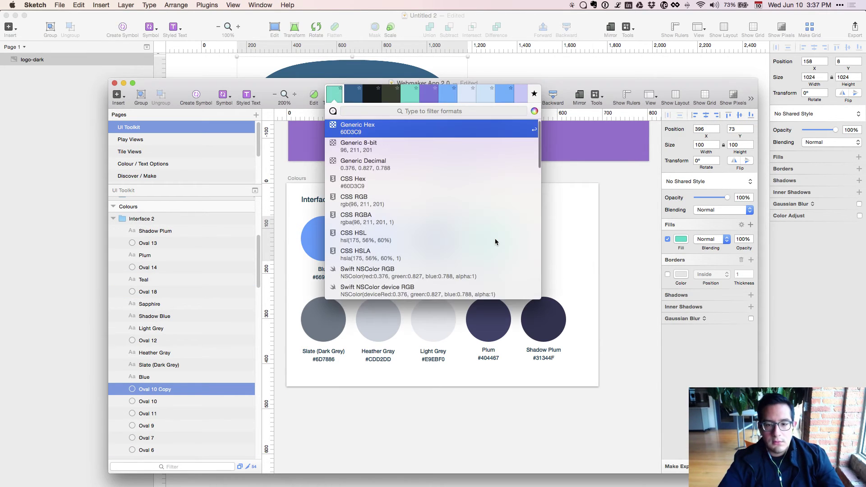
key("Return")
left_click(64, 242)
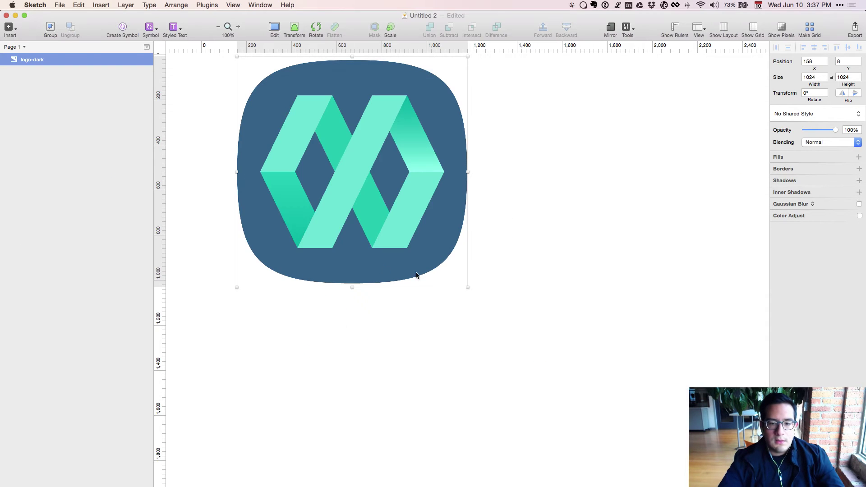
key("super+grave")
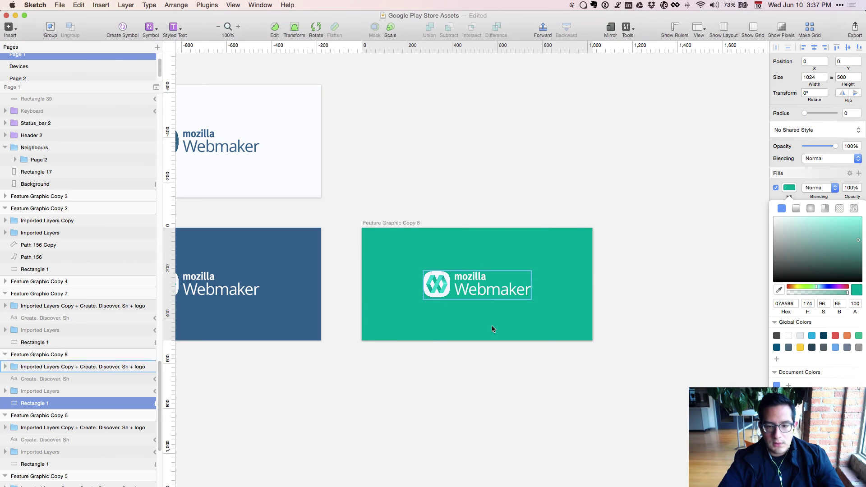
key("Escape")
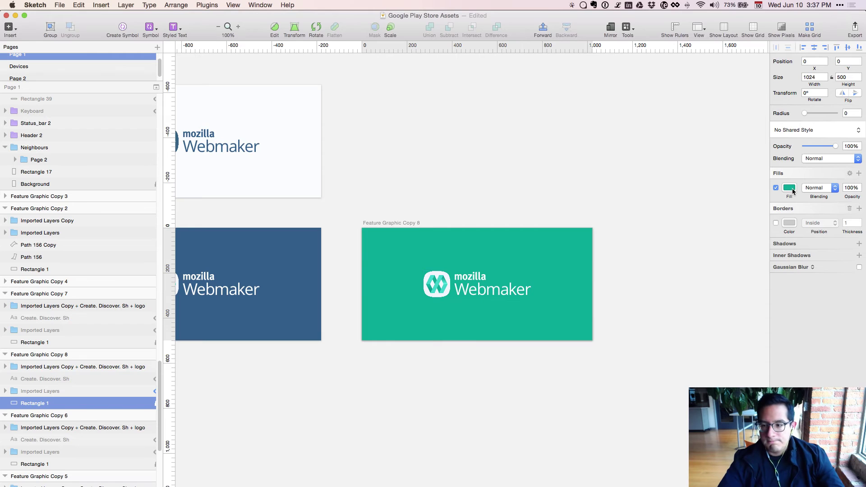
Paste 60D3C9 from the recent colours into the background fill's hex value.
left_click(790, 187)
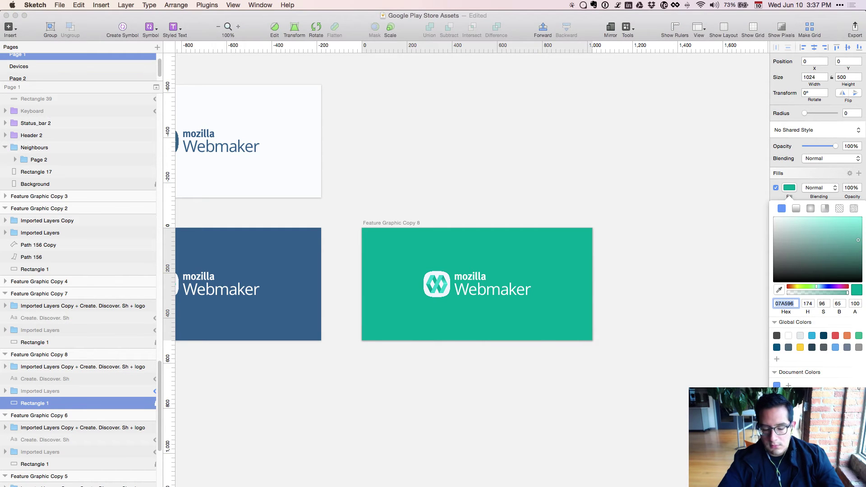
left_click(583, 5)
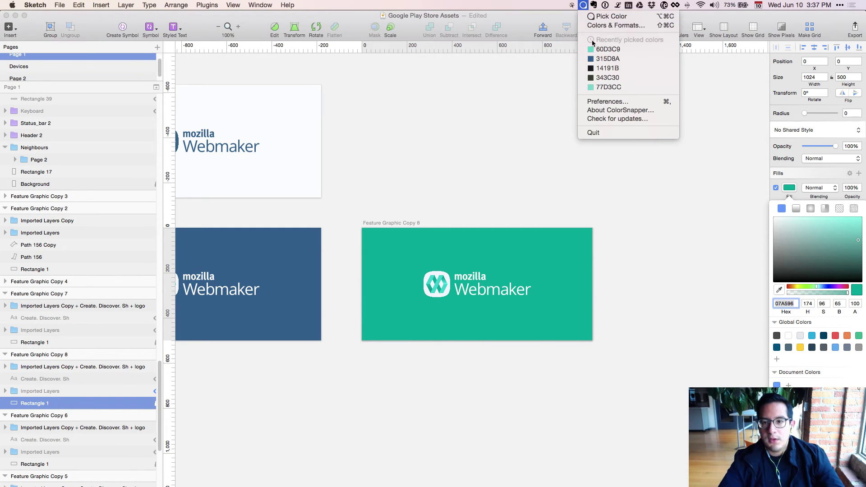
left_click(606, 48)
key("super+v")
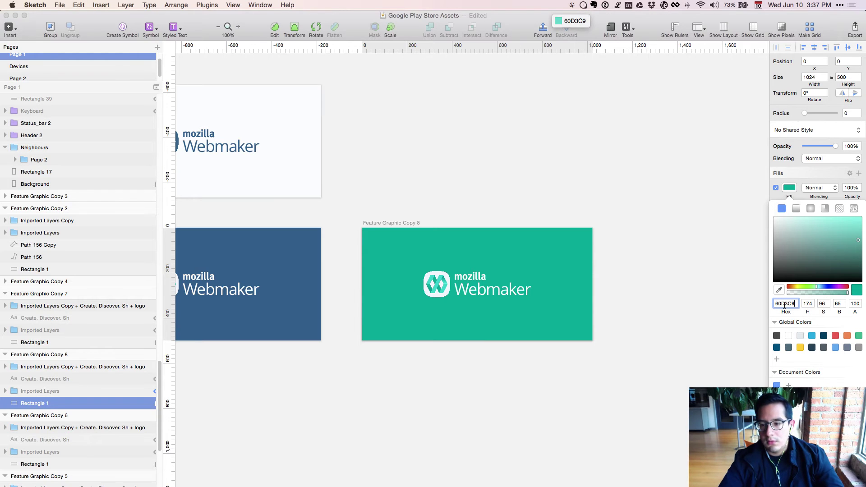
key("Return")
key("Escape")
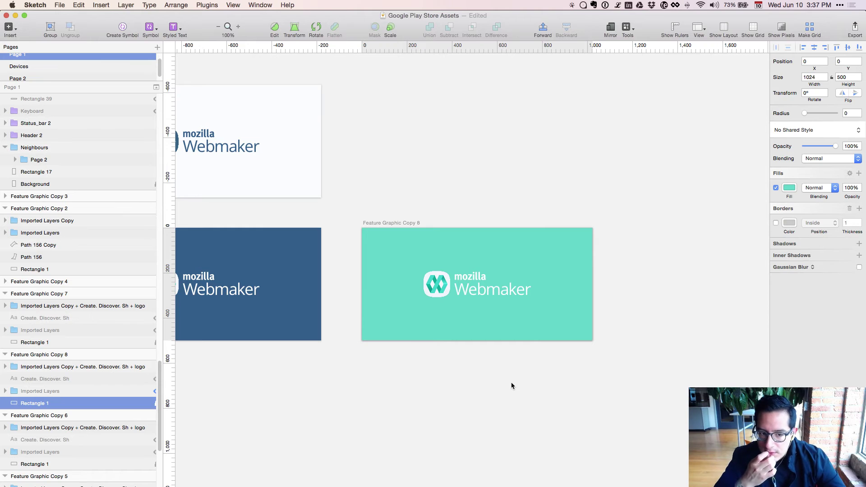
Sample the Share screenshot's teal into Feature Graphic Copy 8's background fill.
key("super+minus")
scroll(511, 385, "left", 4)
scroll(511, 386, "down", 2)
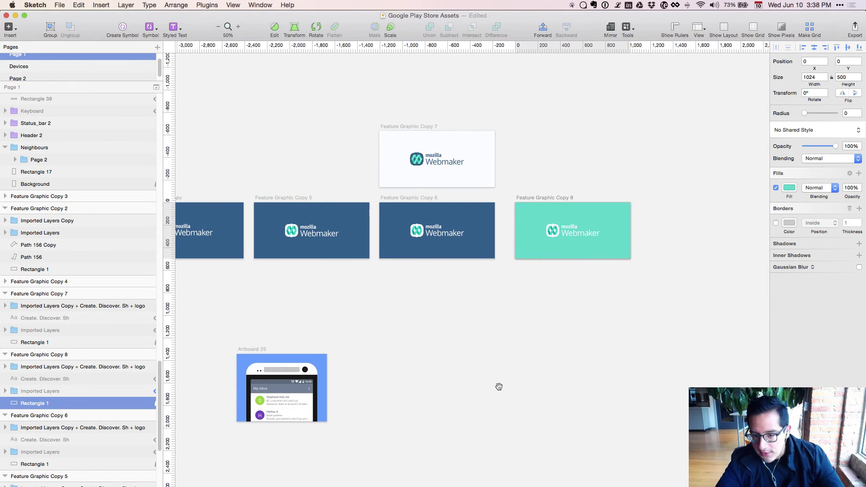
left_click_drag(499, 386, 599, 307)
key("super+minus")
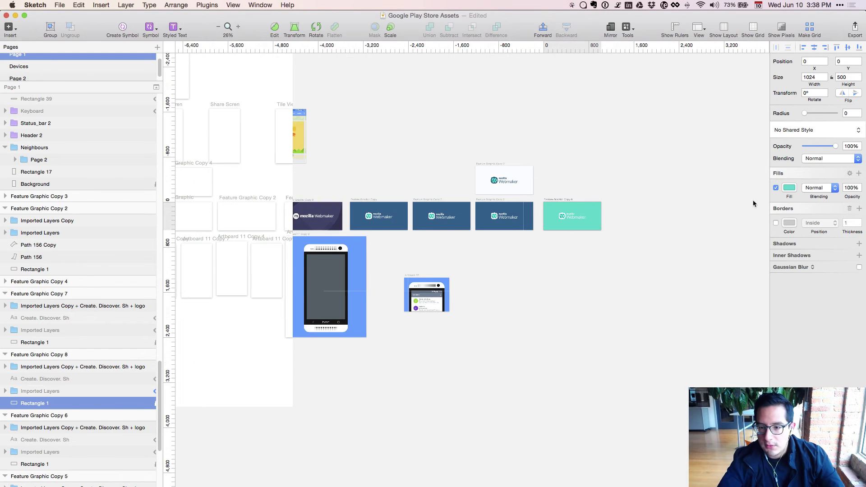
scroll(532, 403, "left", 5)
scroll(406, 341, "left", 5)
scroll(405, 341, "up", 2)
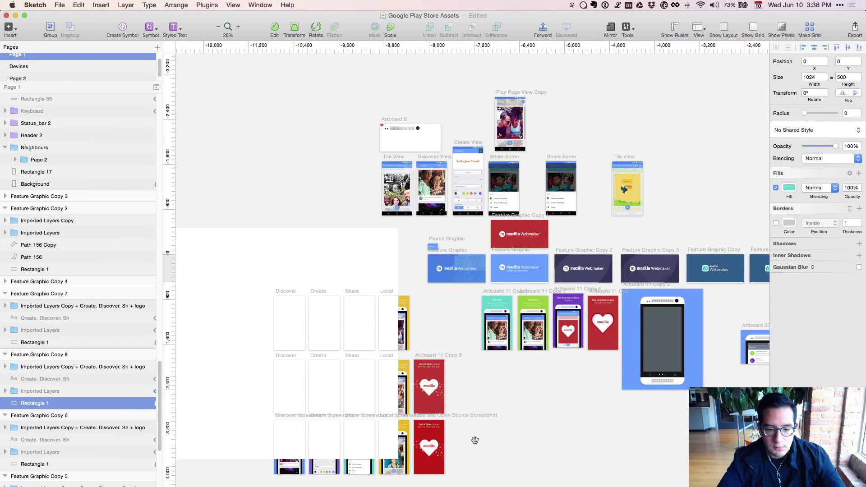
key("ctrl+c")
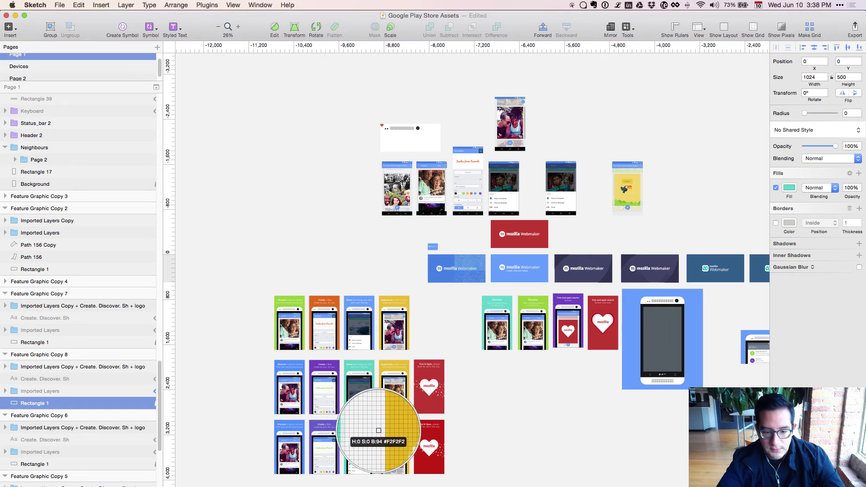
left_click(372, 429)
scroll(400, 465, "right", 8)
key("super+0")
scroll(440, 459, "right", 5)
scroll(440, 459, "up", 1)
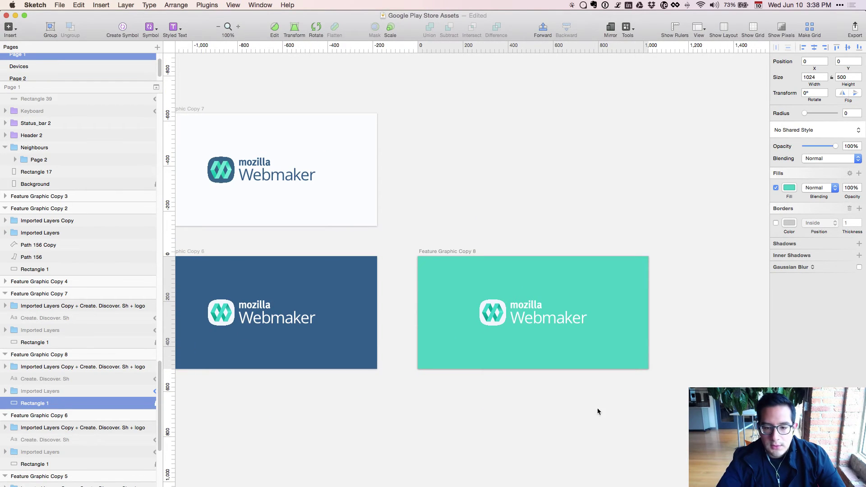
Duplicate the teal Copy 8 as Feature Graphic Copy 9 and place it beside Copy 8.
left_click(582, 431)
left_click(532, 313)
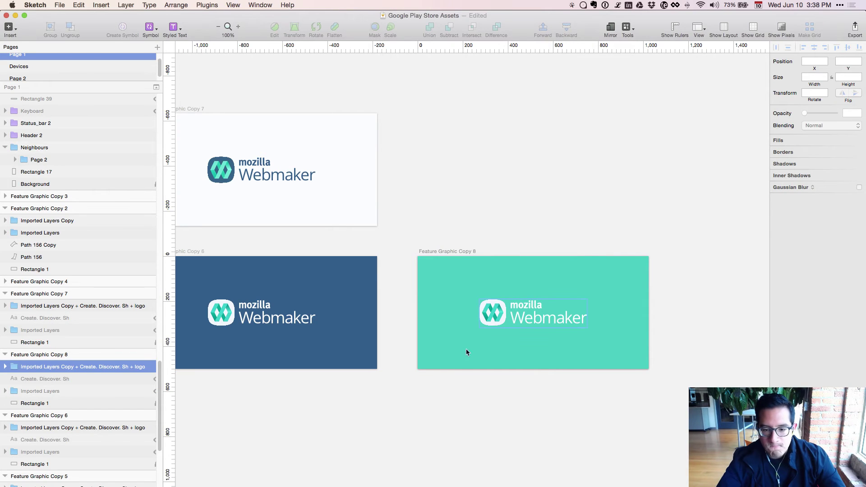
key("super+minus")
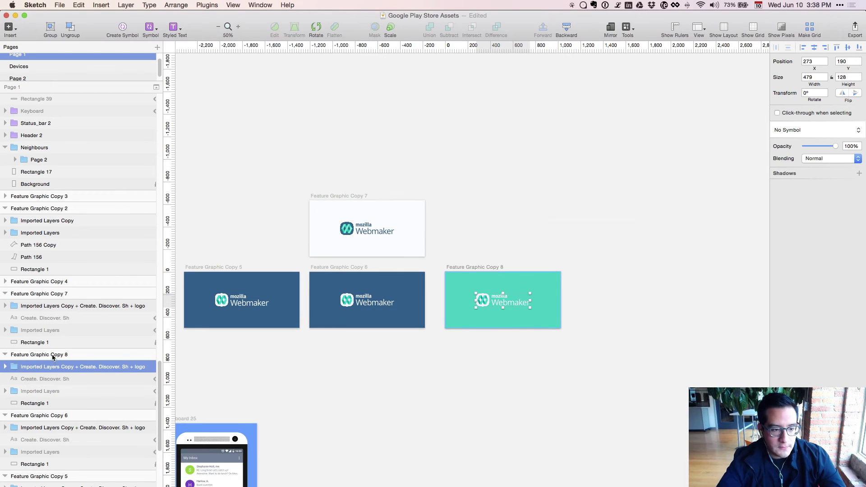
left_click(54, 355)
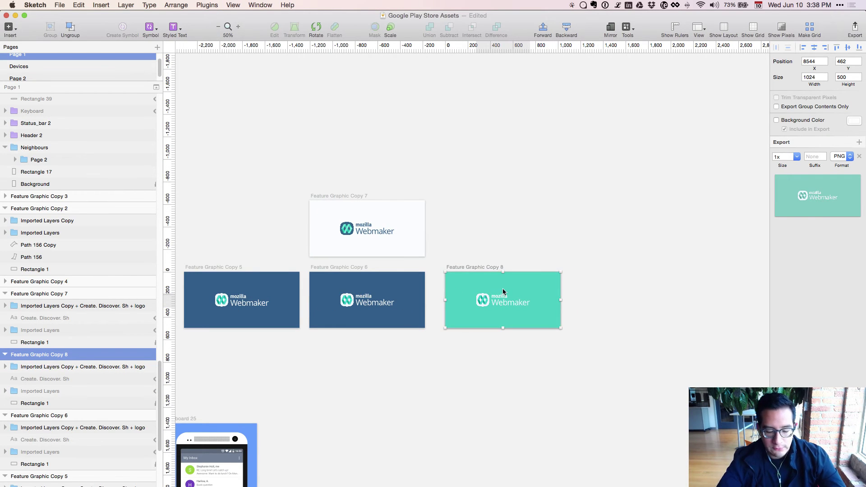
scroll(528, 322, "right", 5)
key("super+d")
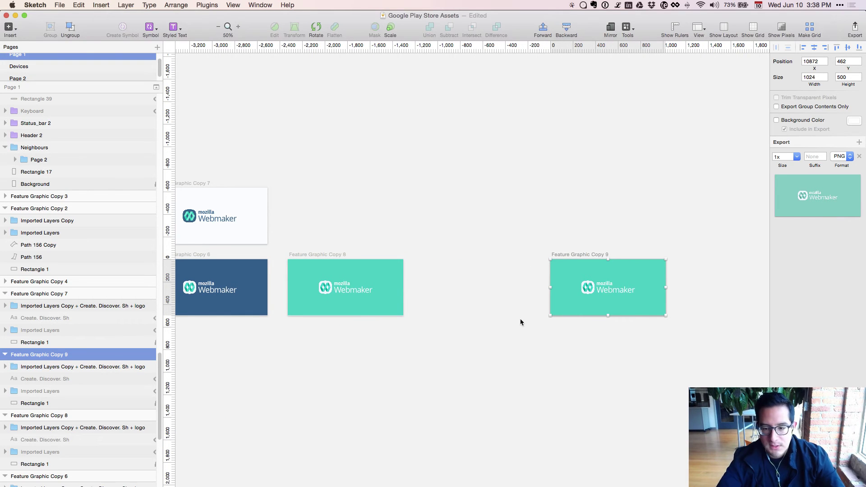
left_click_drag(557, 307, 428, 303)
key("super+0")
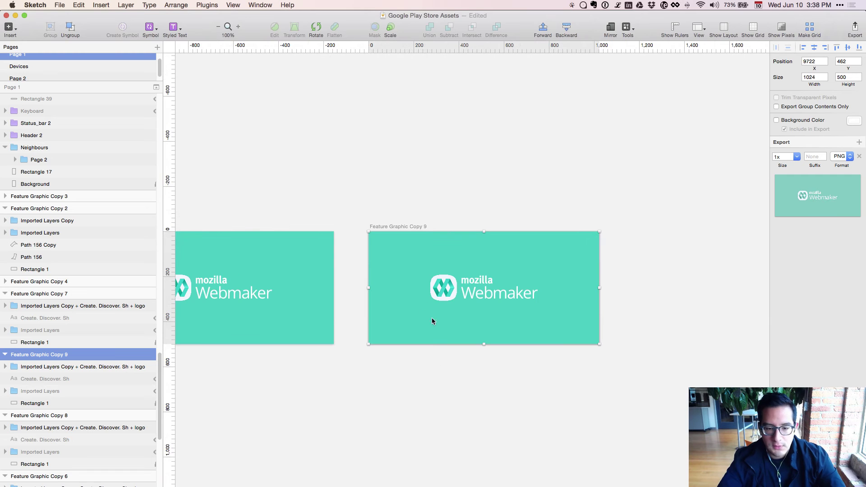
scroll(423, 310, "down", 10)
scroll(723, 294, "left", 5)
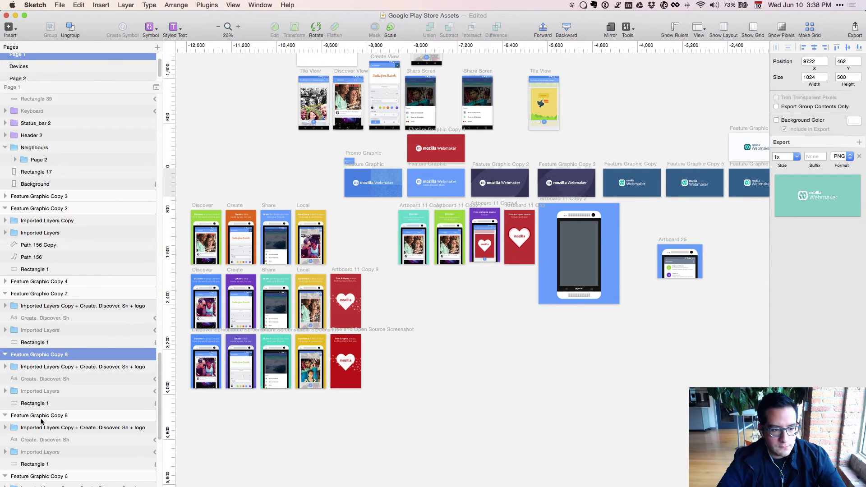
left_click(47, 408)
Apply the app screenshot's purple to Feature Graphic Copy 9's background.
key("ctrl+c")
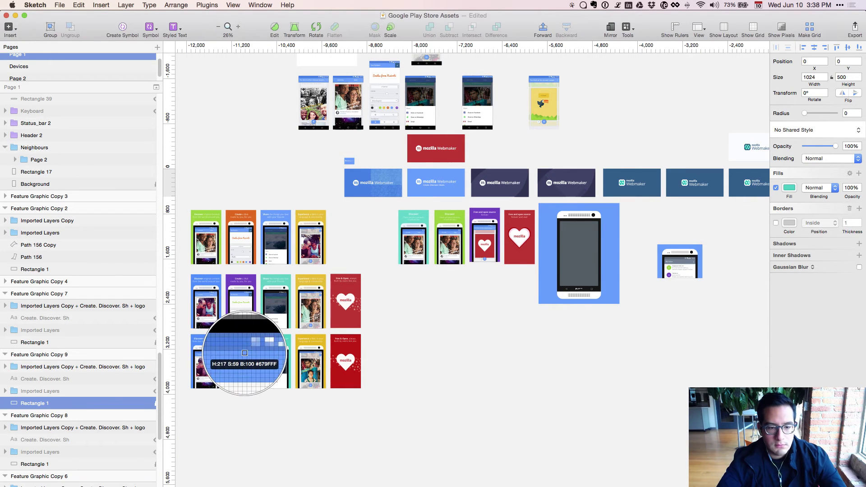
left_click(247, 345)
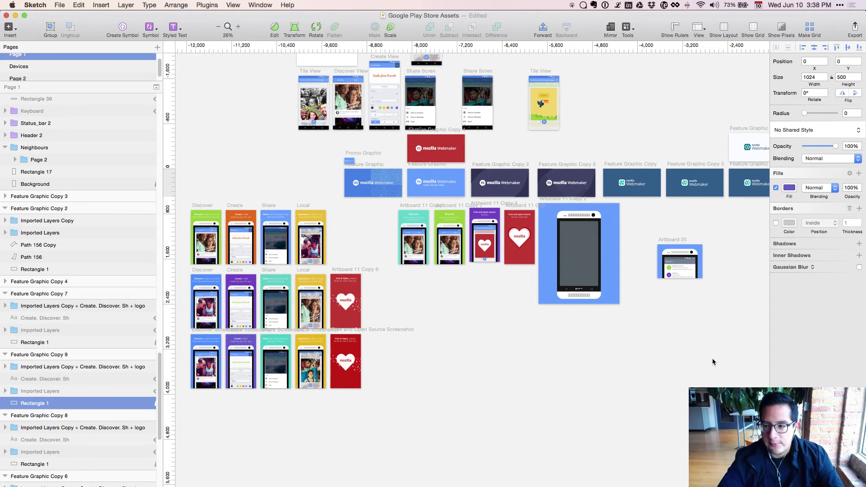
left_click_drag(712, 358, 447, 413)
key("super+plus")
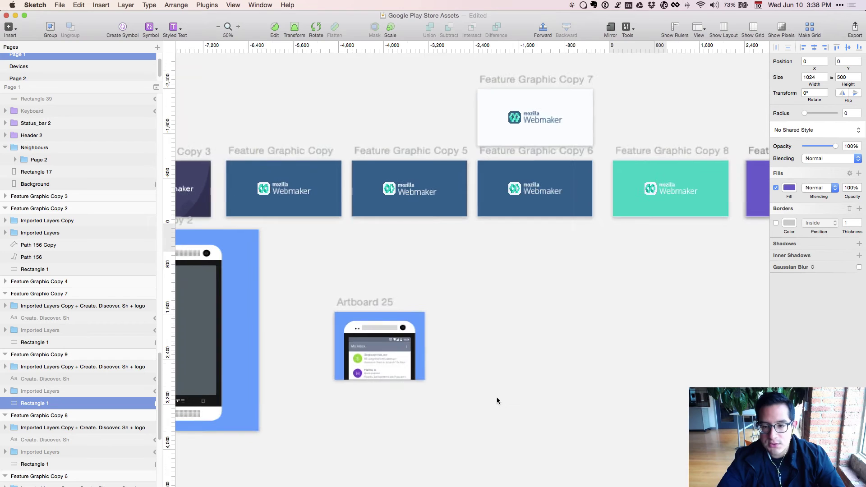
scroll(496, 399, "right", 5)
scroll(496, 399, "up", 3)
scroll(433, 406, "right", 3)
key("super+plus")
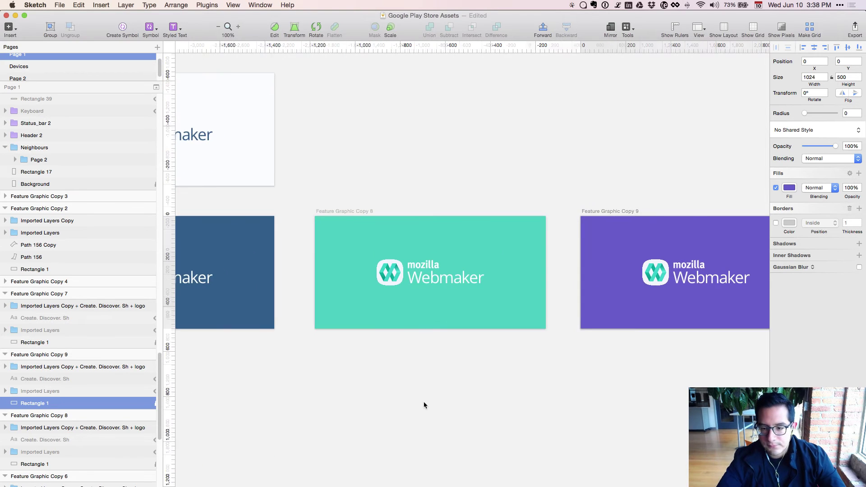
scroll(334, 409, "down", 15)
scroll(334, 410, "left", 20)
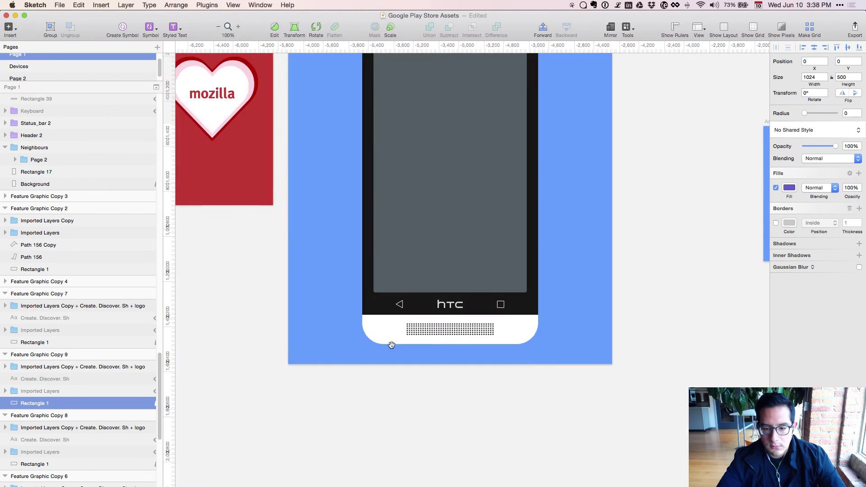
scroll(479, 350, "left", 20)
Zoom out over the whole canvas and select the logo on the purple artboard.
key("super+minus")
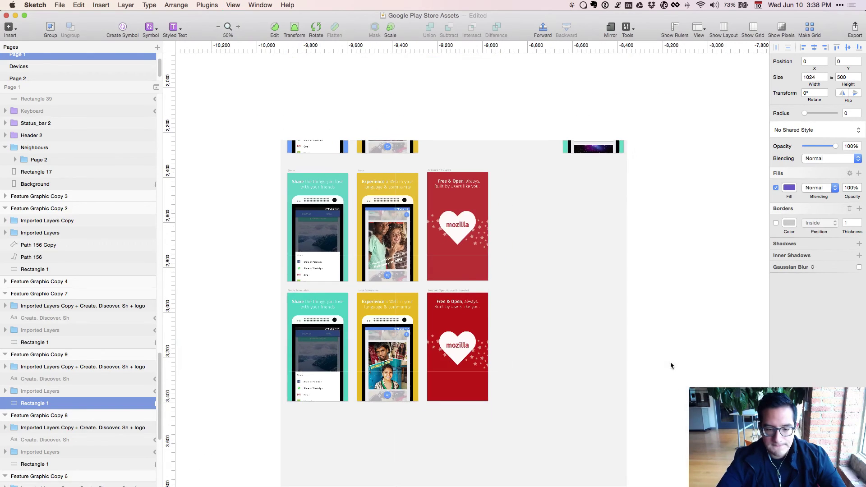
scroll(514, 425, "left", 10)
scroll(513, 424, "down", 2)
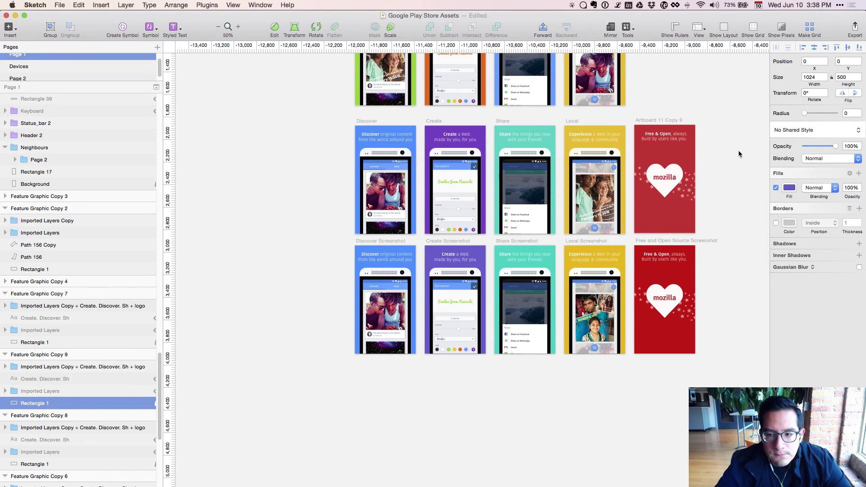
key("super+minus")
key("super+minus")
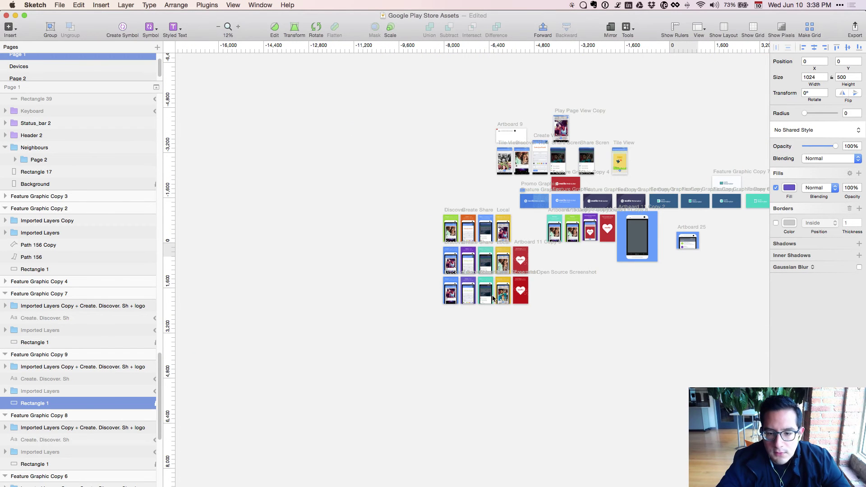
left_click(499, 279)
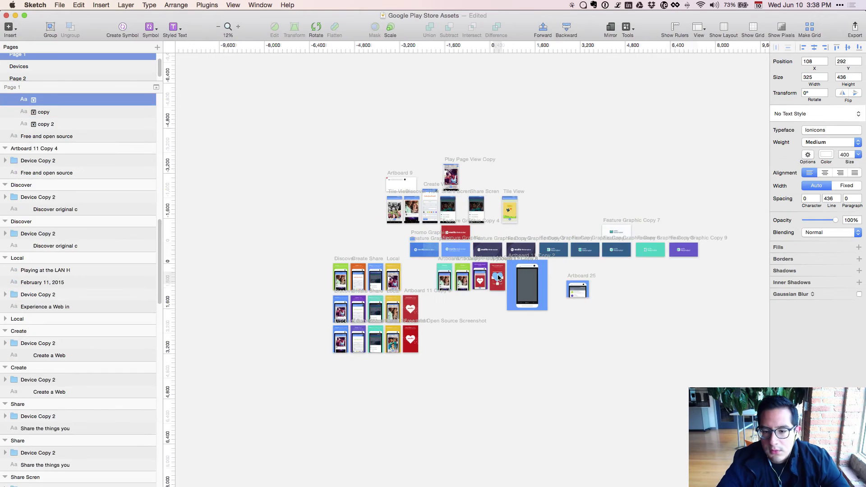
left_click(694, 250)
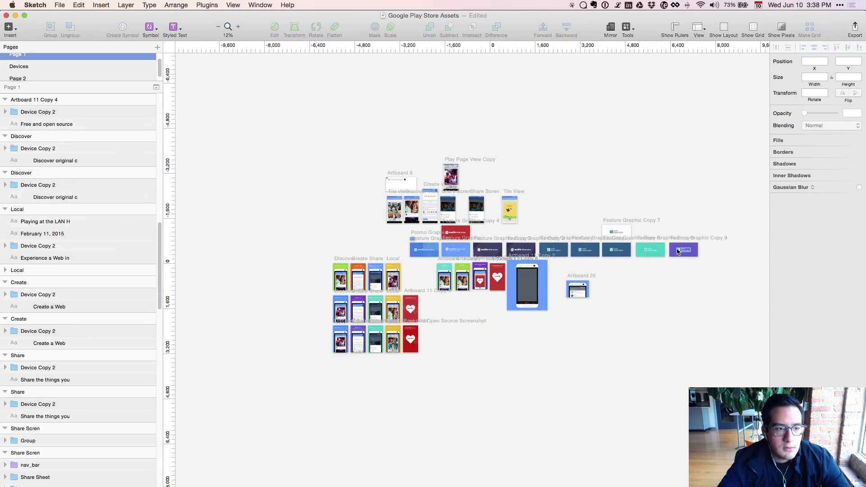
scroll(105, 240, "up", 3)
scroll(104, 238, "up", 4)
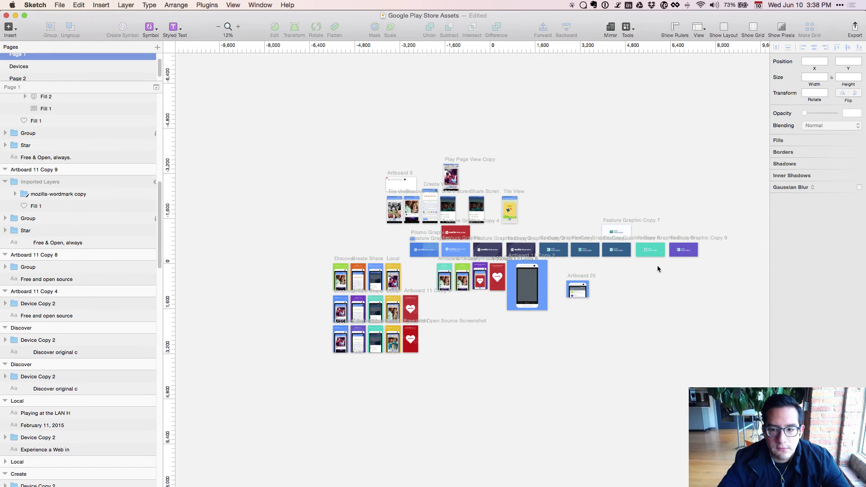
left_click(678, 253)
scroll(41, 295, "up", 3)
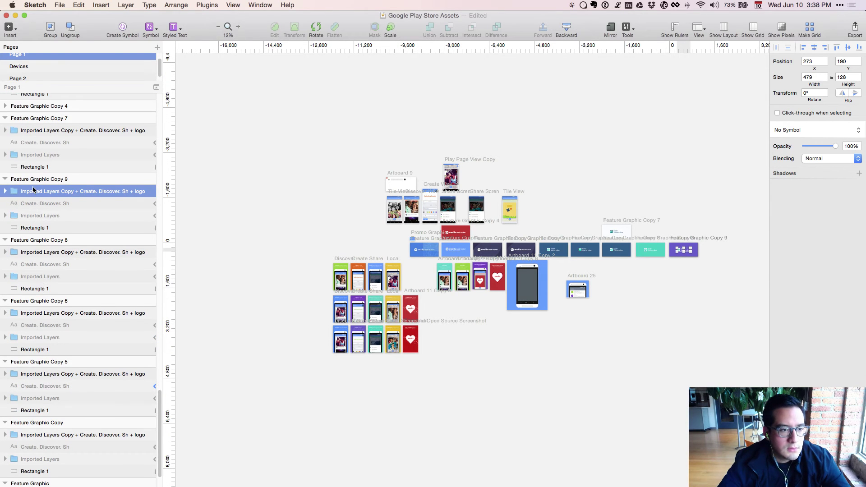
Duplicate the purple Copy 9 as Feature Graphic Copy 10 and select its background rectangle.
left_click(36, 179)
key("super+d")
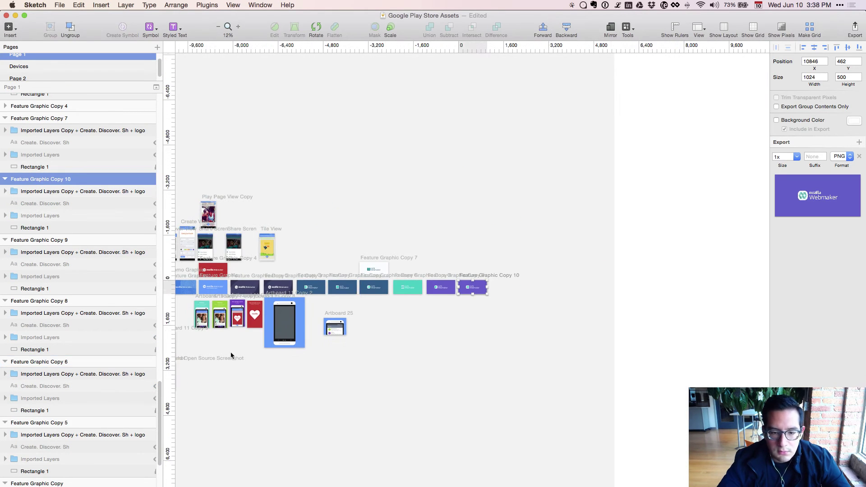
scroll(603, 349, "left", 10)
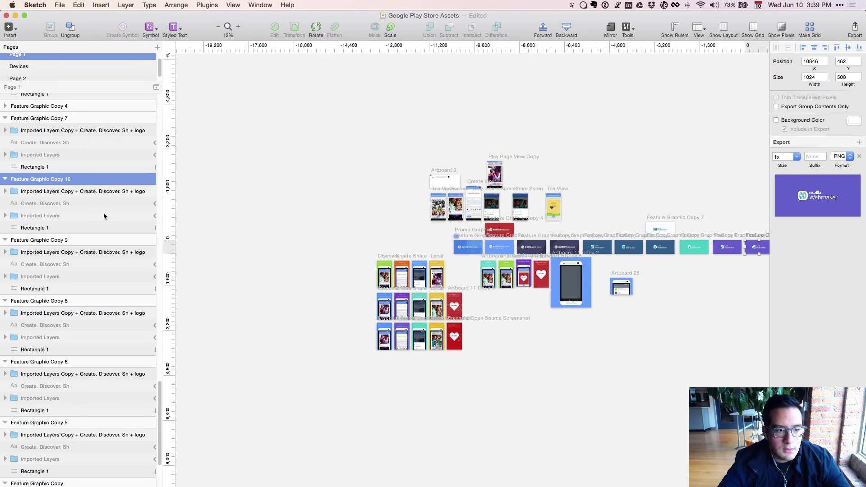
left_click(88, 227)
Sample yellow from a yellow artboard and copy it as generic hex E8B61F.
key("ctrl+c")
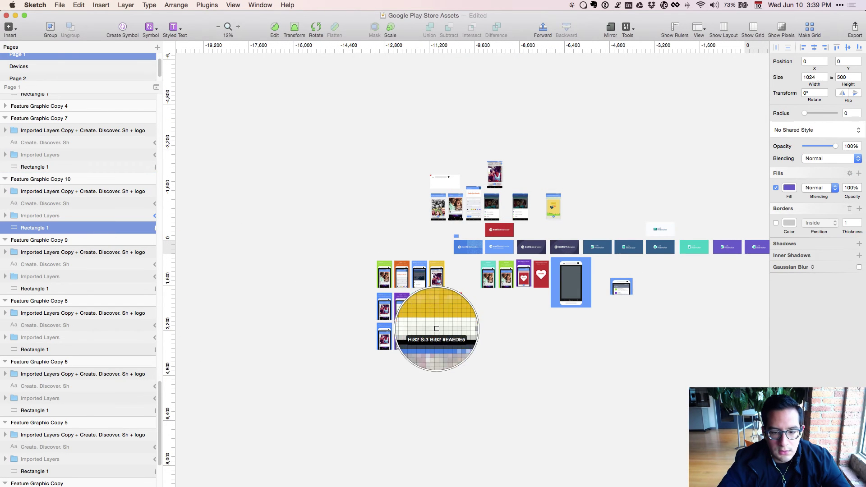
key("Escape")
key("ctrl+c")
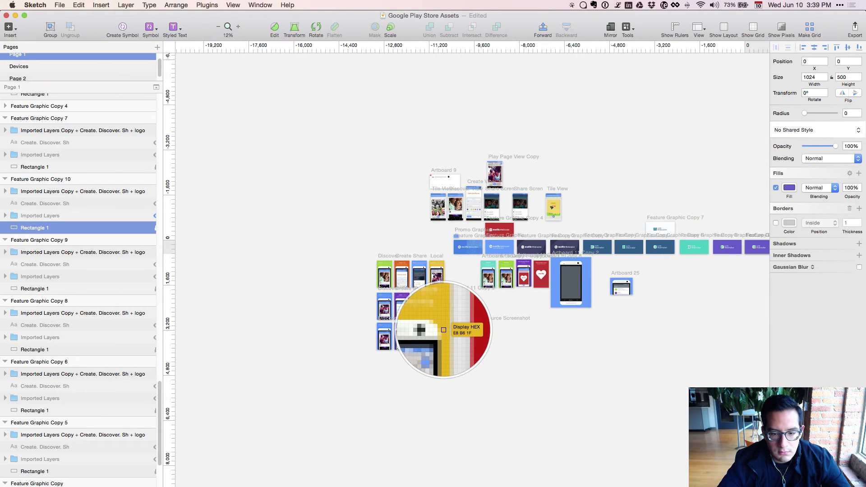
left_click(431, 329)
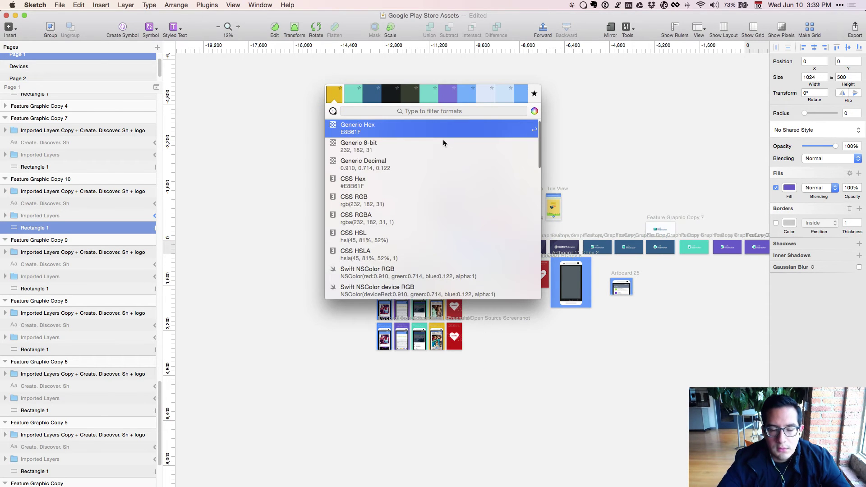
key("Return")
left_click_drag(652, 377, 360, 392)
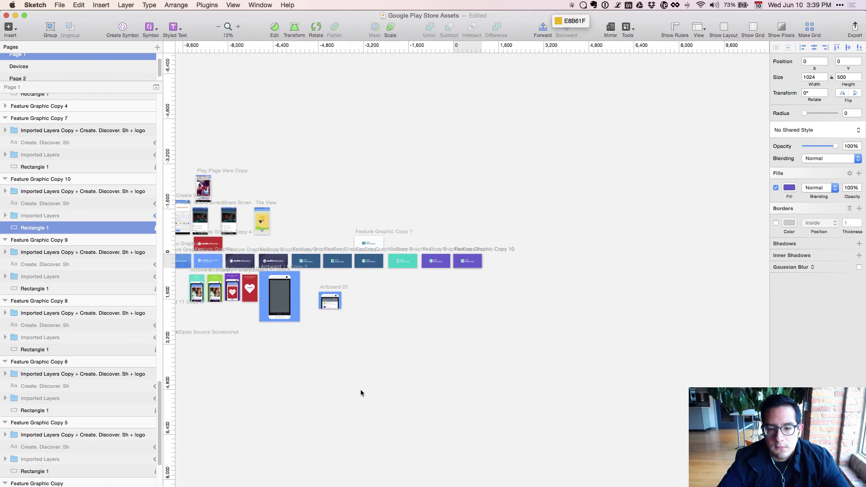
key("super+equal")
key("super+equal")
Fill Feature Graphic Copy 10's background rectangle with the pasted yellow E8B61F.
scroll(408, 460, "up", 3)
scroll(408, 461, "up", 3)
left_click(464, 334)
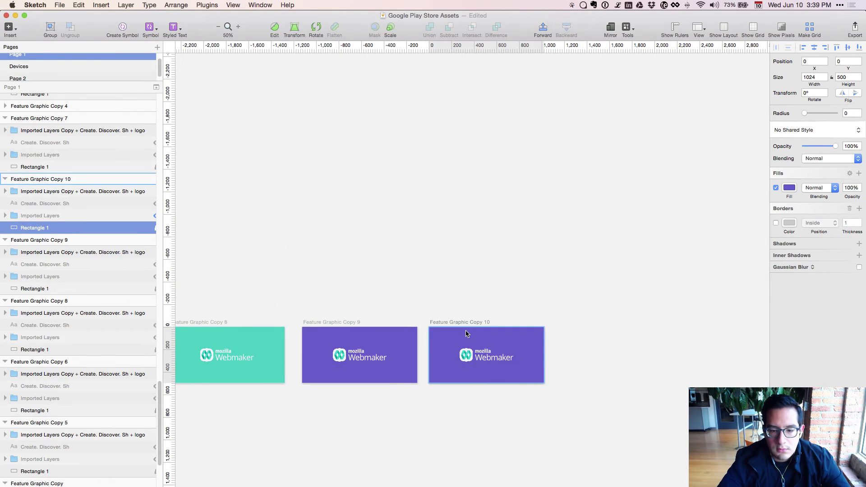
left_click(66, 191)
left_click(65, 227)
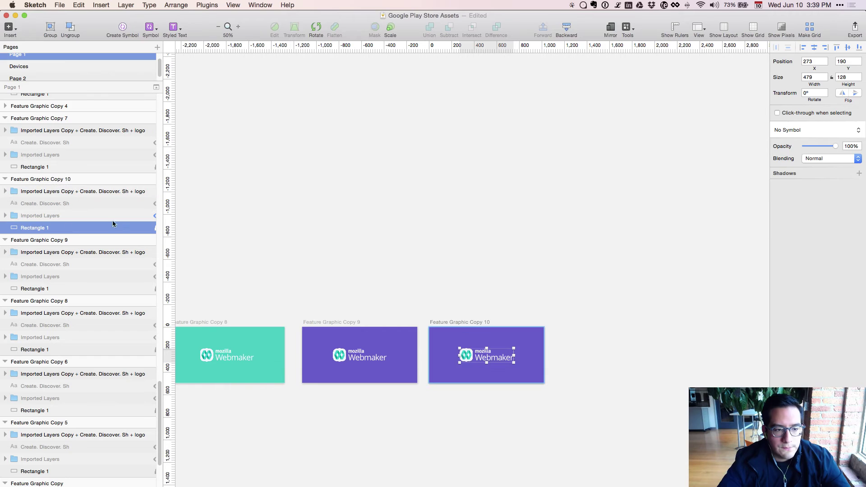
left_click(790, 188)
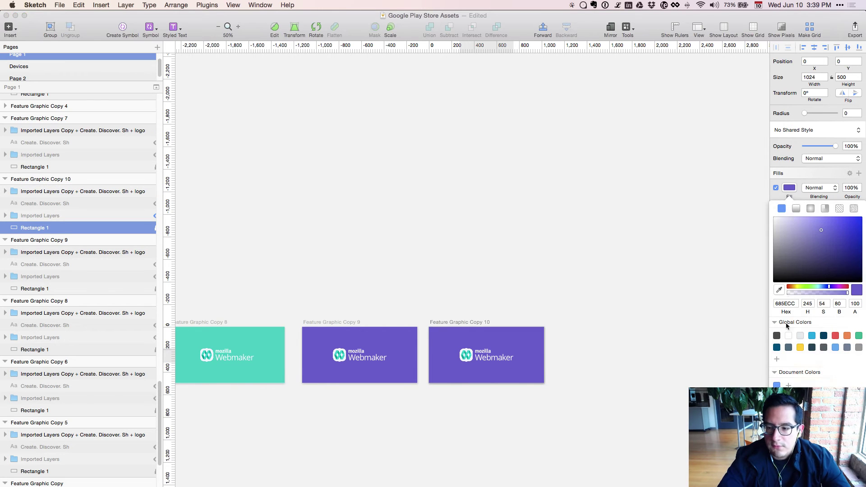
left_click(785, 306)
key("super+v")
key("Return")
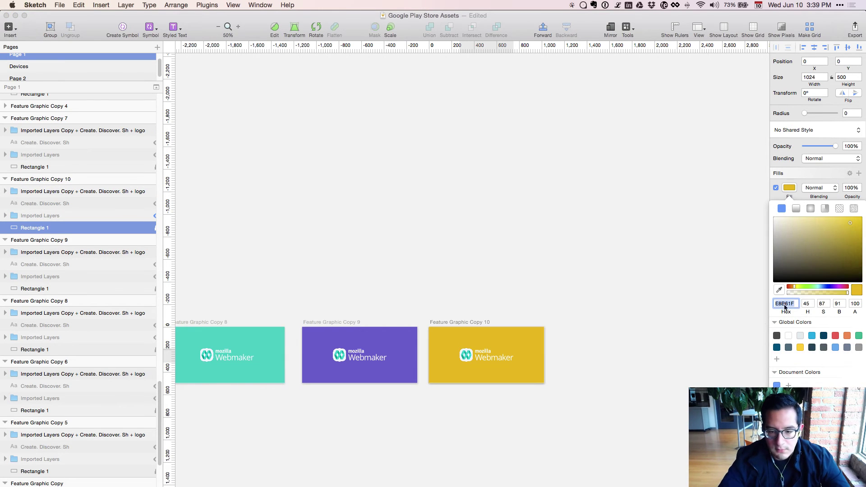
Zoom in on the yellow artboard, then pan back to the white and navy artboards.
key("super+plus")
key("super+plus")
left_click_drag(464, 448, 429, 262)
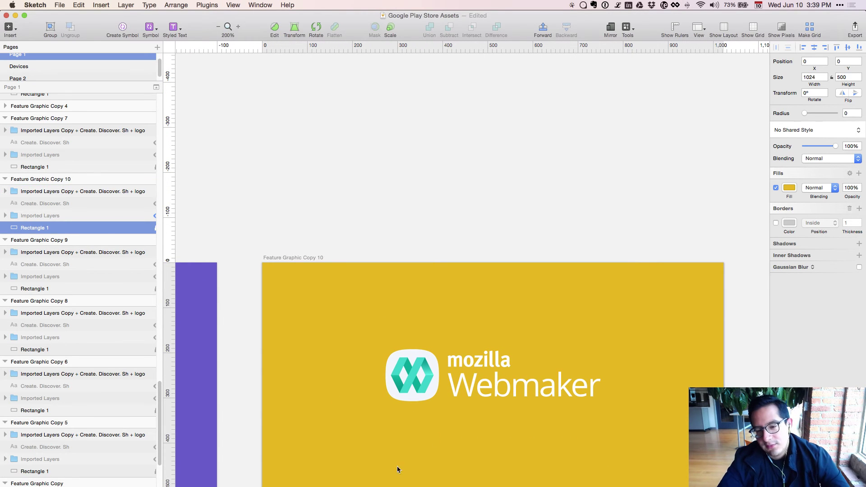
key("super+minus")
left_click_drag(384, 384, 540, 317)
left_click_drag(513, 446, 675, 453)
left_click_drag(318, 407, 525, 405)
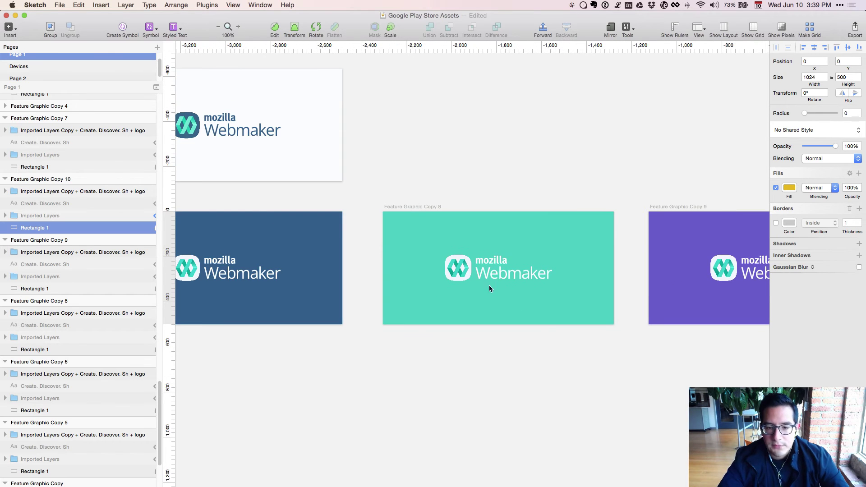
Copy the dark logo from white Copy 7 and select the teal artboard's logo as target.
left_click_drag(399, 389, 574, 399)
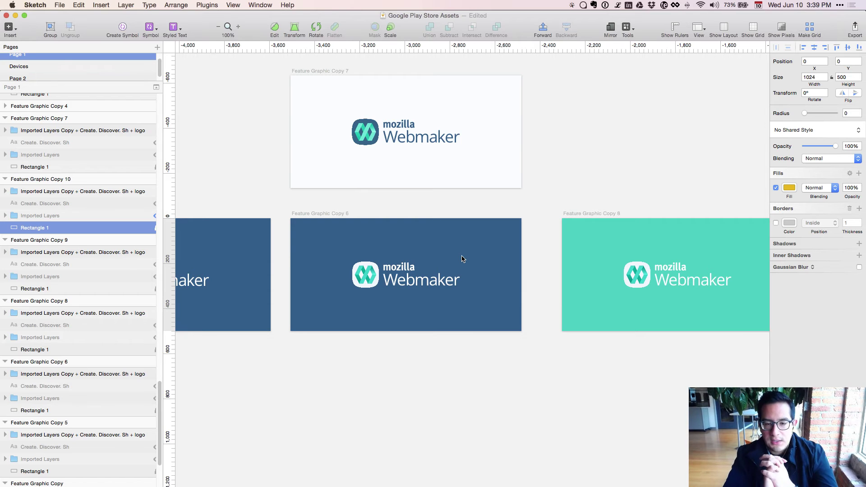
left_click(429, 142)
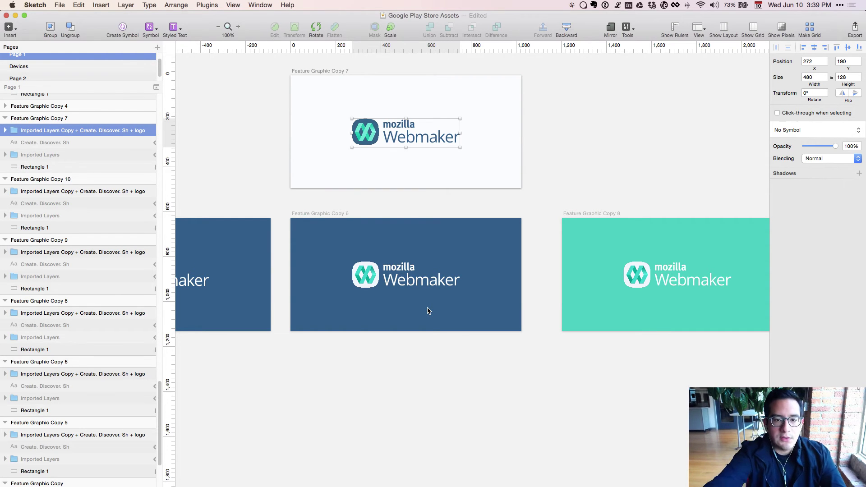
key("super+minus")
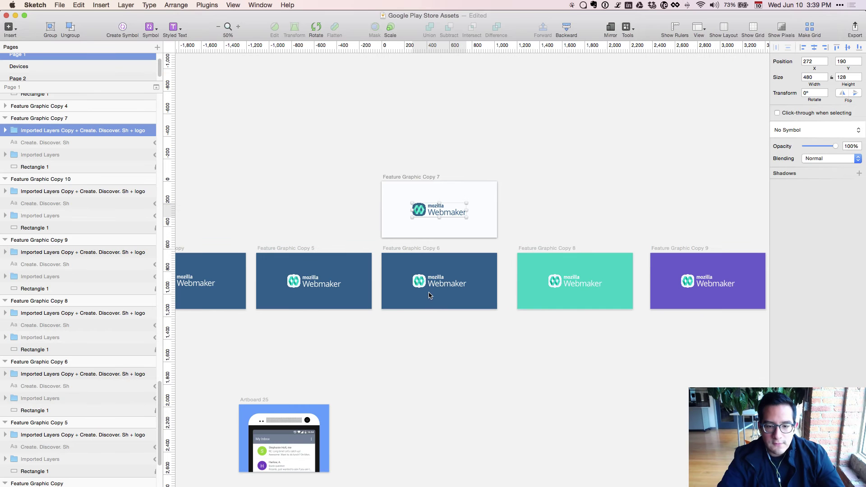
key("super+plus")
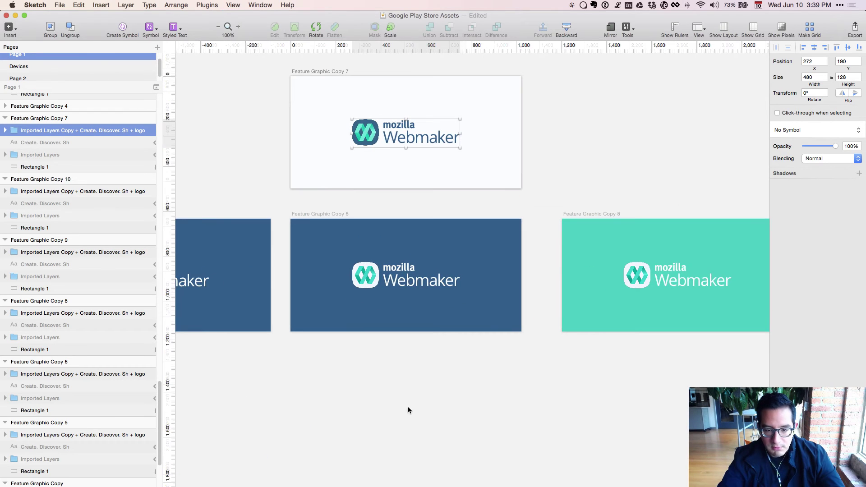
left_click_drag(463, 410, 339, 423)
scroll(339, 424, "right", 3)
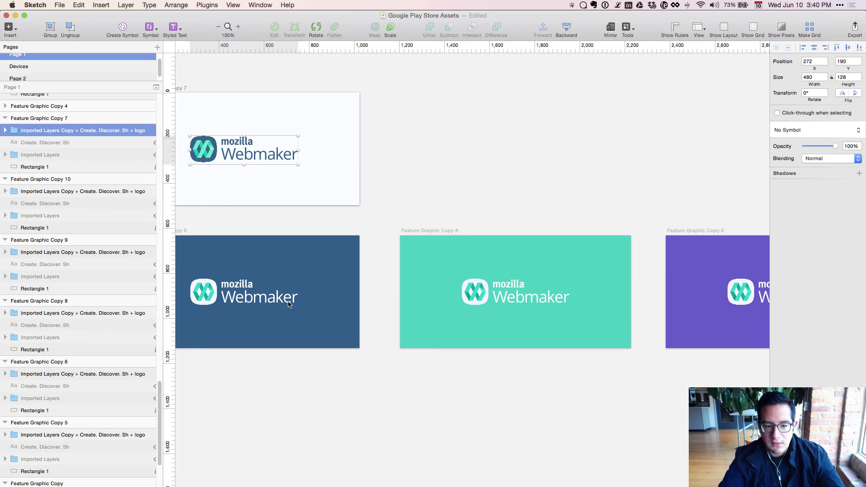
left_click(251, 183)
left_click(226, 152)
key("super+c")
left_click(534, 299)
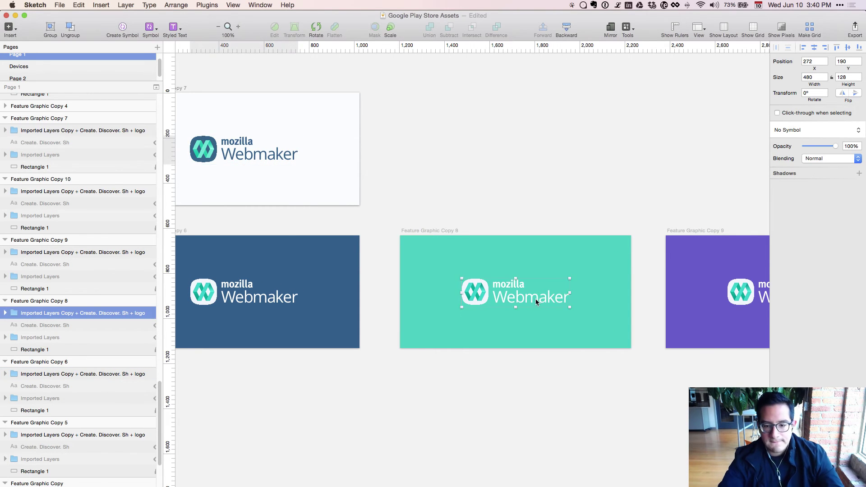
Paste the dark logo into teal Feature Graphic Copy 8 and hide its original white logo.
key("super+v")
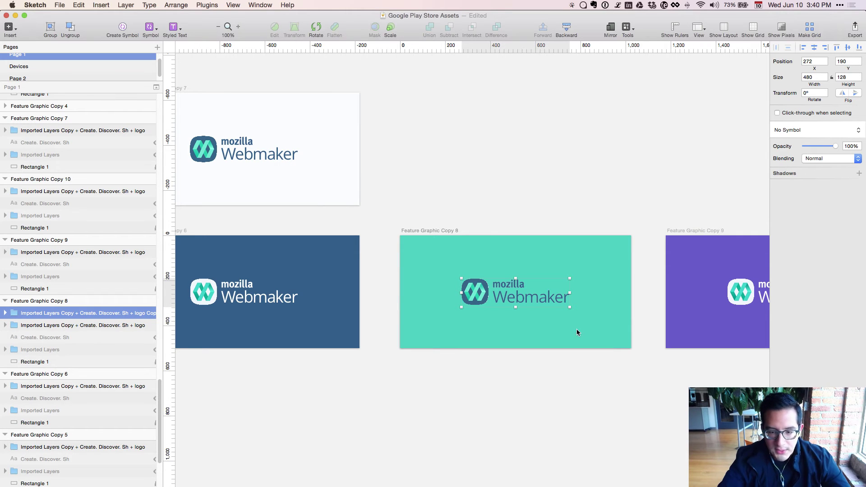
left_click(120, 328)
key("super+shift+h")
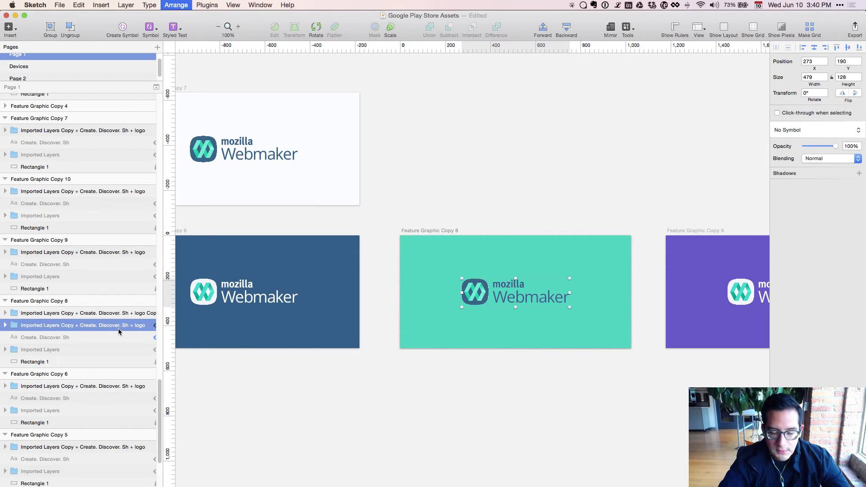
scroll(596, 402, "right", 3)
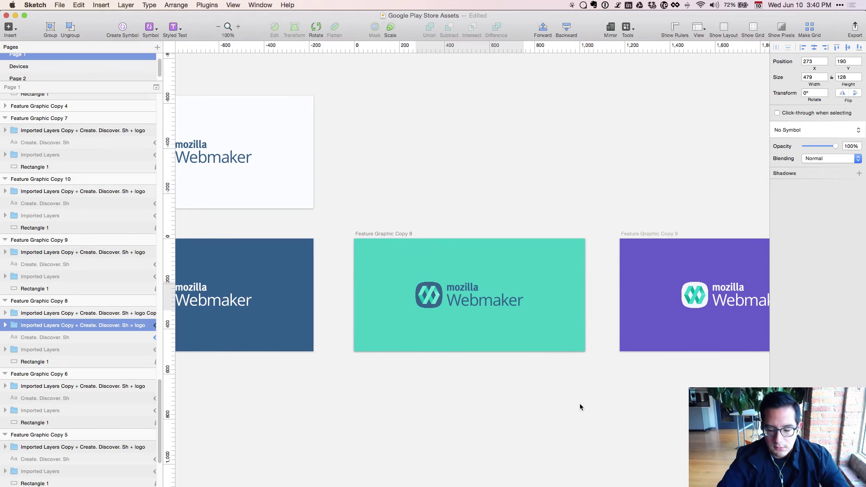
key("super+equal")
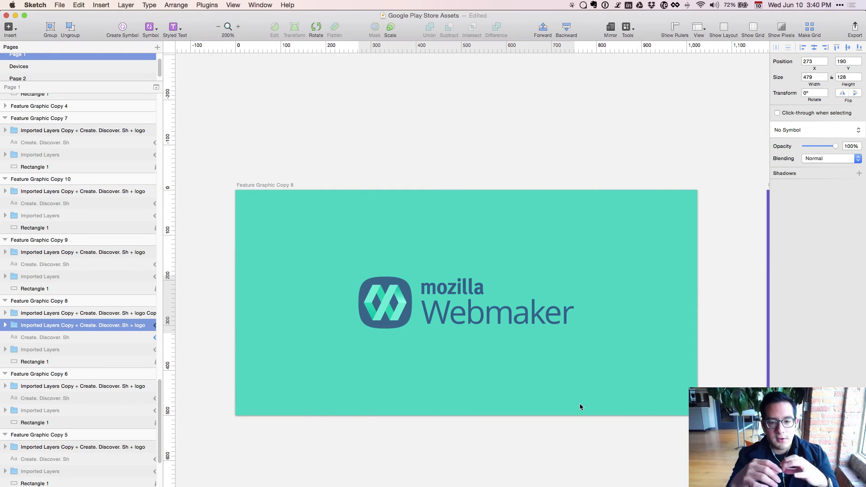
key("super+minus")
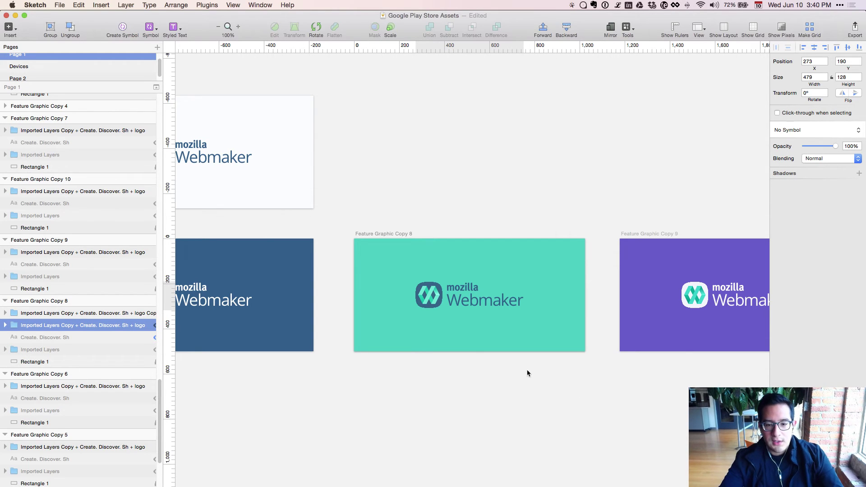
Delete the pasted dark logo from teal Copy 8 so the white logo shows again.
left_click(454, 296)
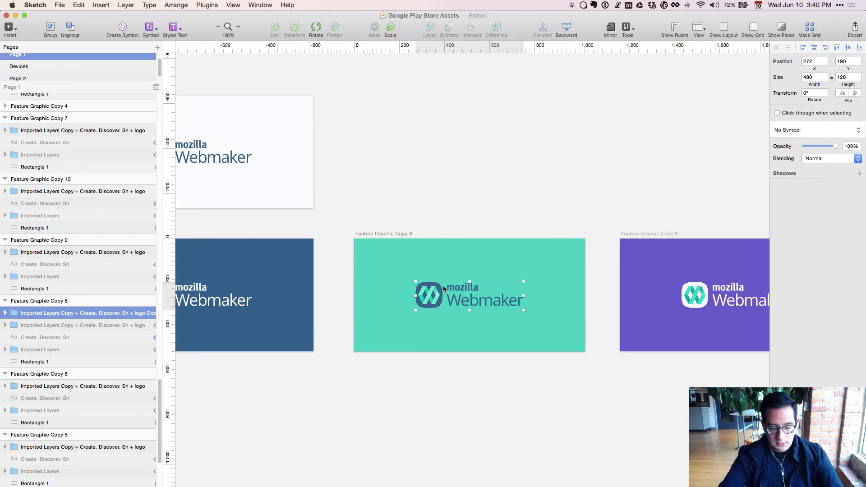
key("BackSpace")
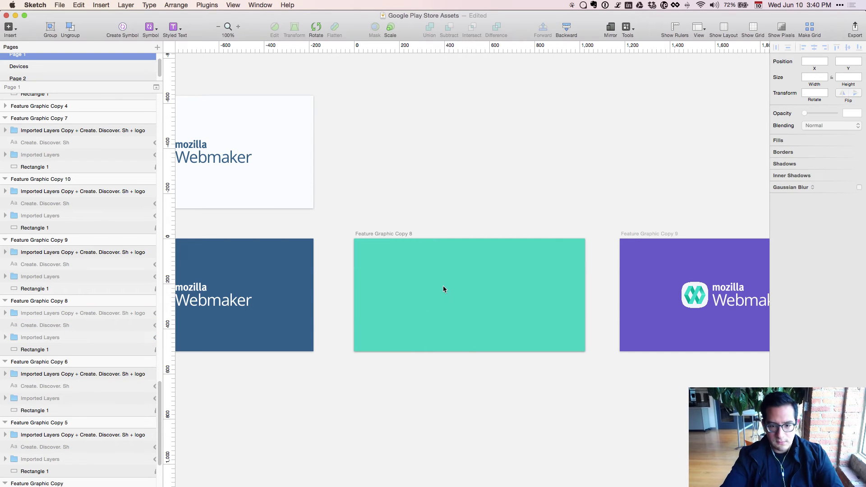
key("super+z")
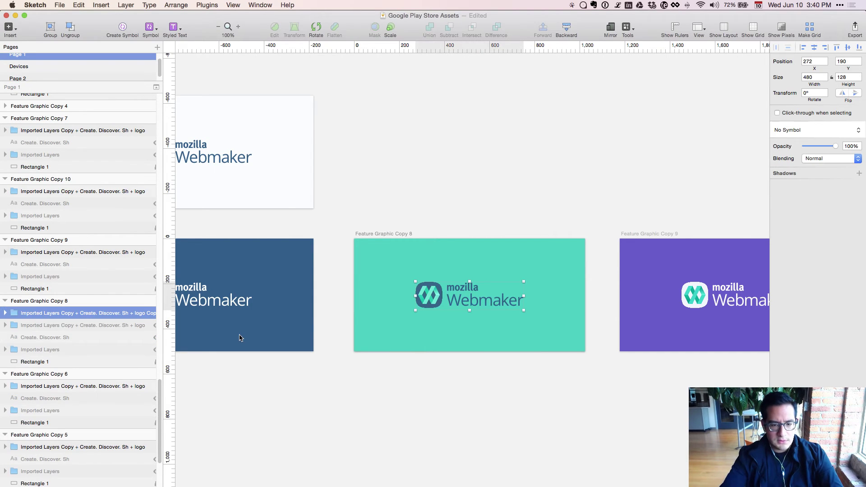
left_click(423, 347)
left_click(429, 304)
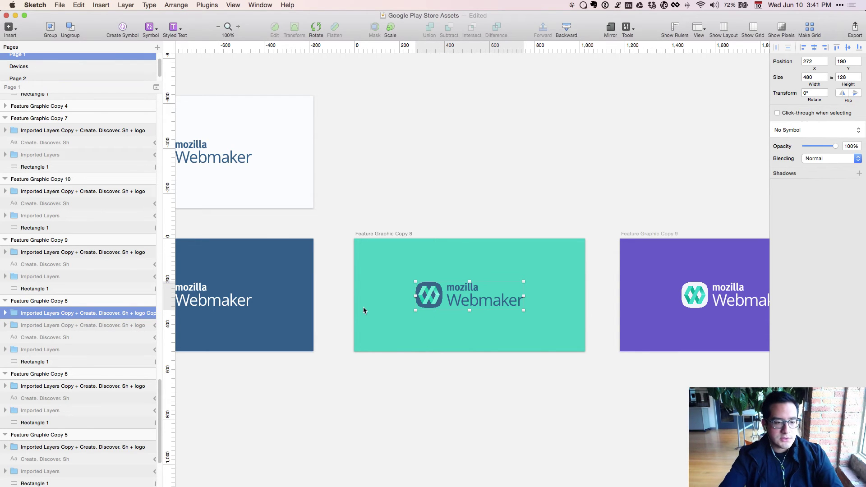
key("BackSpace")
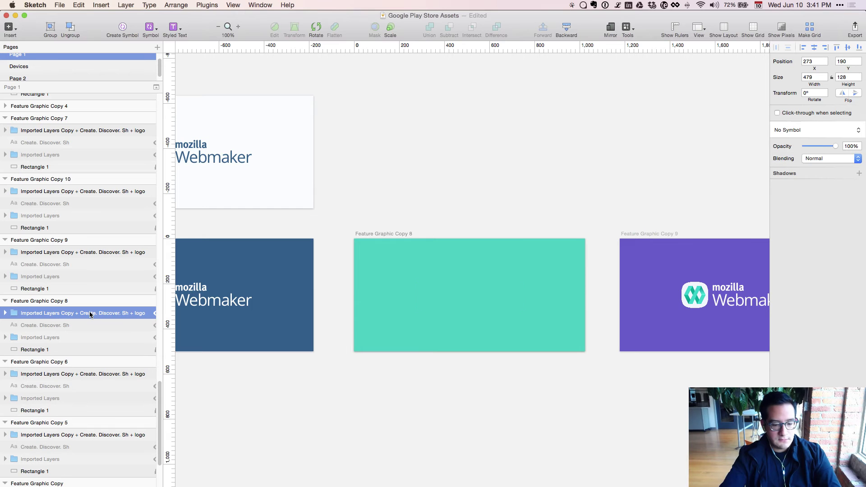
key("super+z")
left_click(415, 415)
scroll(405, 398, "right", 3)
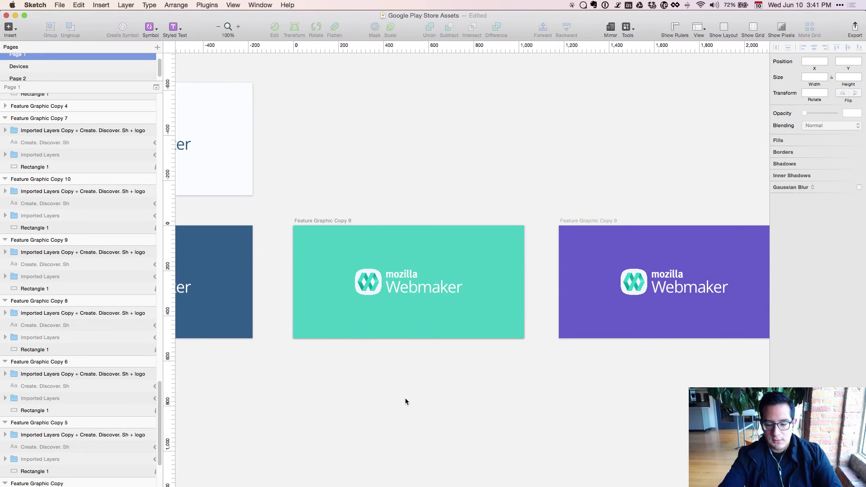
scroll(405, 398, "down", 2)
key("super+minus")
scroll(571, 381, "left", 1)
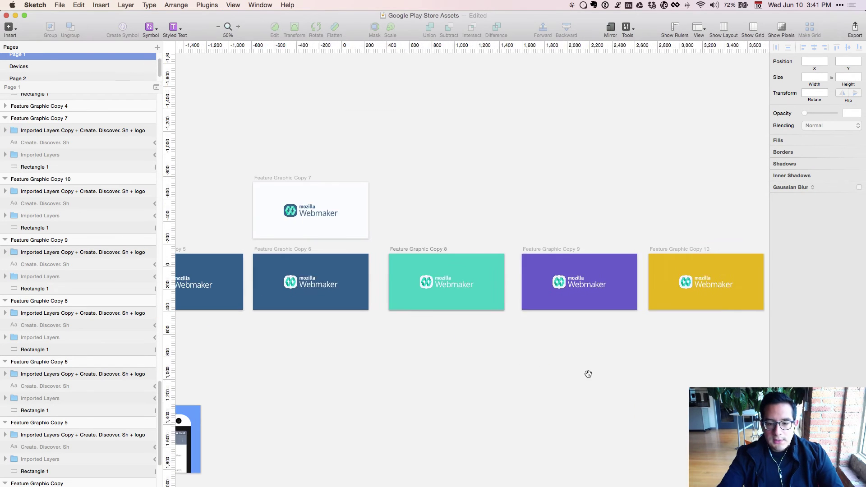
left_click_drag(507, 382, 571, 390)
key("super+plus")
left_click_drag(505, 386, 418, 428)
left_click(342, 306)
left_click(329, 363)
left_click(321, 305)
key("super+plus")
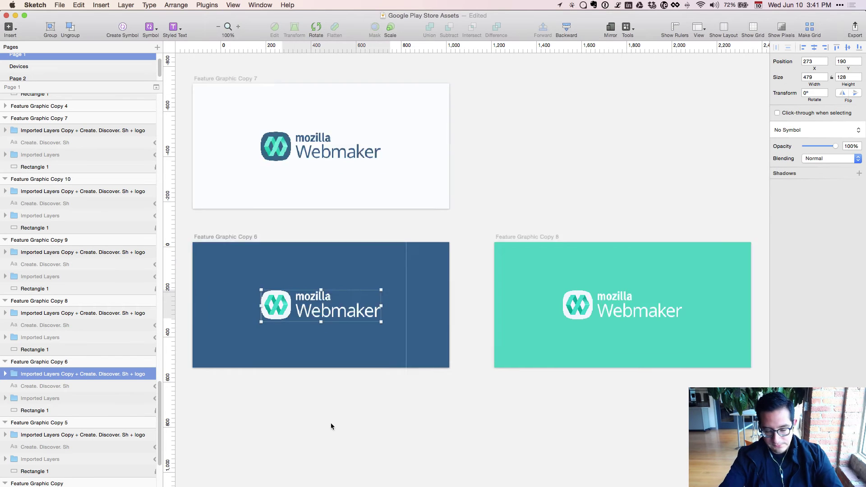
left_click_drag(331, 423, 670, 377)
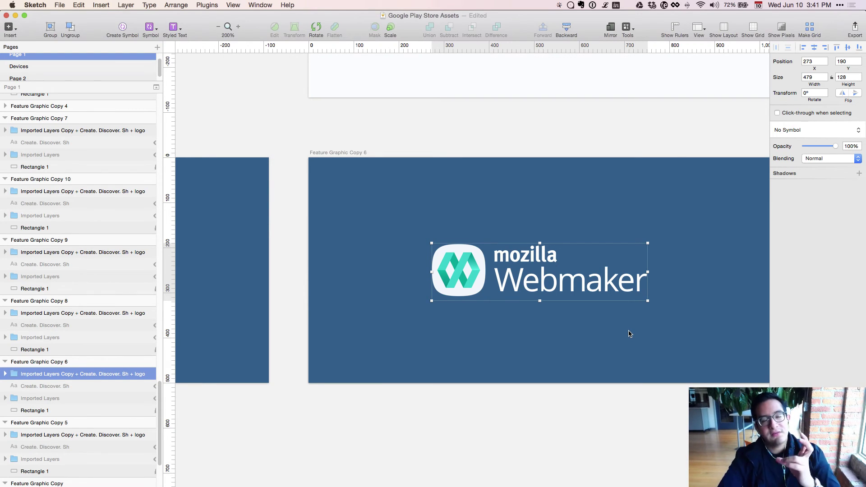
left_click_drag(630, 333, 268, 332)
left_click_drag(435, 309, 220, 319)
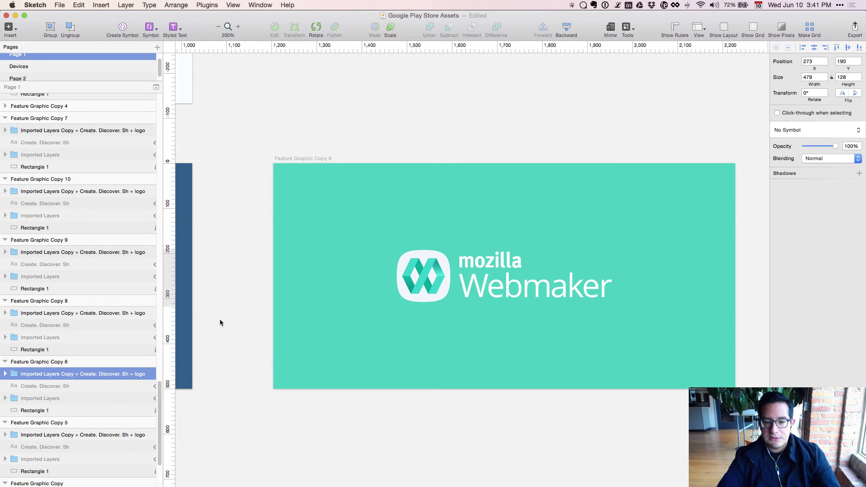
key("super+minus")
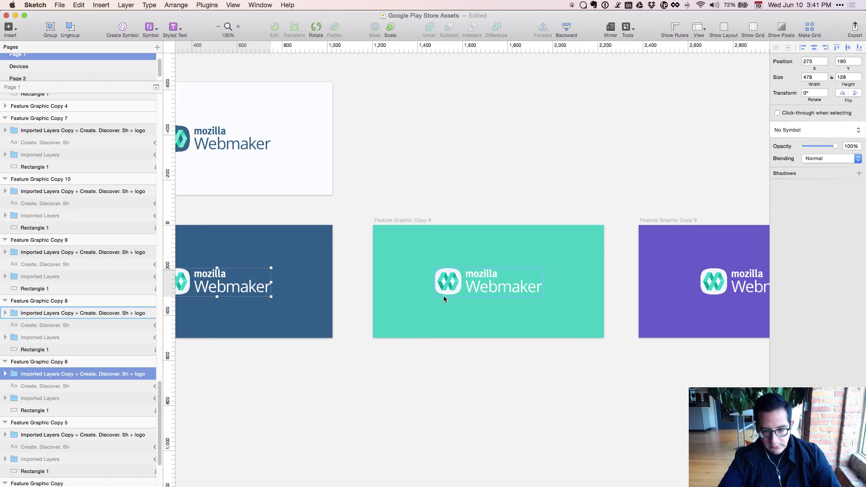
scroll(408, 418, "right", 10)
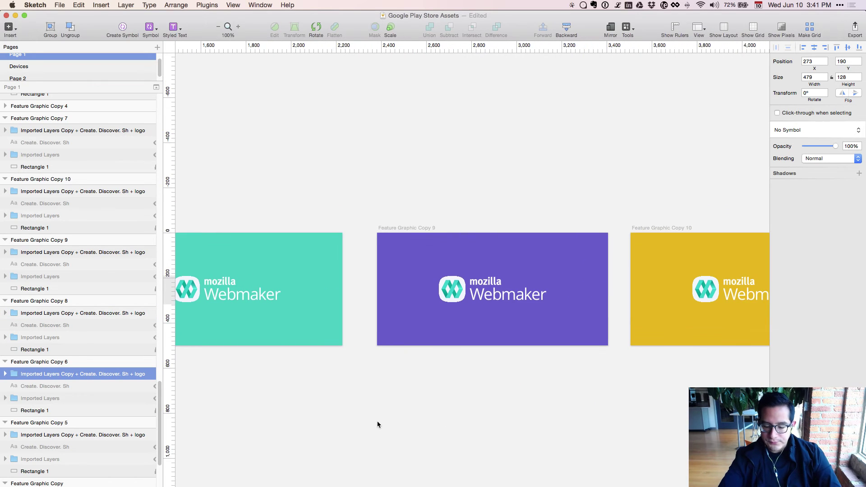
key("super+plus")
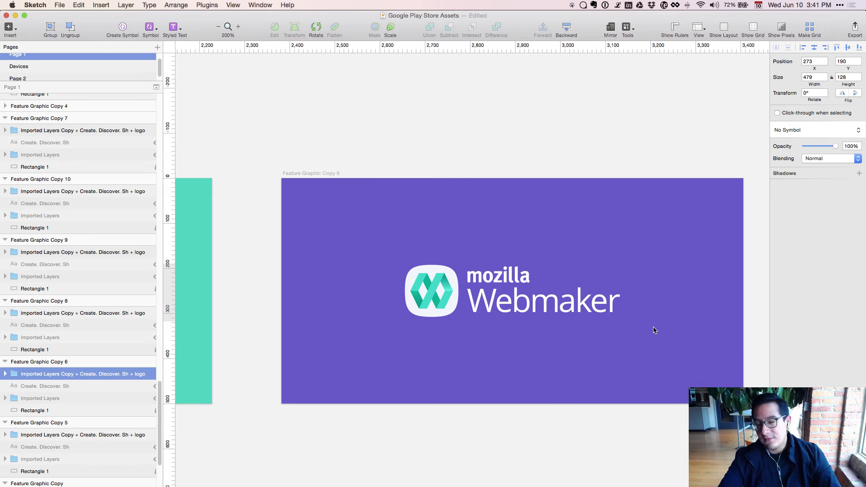
left_click_drag(654, 331, 269, 347)
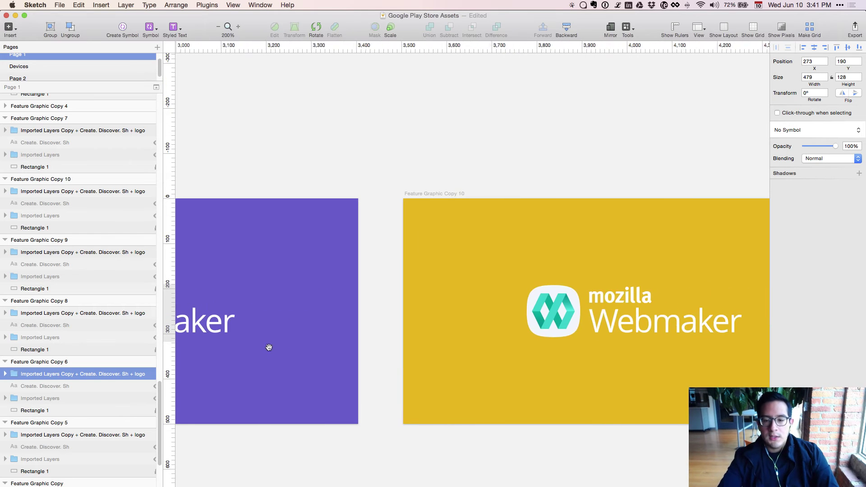
left_click_drag(486, 301, 361, 308)
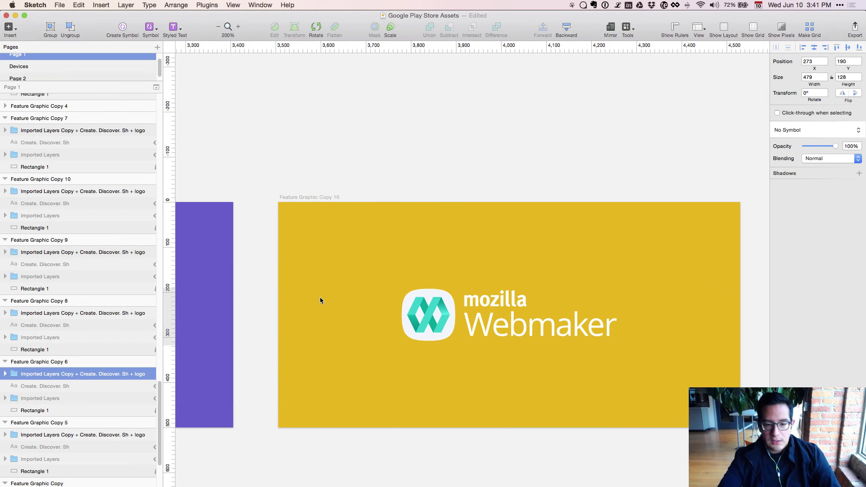
key("super+minus")
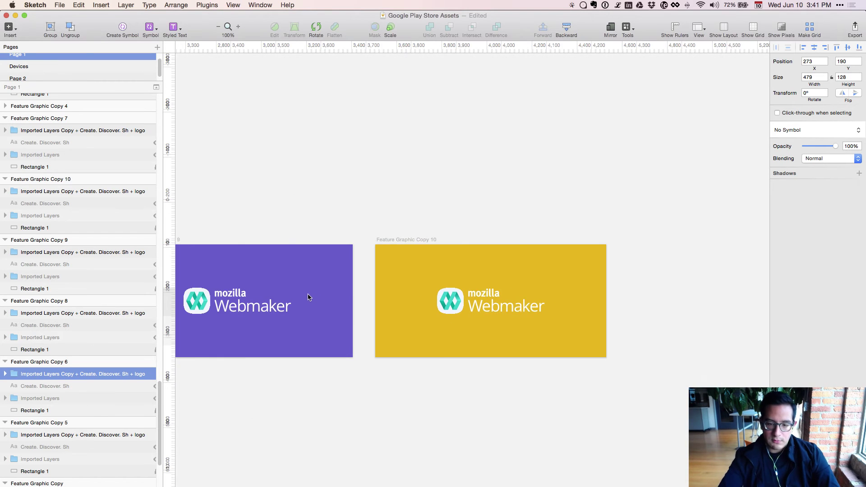
scroll(374, 333, "left", 10)
scroll(374, 333, "left", 5)
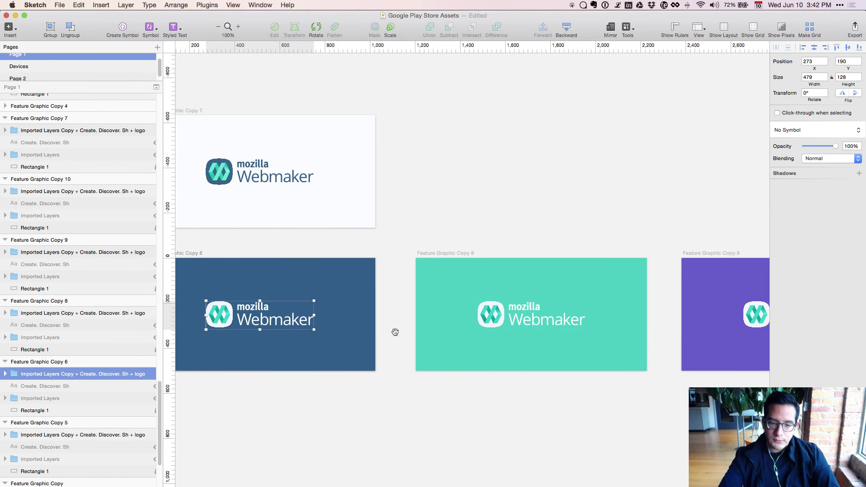
Duplicate the white Copy 7 artboard as Feature Graphic Copy 11, placed to its right.
left_click(212, 171)
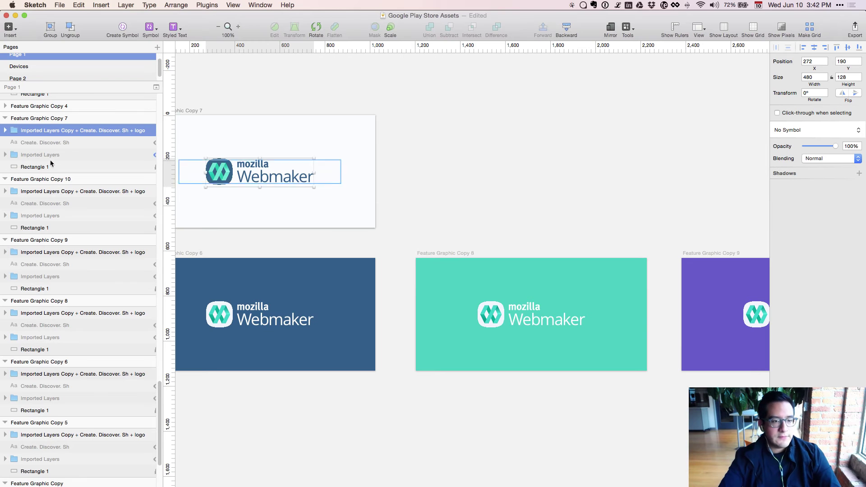
scroll(71, 160, "up", 2)
left_click(50, 140)
key("super+d")
mouse_move(521, 149)
left_mouse_down()
mouse_move(530, 150)
mouse_move(521, 150)
left_mouse_up()
Nudge the dark icon in Copy 11 left, away from the wordmark.
double_click(499, 180)
key("shift+Left")
key("shift+Left")
key("shift+Left")
key("shift+Left")
key("shift+Left")
key("shift+Left")
key("shift+Left")
key("shift+Left")
key("shift+Left")
key("shift+Left")
key("shift+Left")
key("shift+Left")
key("shift+Left")
key("shift+Left")
key("shift+Left")
key("shift+Left")
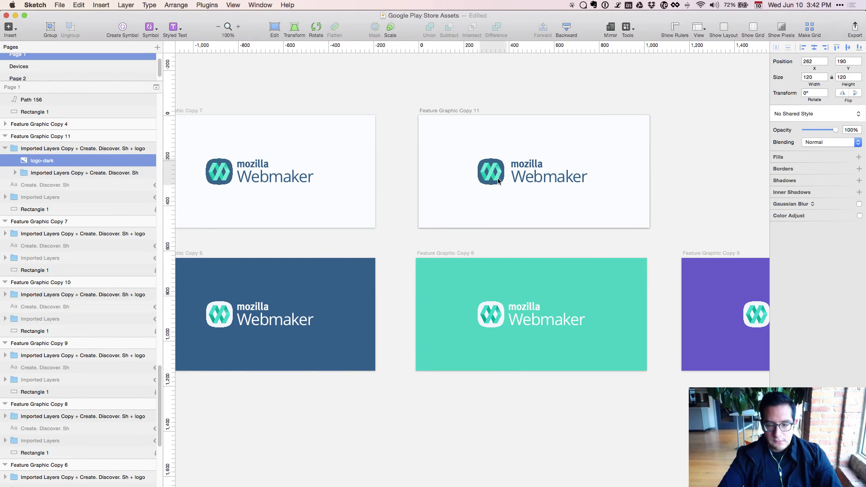
key("super+minus")
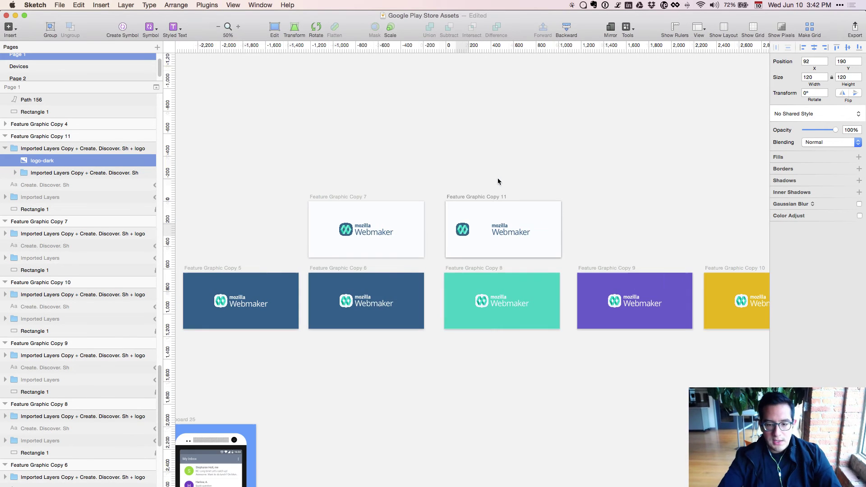
Cut the Imported Layers Copy wordmark layer out of Feature Graphic Copy 2.
scroll(460, 379, "left", 15)
scroll(565, 353, "left", 5)
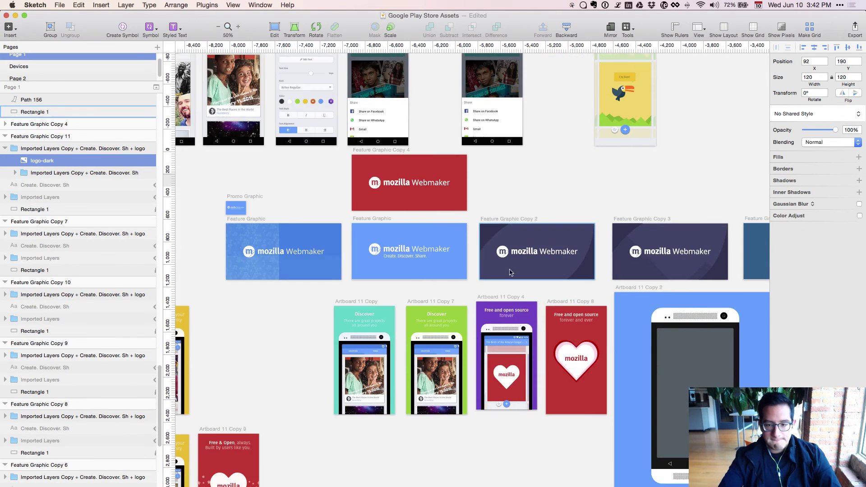
left_click(524, 251)
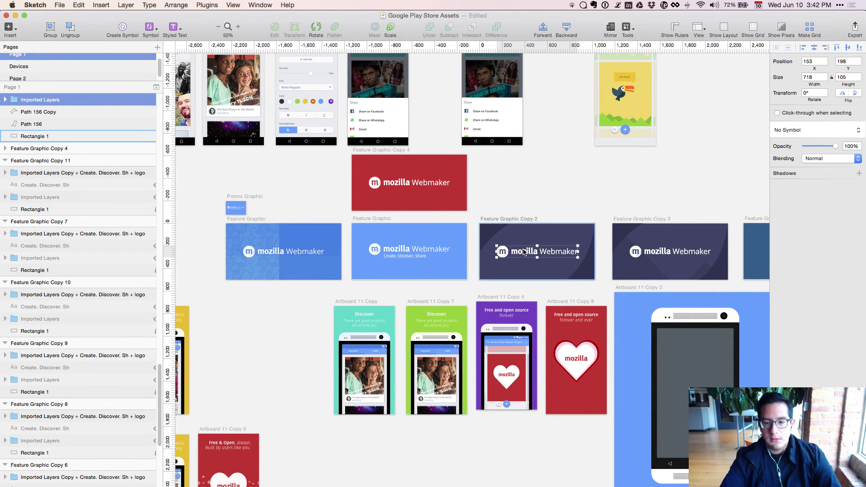
scroll(315, 235, "up", 1)
scroll(54, 199, "up", 5)
left_click(30, 204)
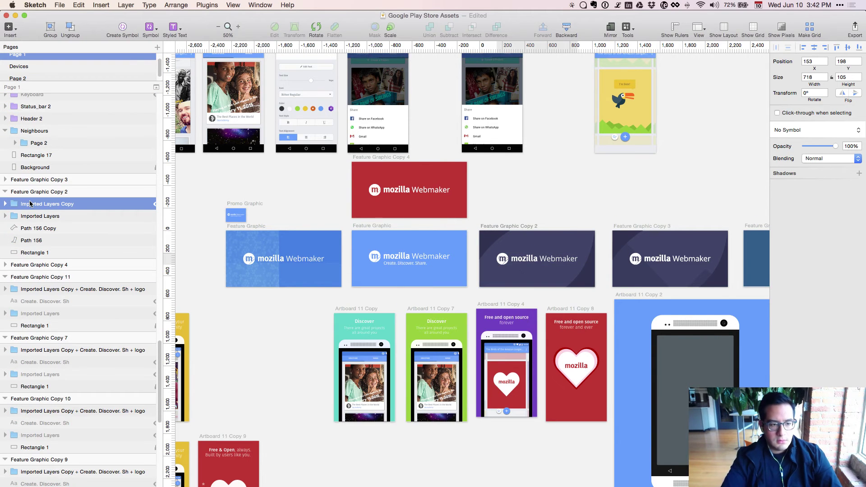
key("super+shift+h")
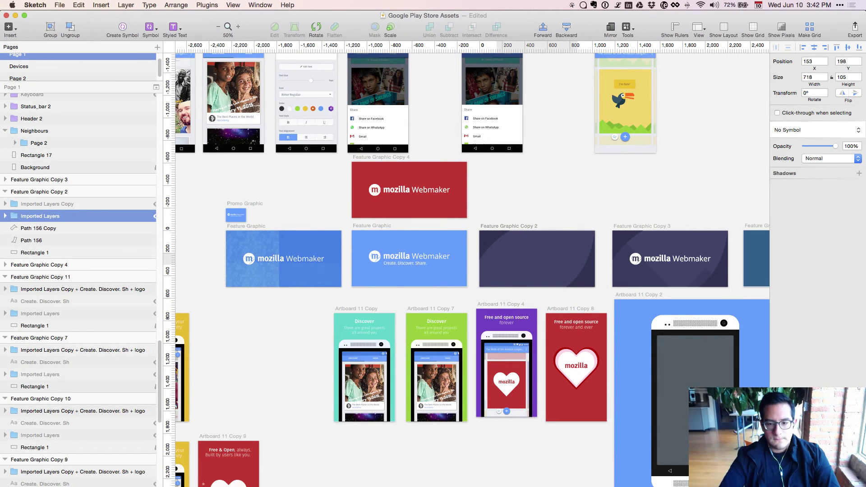
left_click_drag(747, 170, 192, 222)
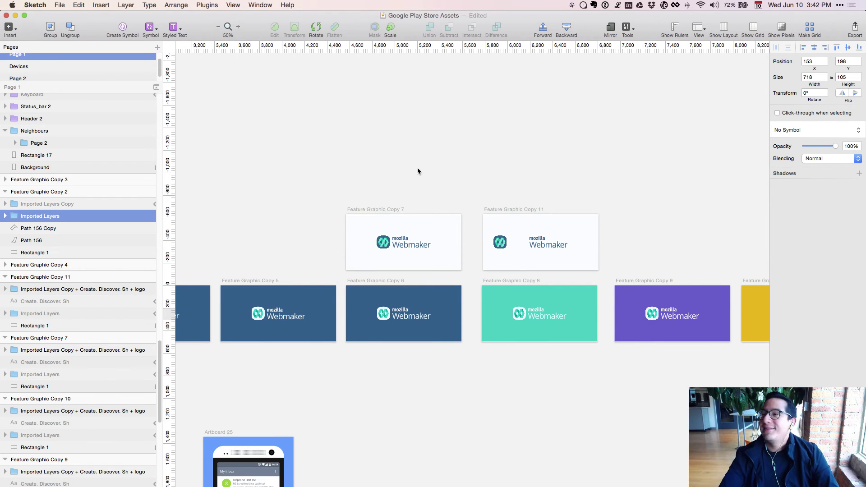
scroll(531, 133, "right", 5)
scroll(531, 133, "down", 2)
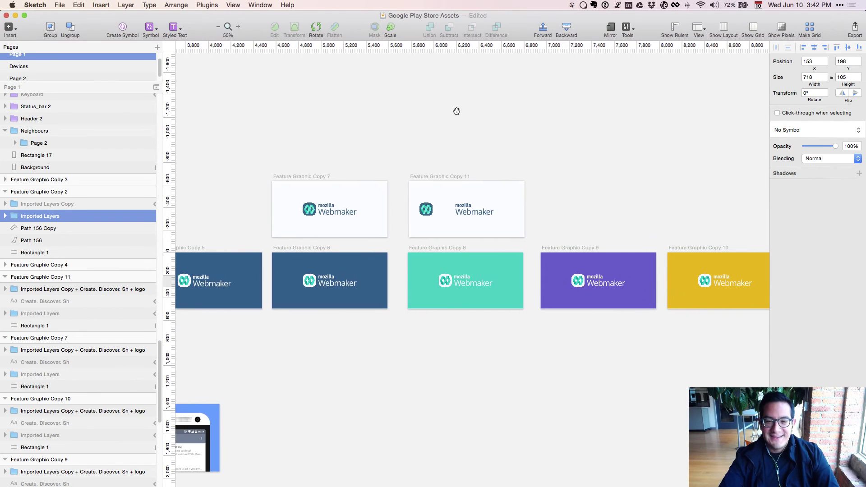
key("super+plus")
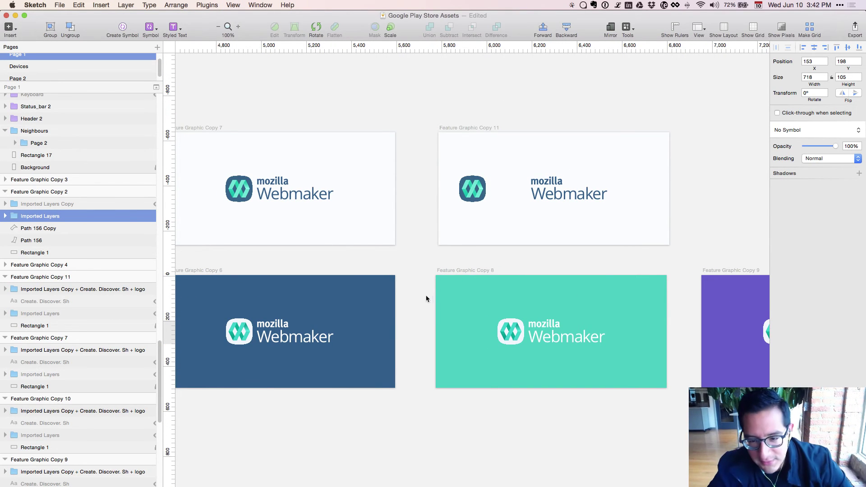
Paste the one-line wordmark into Copy 11 and move it below the existing logo.
left_click(538, 201)
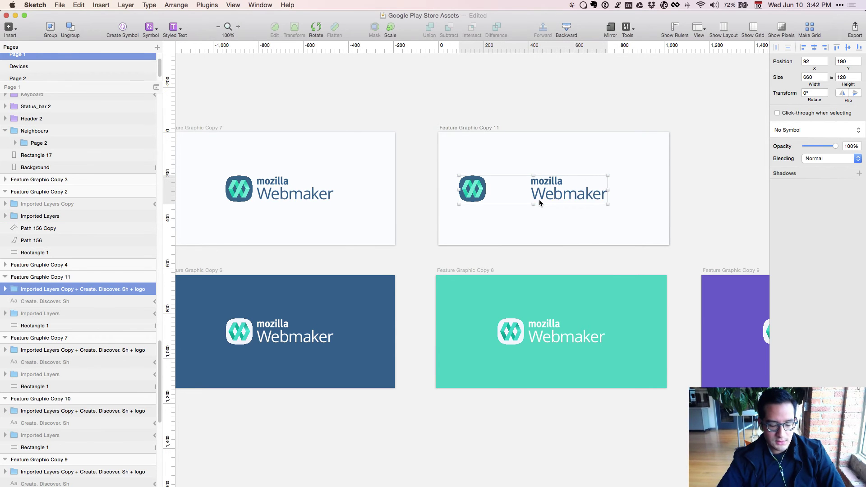
key("super+v")
left_click_drag(527, 197, 525, 230)
key("super+plus")
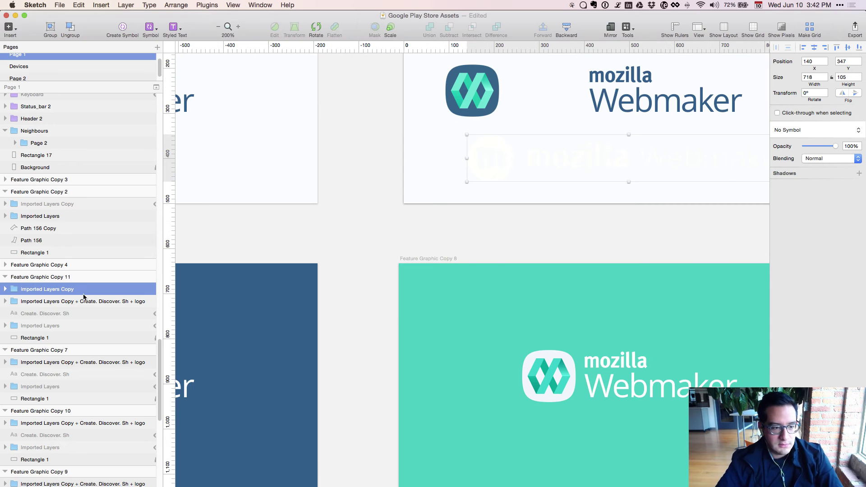
scroll(300, 273, "right", 8)
scroll(299, 273, "up", 4)
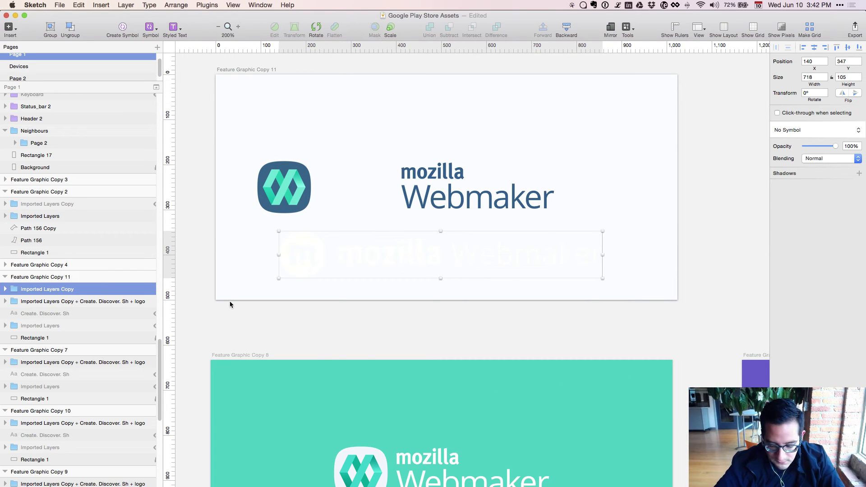
Delete the old icon shapes Fill 1–9 from the pasted wordmark.
key("Return")
scroll(123, 149, "up", 3)
scroll(123, 152, "up", 5)
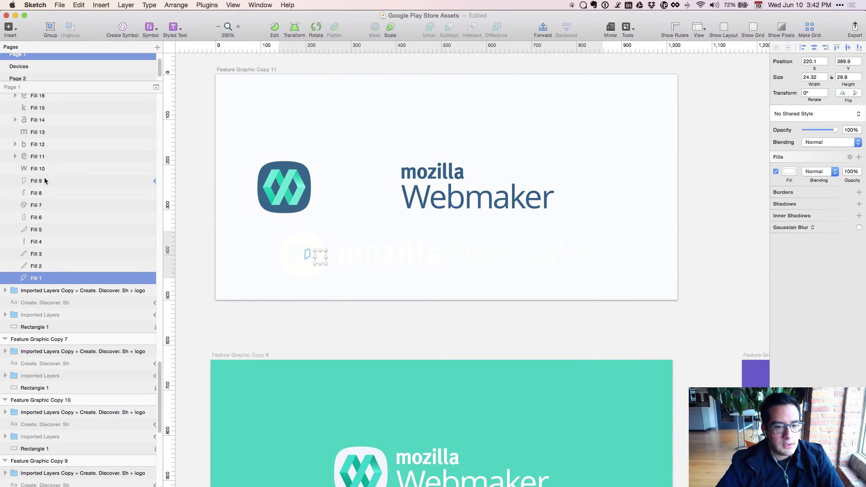
left_click(44, 178, "shift")
key("Delete")
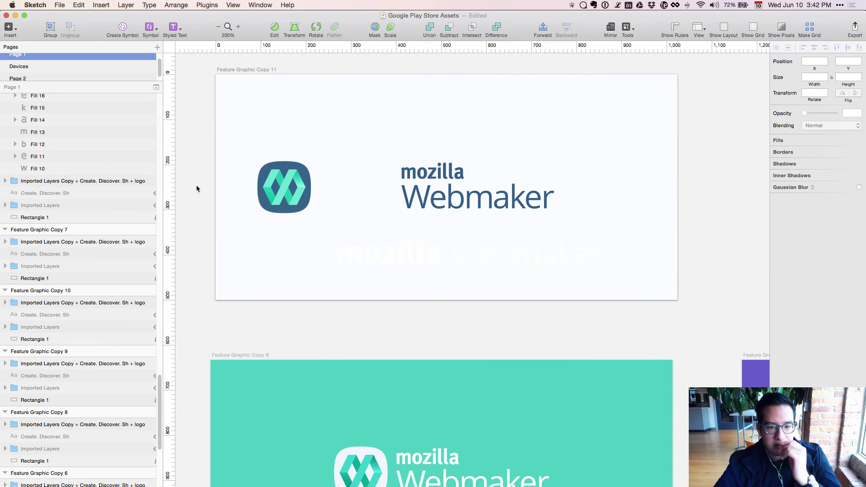
scroll(429, 267, "up", 1)
Recolour the wordmark letters Fill 10–24 with the Webmaker dark blue.
left_click(428, 264, "ctrl")
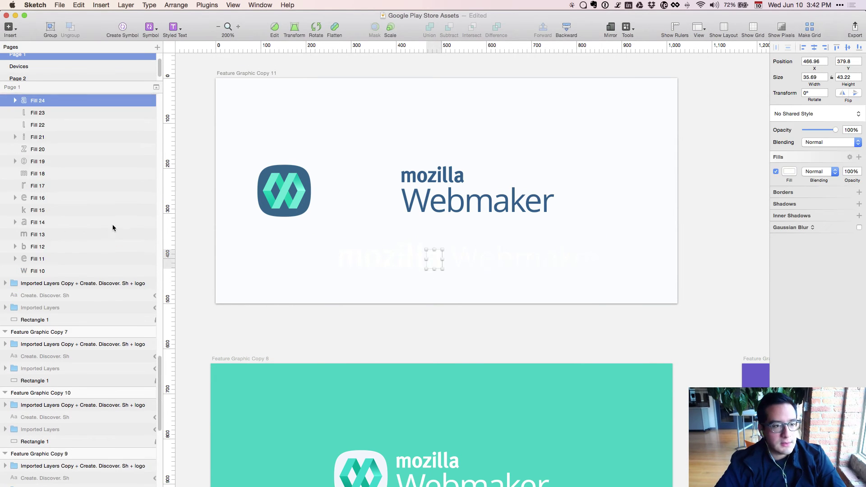
scroll(113, 224, "up", 2)
left_click(44, 296, "shift")
key("ctrl+c")
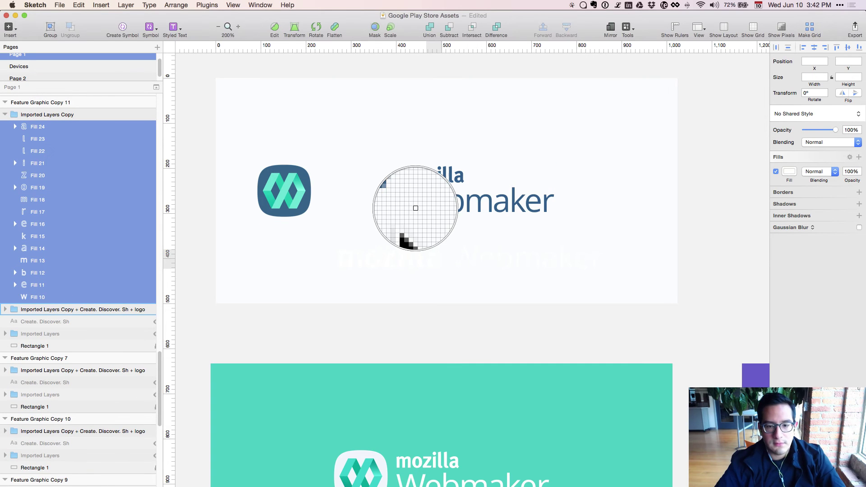
left_click(421, 209)
left_click(368, 336)
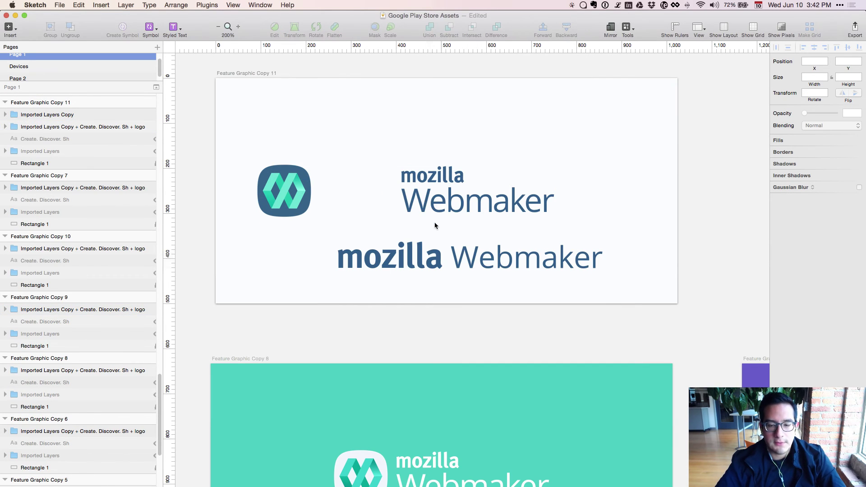
key("ctrl+minus")
key("ctrl+plus")
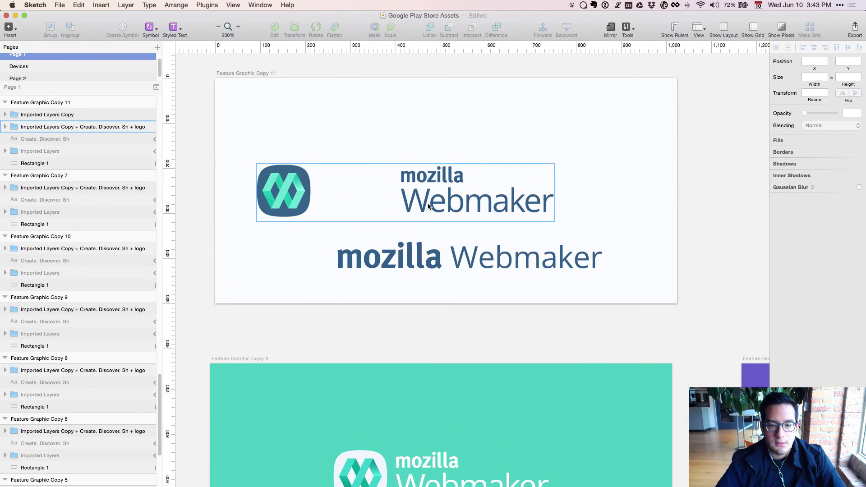
Delete the stacked wordmark and move the one-line text up beside the icon.
double_click(428, 205)
key("Delete")
left_click(414, 253)
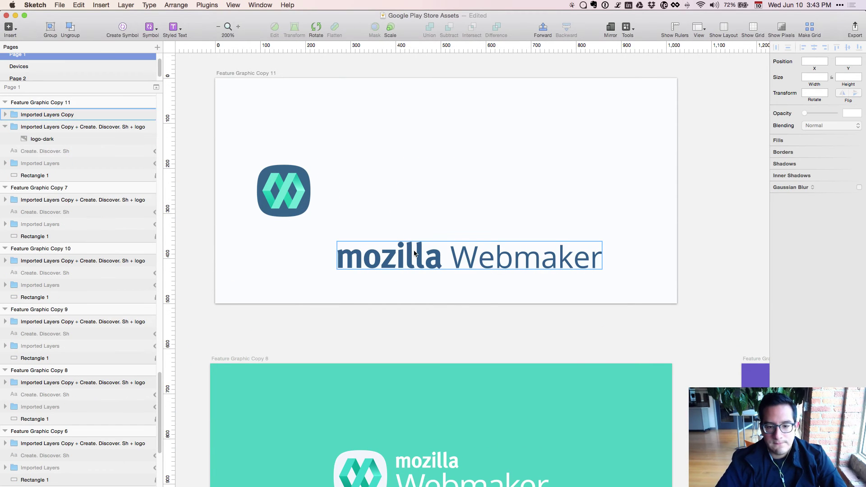
key("shift+Up")
key("shift+Up")
key("shift+Up")
key("shift+Up")
key("shift+Up")
key("shift+Up")
key("shift+Up")
key("shift+Up")
key("shift+Up")
key("shift+Up")
key("shift+Up")
key("shift+Up")
key("shift+Up")
key("shift+Up")
key("shift+Up")
key("shift+Left")
key("shift+Left")
key("shift+Left")
Vertically centre the one-line mozilla Webmaker text with the icon.
left_click(266, 177, "shift")
key("super+alt+v")
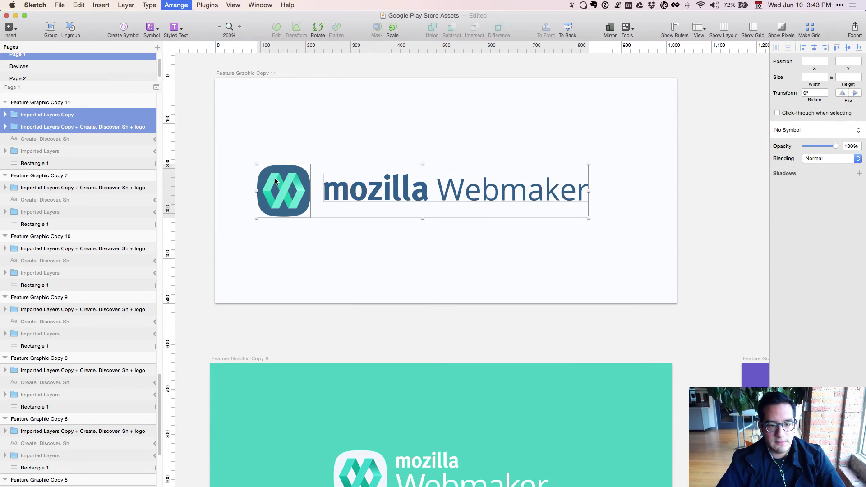
left_click(381, 338)
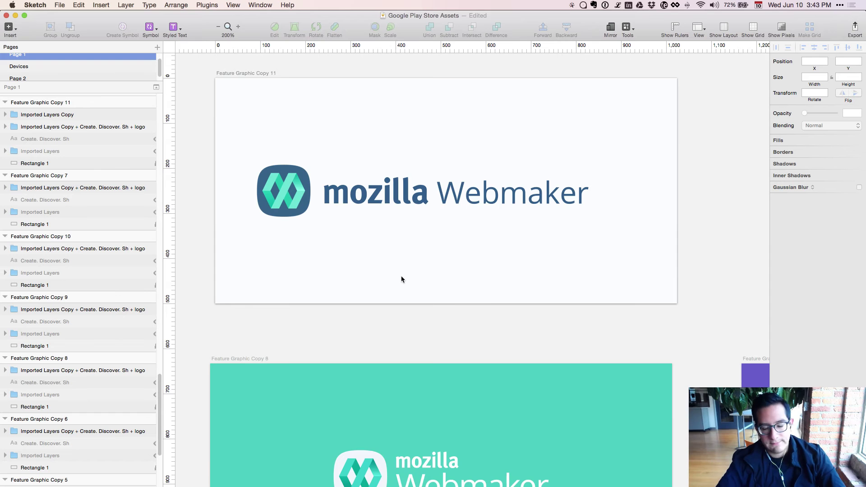
key("super+minus")
scroll(402, 281, "left", 5)
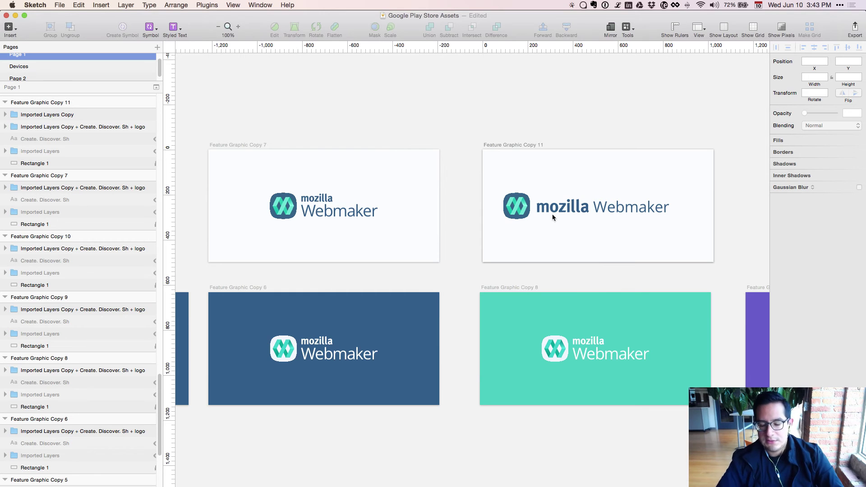
Enlarge the Copy 11 icon to a width of 140.
scroll(551, 213, "up", 3)
scroll(451, 280, "up", 5)
scroll(450, 279, "right", 5)
left_click(487, 261)
left_click(744, 248)
double_click(476, 274)
key("Escape")
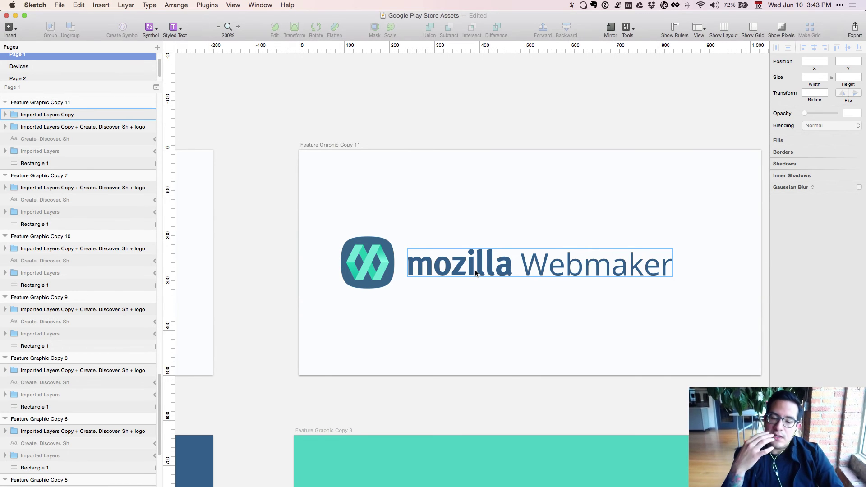
left_click(367, 262)
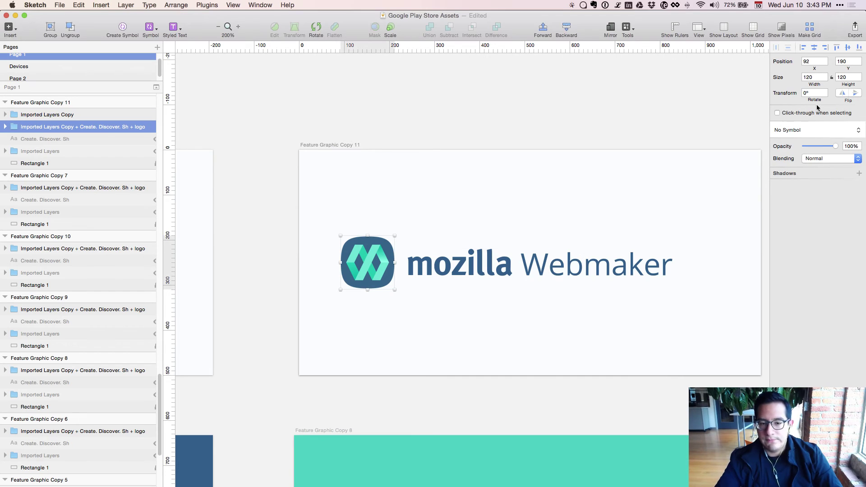
left_click(810, 76)
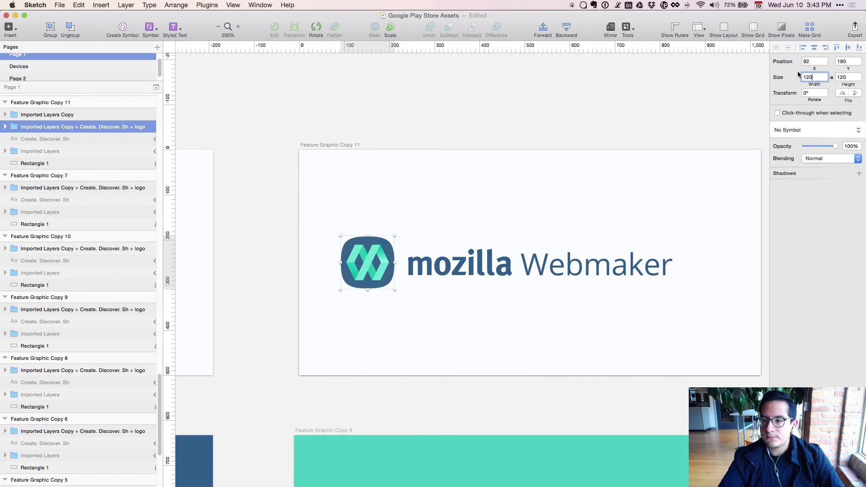
key("super+a")
type("140")
key("Return")
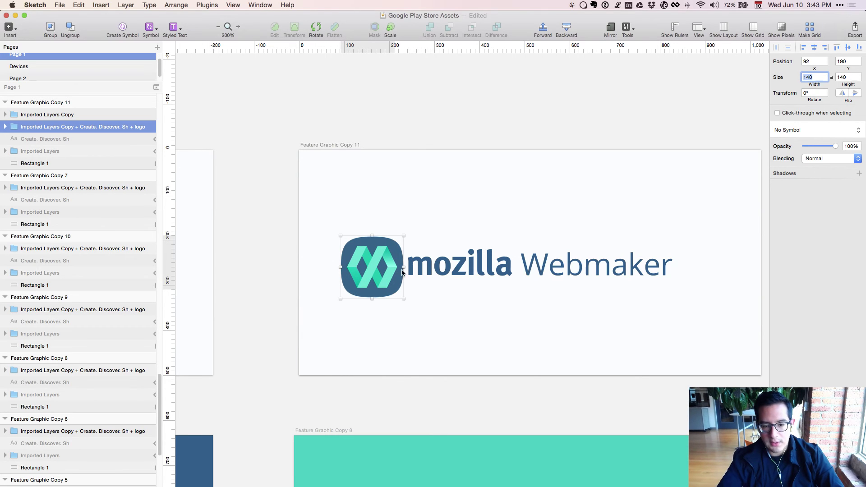
Nudge the mozilla Webmaker wordmark left, up and right to sit beside the icon.
left_click(430, 269, "shift")
left_click(426, 419)
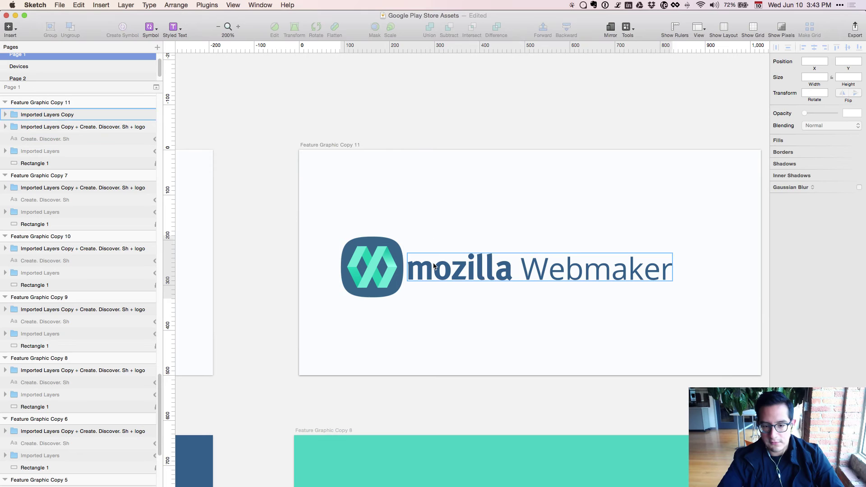
left_click(434, 266)
key("Left")
key("Left")
key("Left")
key("Left")
key("Left")
key("Left")
key("Left")
key("Left")
key("Left")
key("Left")
key("Left")
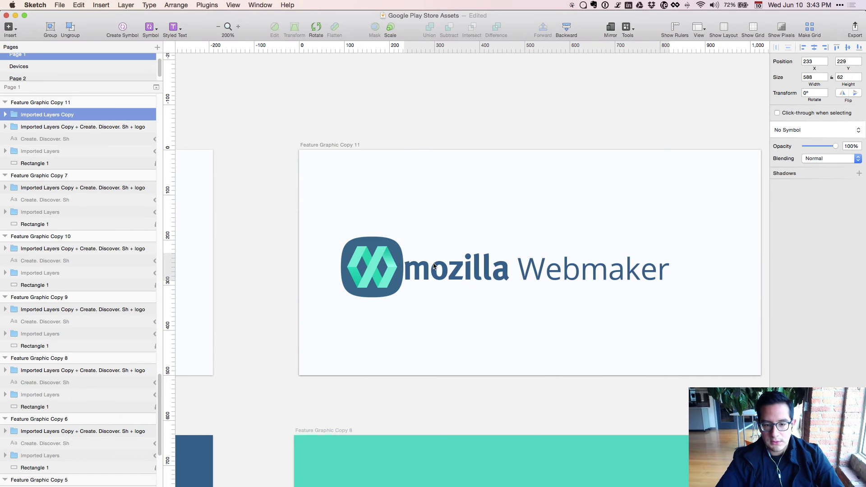
key("Up")
key("Up")
key("Up")
key("shift+Right")
key("shift+Right")
key("shift+Right")
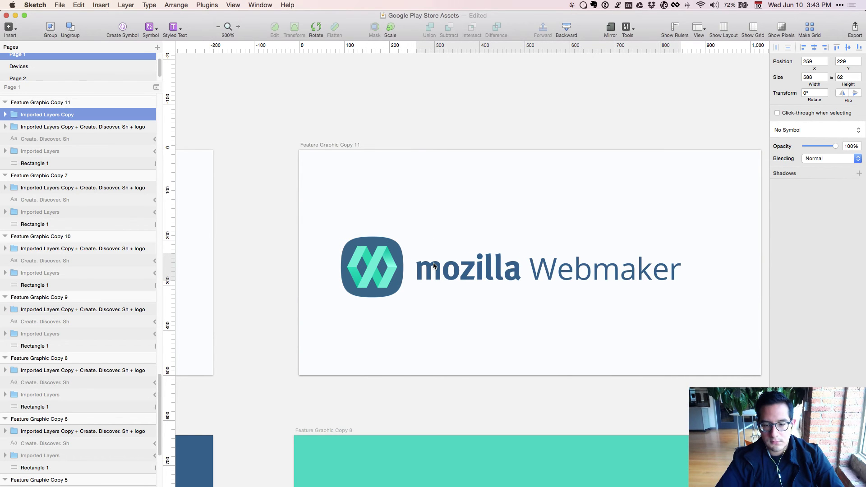
key("super+minus")
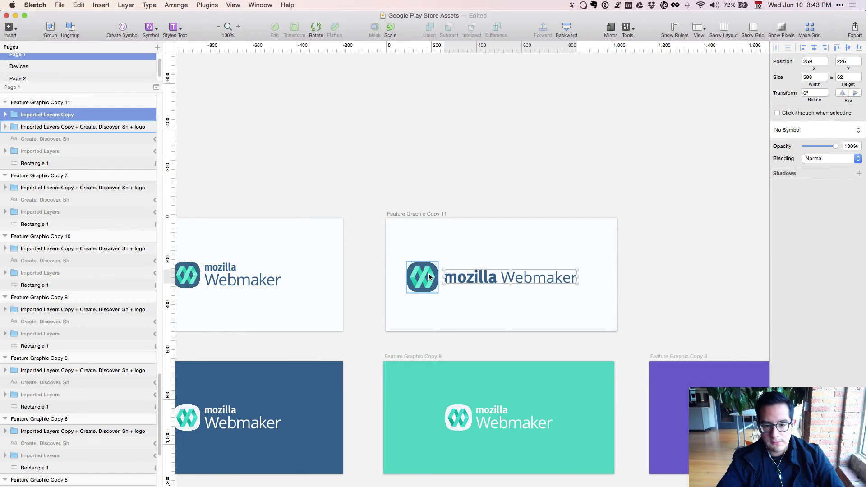
Group the icon and wordmark, then centre the group horizontally and vertically on the artboard.
left_click(428, 276, "shift")
key("super+g")
key("alt+h")
key("alt+v")
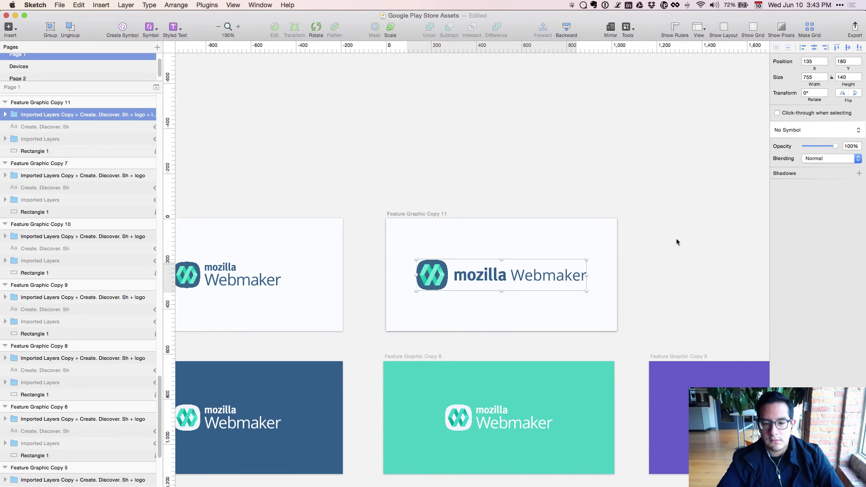
left_click(675, 238)
left_click_drag(688, 266, 759, 219)
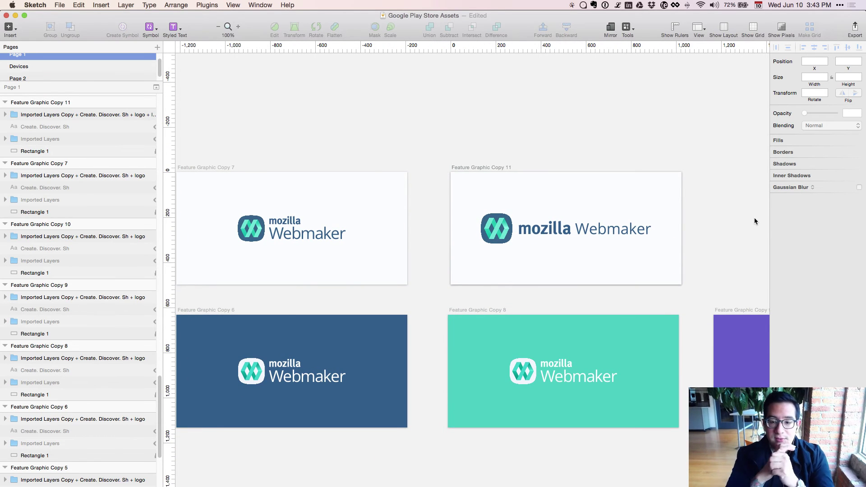
left_click_drag(683, 198, 500, 161)
left_click(339, 181)
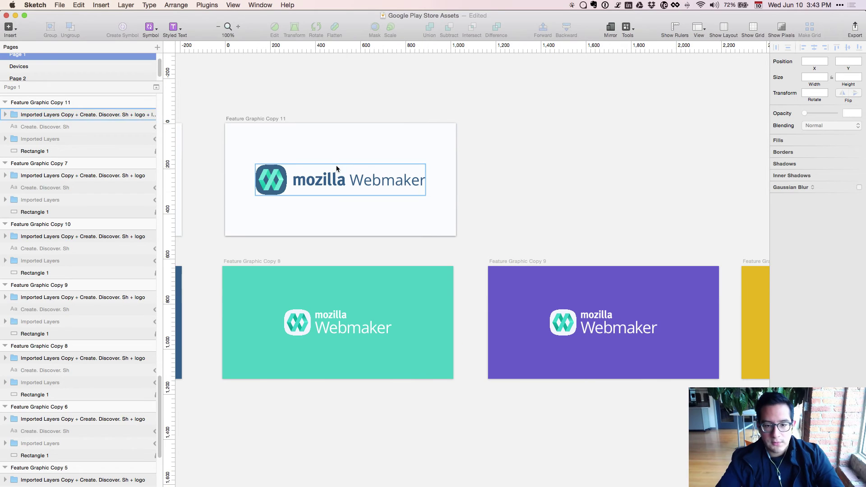
Duplicate the Feature Graphic Copy 11 artboard to create Feature Graphic Copy 12.
scroll(82, 207, "up", 5)
left_click(52, 229)
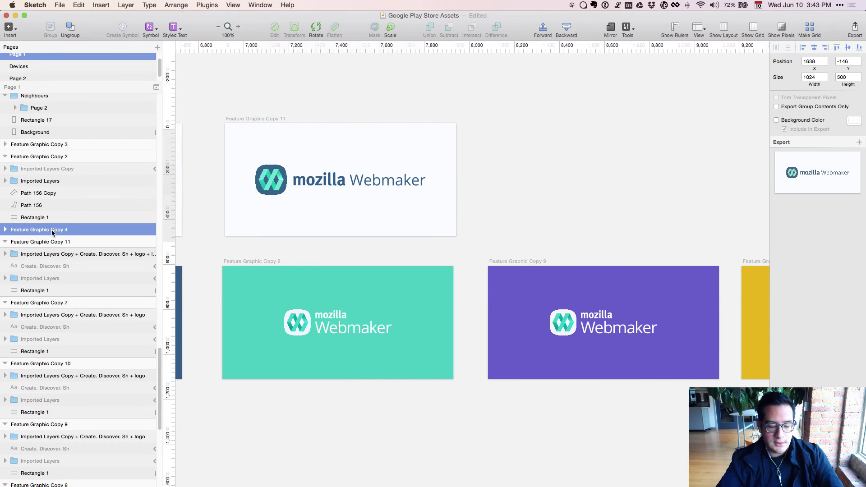
left_click(54, 242)
key("super+d")
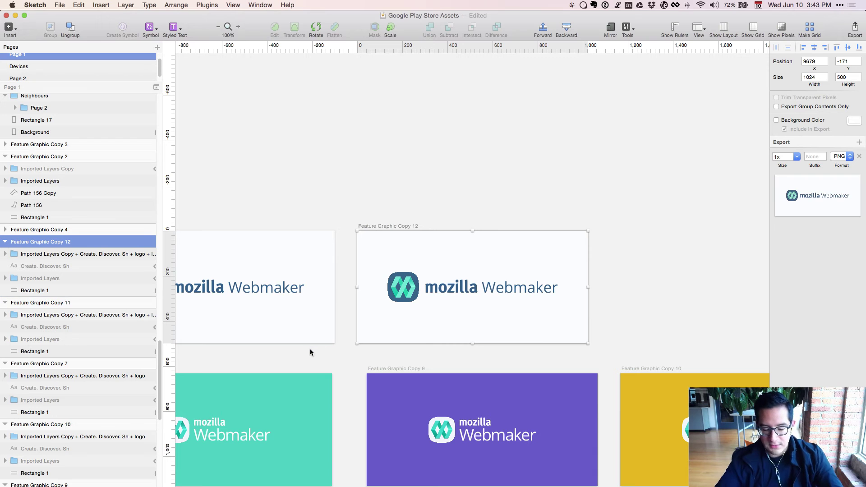
key("Tab")
key("Tab")
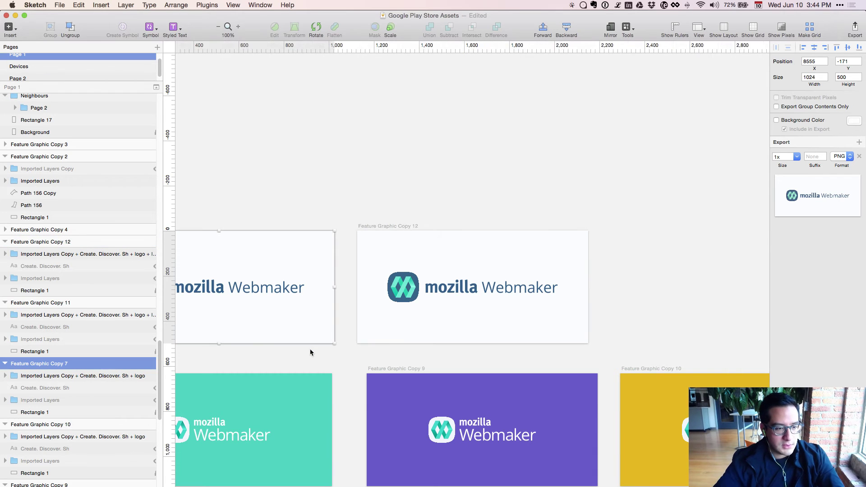
Colour the tagline with the logo's dark blue #366389 and set its weight to Semibold.
left_click(128, 266)
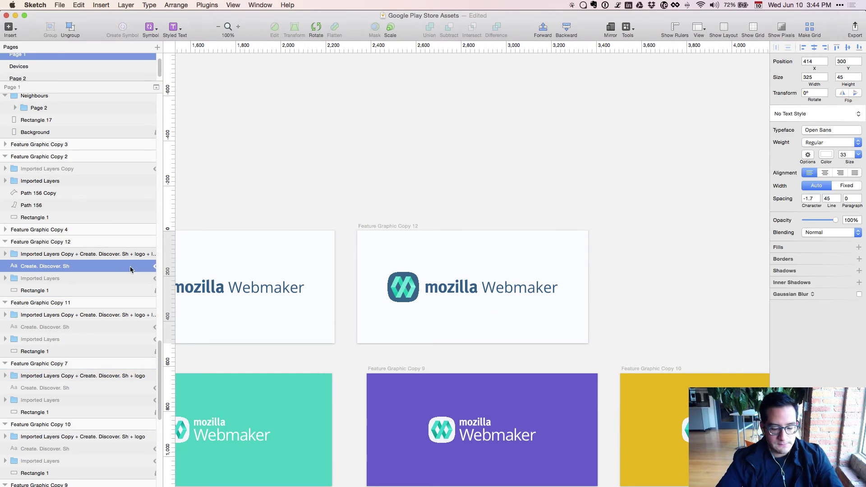
key("super+c")
key("ctrl+c")
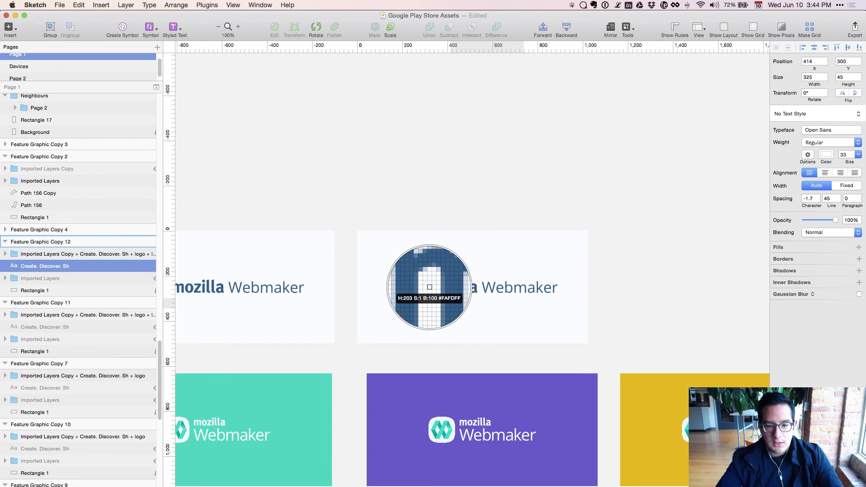
left_click(419, 285)
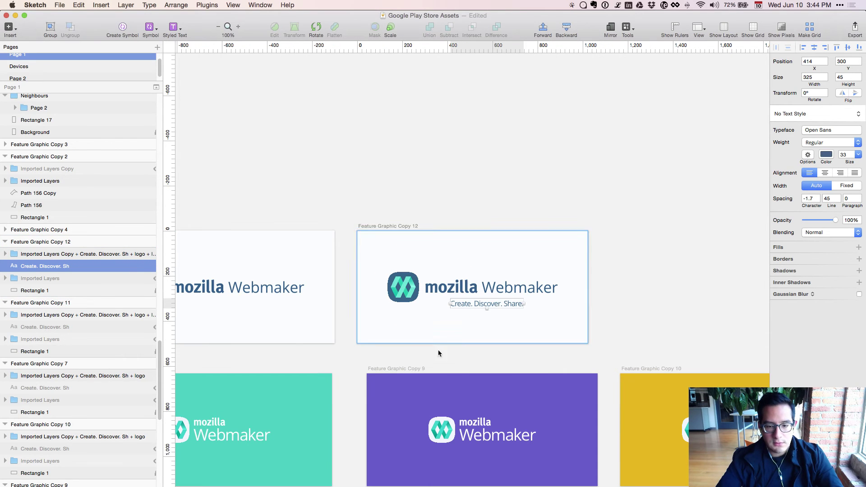
key("super+plus")
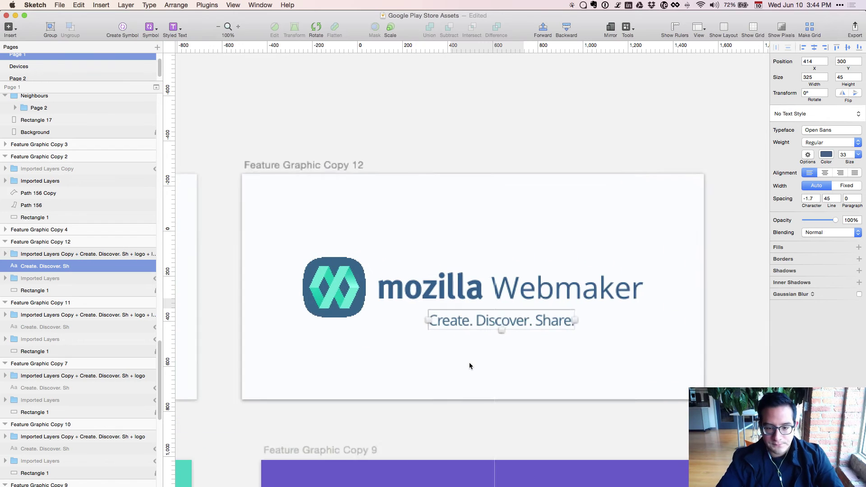
left_click(834, 143)
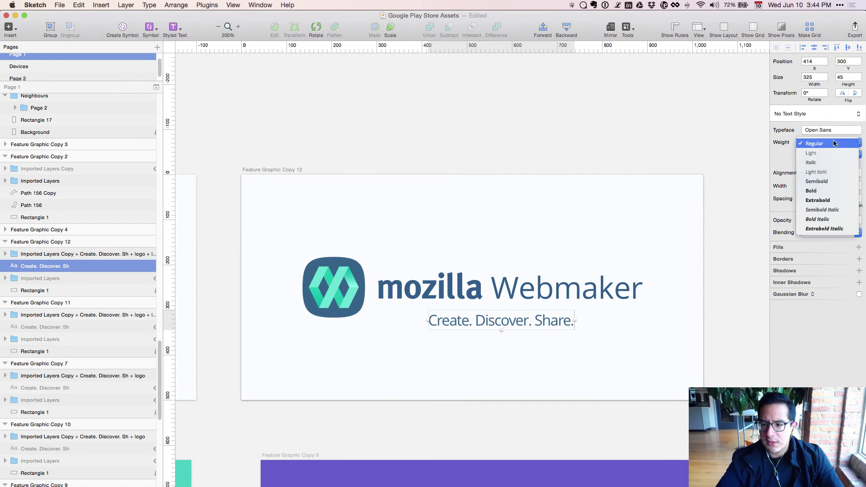
left_click(825, 181)
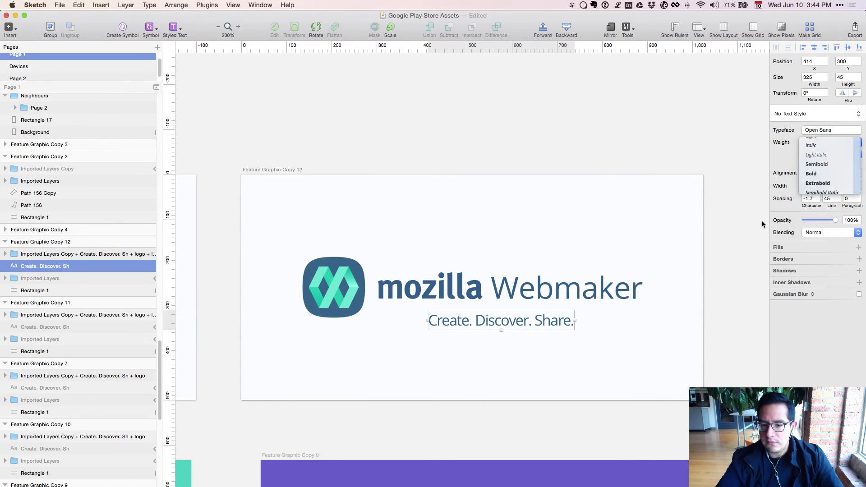
Nudge the 'Create. Discover. Share.' tagline into place just under the wordmark.
left_click(558, 354)
right_click(544, 319)
left_click(534, 326)
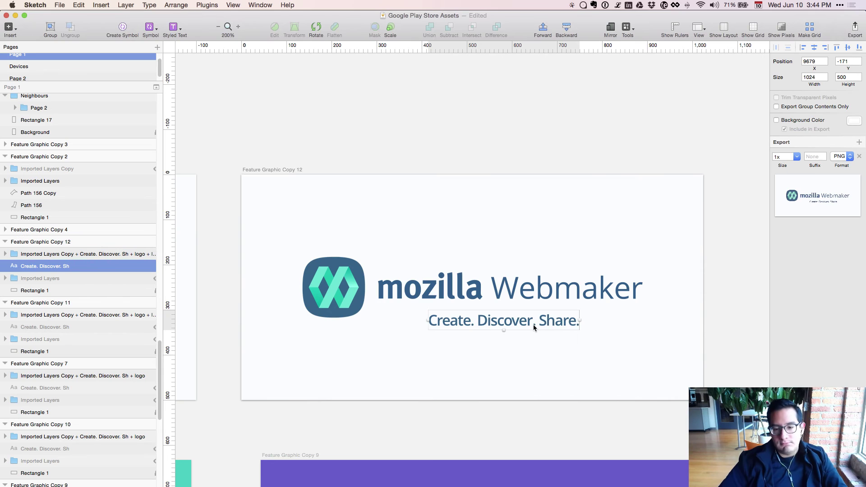
key("shift+Left")
key("shift+Left")
key("shift+Left")
key("shift+Left")
key("shift+Left")
key("shift+Left")
key("shift+Left")
key("shift+Up")
key("shift+Left")
key("shift+Up")
key("shift+Up")
key("shift+Up")
key("shift+Up")
key("shift+Up")
key("shift+Up")
key("shift+Up")
key("Right")
key("Right")
key("Right")
key("Right")
key("Right")
key("shift+Down")
key("shift+Down")
key("Down")
key("Down")
key("Up")
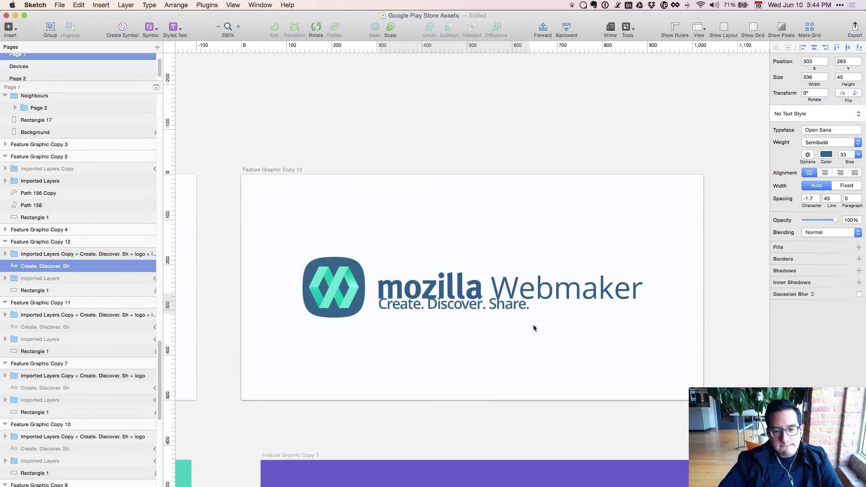
key("shift+Down")
key("shift+Down")
key("Down")
key("Down")
key("Down")
key("Down")
key("Down")
key("Up")
key("Up")
key("Up")
key("Up")
key("Up")
key("Right")
key("Left")
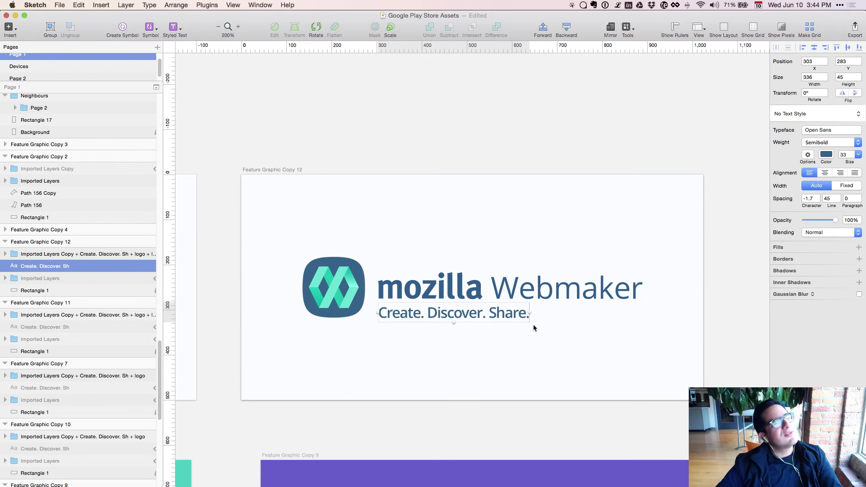
Group the mozilla Webmaker wordmark with the tagline and vertically centre it against the icon.
key("super+minus")
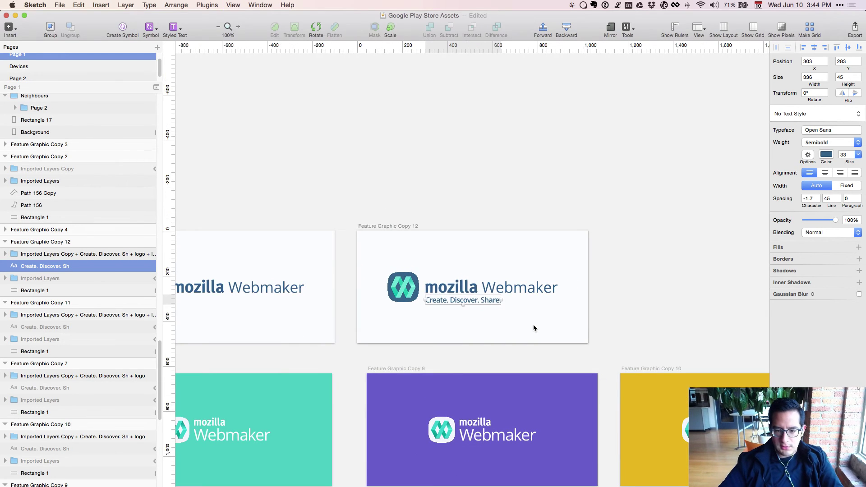
left_click(621, 292)
key("super+plus")
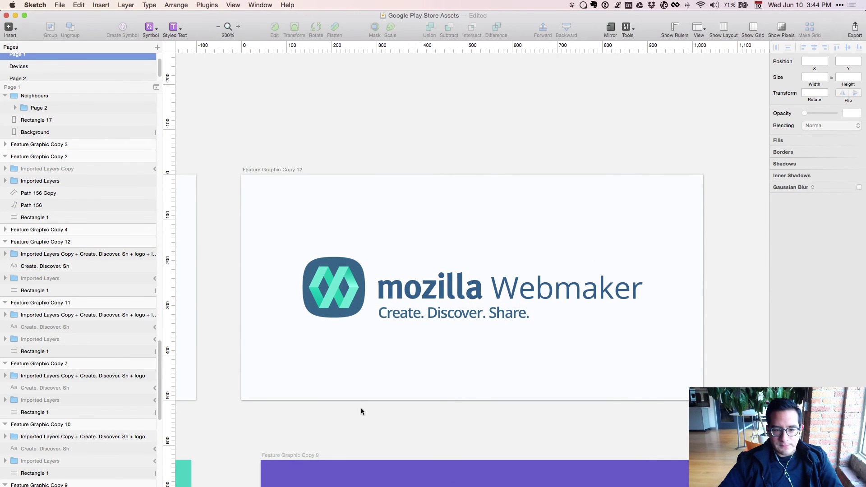
double_click(409, 316)
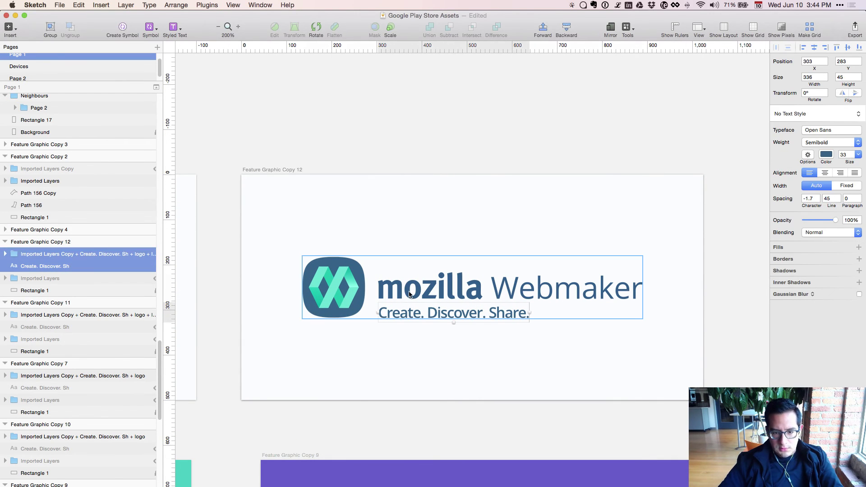
left_click(409, 294)
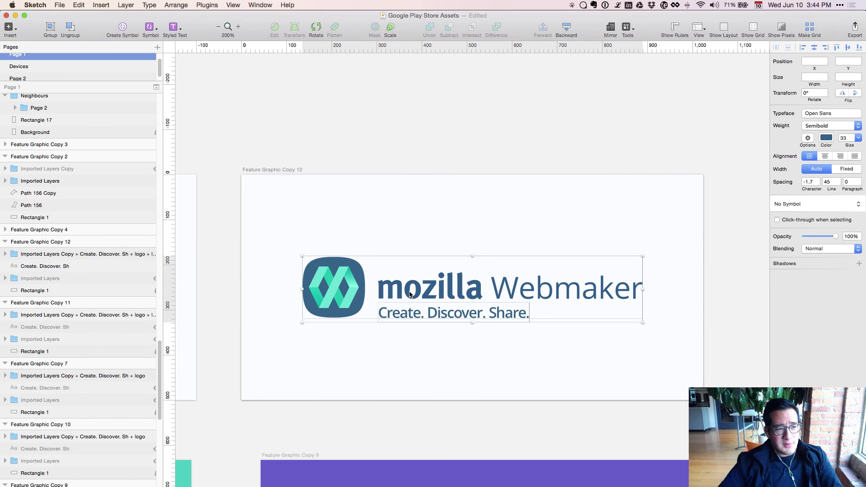
left_click(410, 316, "shift")
key("super+g")
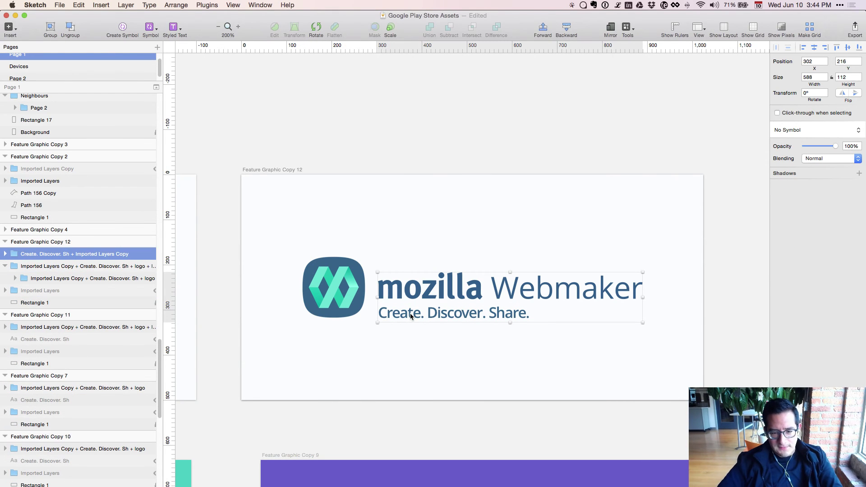
left_click(324, 288, "shift")
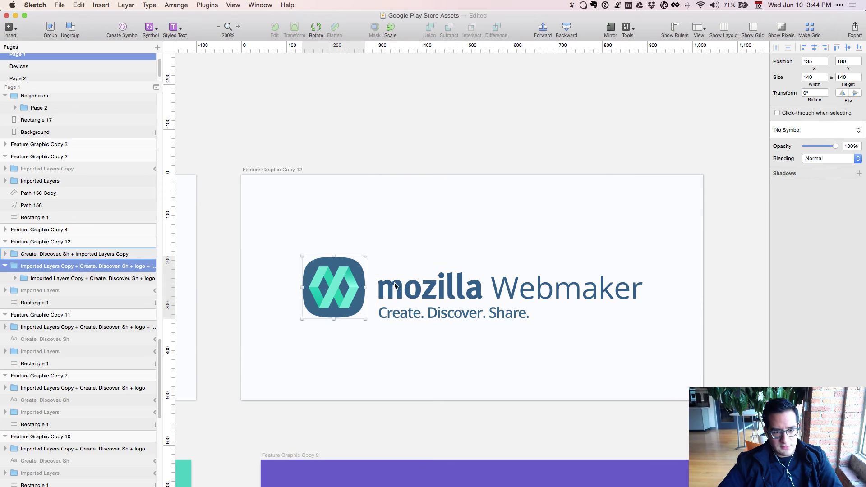
key("ctrl+alt+super+v")
left_click(282, 418)
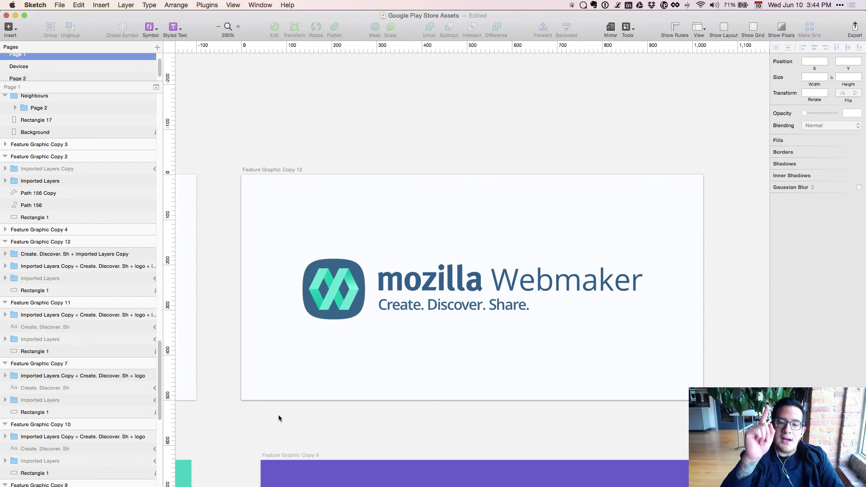
double_click(414, 311)
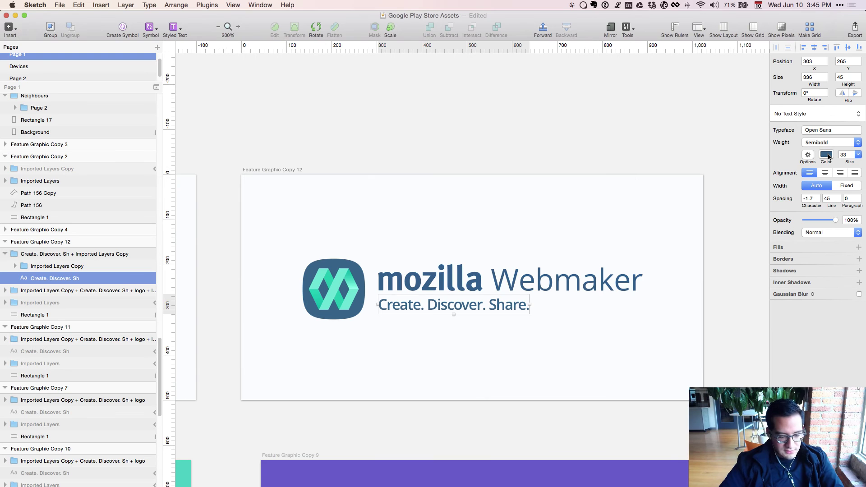
key("8")
key("7")
key("5")
key("0")
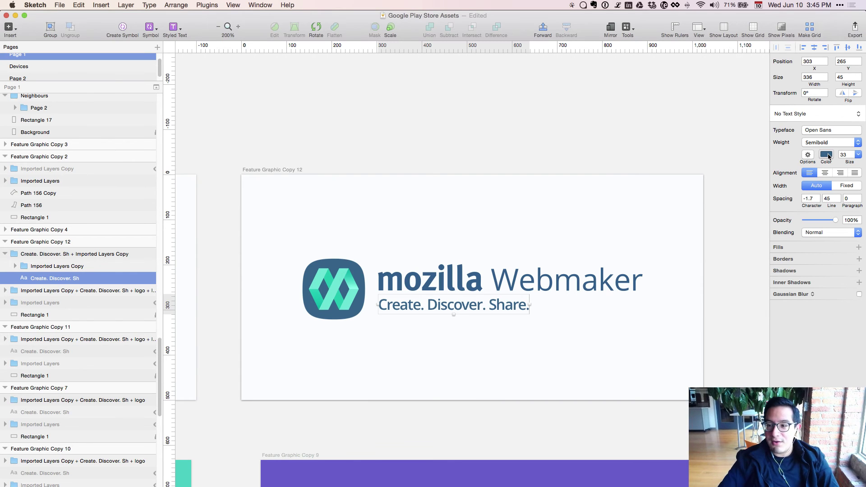
left_click(826, 154)
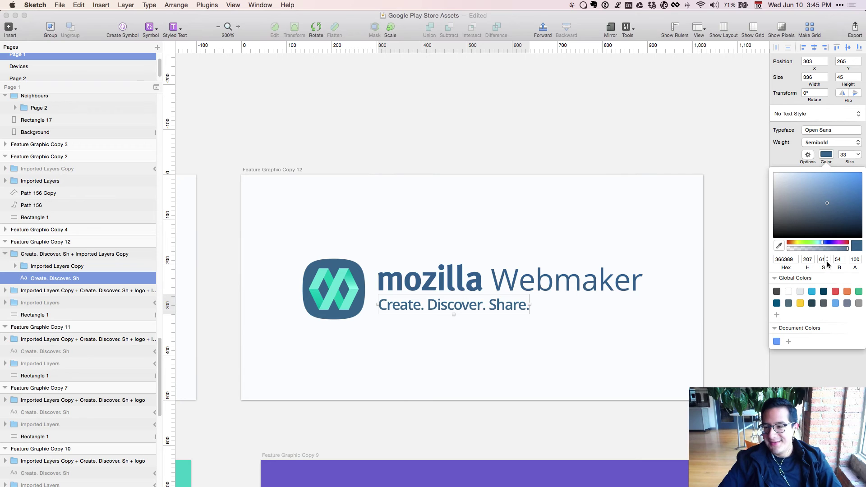
left_click(811, 132)
left_click(811, 142)
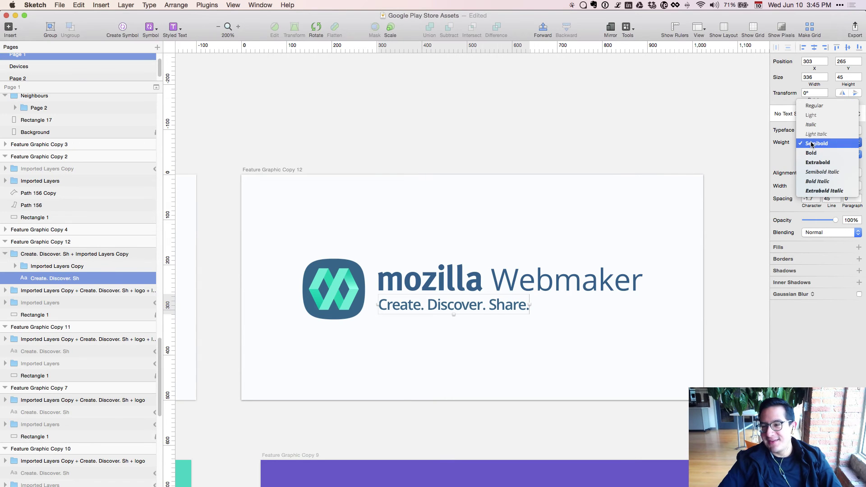
left_click(813, 107)
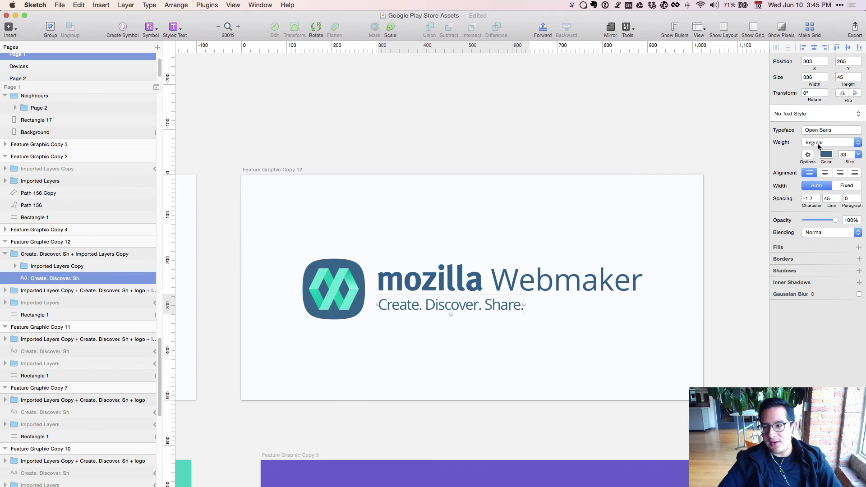
left_click(819, 147)
left_click(818, 183)
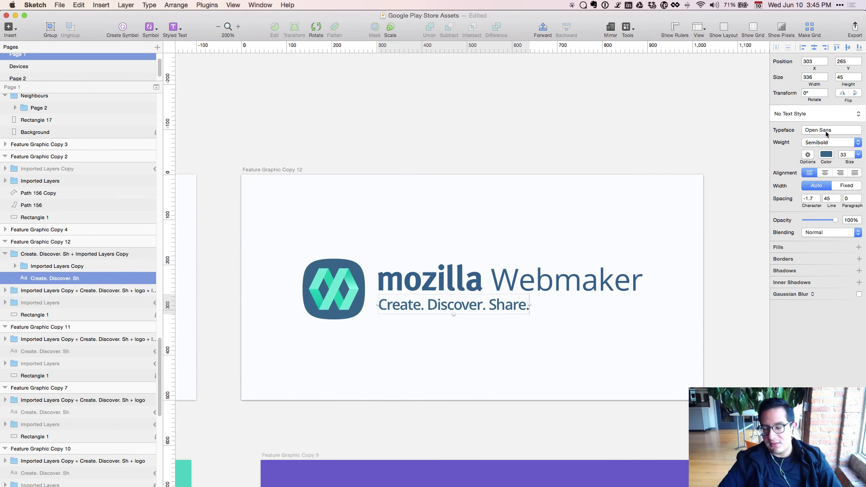
left_click(826, 142)
left_click(825, 104)
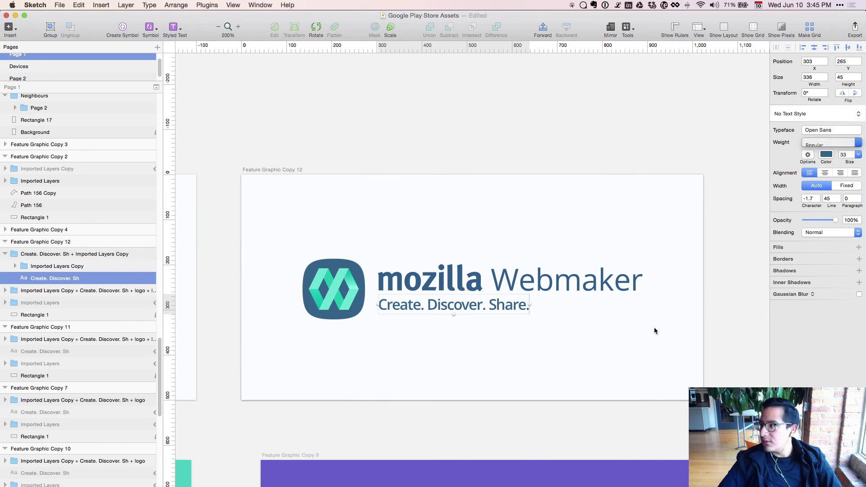
left_click(542, 417)
key("super+0")
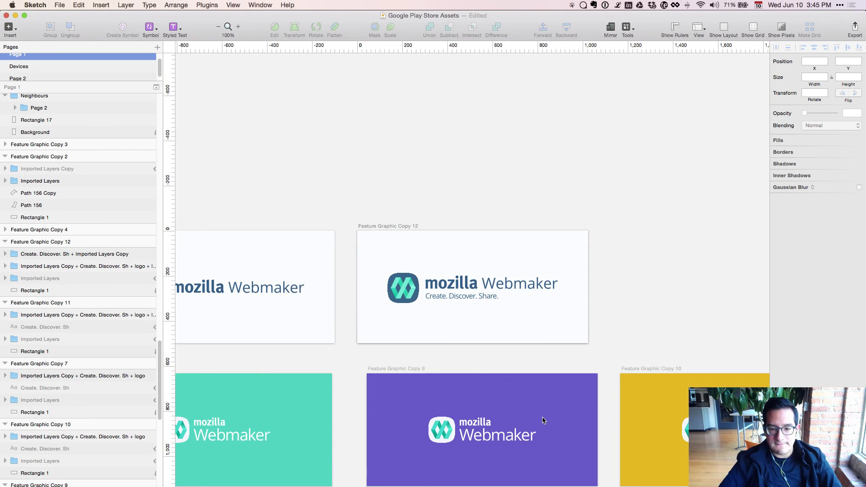
key("super+plus")
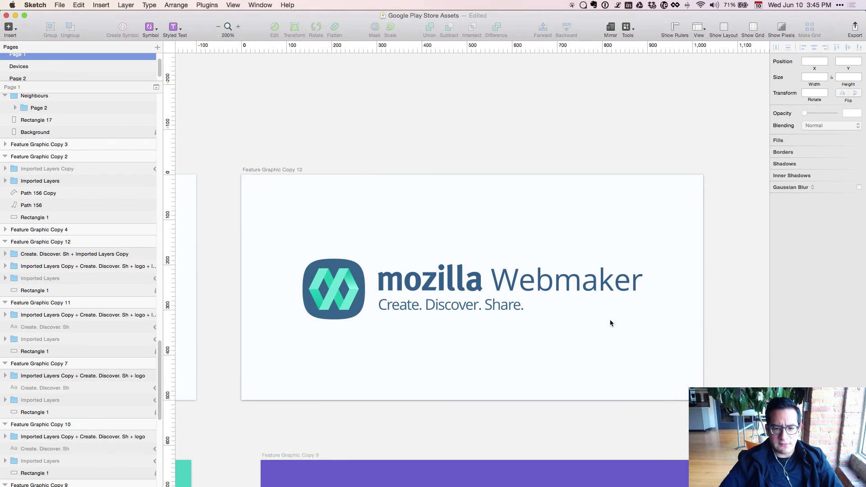
key("super+minus")
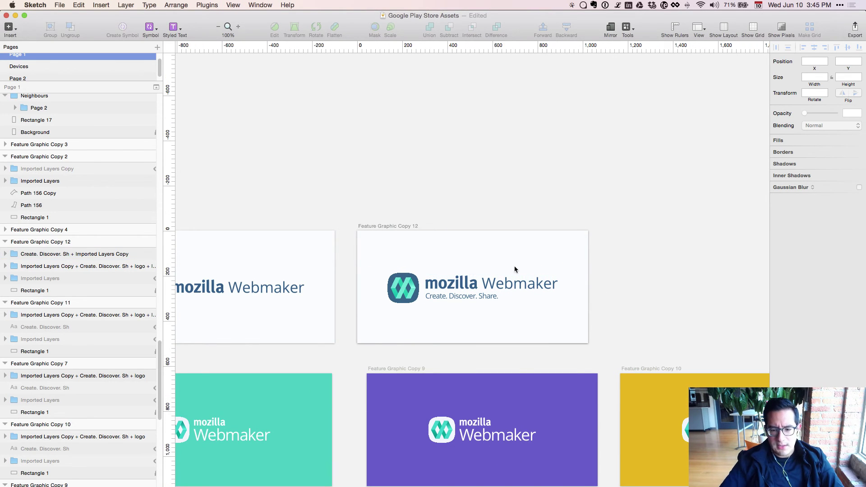
Delete the outlined Webmaker letter shapes from the Copy 12 logo.
left_click(491, 434)
double_click(491, 436)
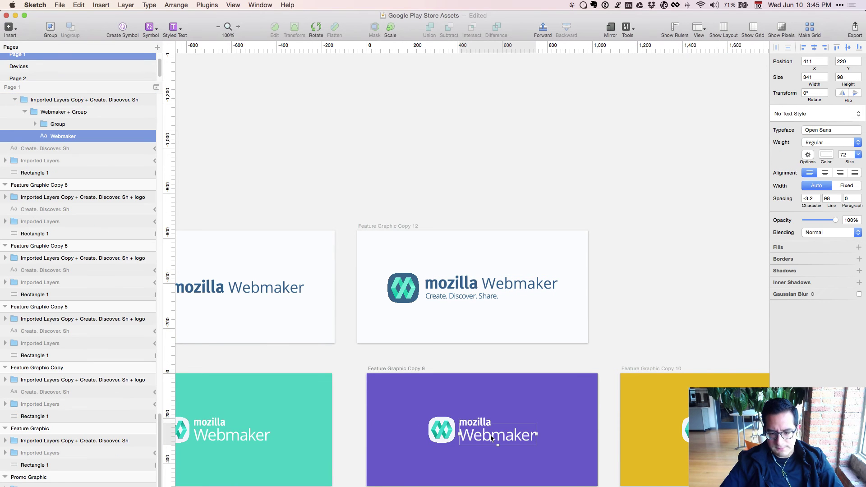
left_click(517, 293)
key("super+plus")
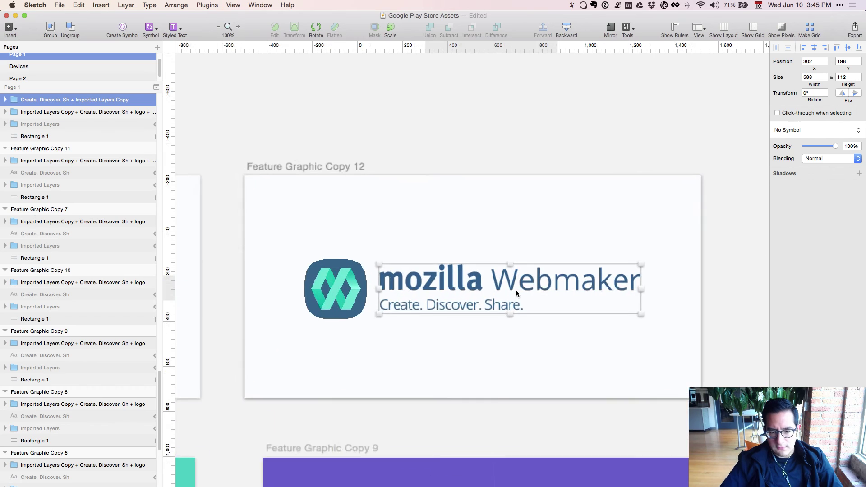
double_click(514, 288)
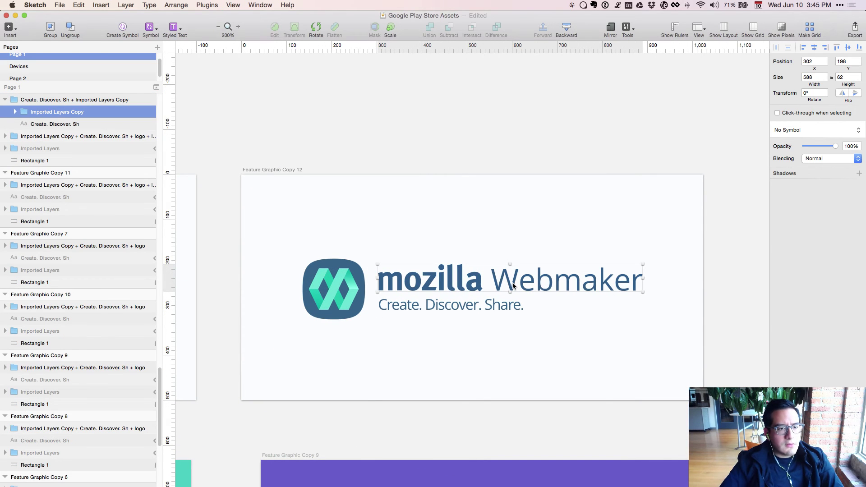
double_click(512, 286)
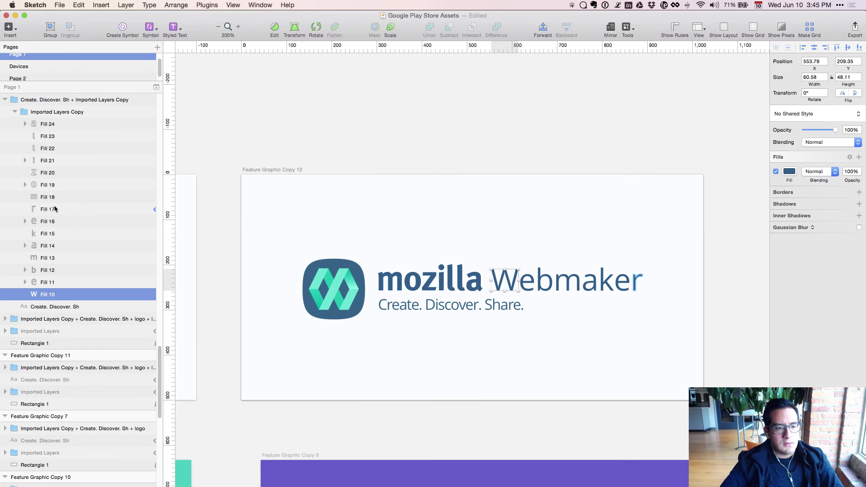
left_click(55, 209, "shift")
key("Delete")
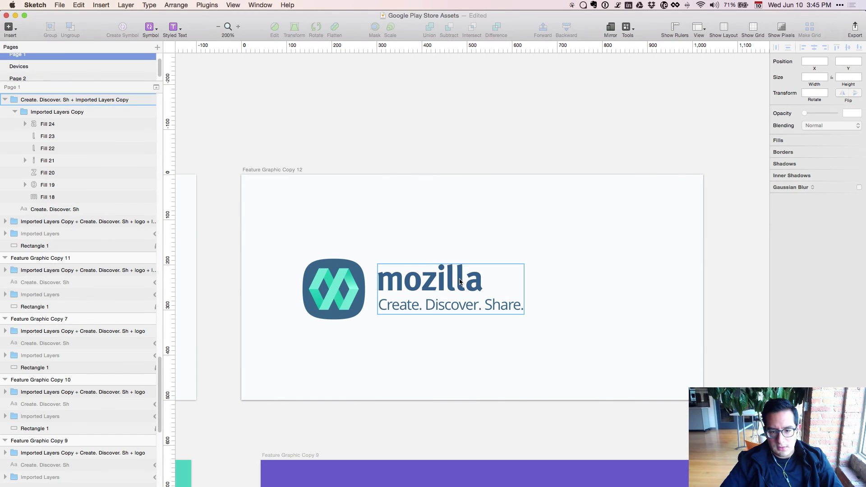
Give the Webmaker text mozilla's dark blue and move it level with and beside mozilla.
left_click(460, 280)
double_click(460, 280)
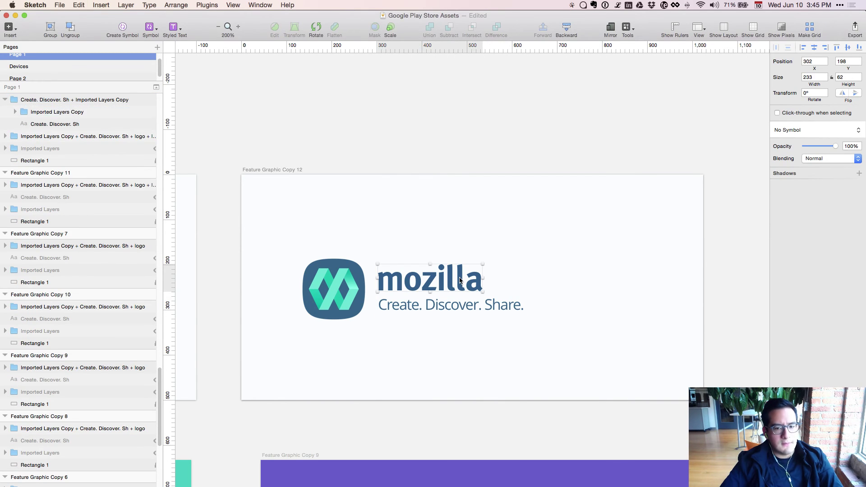
key("ctrl+c")
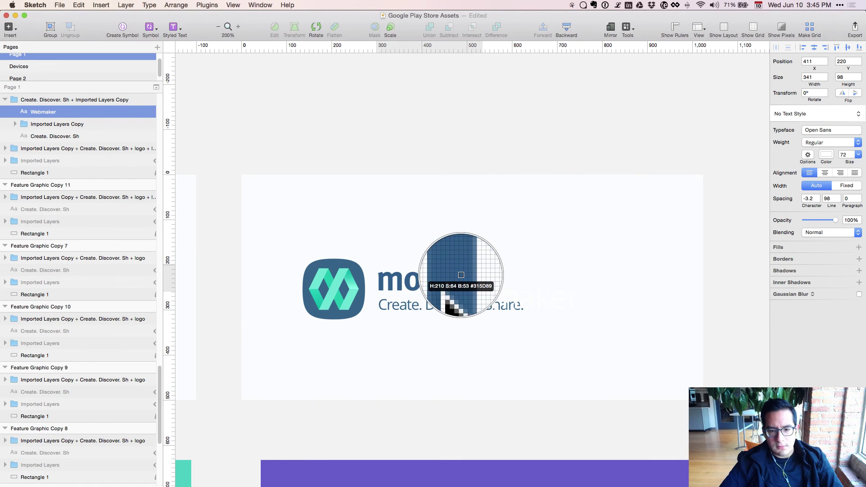
left_click(460, 277)
key("shift+Up")
key("shift+Up")
key("shift+Up")
key("shift+Up")
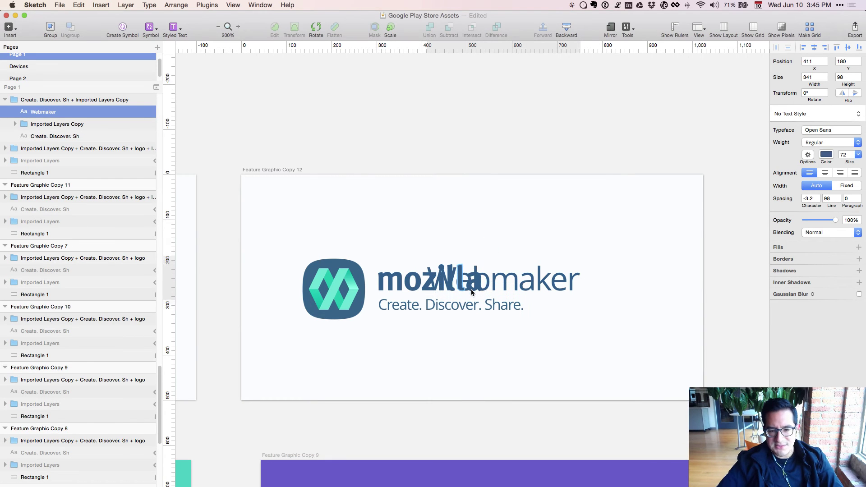
key("shift+Right")
key("shift+Right")
key("shift+Right")
key("shift+Right")
key("shift+Right")
key("shift+Right")
key("shift+Right")
key("shift+Right")
key("shift+Right")
key("shift+Right")
key("shift+Right")
key("shift+Right")
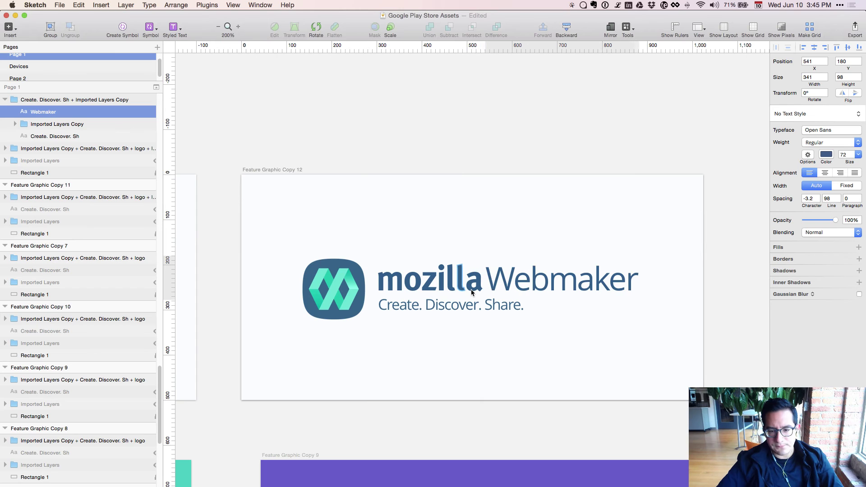
key("shift+Right")
key("shift+Right")
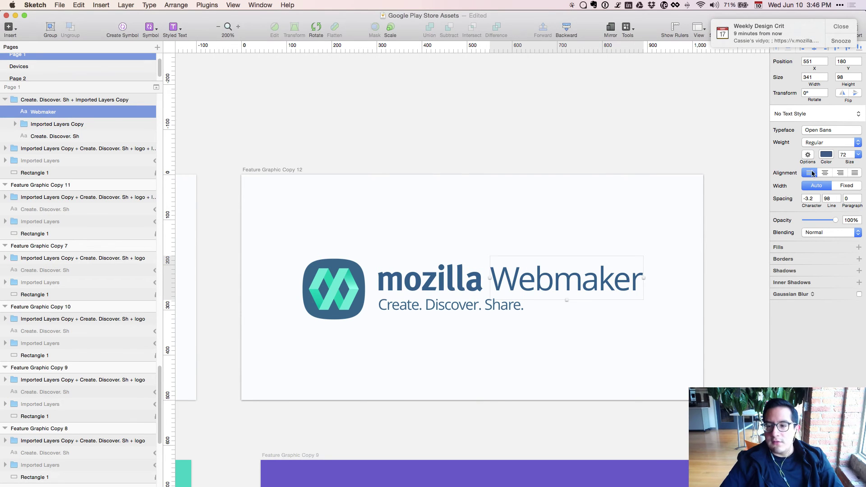
Set the Webmaker text's character spacing to -4.
left_click(850, 155)
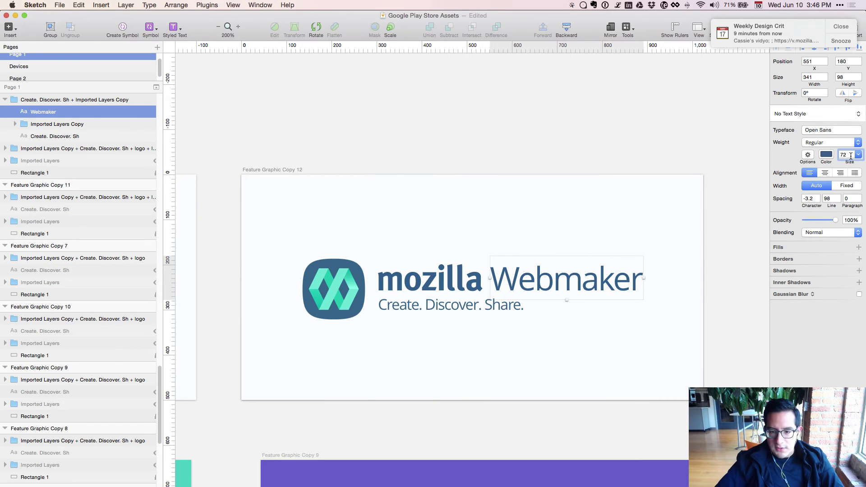
key("Tab")
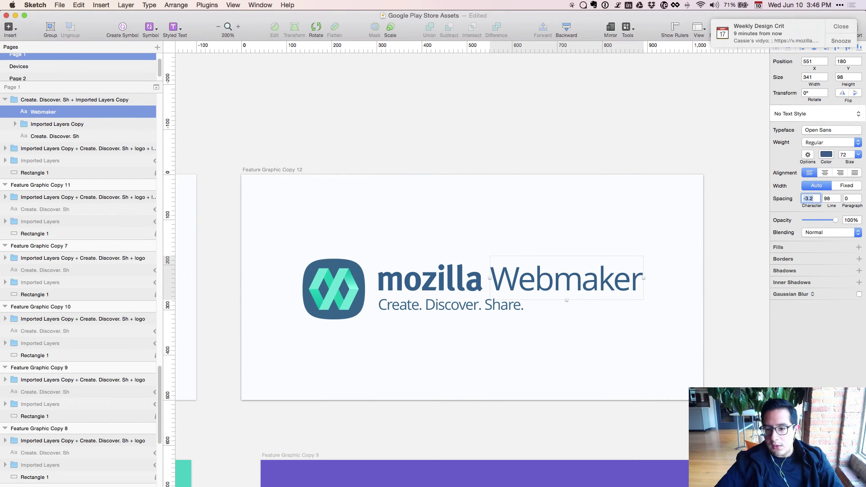
key("Down")
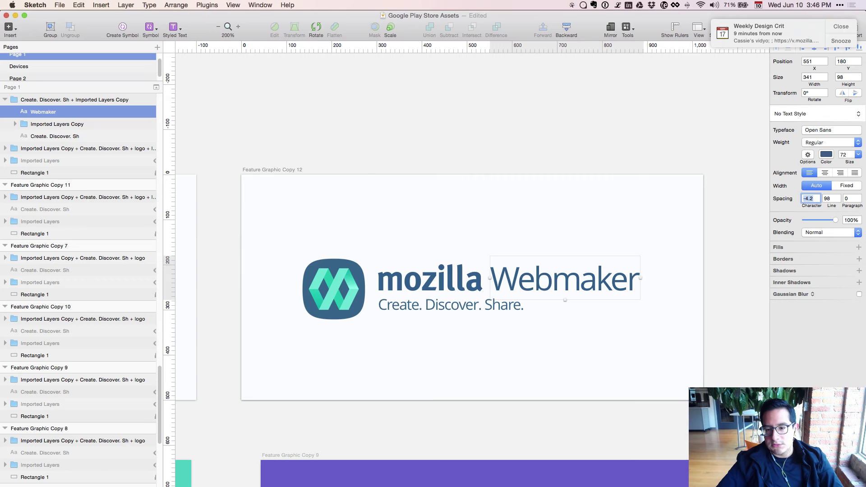
type("-4")
key("Return")
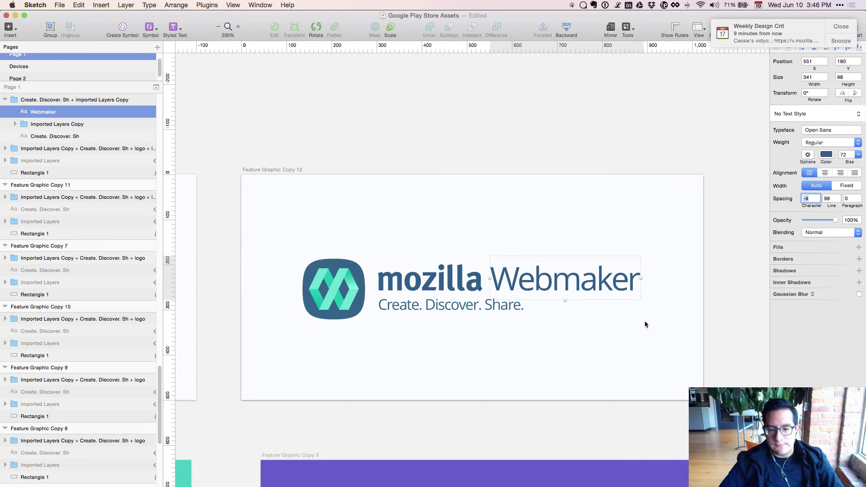
key("Escape")
Try centring the icon and text horizontally, undo it, then nudge Webmaker one pixel left.
key("super+0")
left_click(502, 298)
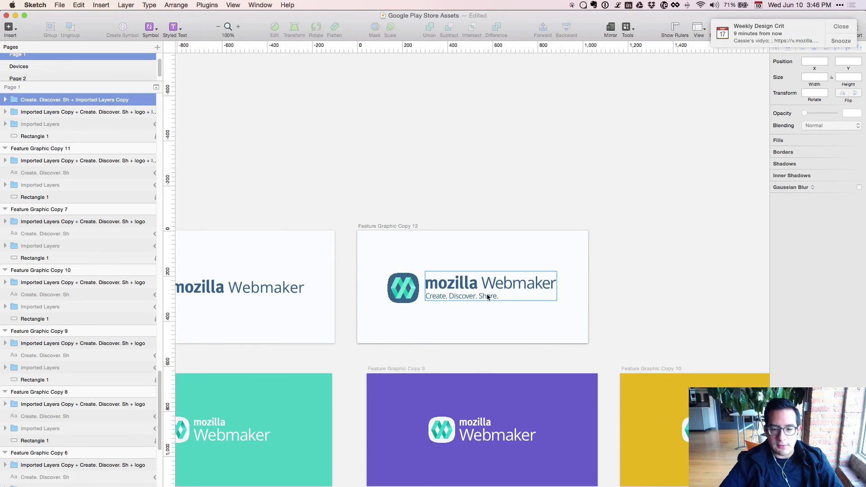
left_click(412, 291, "shift")
key("super+alt+h")
key("super+z")
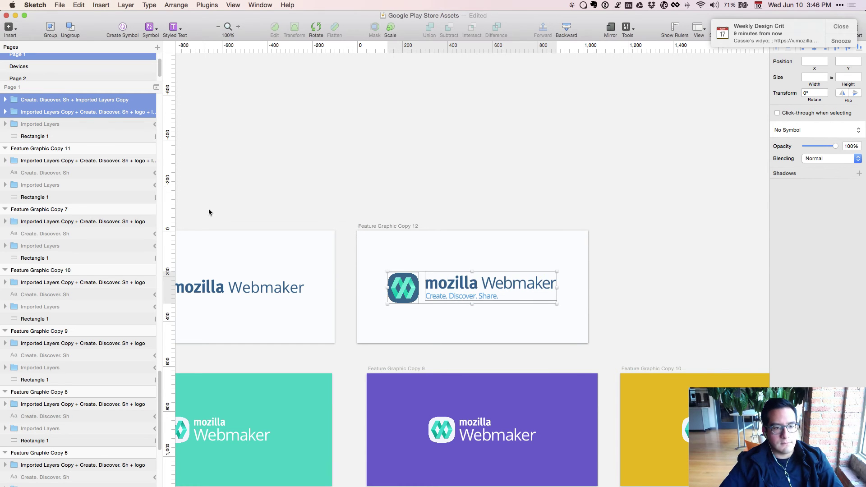
left_click(456, 338)
scroll(566, 324, "up", 1)
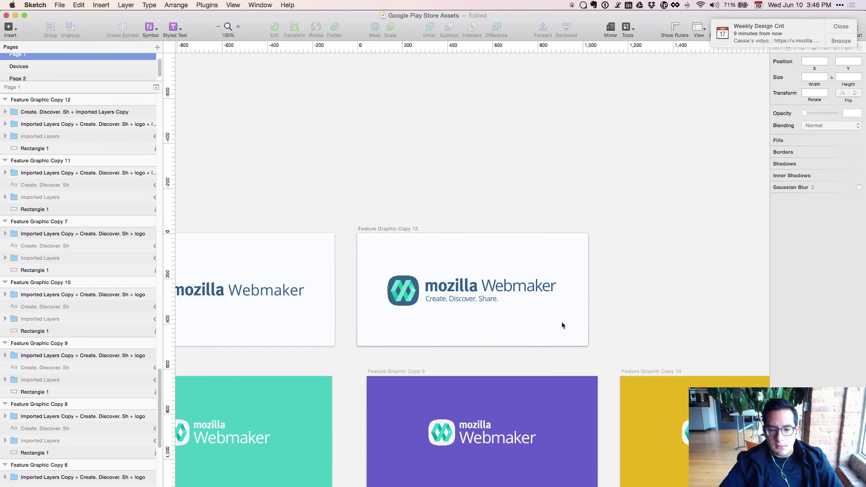
double_click(524, 291)
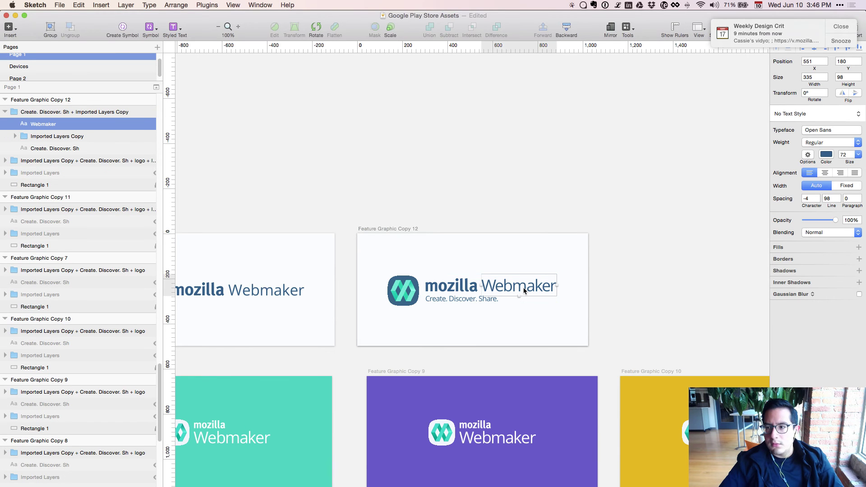
key("Left")
key("Left")
key("Left")
key("Left")
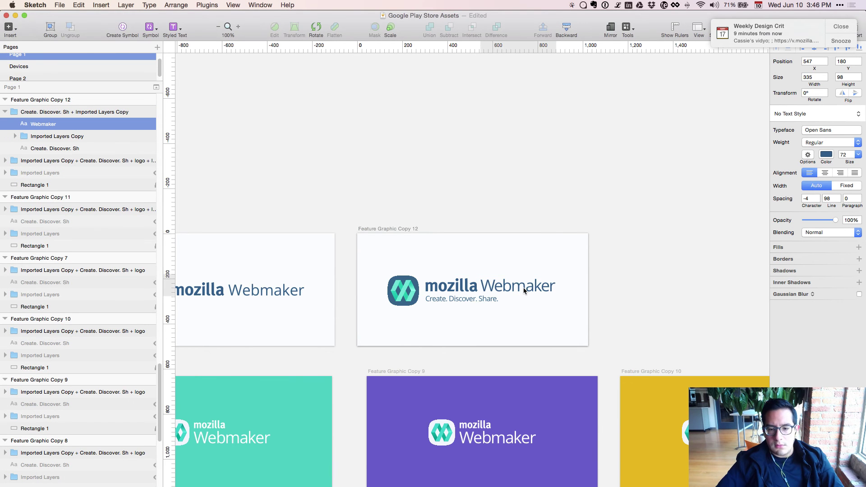
left_click(629, 266)
left_click_drag(624, 291, 699, 290)
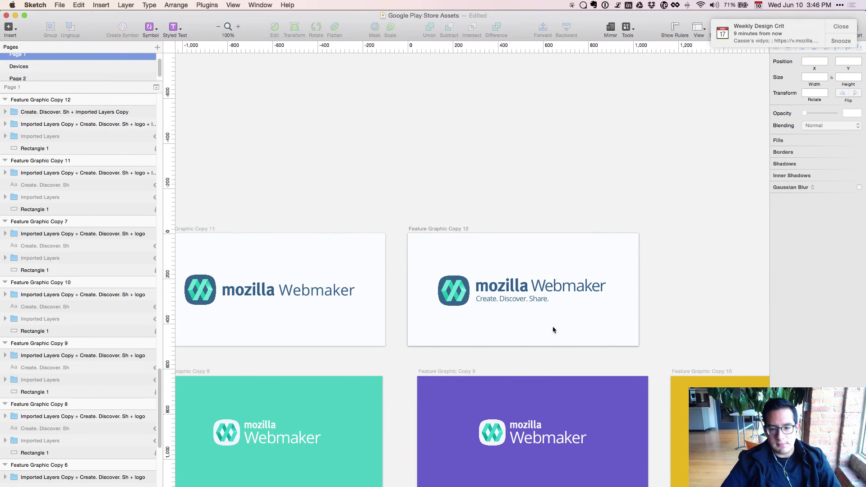
Unhide the 'Create. Discover. Share.' tagline on navy Copy 6 and nudge it 1px right.
scroll(454, 362, "left", 10)
scroll(453, 362, "down", 3)
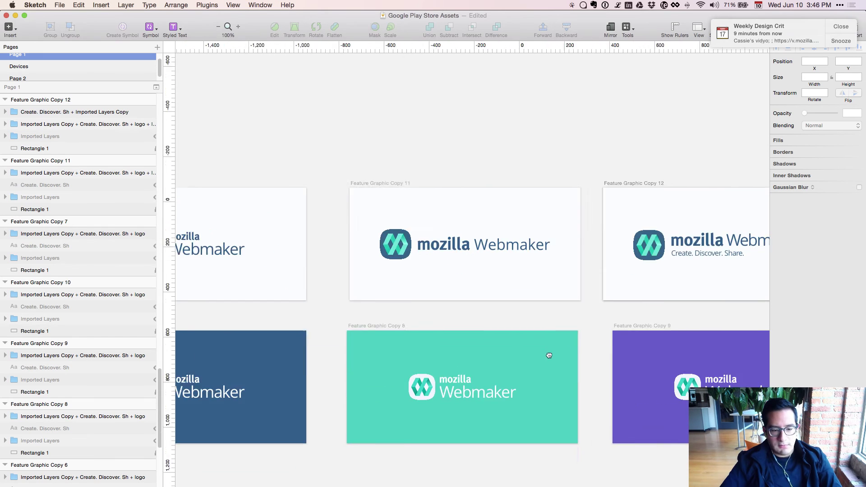
left_click(240, 389)
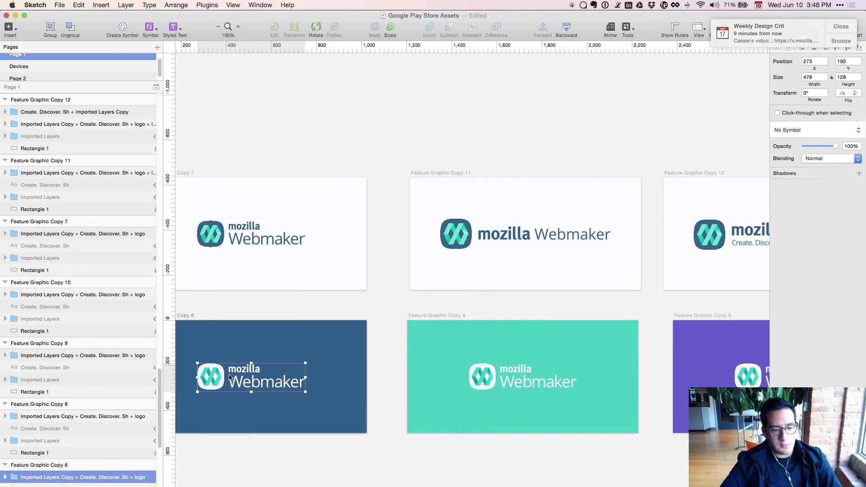
scroll(80, 470, "down", 2)
left_click(74, 468)
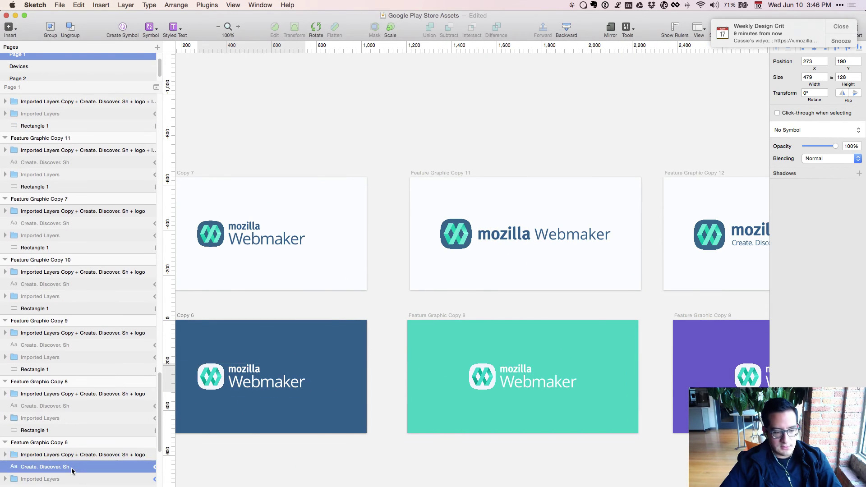
key("super+shift+h")
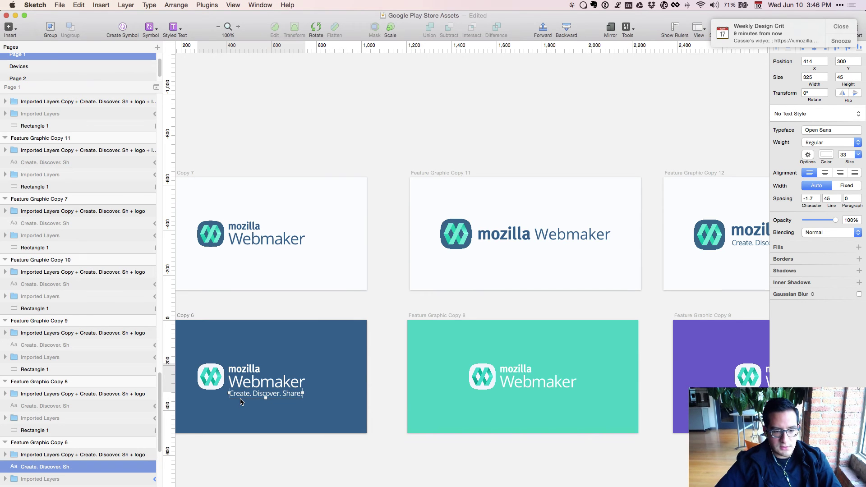
key("Right")
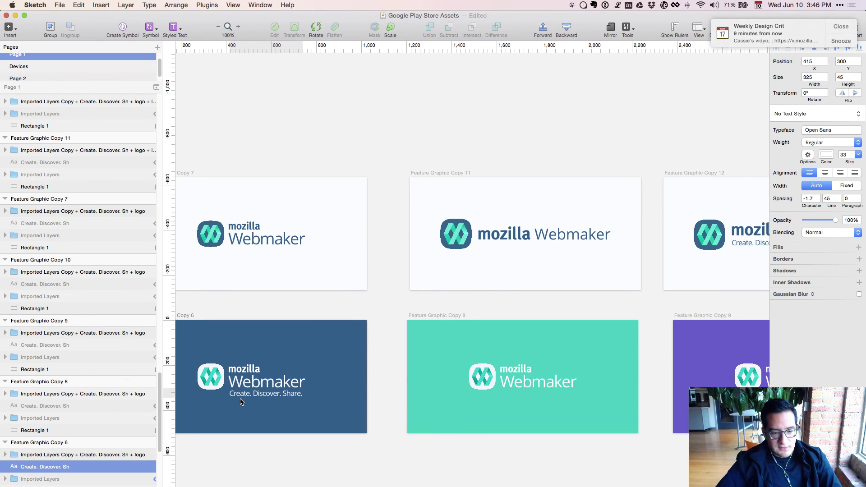
Zoom in to check the navy artboard's tagline, then select the logo group on Copy 12.
mouse_move(240, 401)
left_mouse_down()
mouse_move(422, 386)
mouse_move(459, 333)
mouse_move(485, 271)
left_mouse_up()
key("super+plus")
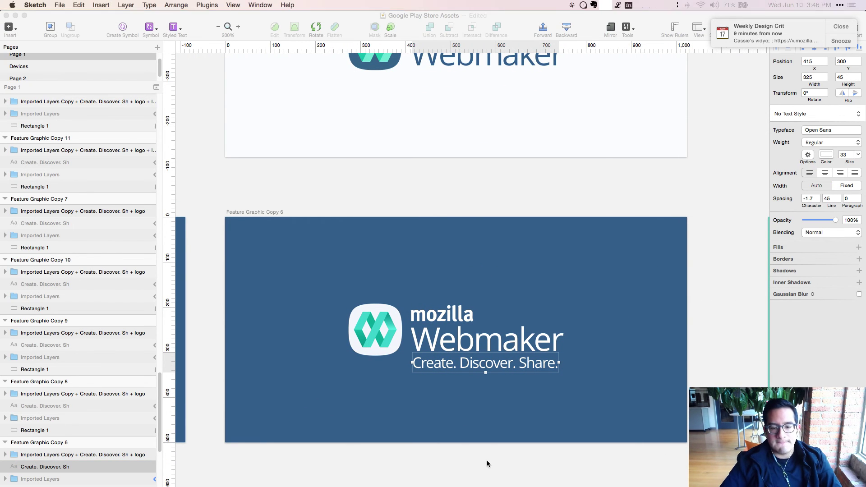
left_click(566, 411)
left_click(586, 401)
key("super+minus")
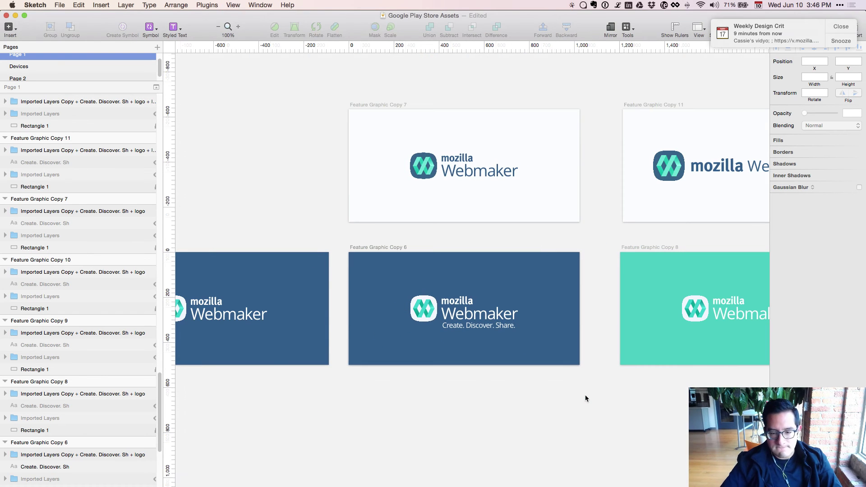
scroll(456, 451, "right", 15)
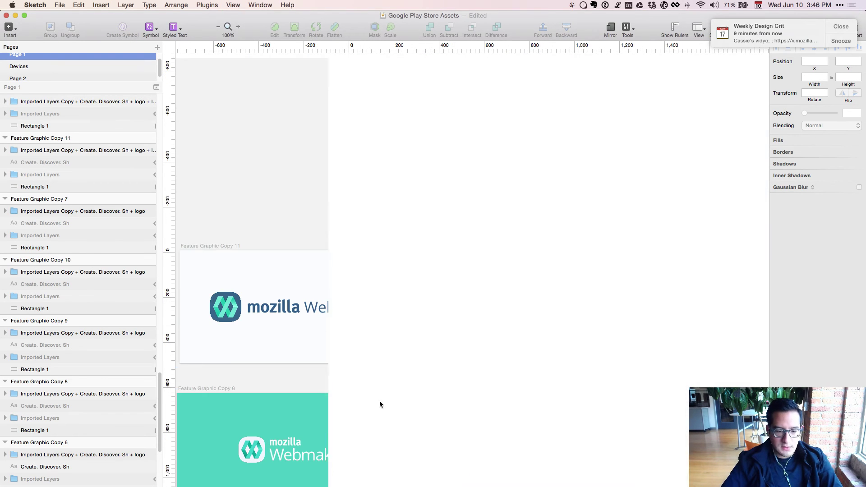
scroll(410, 383, "up", 3)
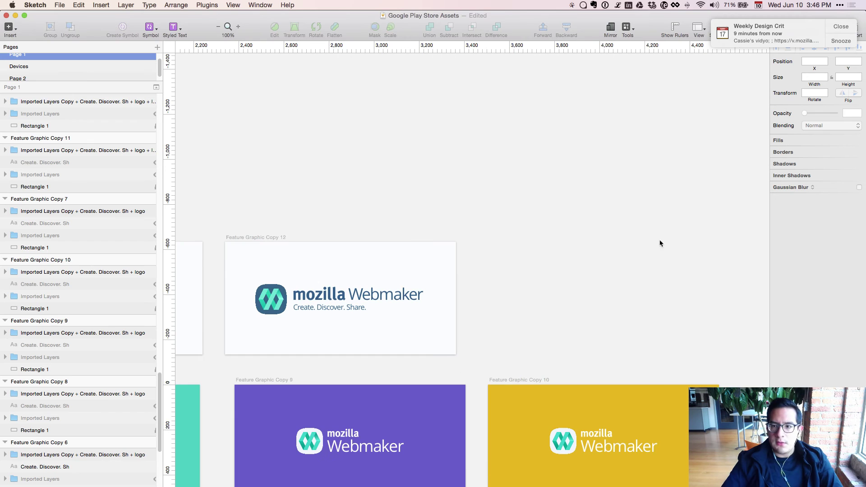
scroll(317, 328, "left", 5)
scroll(317, 328, "down", 1)
left_click(471, 265)
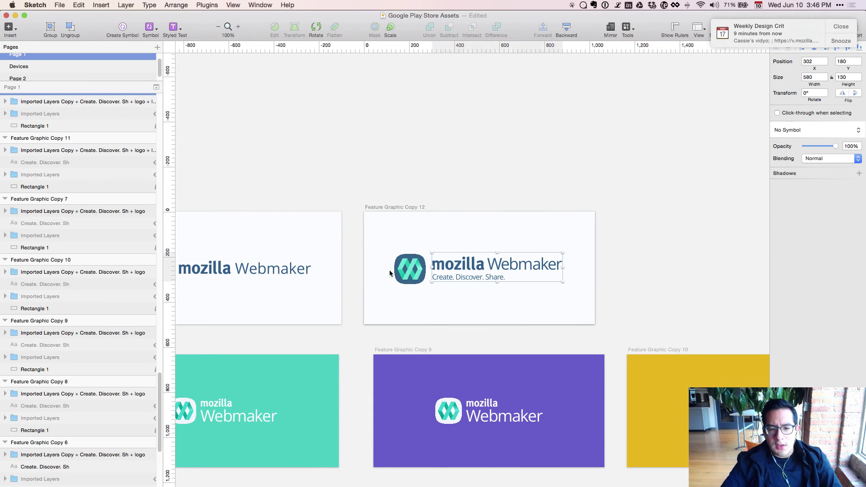
Try centring the text on the icon, undo it, then nudge mozilla, Webmaker and tagline down 1px.
left_click(403, 270, "shift")
key("super+alt+v")
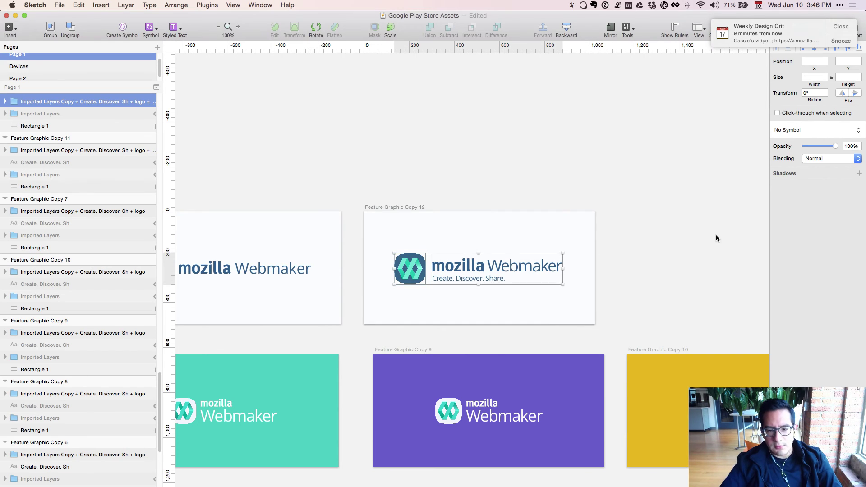
left_click(718, 239)
key("super+z")
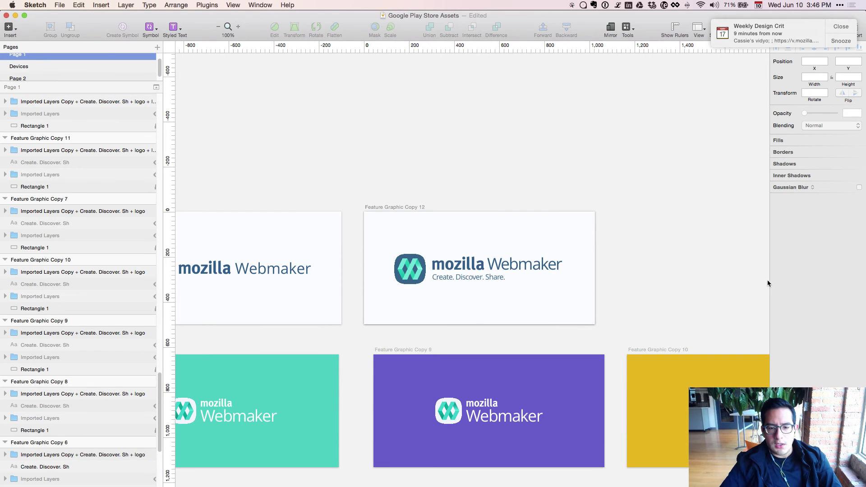
double_click(458, 266)
left_click(521, 264, "shift")
left_click(485, 277, "shift")
key("Down")
key("Down")
key("Down")
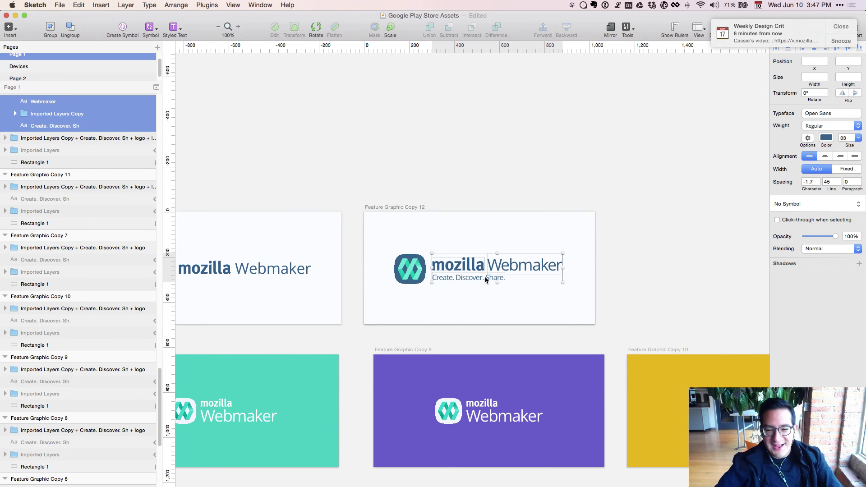
left_click(445, 245)
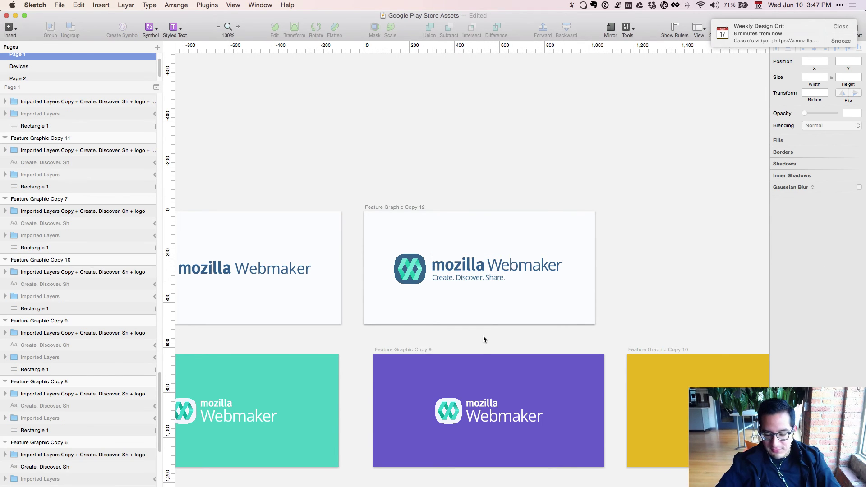
Review the Copy 12 logo at several zoom levels, then select the Feature Graphic Copy 12 artboard.
key("super+minus")
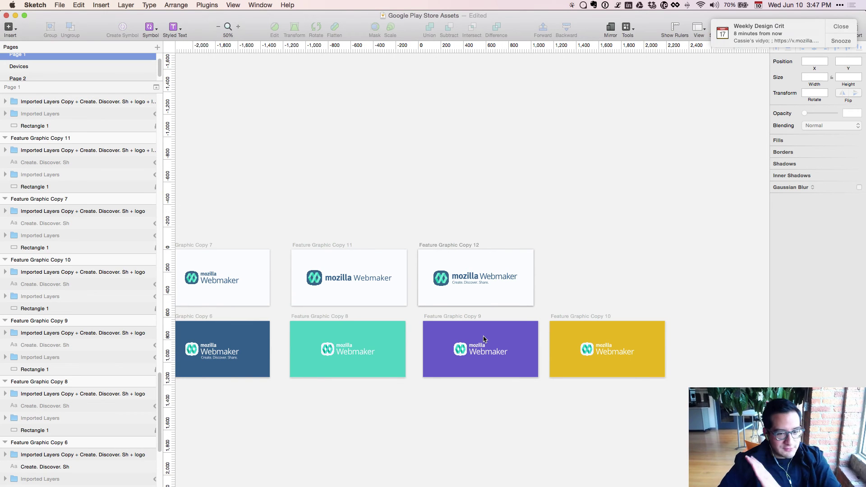
scroll(436, 375, "up", 5)
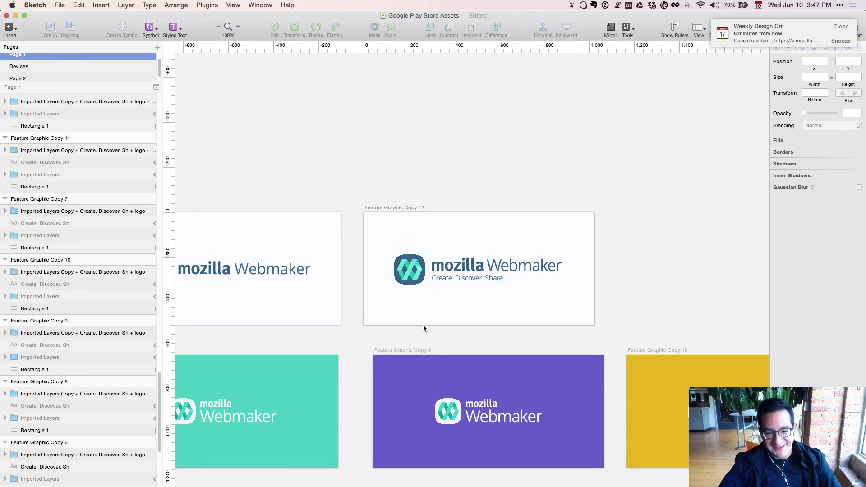
left_click_drag(374, 298, 429, 383)
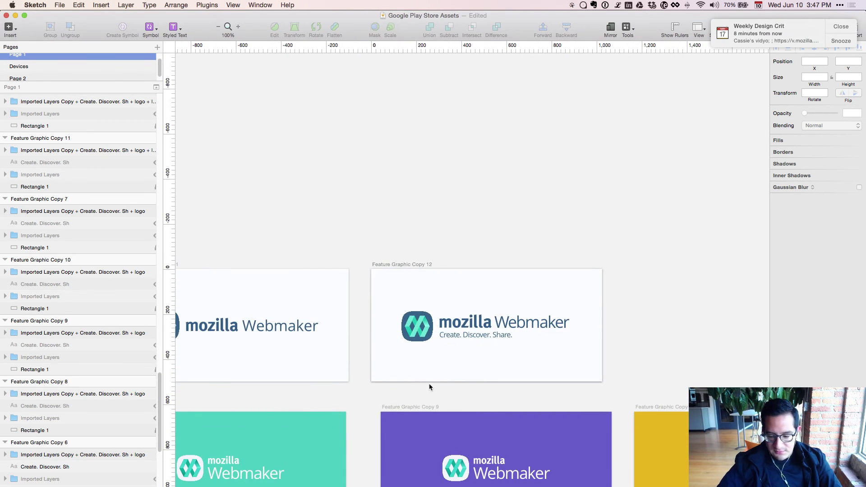
key("super+plus")
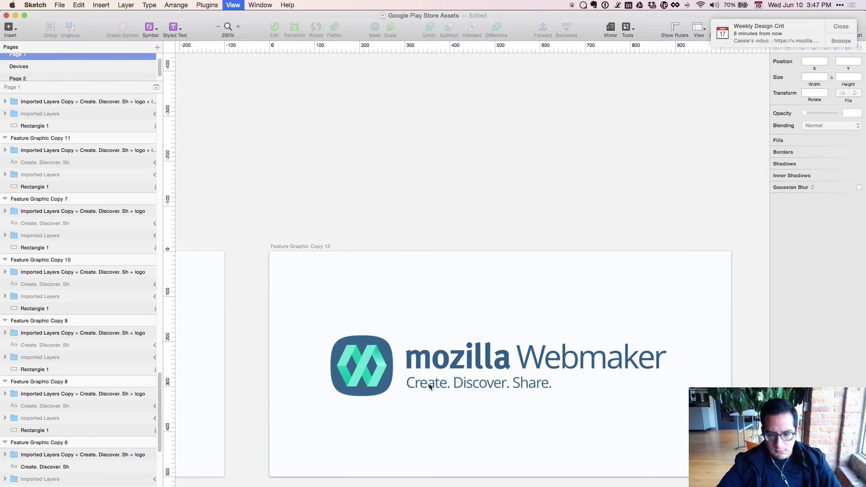
key("super+minus")
left_click_drag(542, 328, 558, 252)
left_click(473, 260)
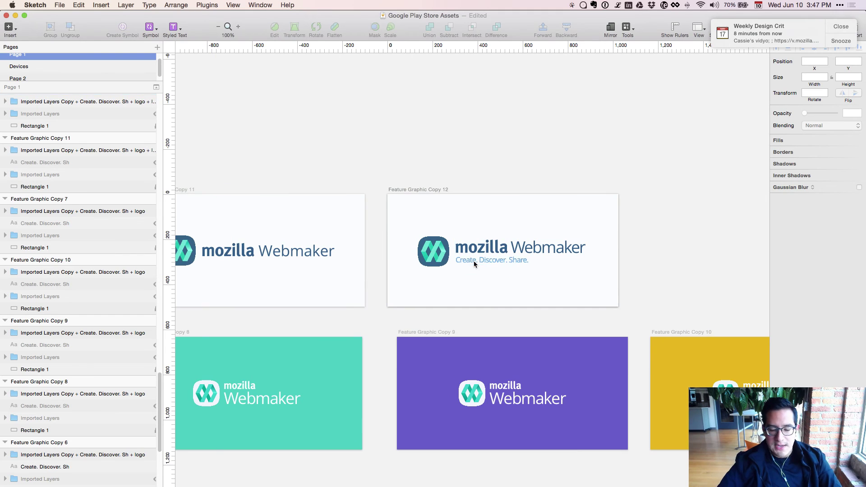
key("super+minus")
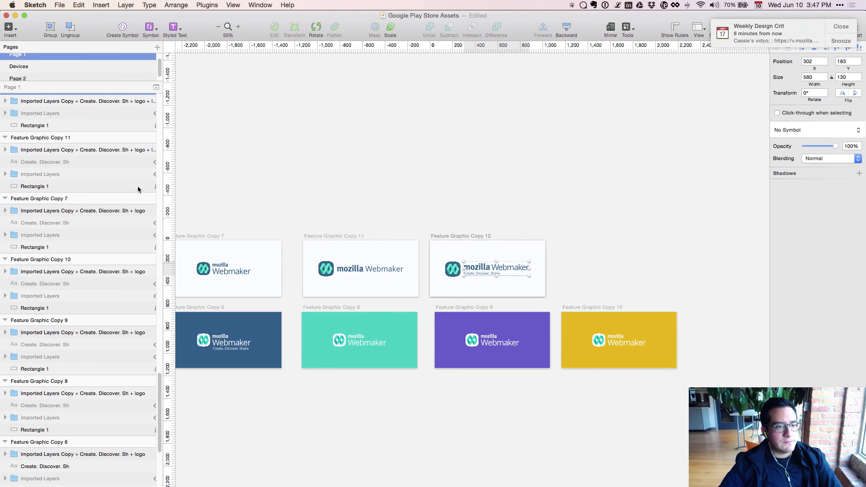
scroll(100, 193, "up", 3)
left_click(72, 224)
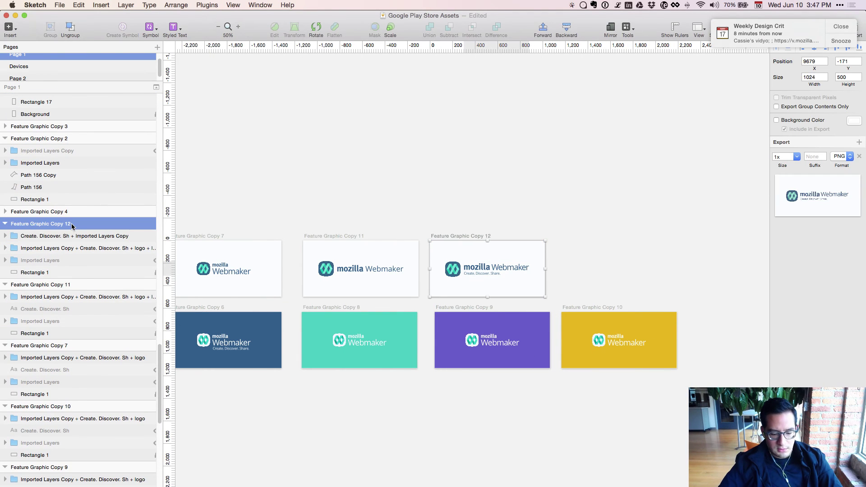
Duplicate Copy 12 as Copy 13 and fill its background rectangle with Copy 6's navy.
key("super+d")
left_click_drag(459, 445, 521, 388)
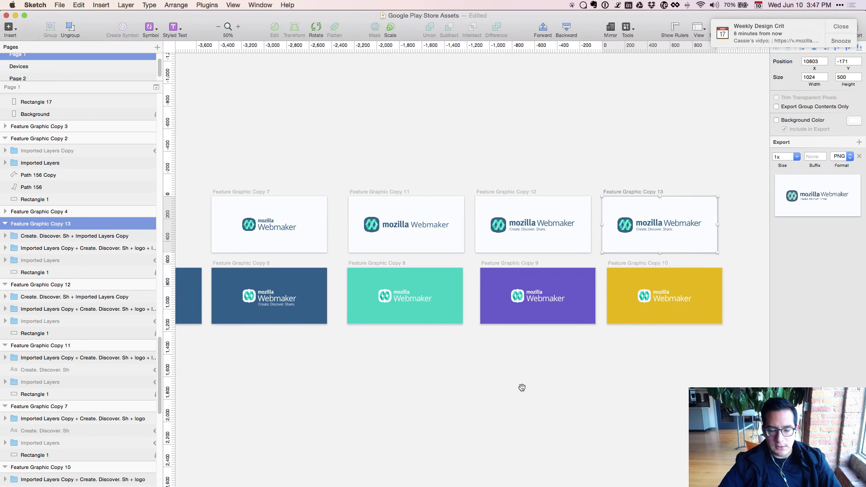
left_click(53, 272)
key("ctrl+c")
left_click(262, 271)
left_click(663, 228)
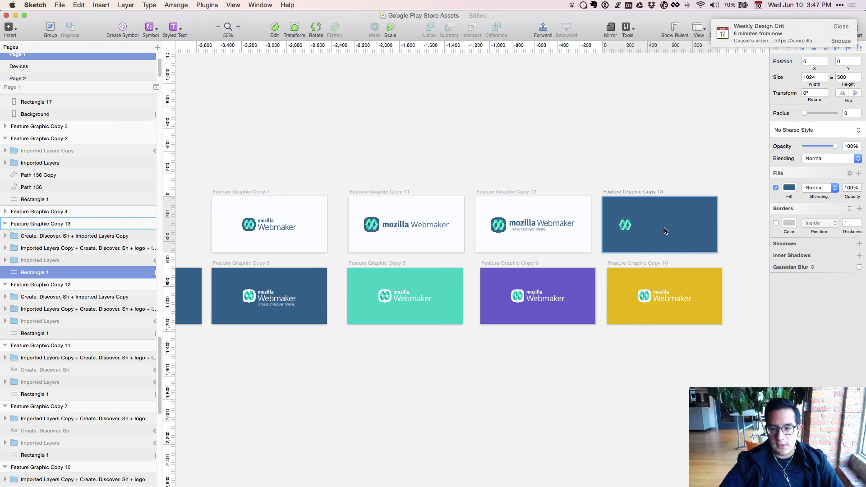
Select the mozilla letter shapes in Copy 13 and inspect their fill colour.
double_click(649, 224)
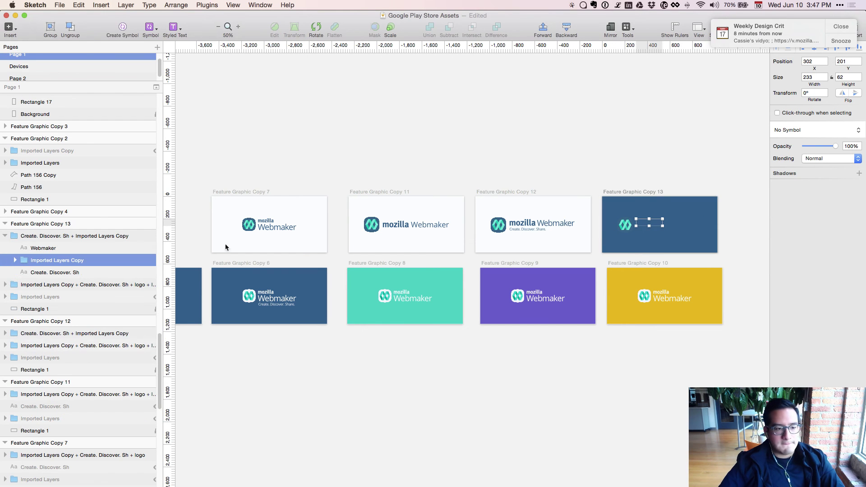
key("Return")
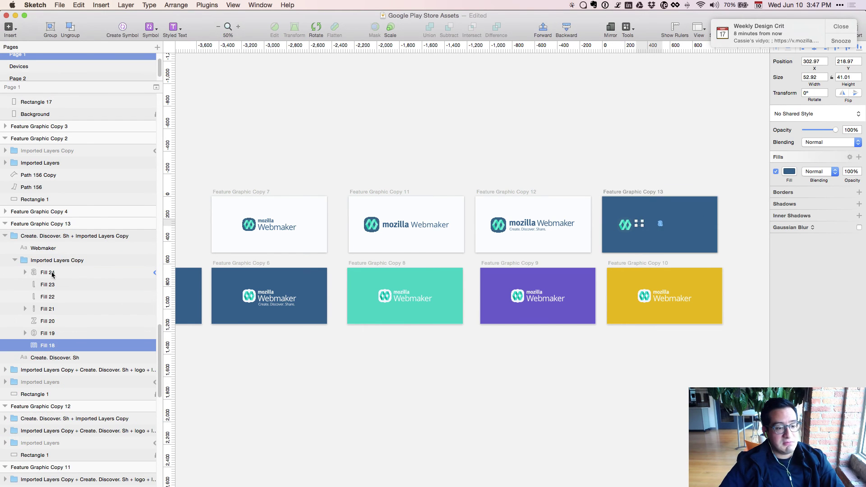
left_click(52, 274, "shift")
key("ctrl+c")
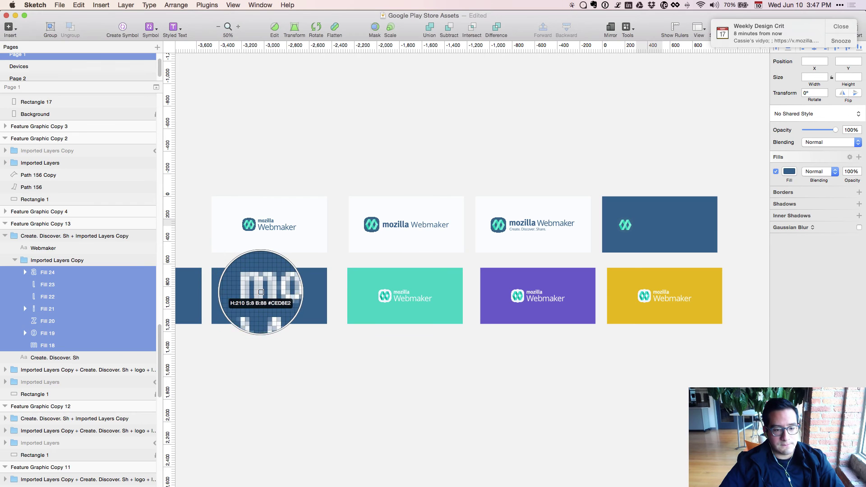
key("Escape")
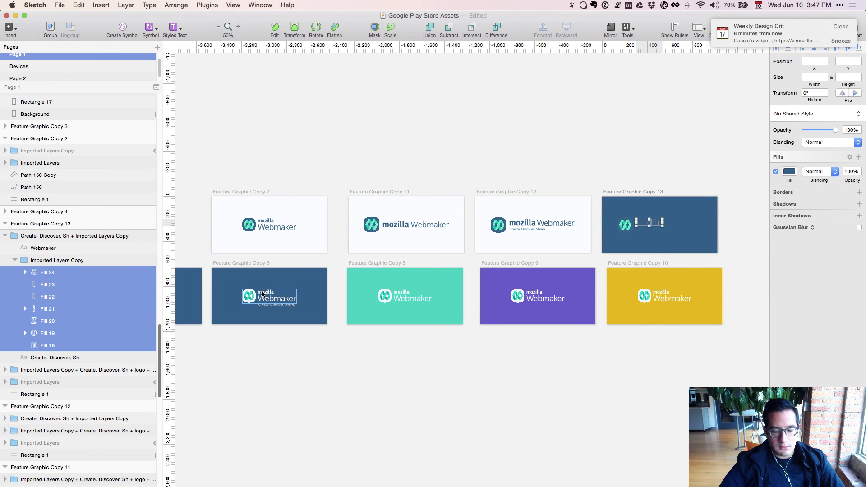
key("super+plus")
key("super+plus")
scroll(432, 294, "left", 10)
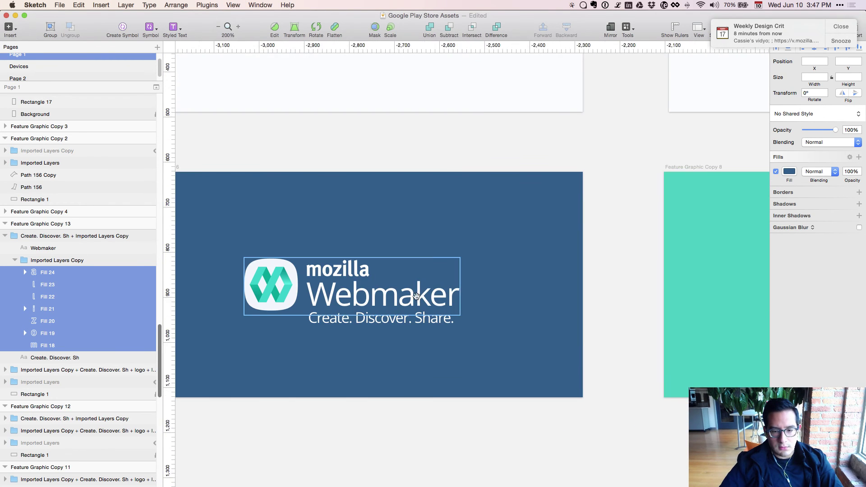
left_click(314, 278)
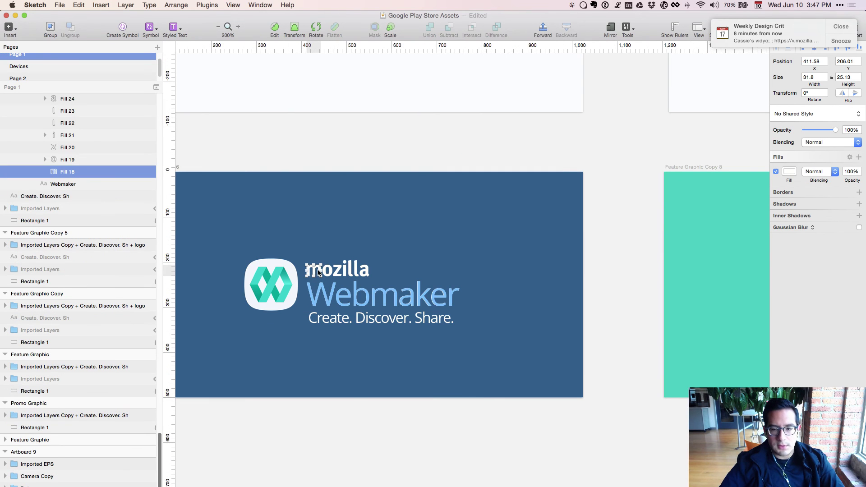
left_click(789, 171)
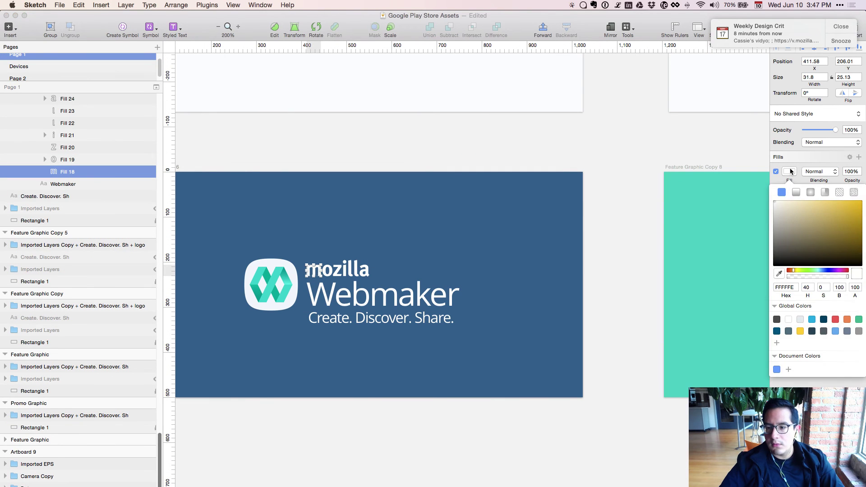
left_click(651, 187)
left_click_drag(651, 188, 357, 364)
scroll(350, 301, "right", 20)
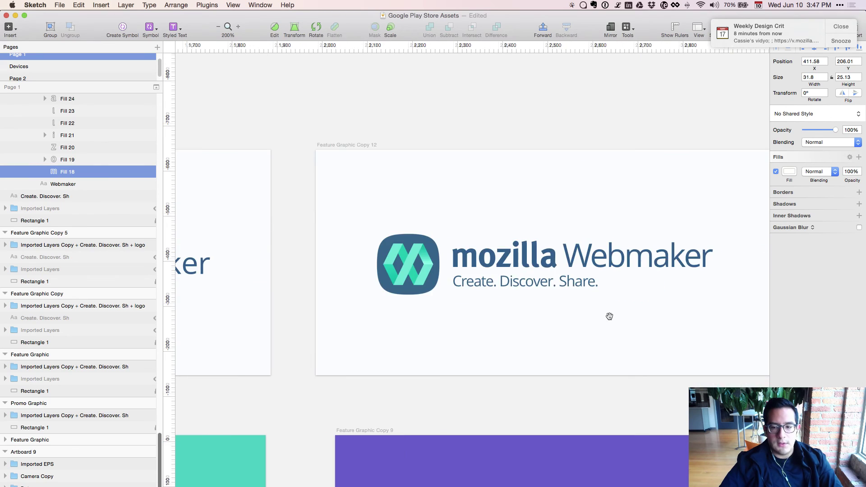
Make the mozilla wordmark and the tagline white on the navy Copy 13.
left_click(501, 248)
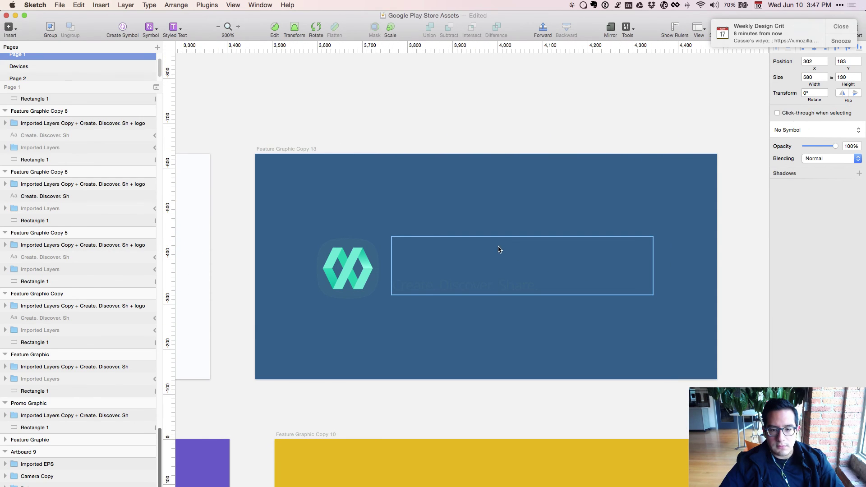
scroll(50, 181, "up", 2)
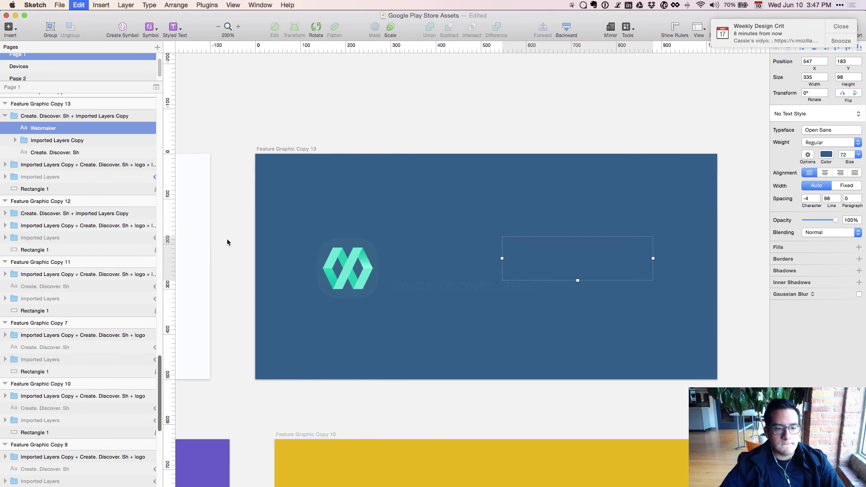
left_click(441, 263)
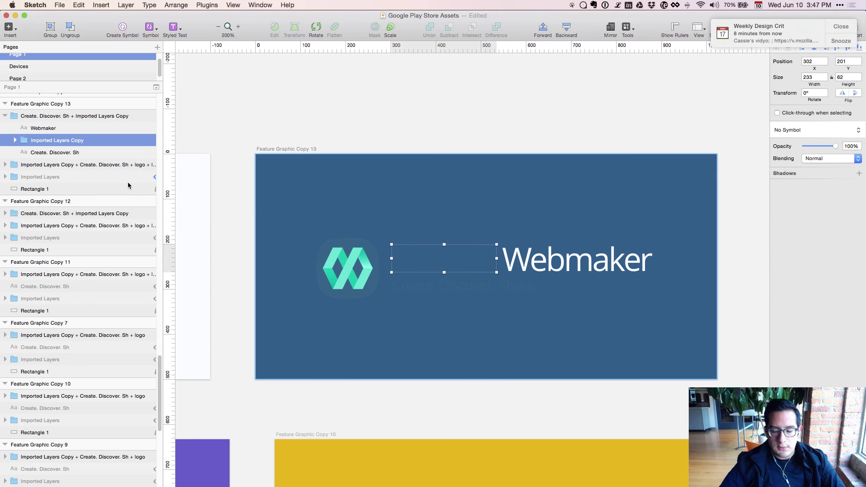
key("Return")
left_click(38, 152, "shift")
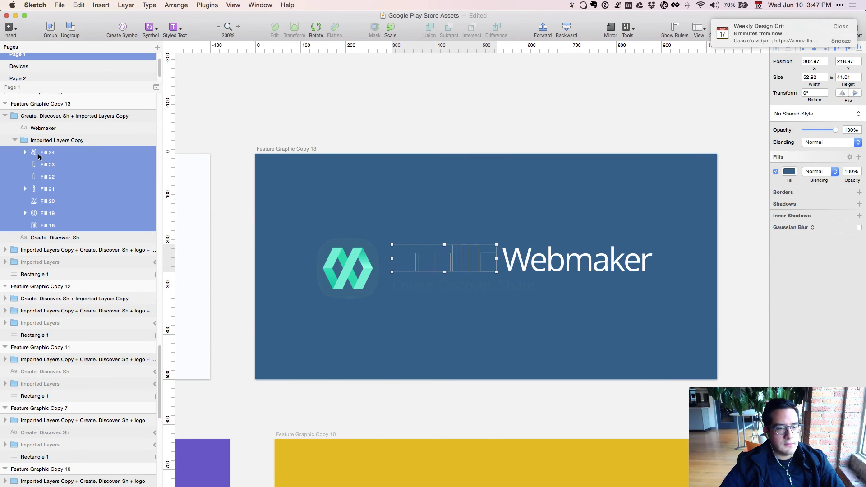
key("ctrl+c")
left_click(201, 206)
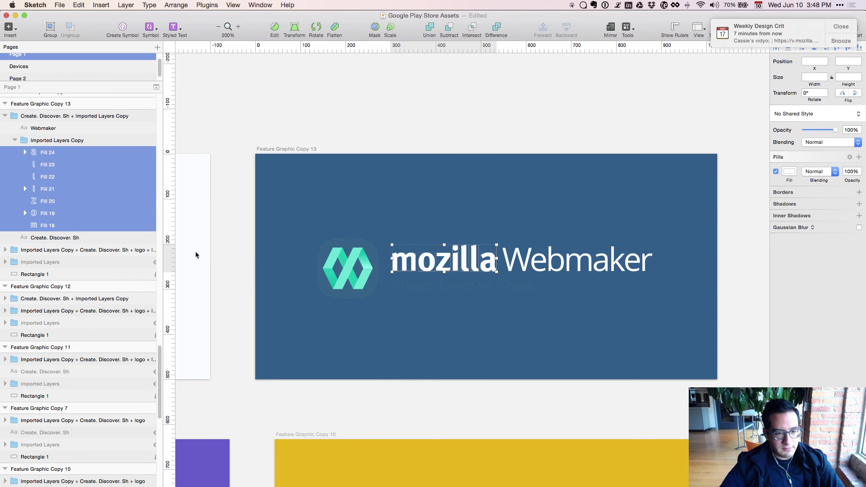
key("Tab")
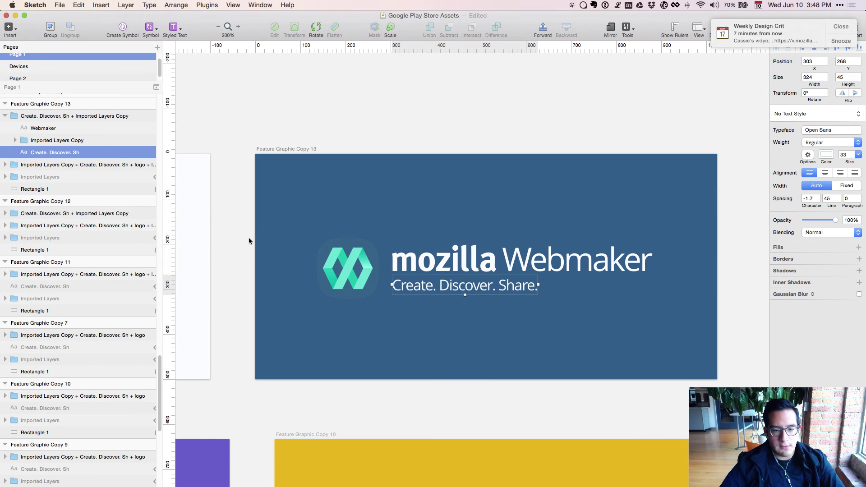
left_click(218, 240)
Zoom out to the full grid and select the logo in Feature Graphic Copy 6.
key("super+minus")
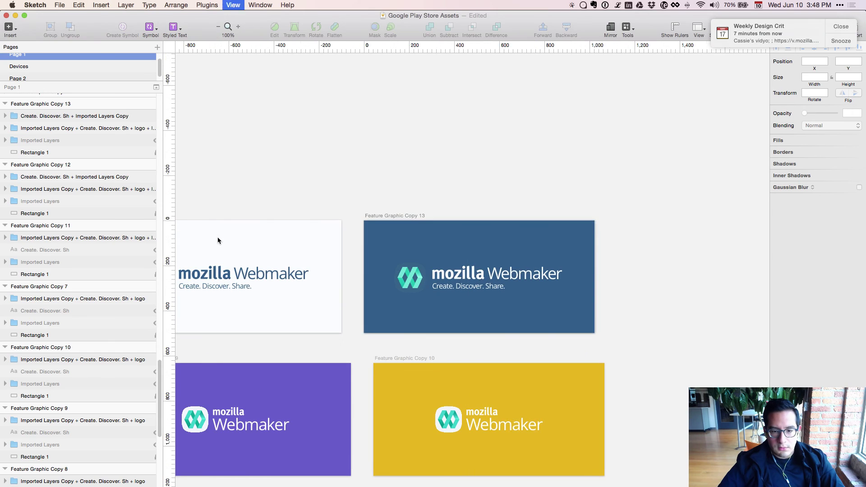
key("super+minus")
left_click_drag(301, 401, 462, 355)
left_click(354, 334)
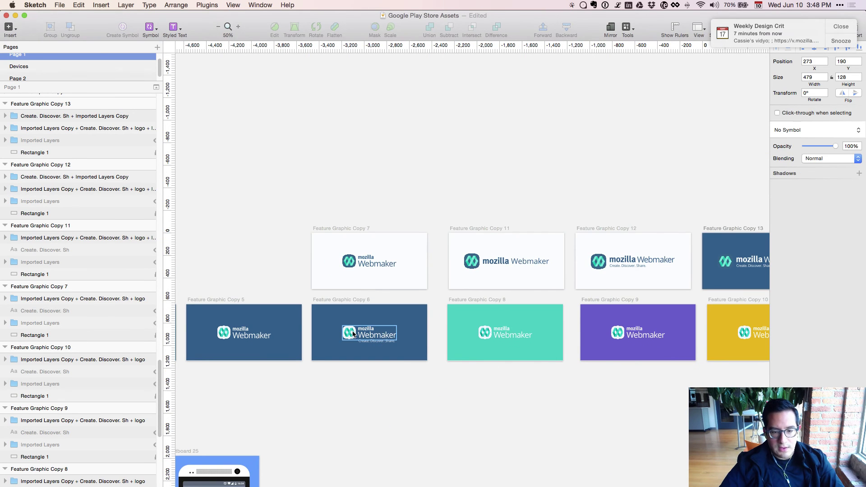
Paste the white rounded app icon onto navy Copy 13 and enlarge it to 140 × 140.
left_click_drag(535, 420, 252, 472)
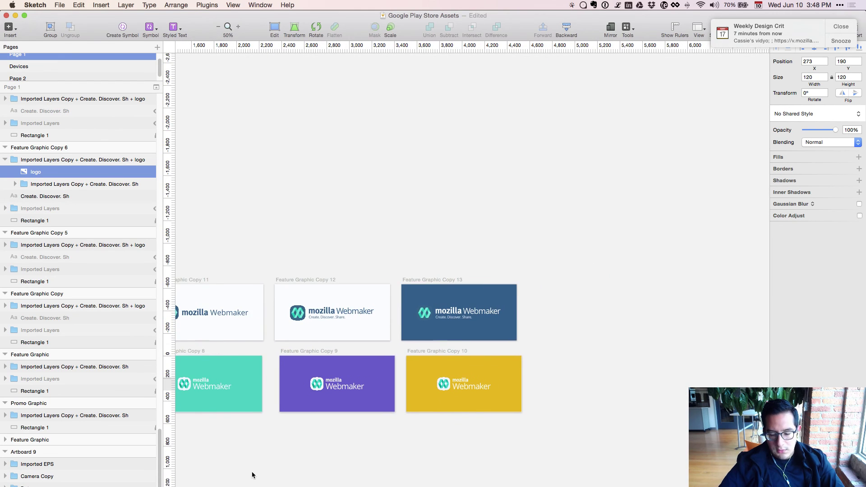
key("super+plus")
key("super+plus")
key("super+plus")
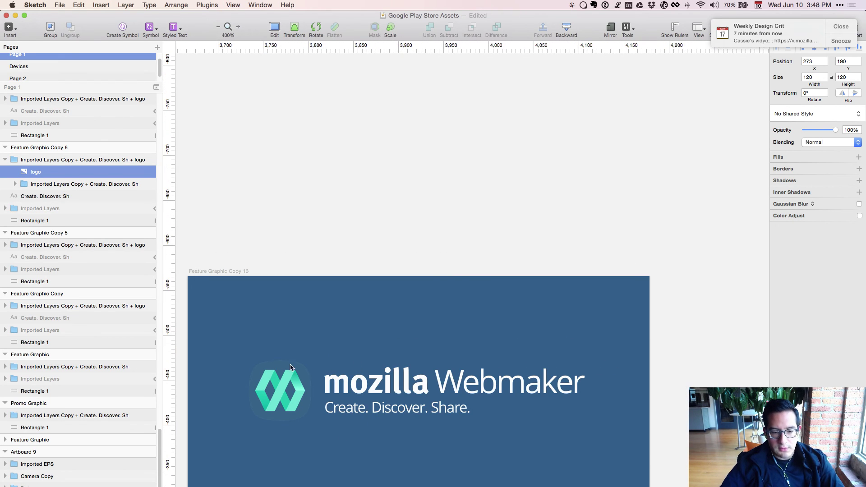
left_click(278, 382)
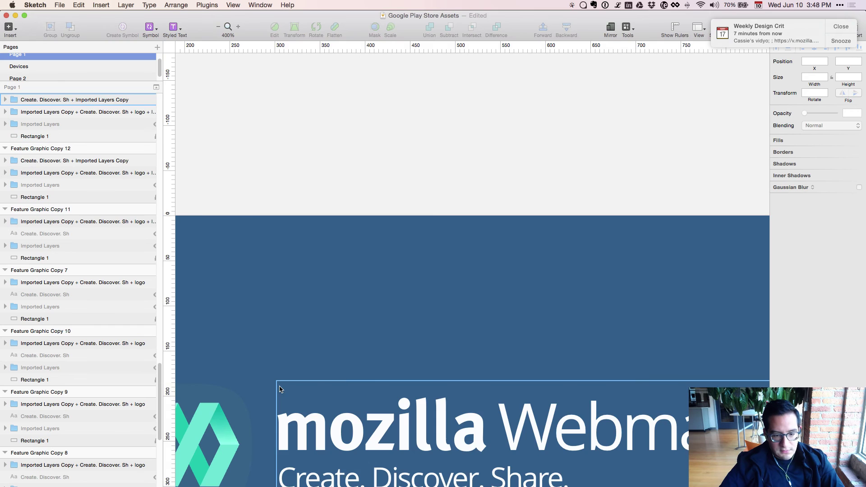
scroll(280, 389, "left", 5)
scroll(280, 389, "down", 3)
left_click(389, 335)
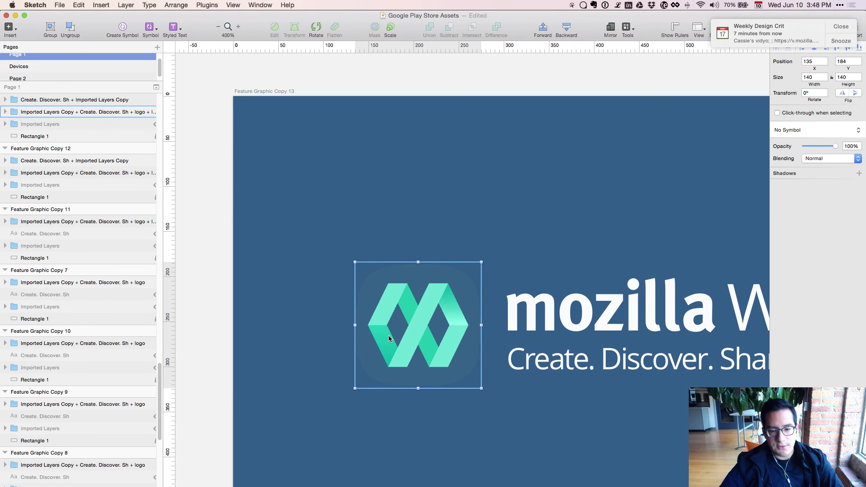
key("super+v")
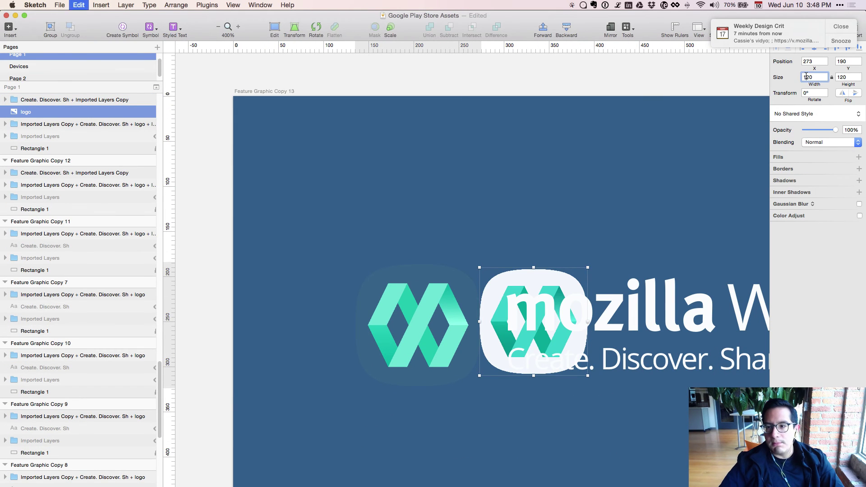
key("shift+Up")
key("shift+Up")
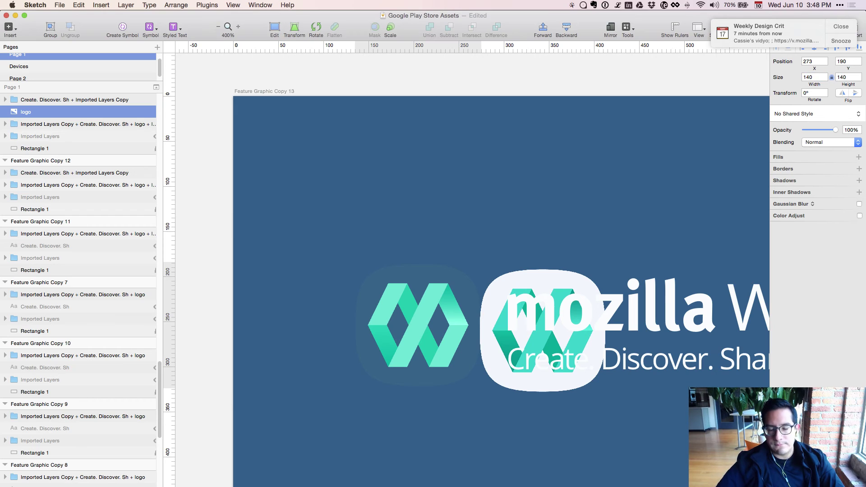
Line the white icon up over the old logo at 30% opacity, then restore full opacity.
left_click(433, 307)
left_click(491, 283)
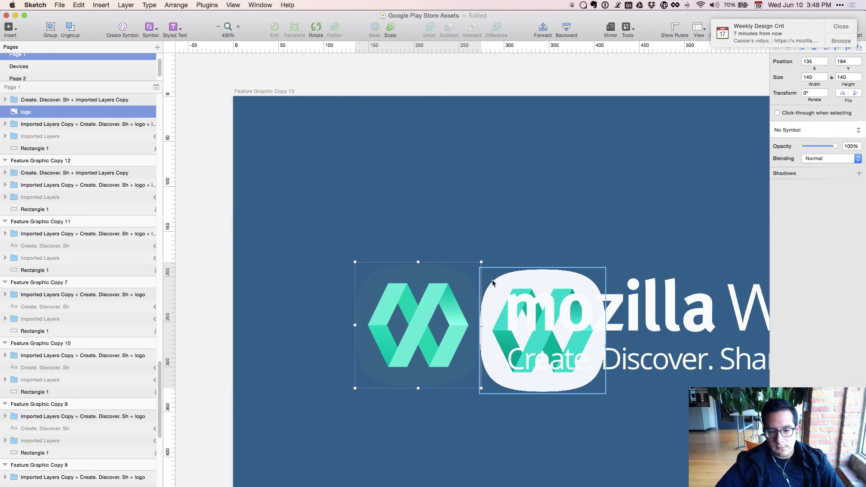
key("shift+Left")
key("shift+Left")
key("shift+Left")
key("shift+Left")
key("shift+Left")
key("shift+Left")
key("shift+Left")
key("shift+Left")
key("shift+Left")
key("shift+Left")
key("shift+Left")
key("shift+Left")
key("shift+Left")
key("shift+Left")
key("shift+Left")
key("shift+Up")
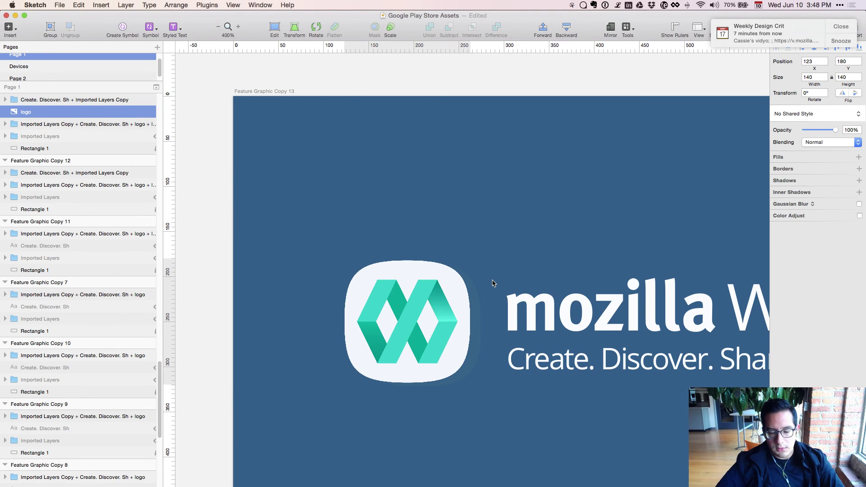
key("3")
key("shift+Right")
key("Down")
key("Down")
key("Down")
key("Down")
key("Down")
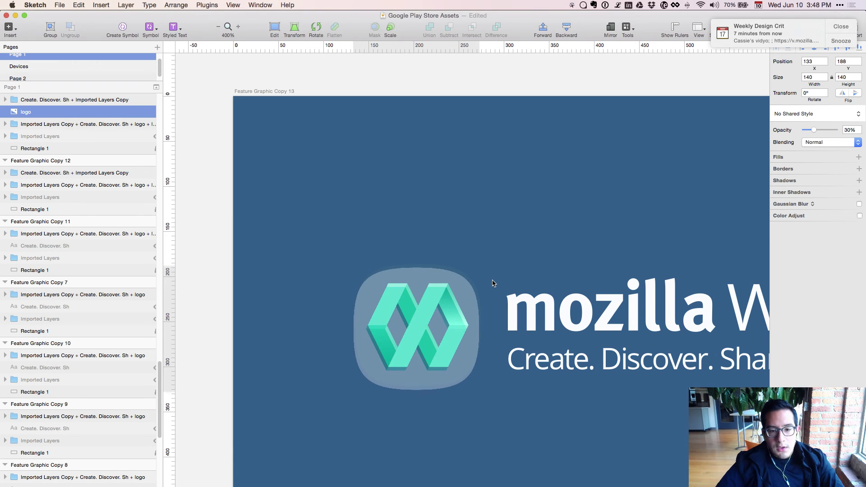
key("Up")
key("Up")
key("Right")
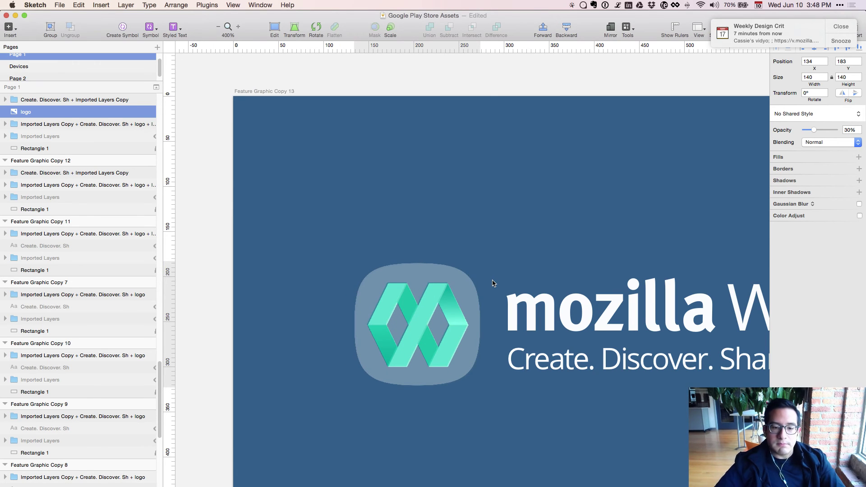
key("Left")
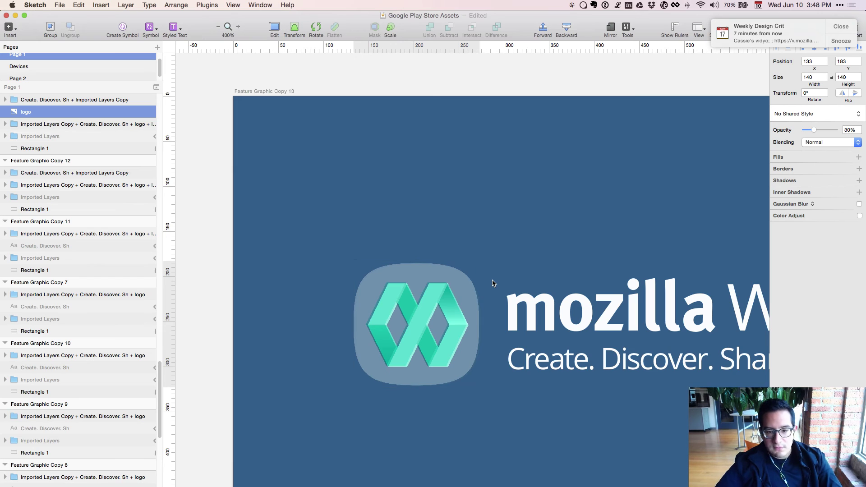
key("Right")
key("Right")
key("Down")
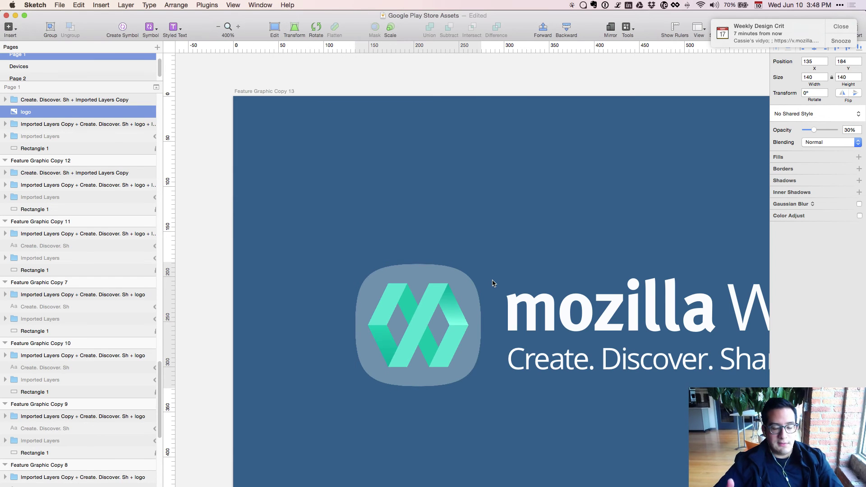
key("0")
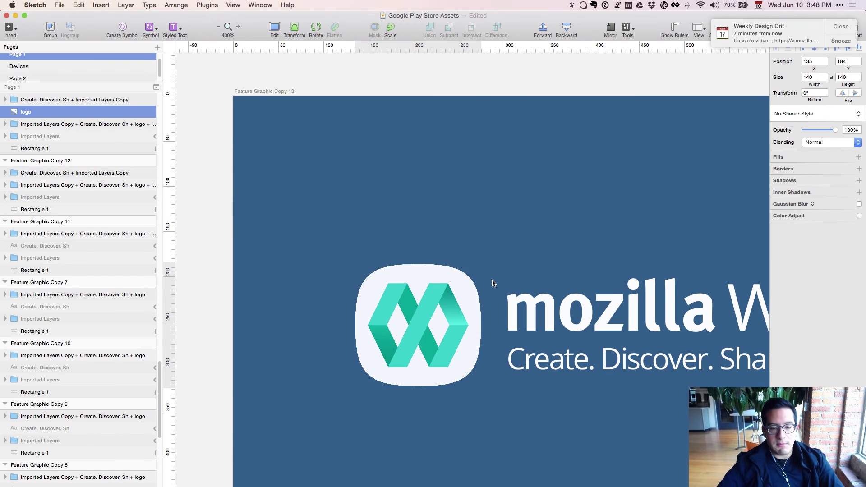
Delete the old logo group beneath the new white icon, keeping the icon visible.
scroll(78, 138, "up", 1)
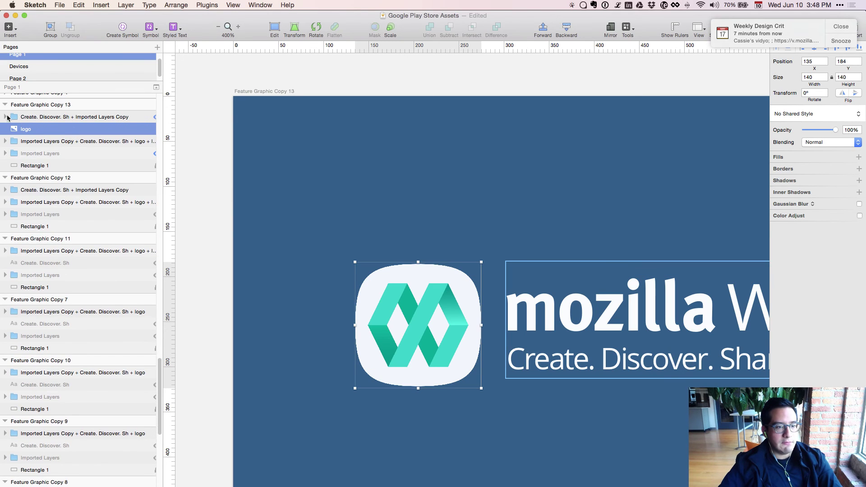
left_click(5, 116)
left_click(5, 178)
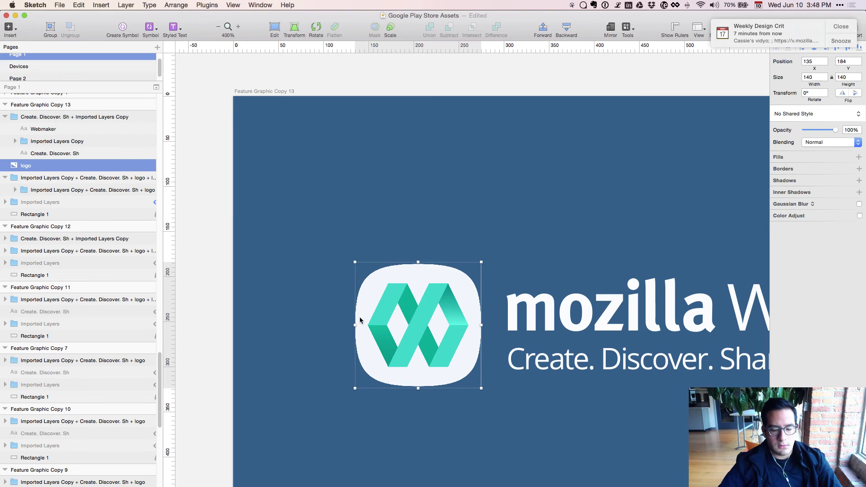
key("super+shift+h")
left_click(451, 331)
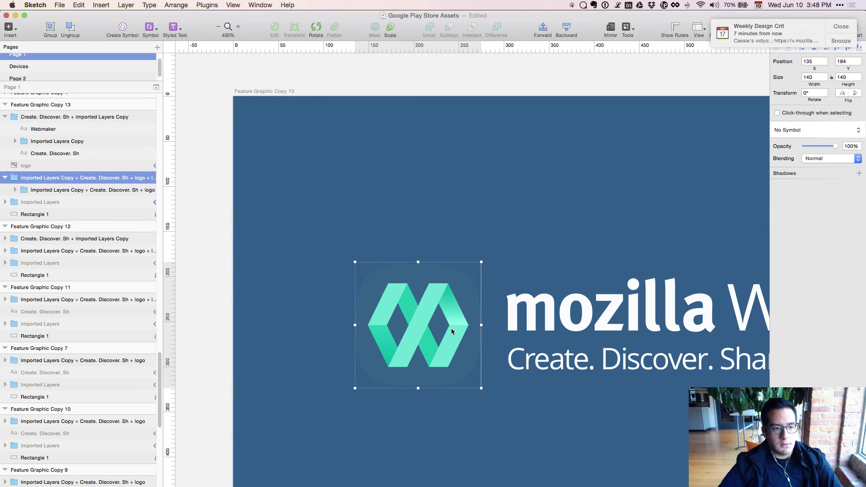
key("Delete")
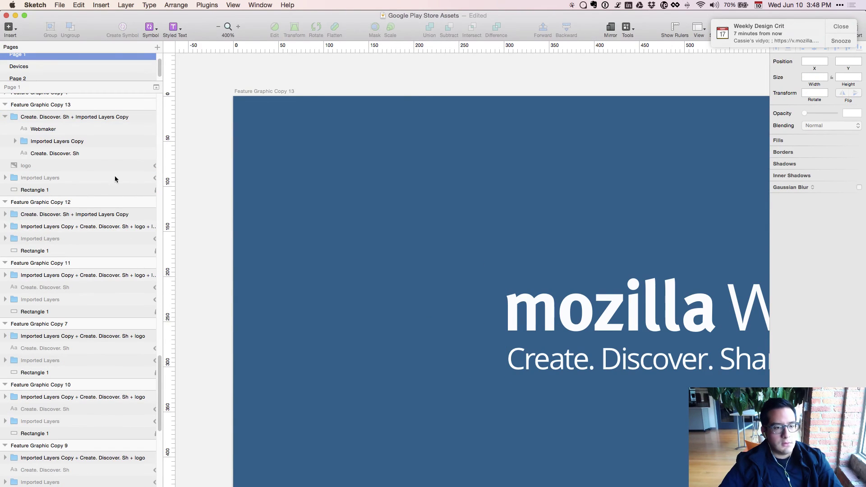
left_click(113, 167)
key("super+shift+h")
Zoom out to compare the logos across the feature graphics, including white Copy 12.
key("super+minus")
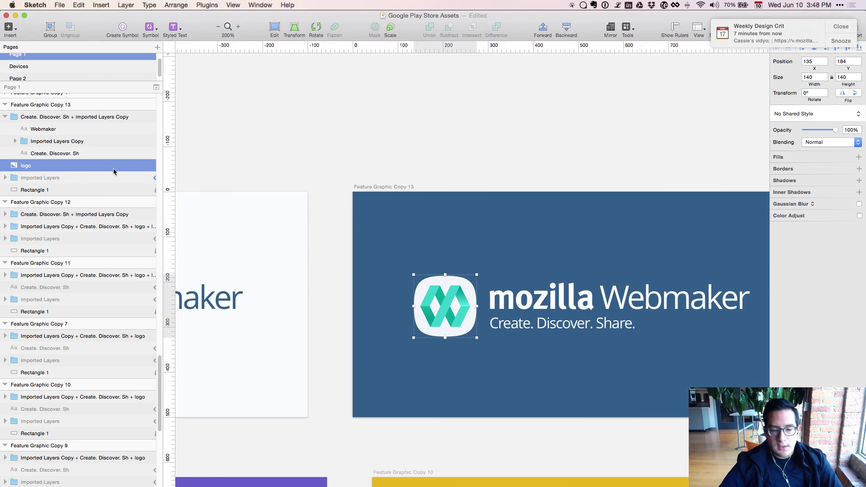
key("super+minus")
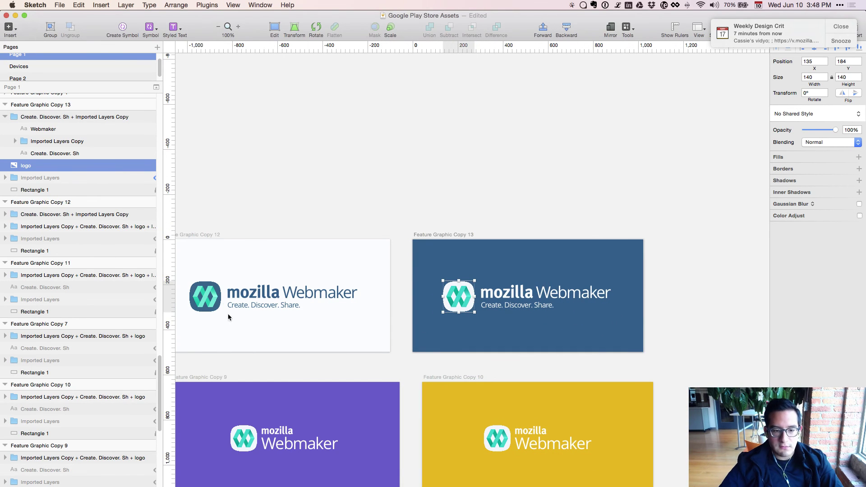
left_click(264, 304)
left_click(428, 297)
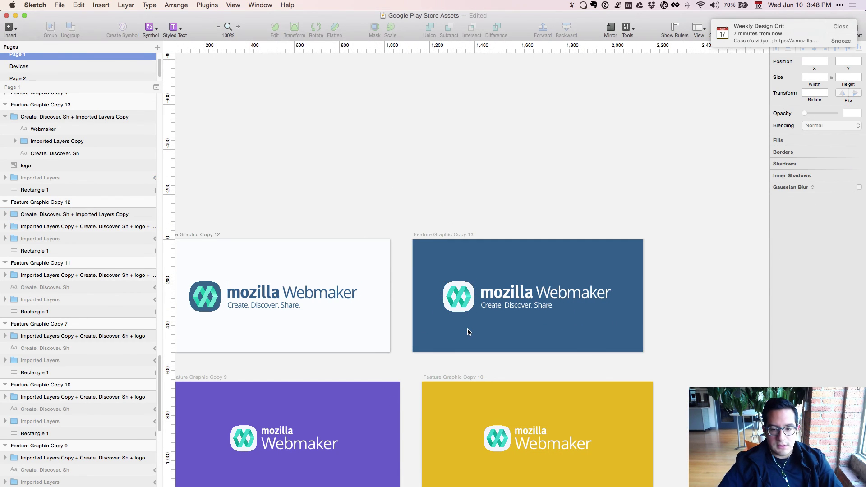
scroll(467, 332, "left", 10)
scroll(406, 360, "down", 3)
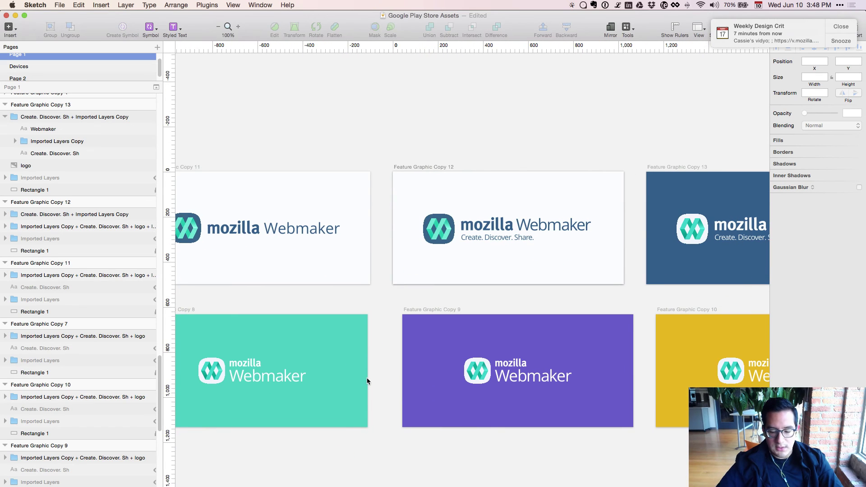
key("super+minus")
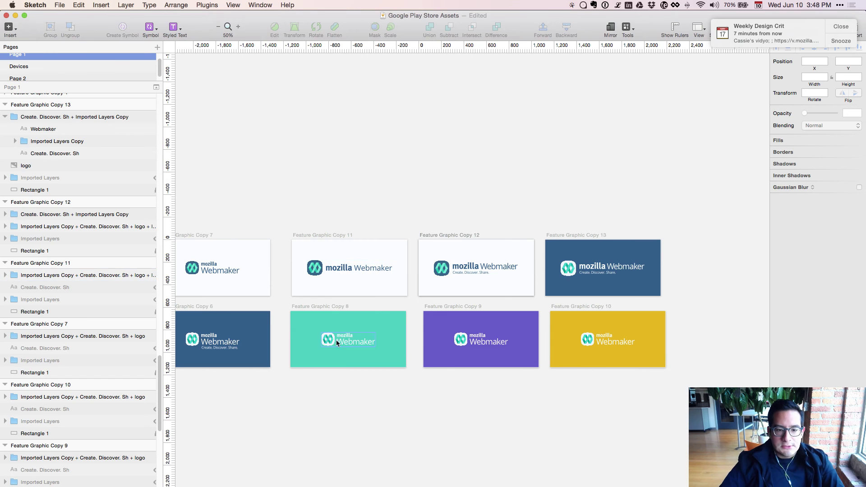
Move the Feature Graphic Copy 6 artboard above Copy 13.
left_click(201, 339)
scroll(268, 414, "left", 5)
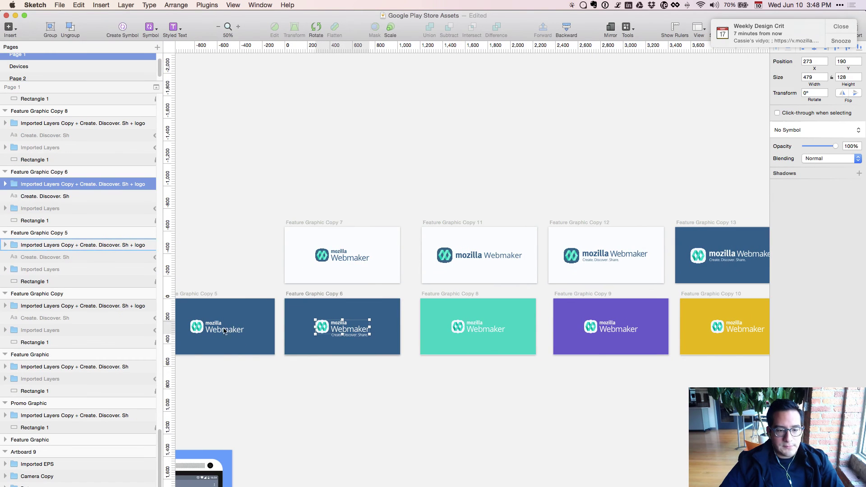
left_click(46, 176)
left_click_drag(310, 316, 699, 176)
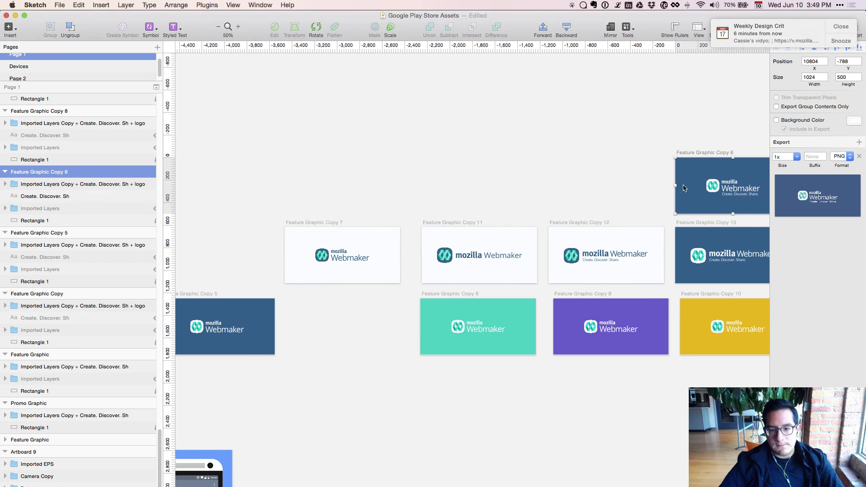
scroll(328, 388, "left", 3)
scroll(329, 388, "up", 2)
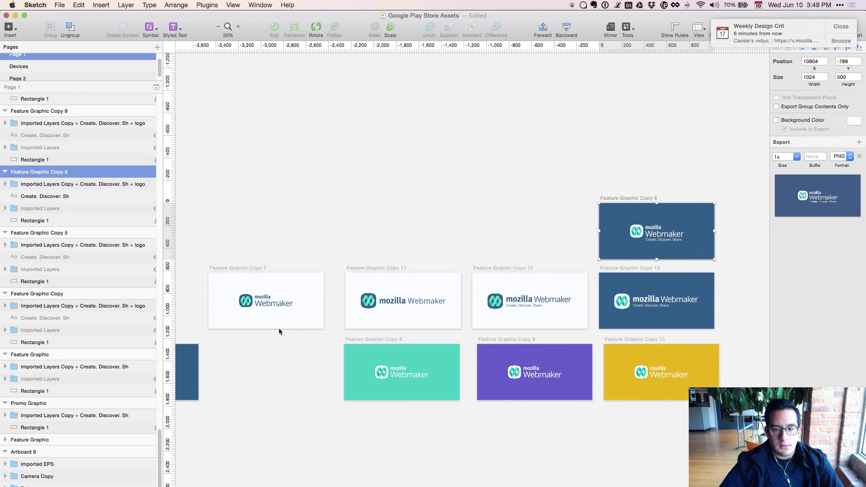
Place Copy 7 above Copy 12 beside Copy 6, and reposition Copy 8 alongside them.
left_click(237, 297)
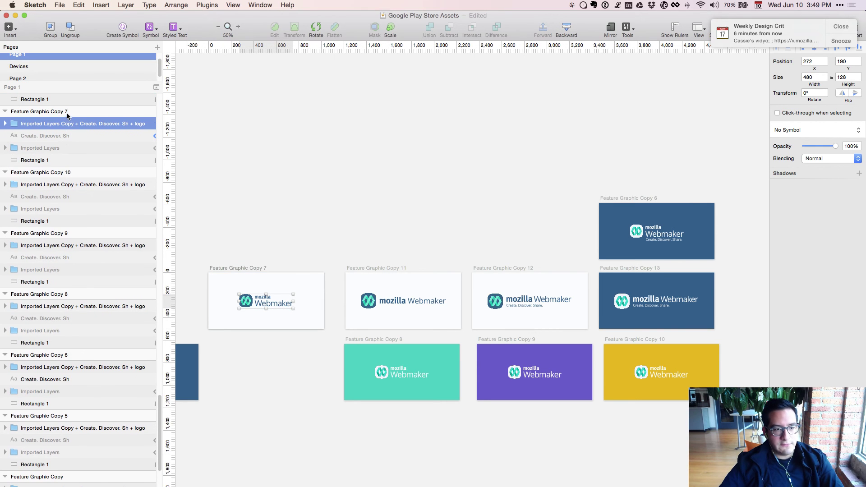
left_click(67, 115)
left_click_drag(267, 311, 530, 239)
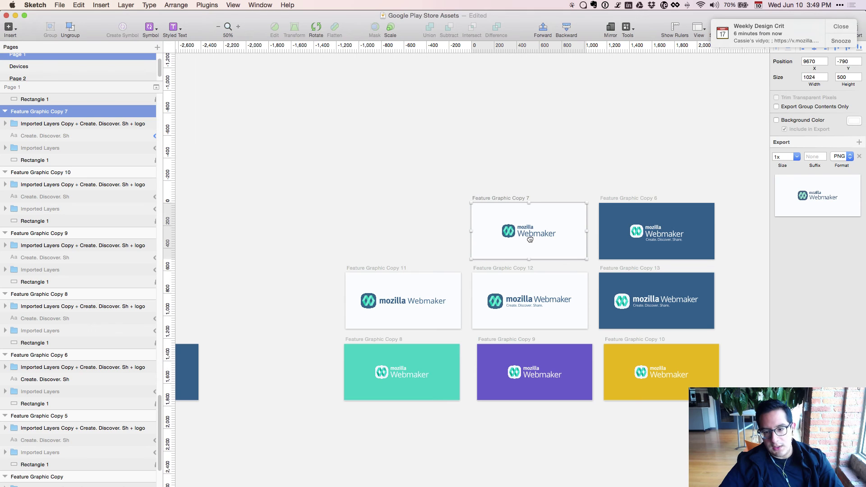
left_click(410, 221)
left_click(400, 369)
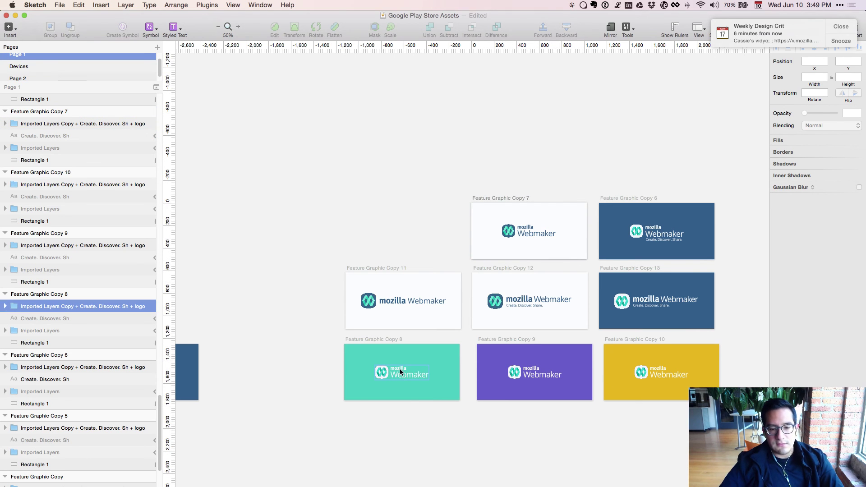
left_click(37, 294)
left_click_drag(407, 357, 668, 222)
left_click(627, 351)
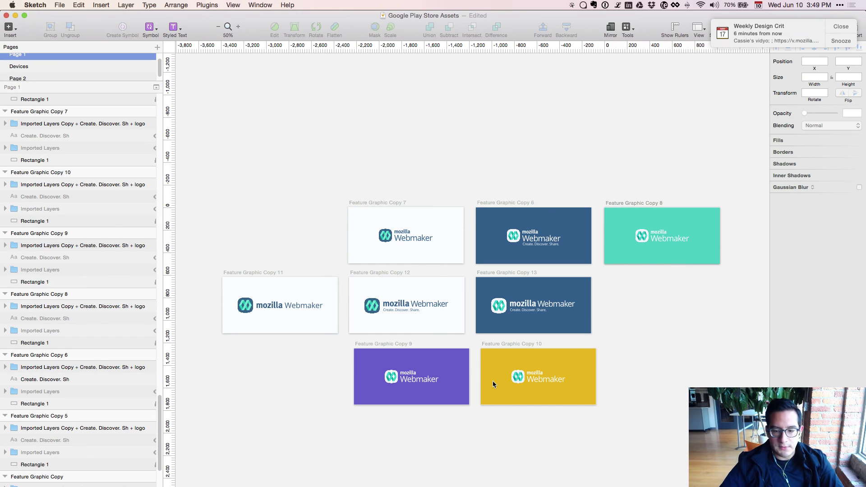
Move yellow Copy 10 to the upper left and purple Copy 9 above it.
left_click(520, 376)
scroll(361, 477, "left", 5)
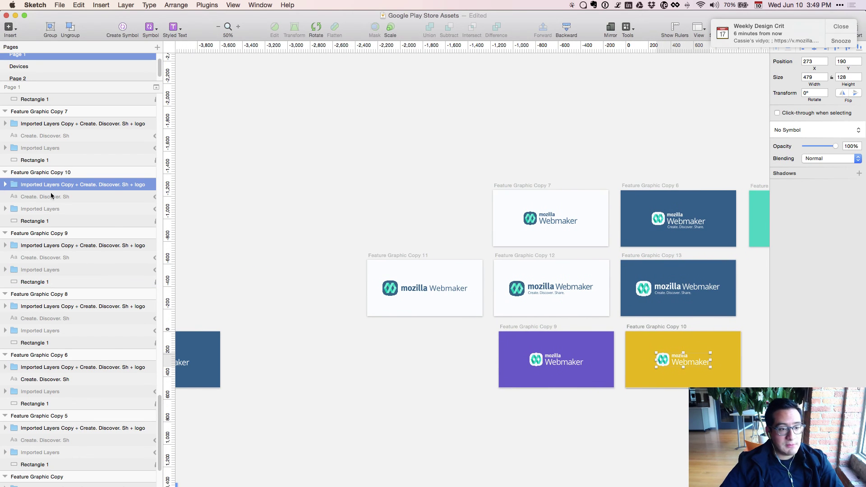
left_click(51, 174)
left_click_drag(684, 355, 351, 188)
left_click(557, 356)
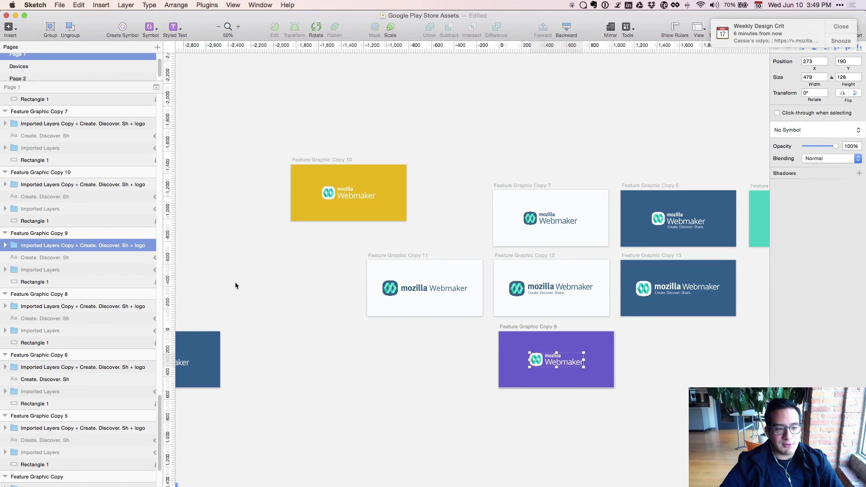
left_click(71, 233)
left_click_drag(519, 364, 434, 277)
left_click_drag(298, 117, 310, 138)
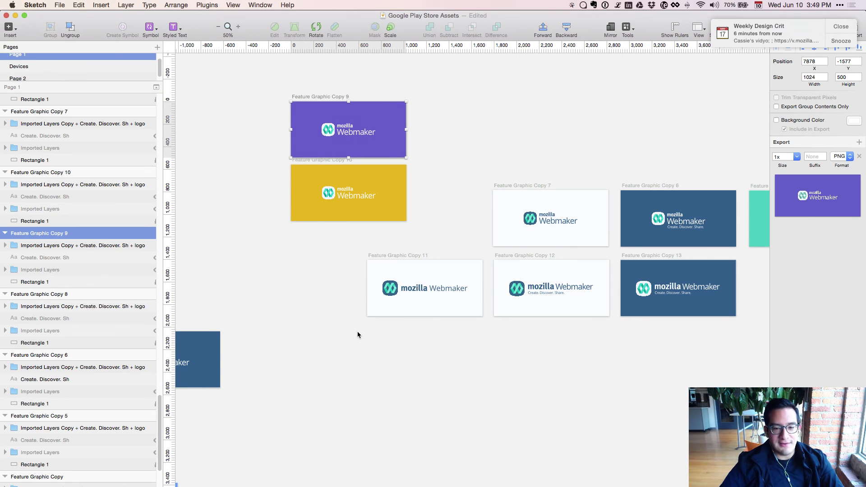
Shift white Copy 11 up-left and leave the grid of graphics in view.
left_click(405, 291)
scroll(113, 215, "up", 4)
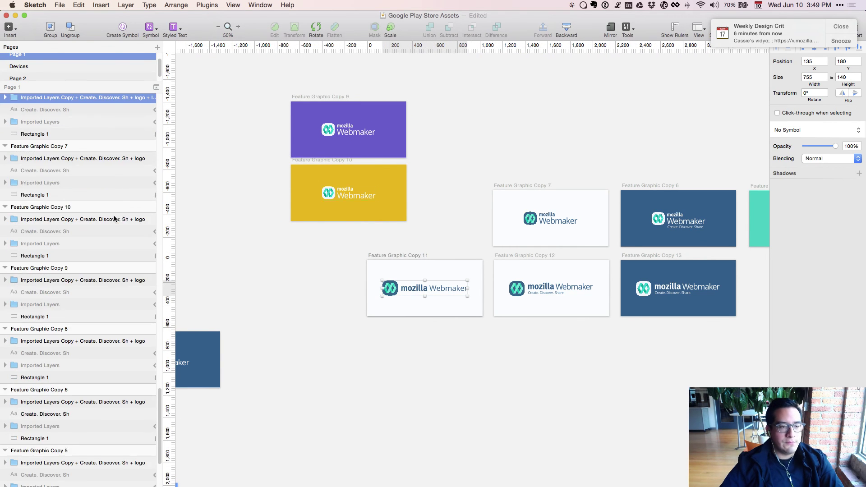
left_click(95, 152)
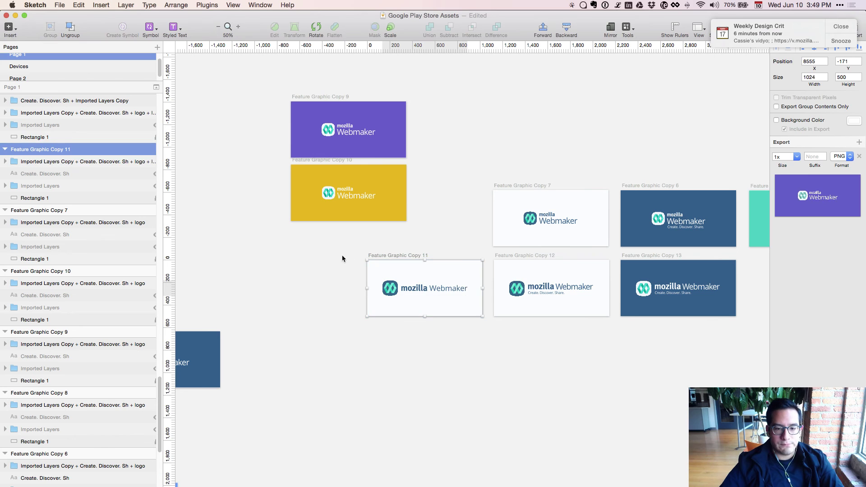
left_click_drag(379, 276, 303, 251)
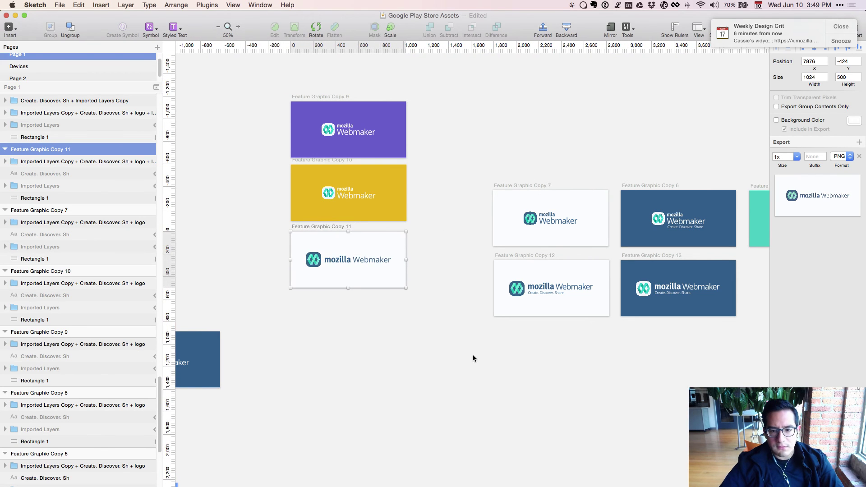
left_click_drag(506, 413, 359, 436)
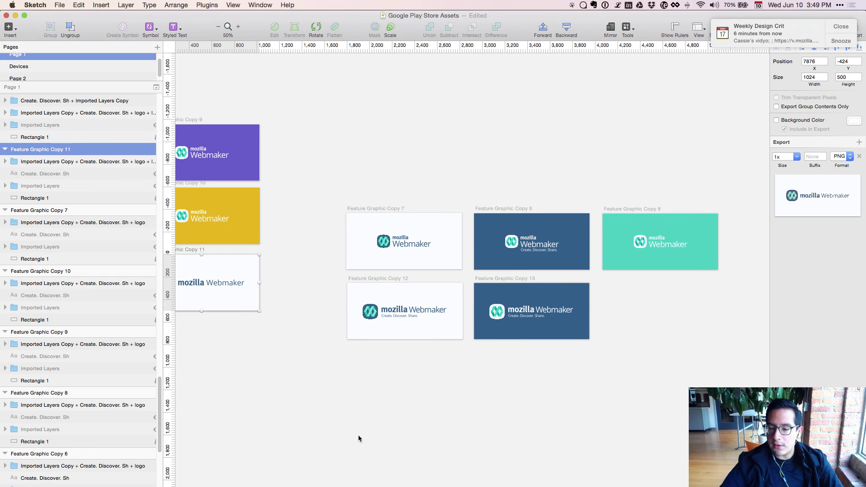
left_click(356, 417)
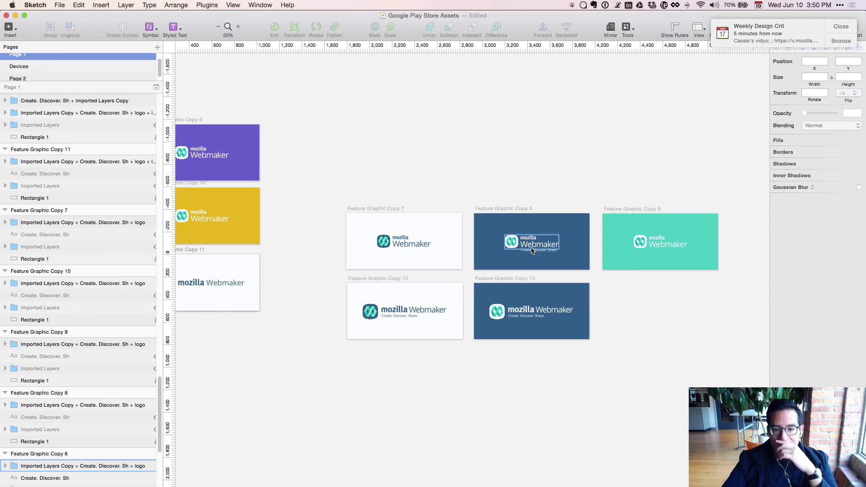
key("super+plus")
left_click_drag(528, 251, 476, 273)
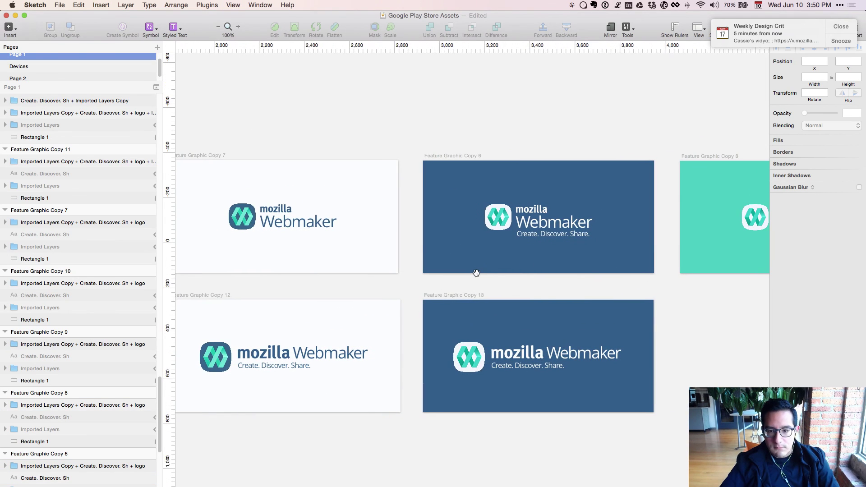
left_click(546, 235)
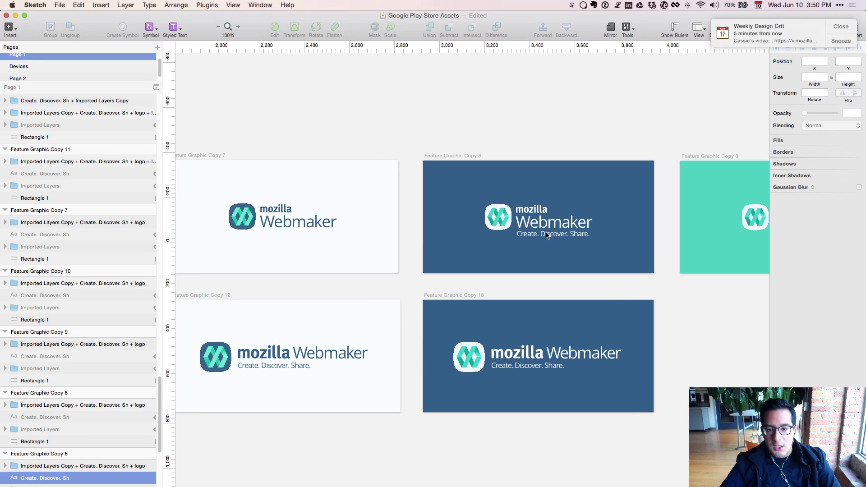
key("super+shift+h")
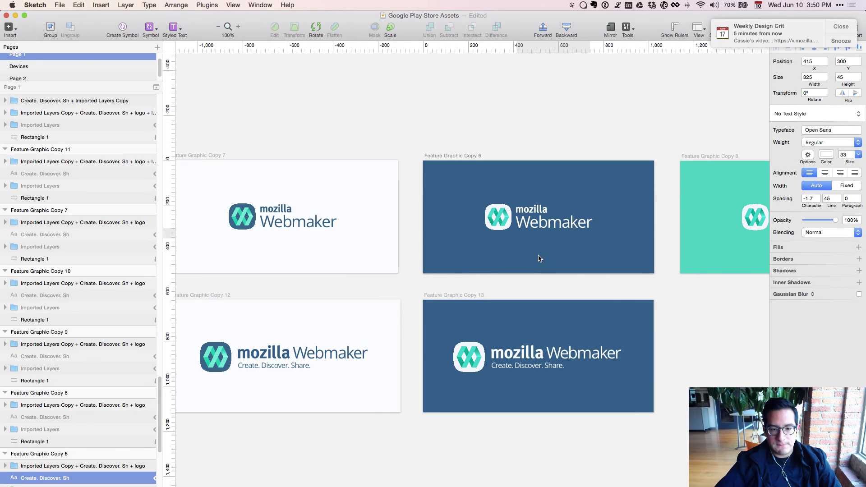
key("super+shift+h")
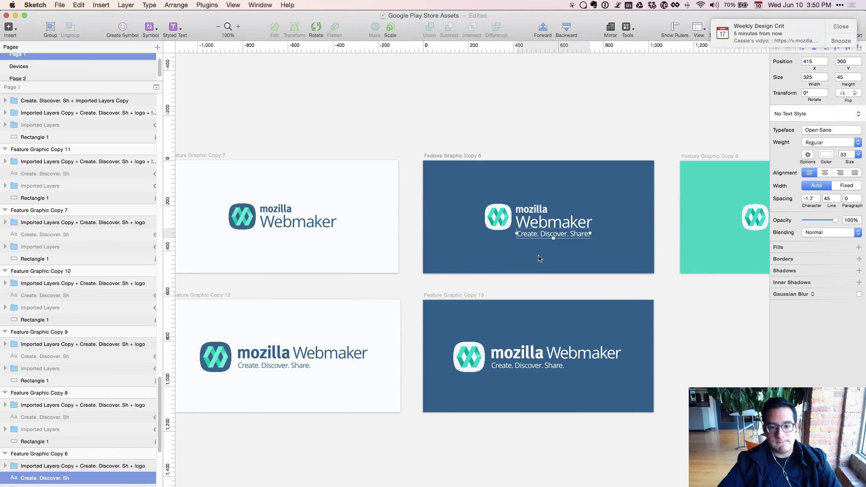
key("super+minus")
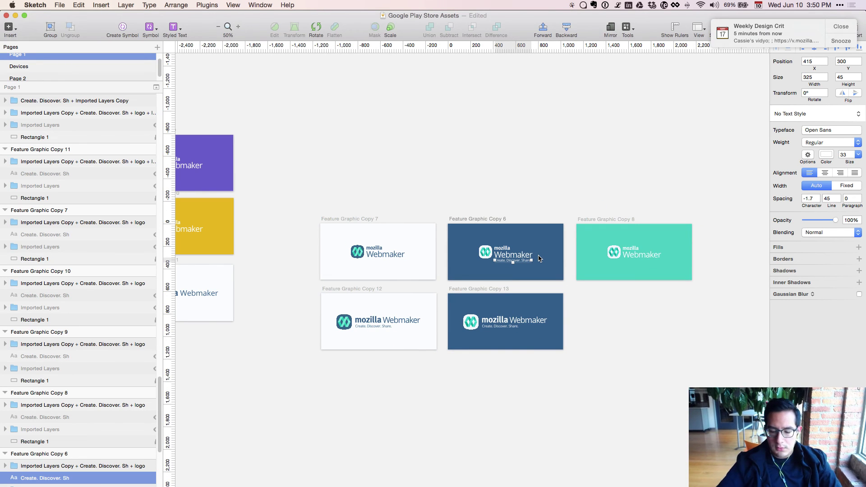
key("super+plus")
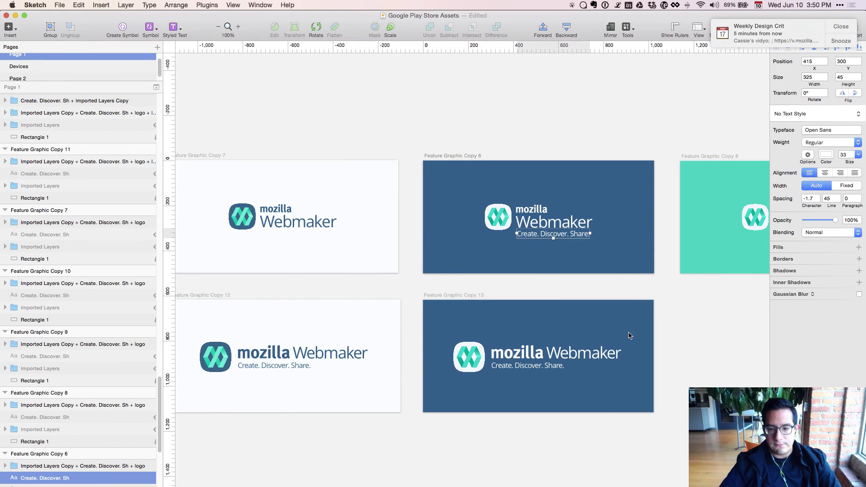
scroll(616, 333, "right", 2)
left_click(625, 335)
key("super+minus")
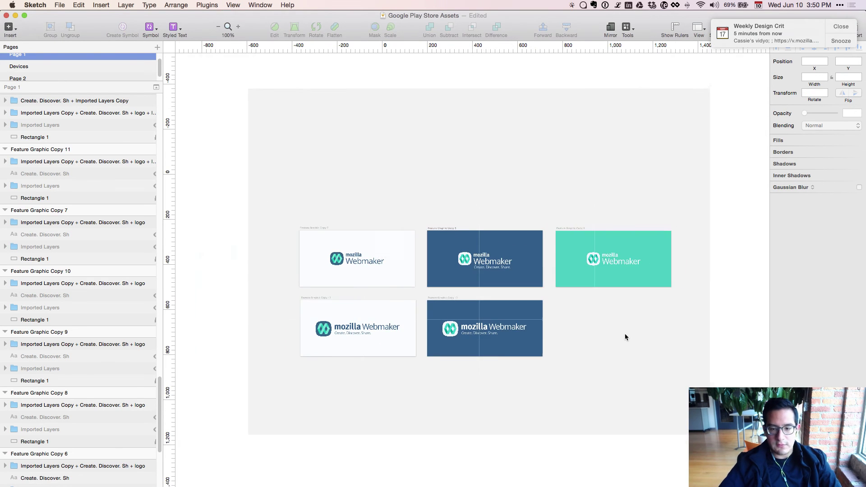
scroll(625, 337, "left", 15)
scroll(625, 337, "up", 5)
key("super+minus")
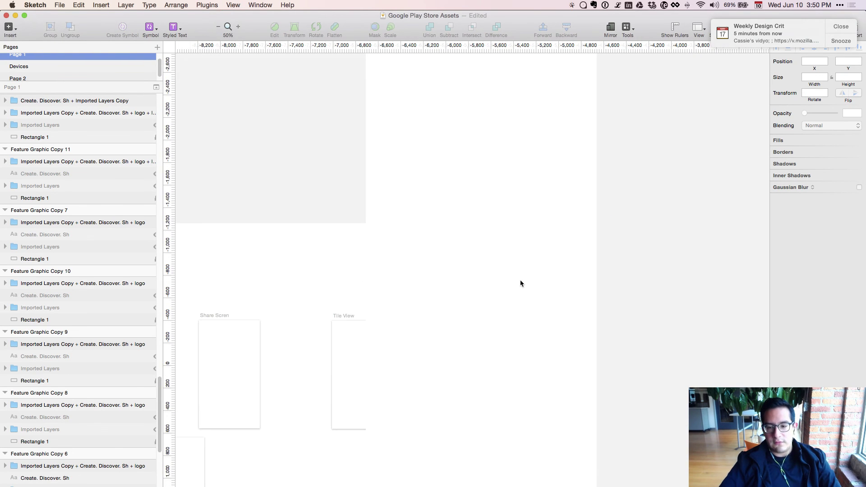
key("super+minus")
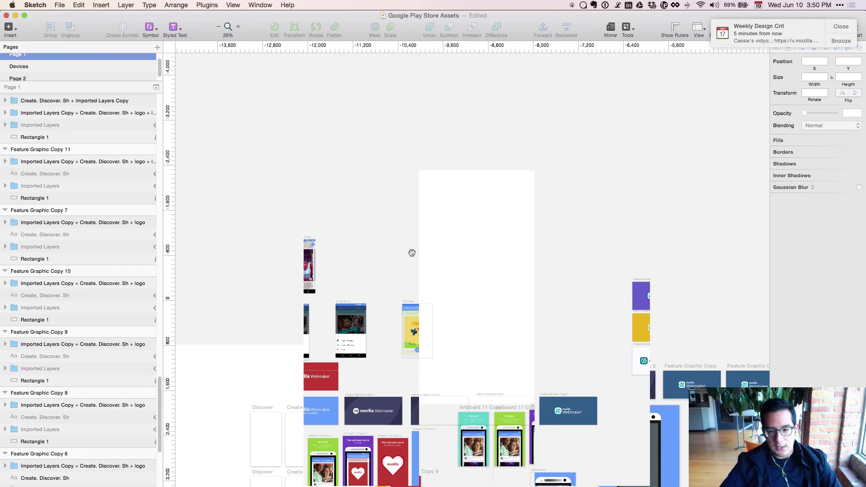
key("super+minus")
key("super+plus")
key("super+plus")
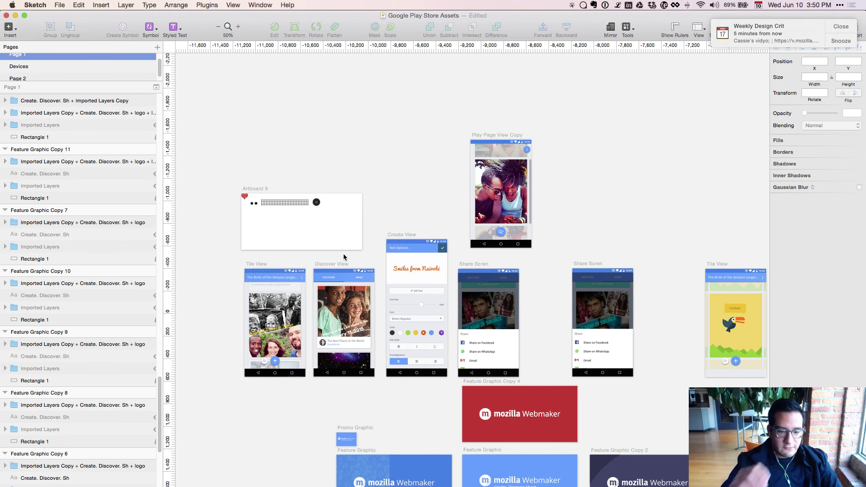
scroll(332, 257, "down", 5)
scroll(333, 256, "left", 5)
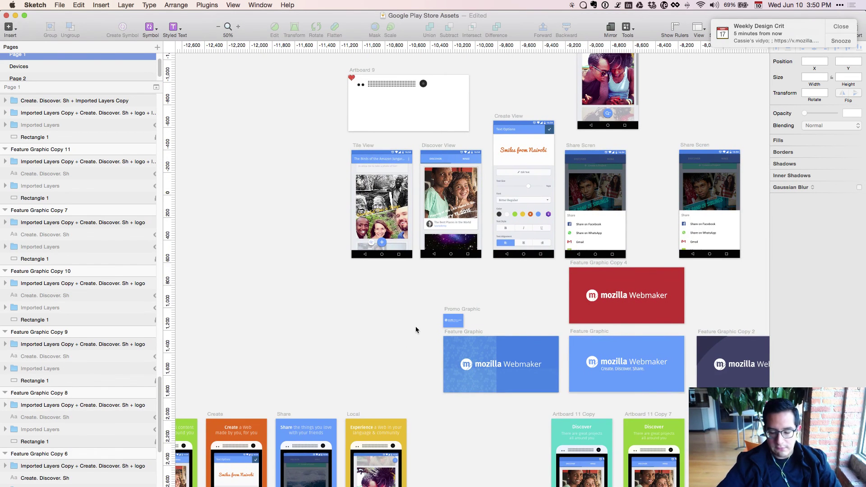
key("super+plus")
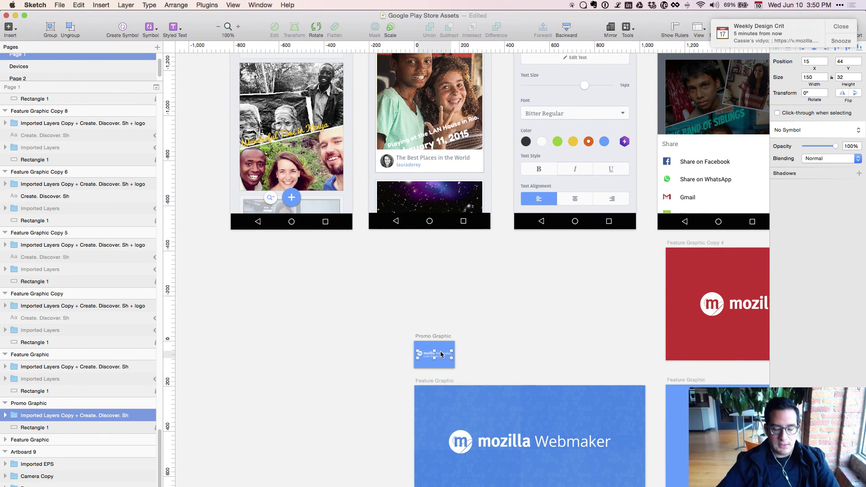
key("super+minus")
left_click_drag(732, 299, 184, 324)
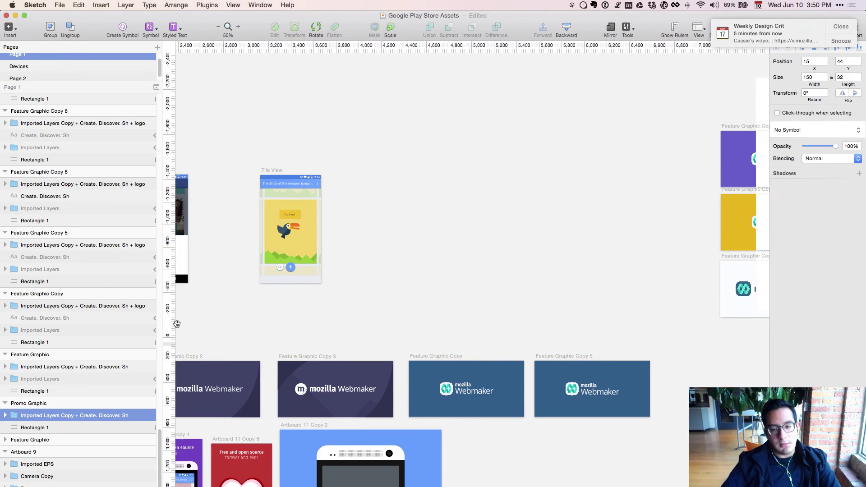
scroll(510, 323, "right", 6)
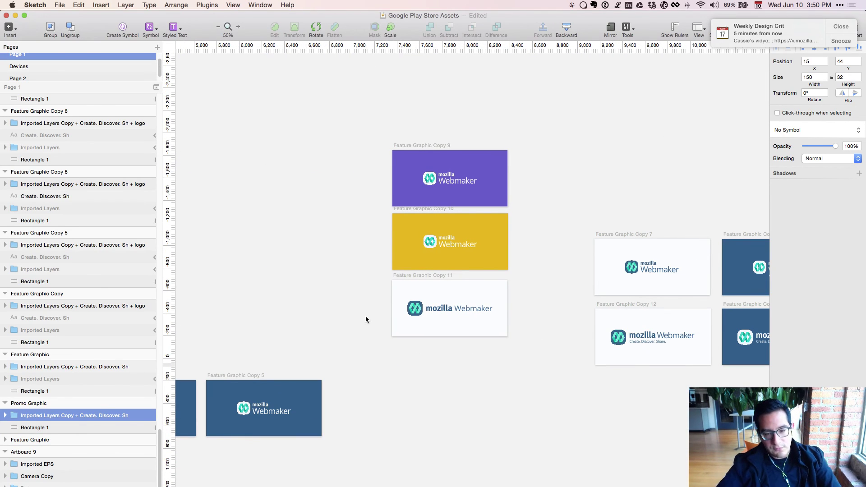
scroll(478, 386, "right", 5)
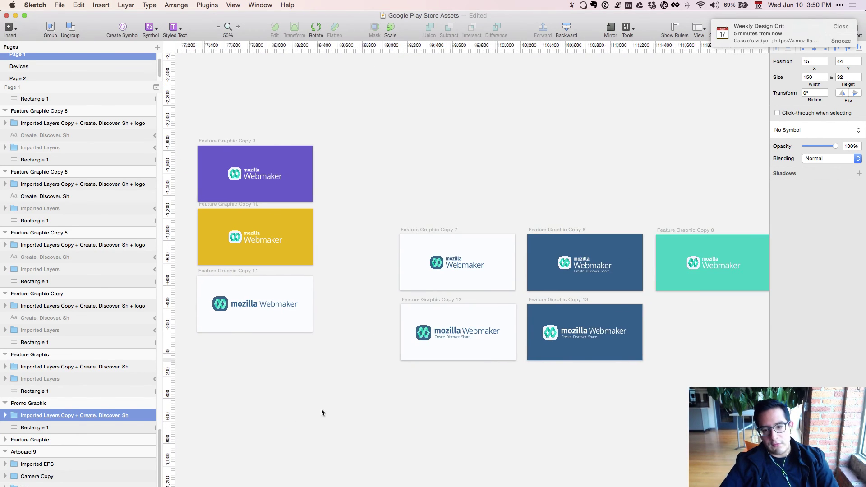
scroll(648, 384, "right", 3)
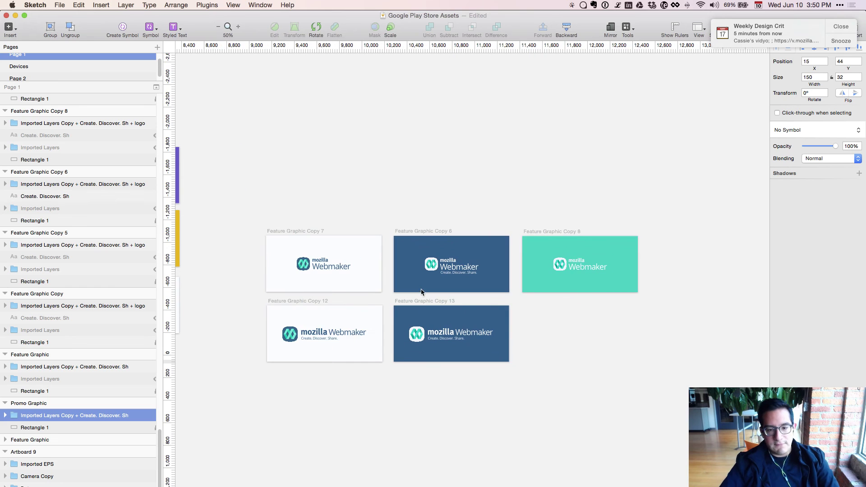
Duplicate the teal Feature Graphic Copy 8 artboard directly below the original.
left_click(599, 273)
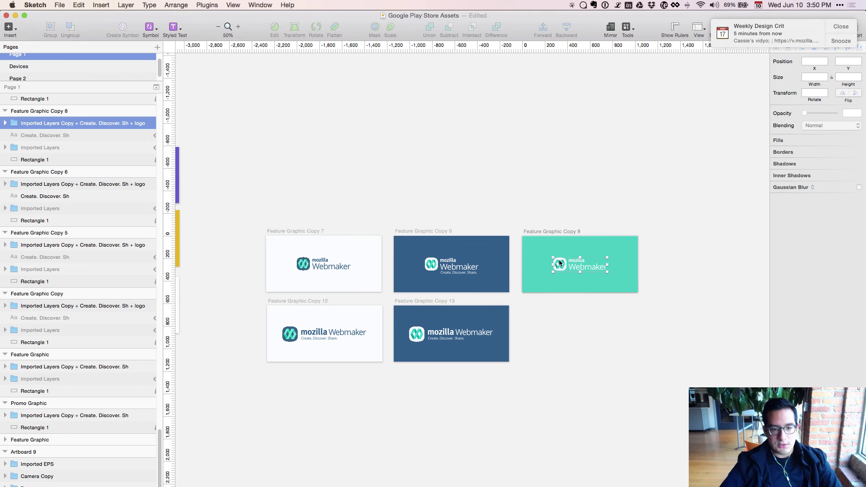
scroll(68, 152, "up", 1)
left_click(74, 130)
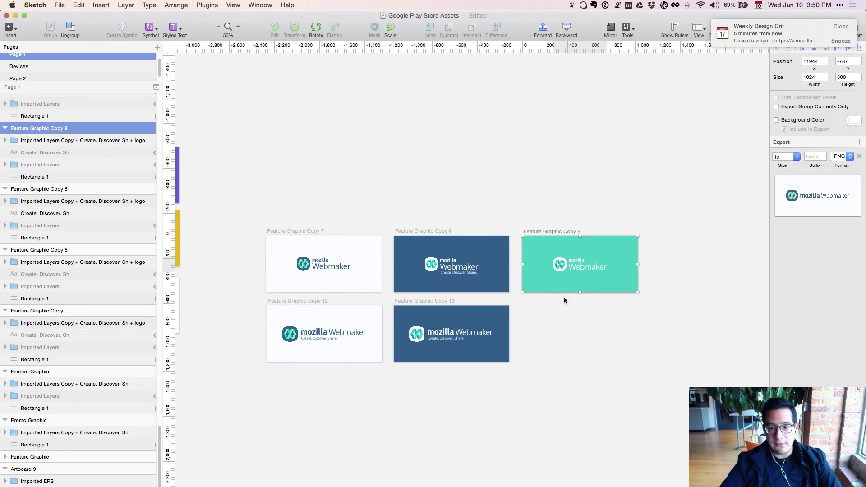
left_click_drag(573, 285, 568, 348)
left_click(553, 393)
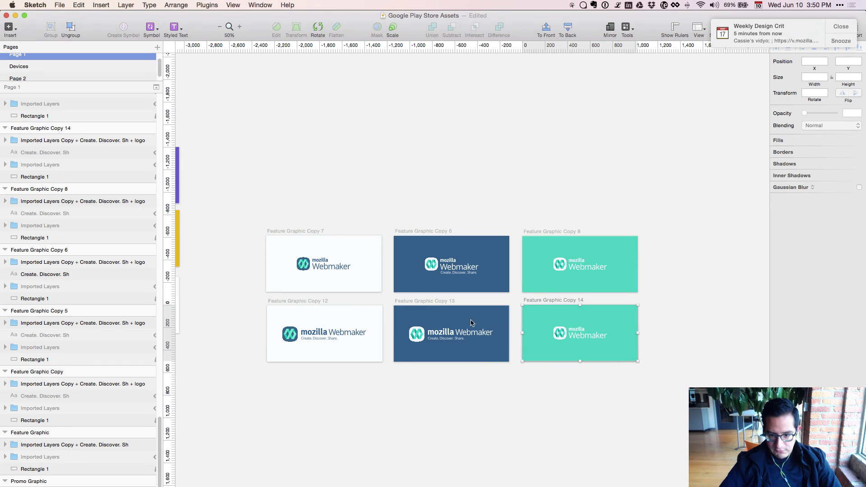
Swap Copy 14's old logo for Copy 13's one-line logo with the tagline.
left_click(454, 336)
left_click(416, 334, "shift")
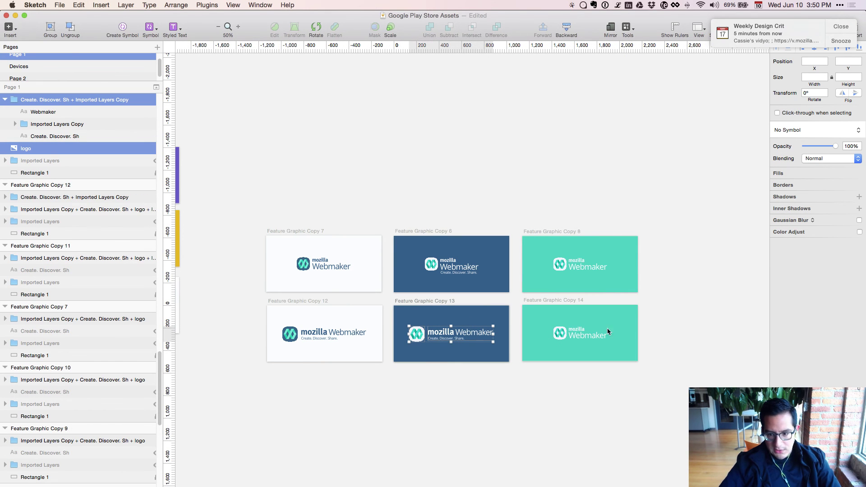
key("cmd+c")
left_click(577, 332)
key("Delete")
key("cmd+v")
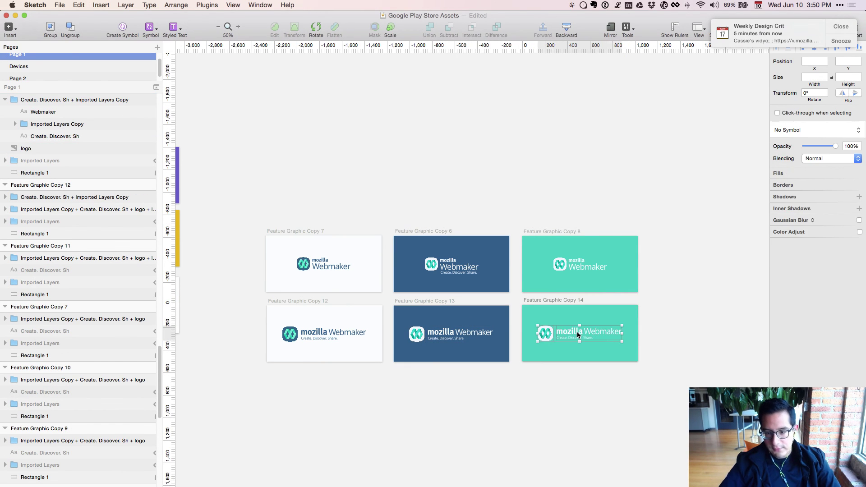
left_click(557, 393)
Zoom to review all six graphics, then bring up the Evernote episode agenda.
key("cmd+plus")
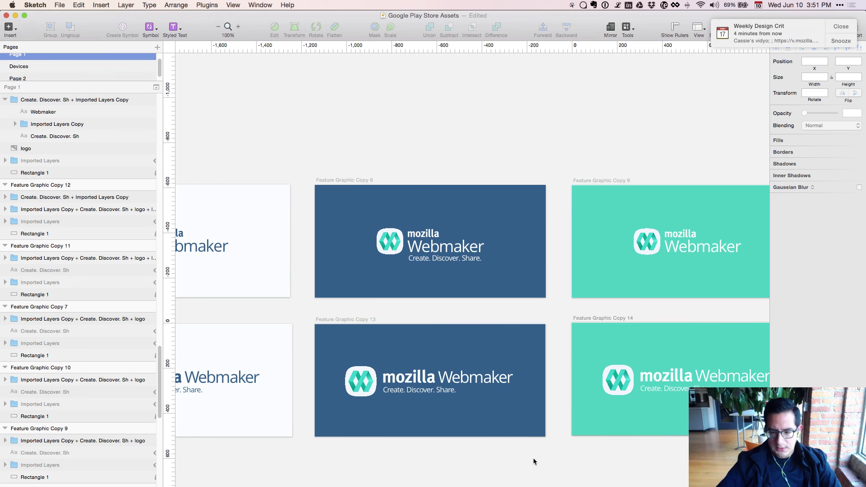
key("cmd+minus")
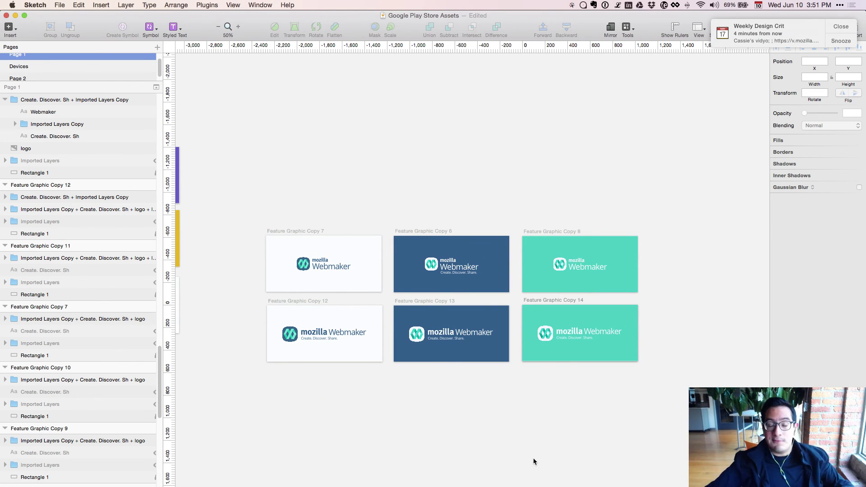
key("super+plus")
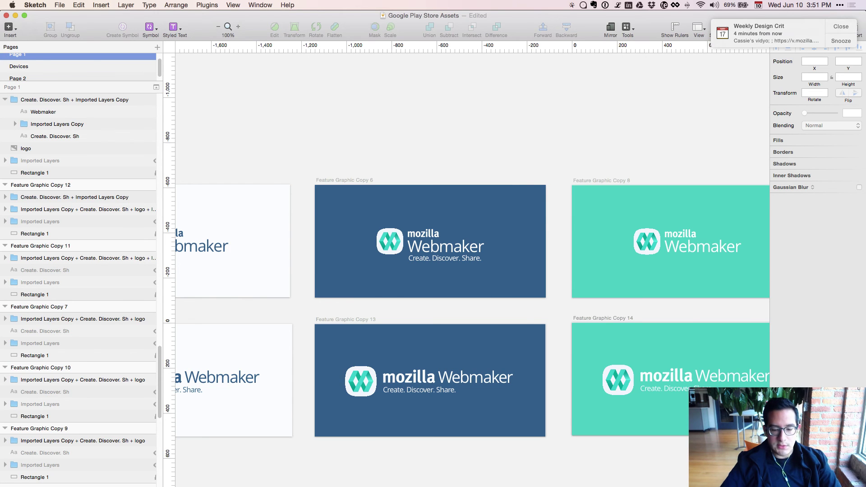
key("super+Tab")
scroll(319, 293, "down", 1)
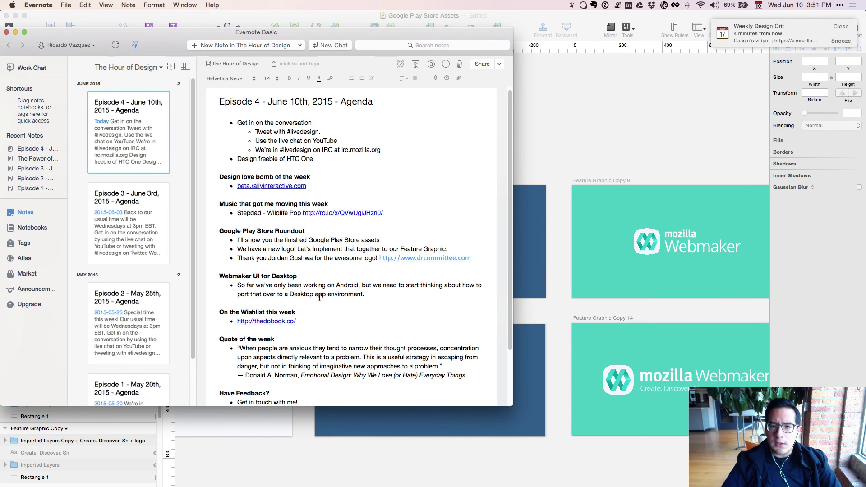
scroll(319, 297, "down", 2)
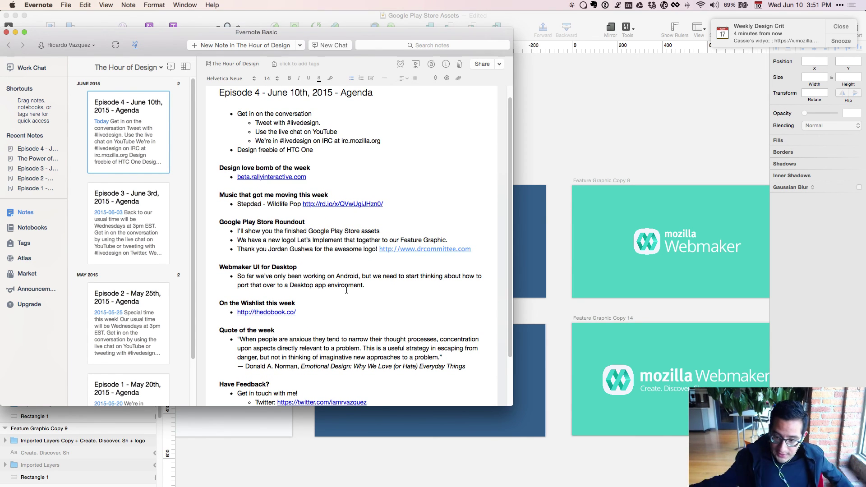
key("super+Tab")
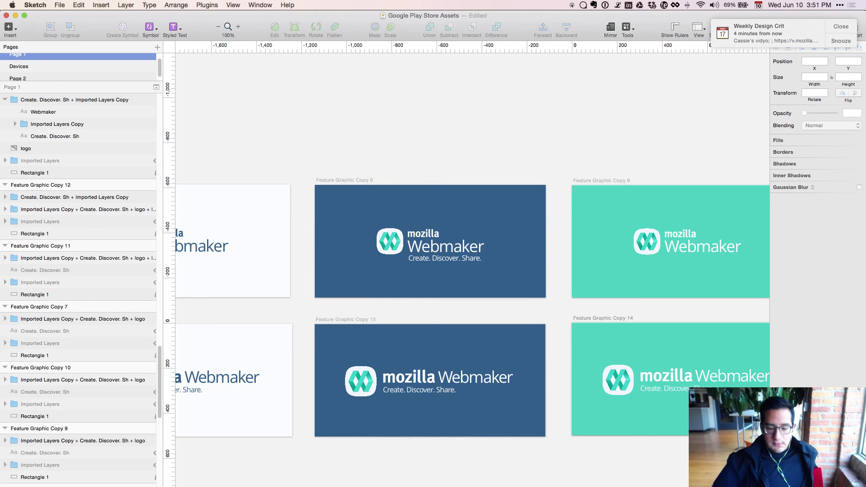
key("super+1")
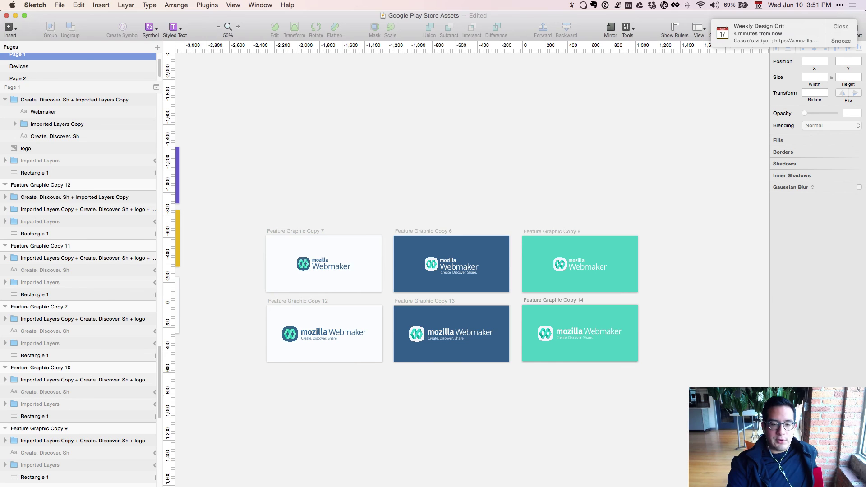
key("super+Tab")
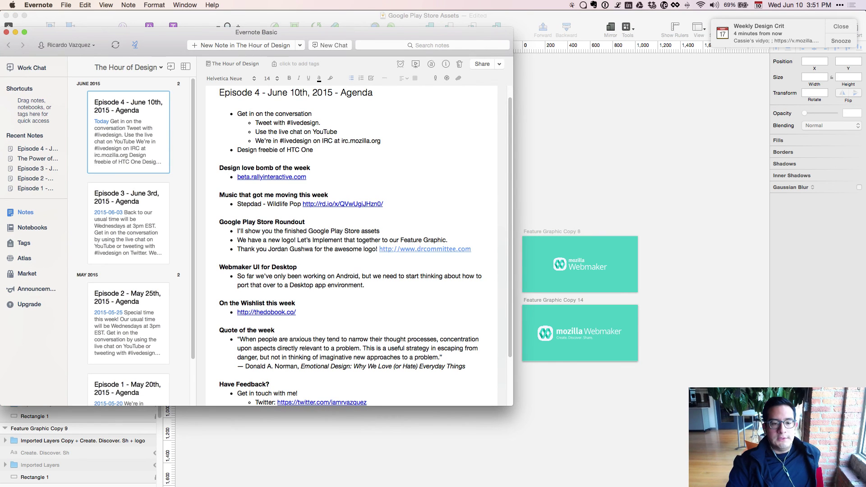
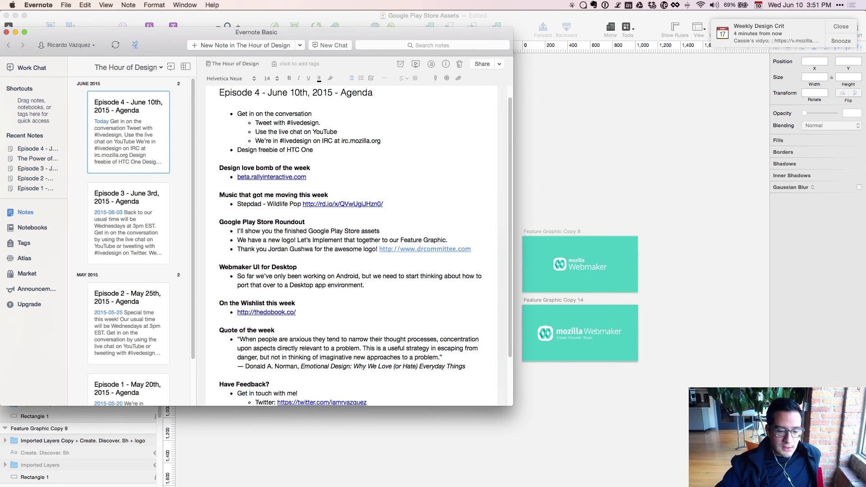
Switch from the Evernote agenda to Firefox Developer Edition on the Webmaker beta page.
key("super+Tab")
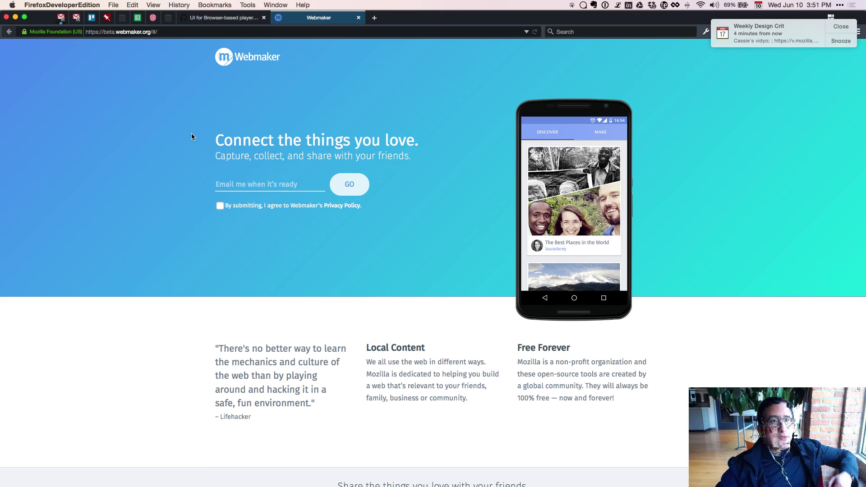
Inspect the Desktop Player mockup in the 'UI for Browser-based player' GitHub issue, then return to Evernote.
key("ctrl+shift+Tab")
scroll(209, 175, "up", 5)
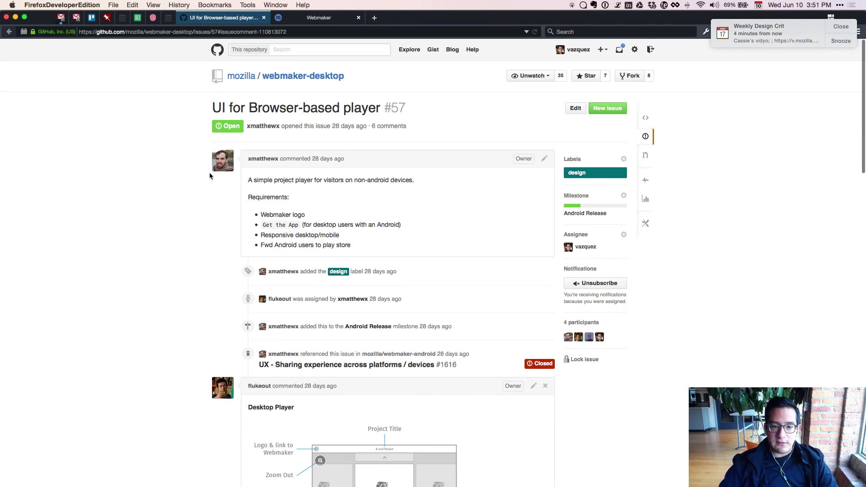
scroll(209, 175, "down", 6)
scroll(210, 176, "down", 3)
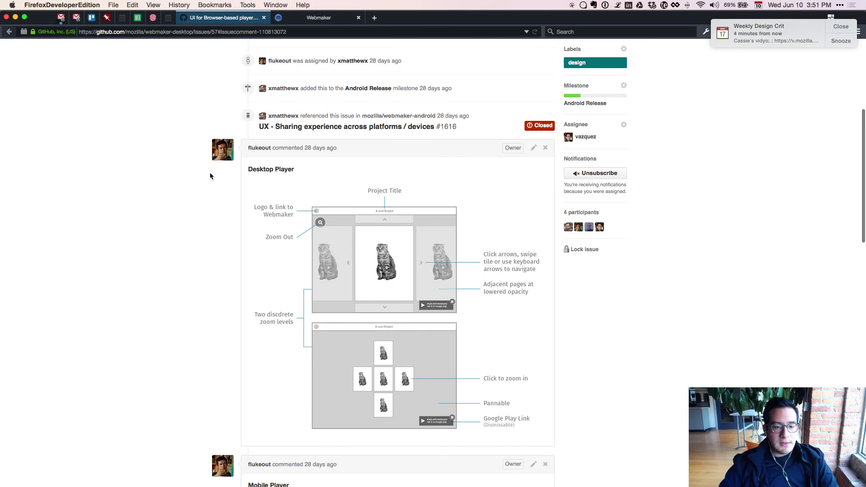
left_click_drag(262, 169, 294, 170)
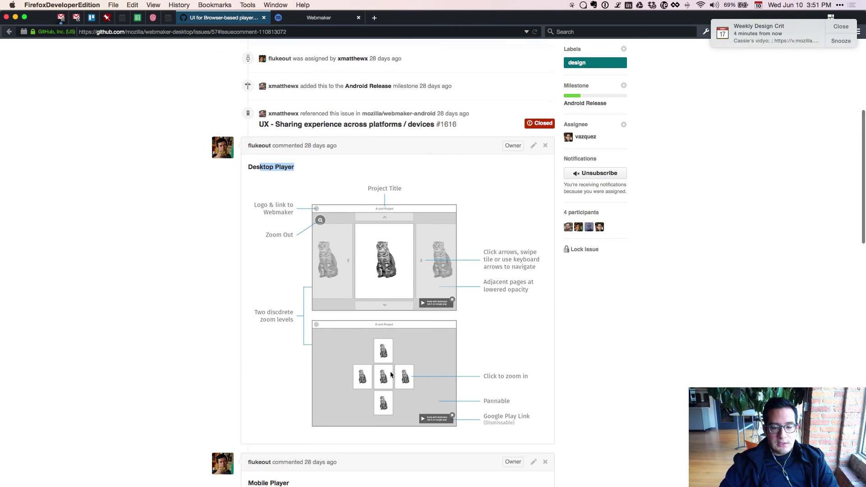
scroll(392, 378, "down", 5)
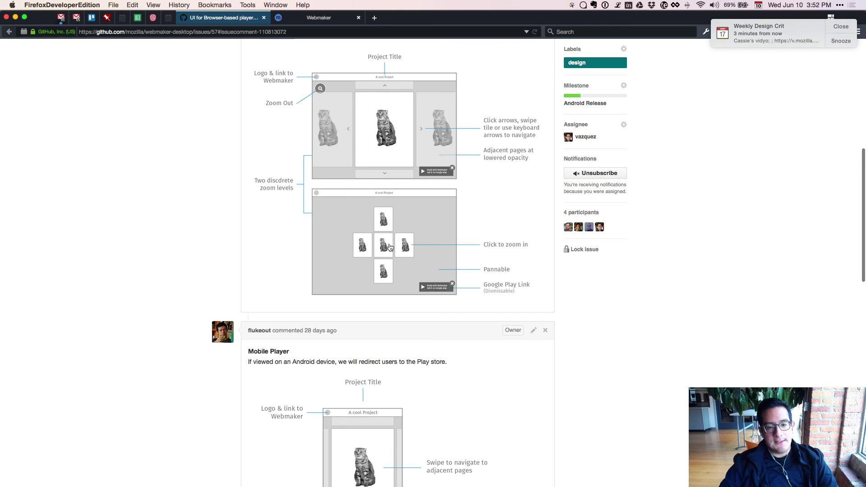
scroll(398, 251, "up", 1)
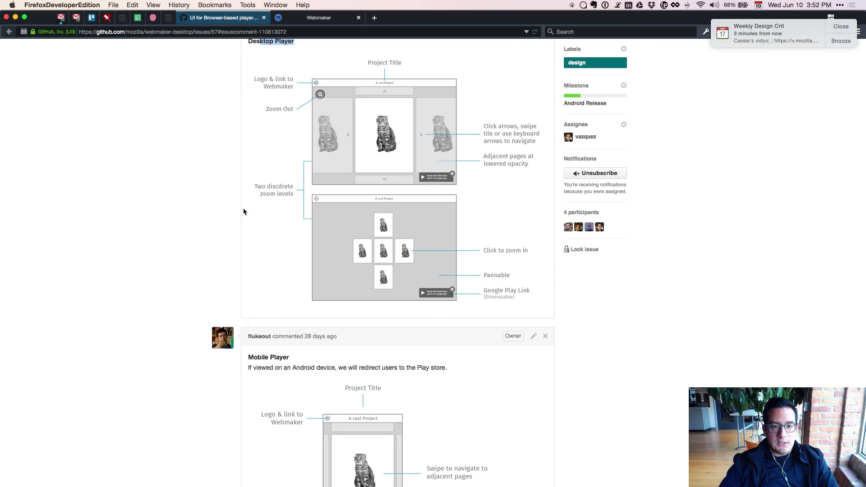
key("super+Tab")
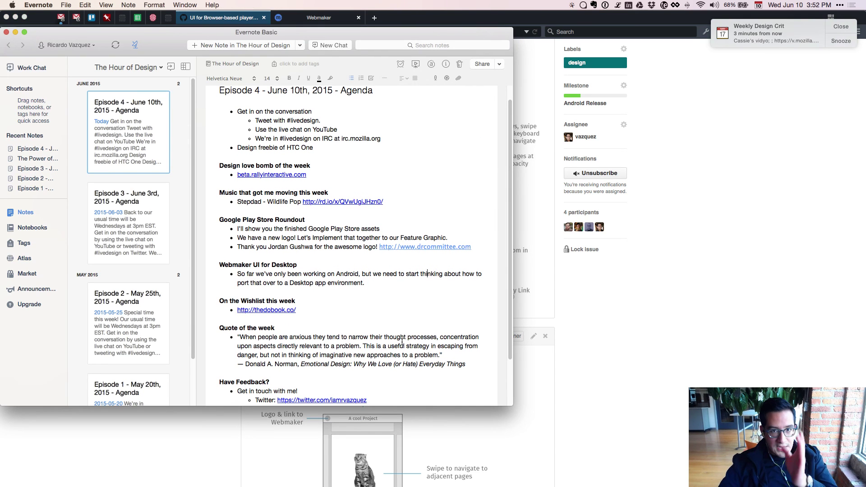
Follow the thedobook.co wishlist link and view the Do Story book's product page.
left_click(277, 311)
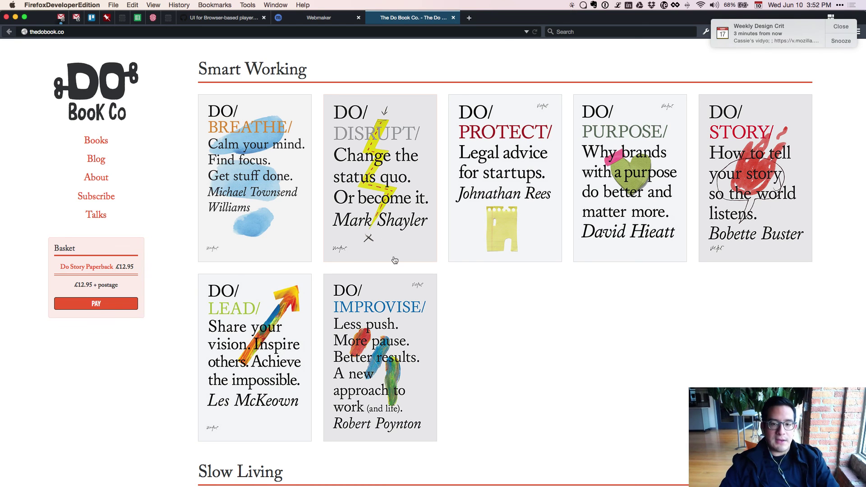
scroll(256, 247, "down", 1)
left_click(752, 148)
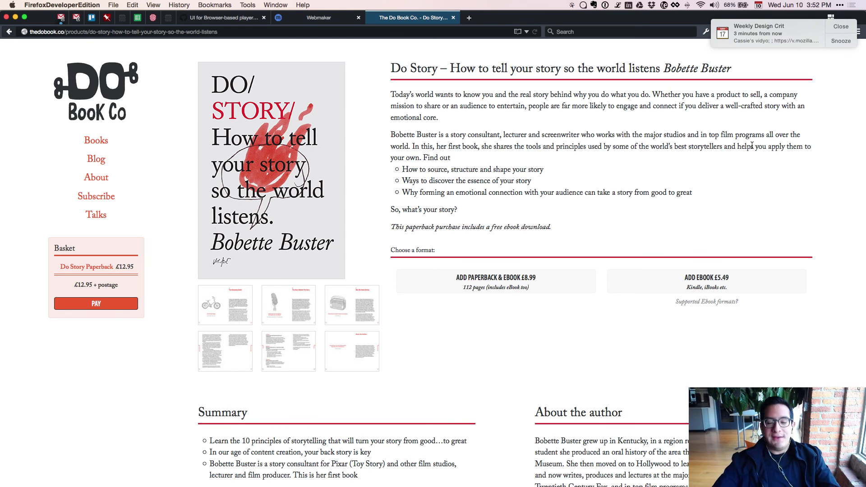
key("super+bracketleft")
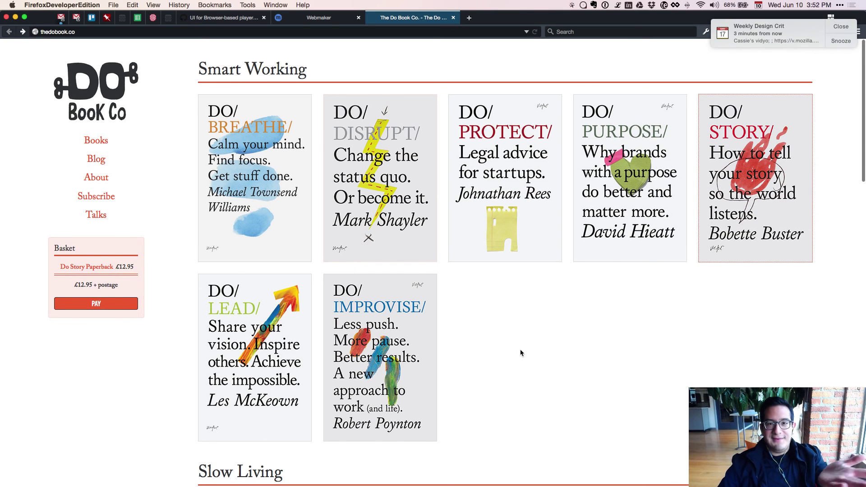
Browse the Do Book Co. listing, close its tab and return to the agenda note.
scroll(520, 353, "down", 2)
scroll(521, 352, "up", 2)
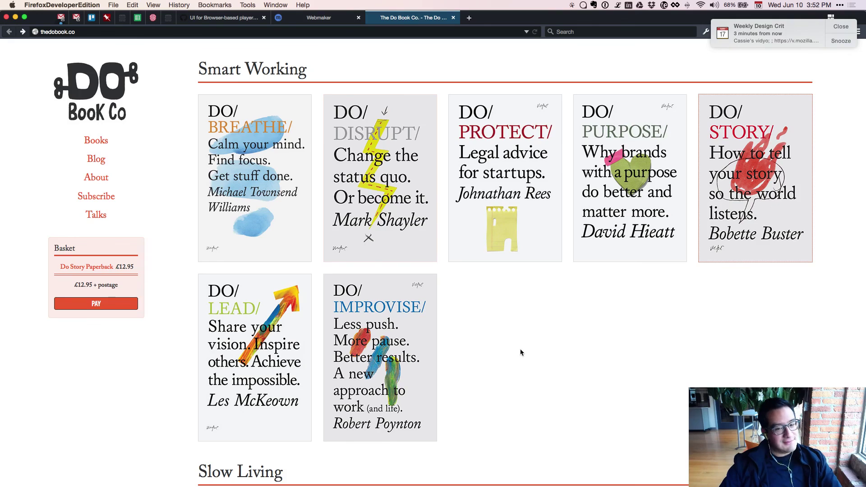
scroll(521, 352, "down", 5)
scroll(522, 352, "down", 4)
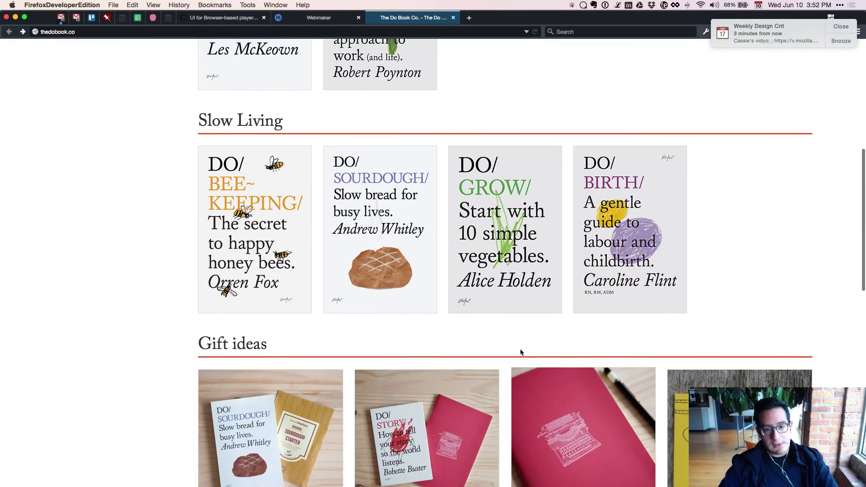
scroll(520, 350, "down", 4)
scroll(521, 348, "up", 12)
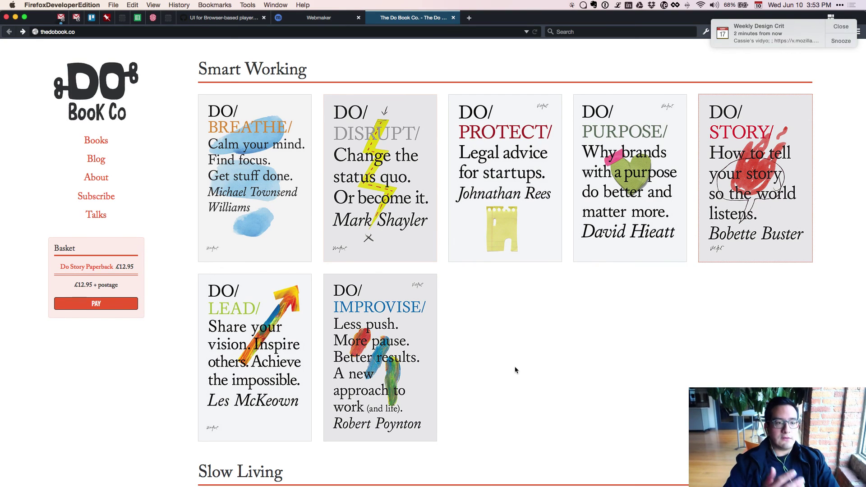
key("super+w")
key("super+Tab")
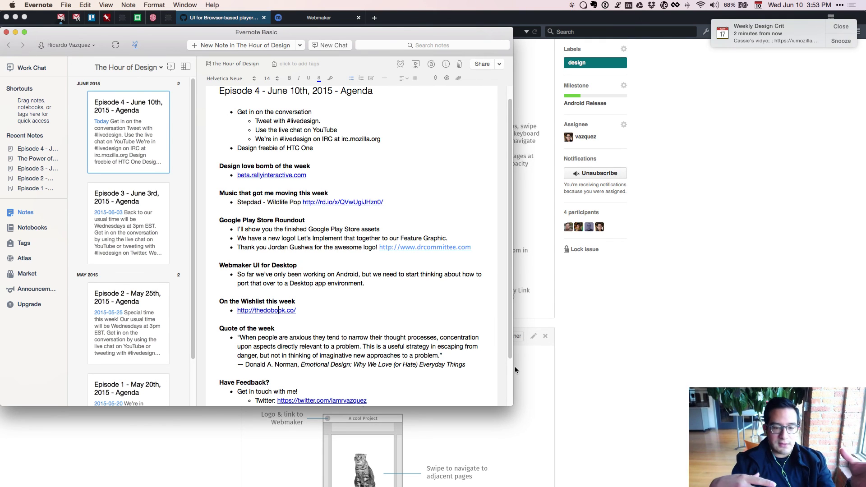
Replace 'concentration' with 'concentrating' in the Donald A. Norman quote of the week.
double_click(461, 338)
type("cion")
key("BackSpace")
key("BackSpace")
key("BackSpace")
type("oncent")
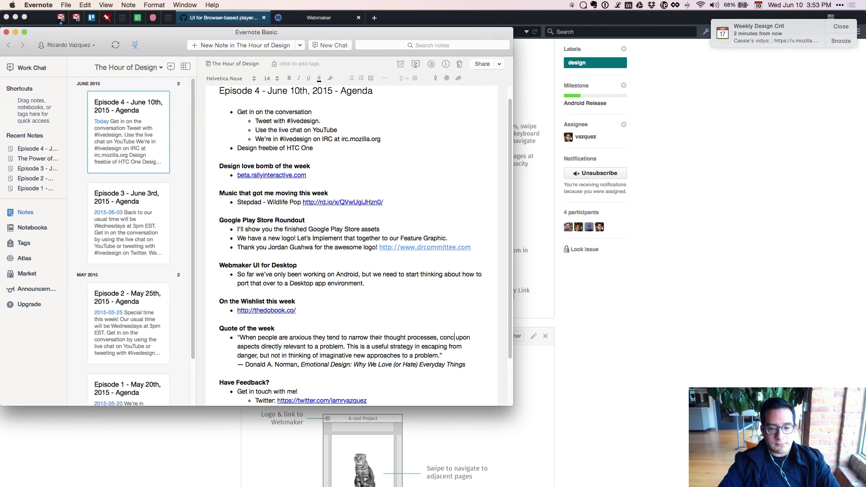
type("raiting")
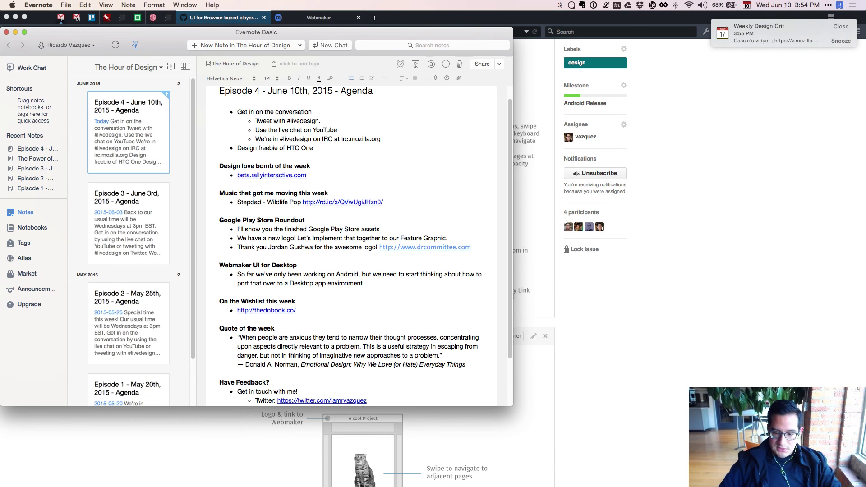
key("super+Tab")
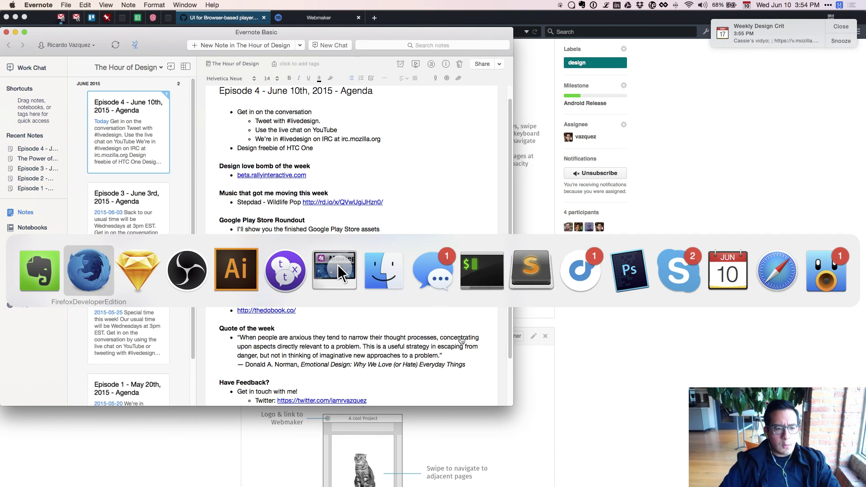
Pan across the six white, navy and teal Feature Graphic artboards in Sketch, then show Evernote again.
key("super+Tab")
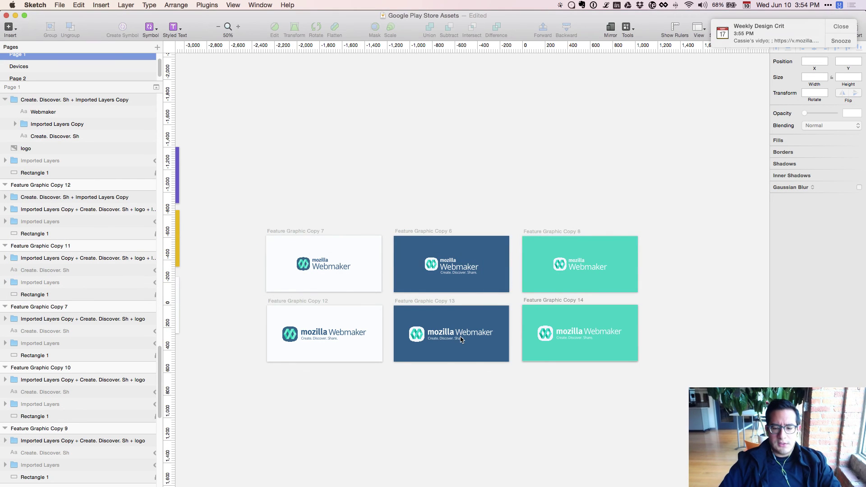
scroll(461, 339, "left", 5)
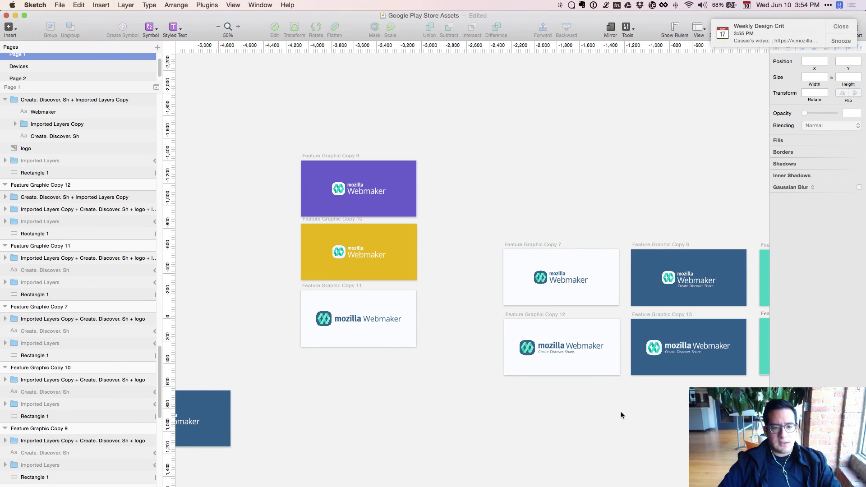
key("super+Tab")
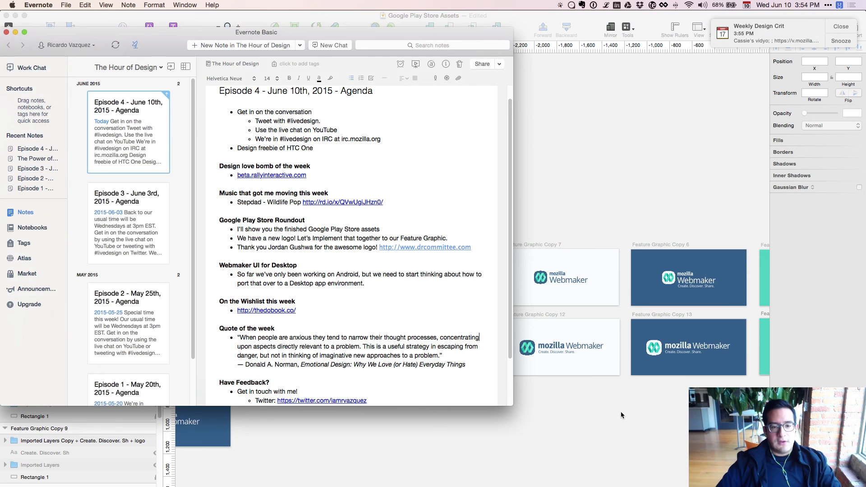
key("super+Tab")
left_click_drag(621, 412, 381, 431)
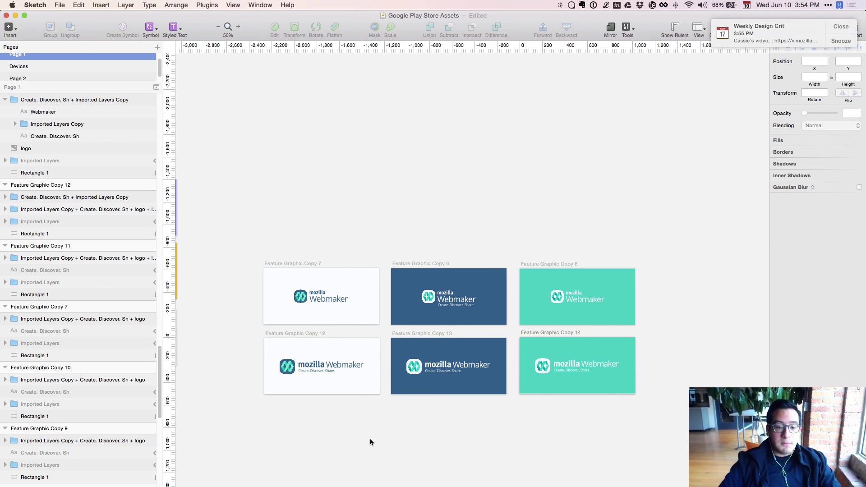
key("super+Tab")
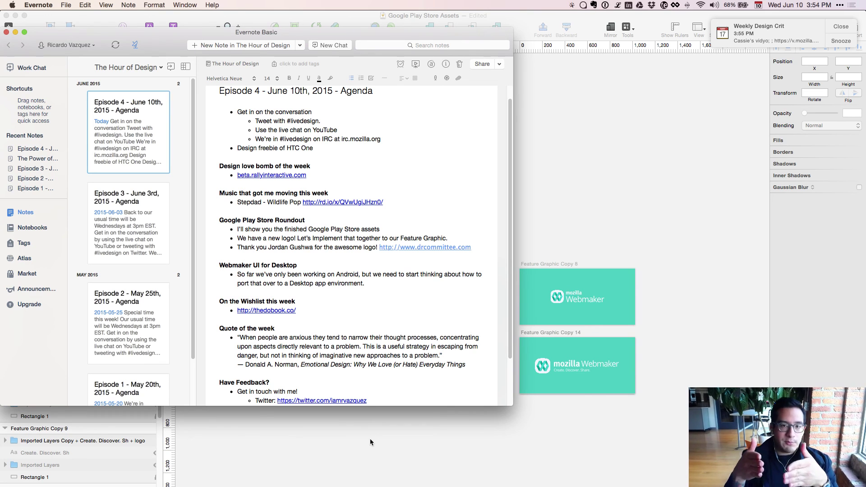
Scroll the agenda to 'Have Feedback?', then bring Sketch's six feature graphics forward.
scroll(317, 328, "down", 3)
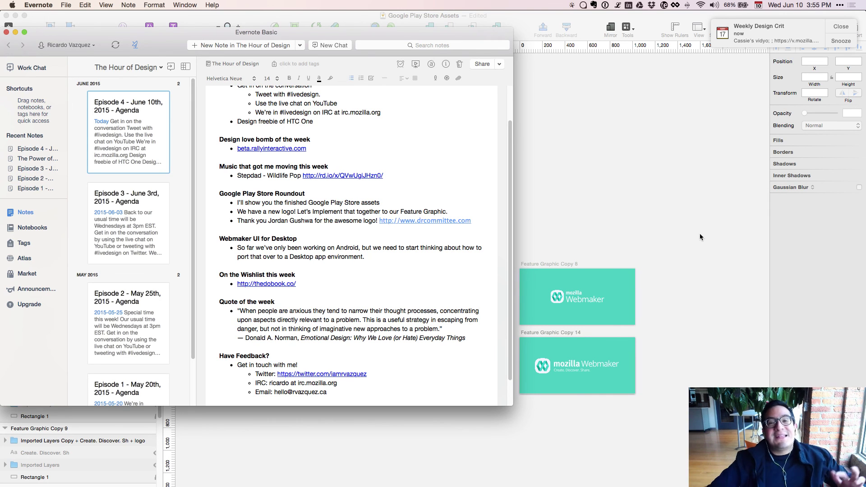
left_click(663, 178)
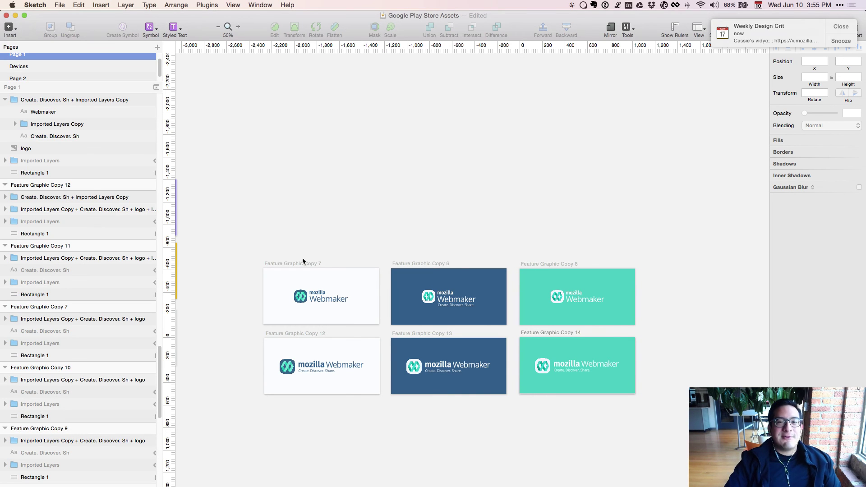